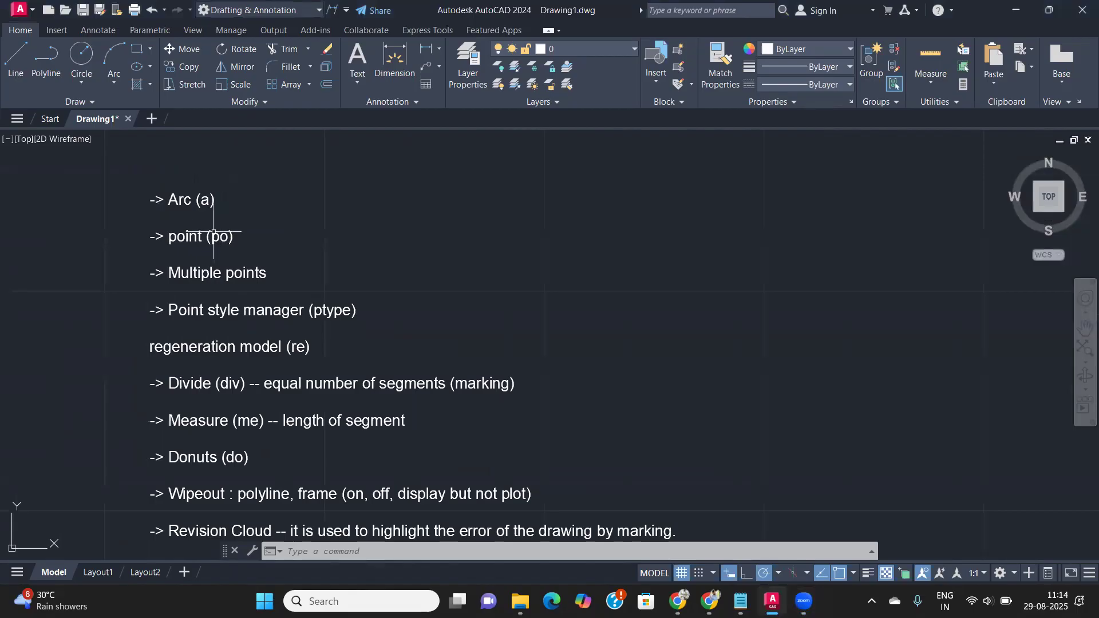
- Draw a horizontal line to the right of the command notes
middle_drag(209, 237, 220, 184)
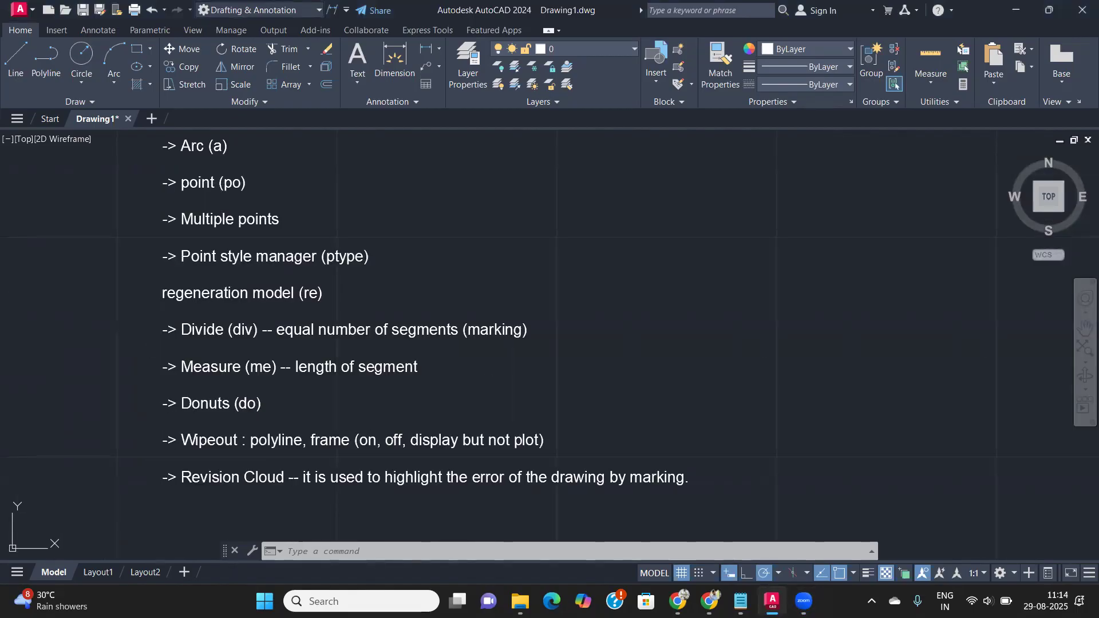
middle_drag(221, 183, 216, 201)
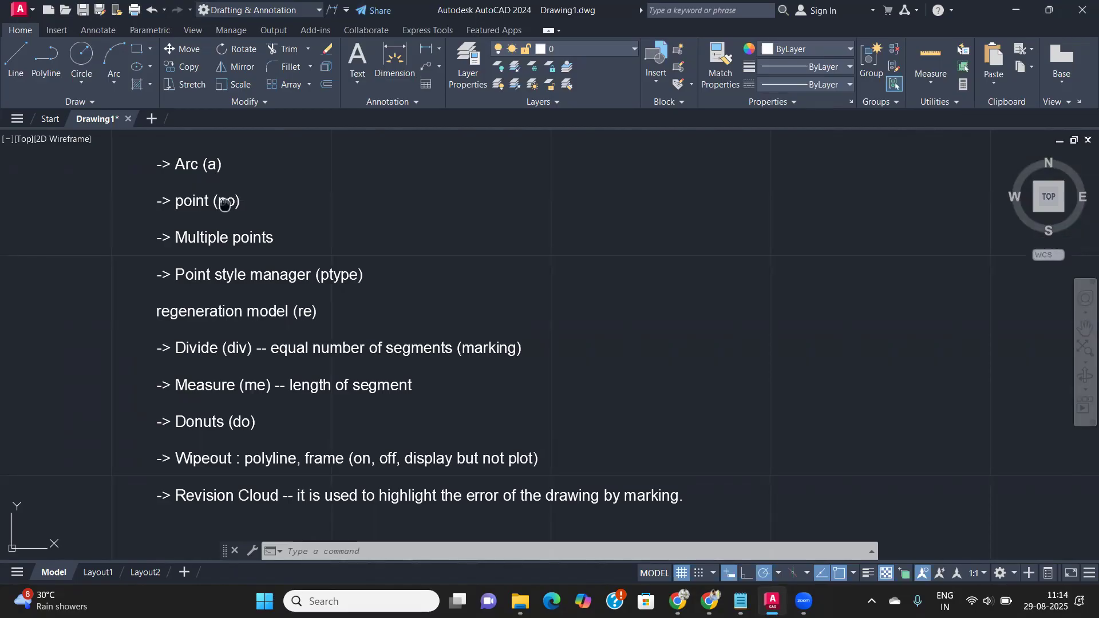
scroll(357, 182, up, 2)
mouse_move(166, 210)
middle_down()
mouse_move(275, 211)
mouse_move(295, 199)
middle_up()
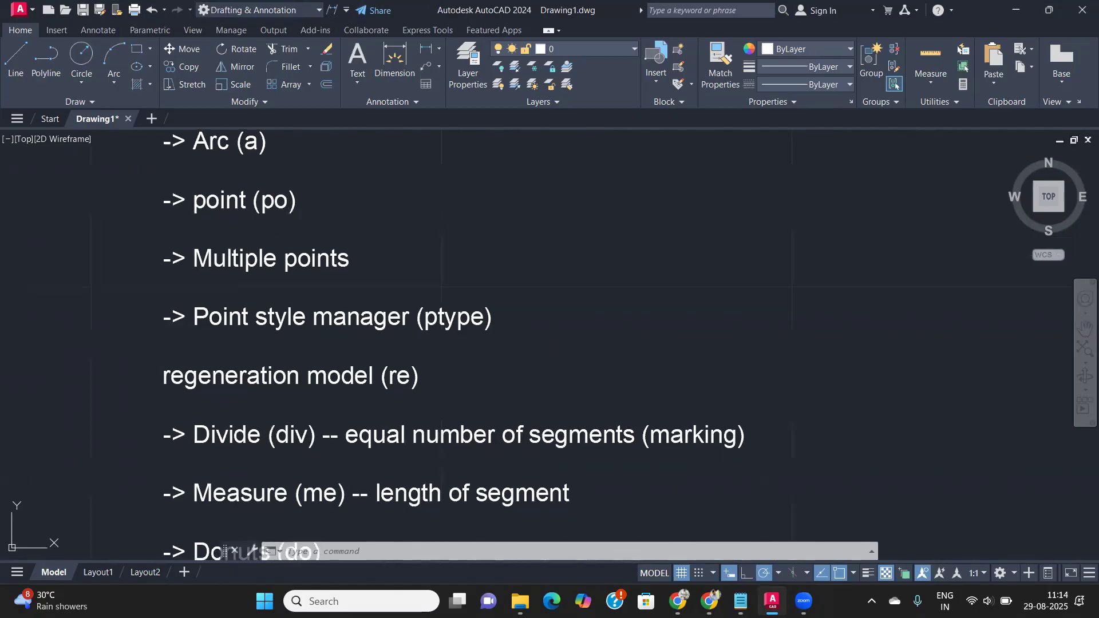
middle_drag(253, 231, 242, 253)
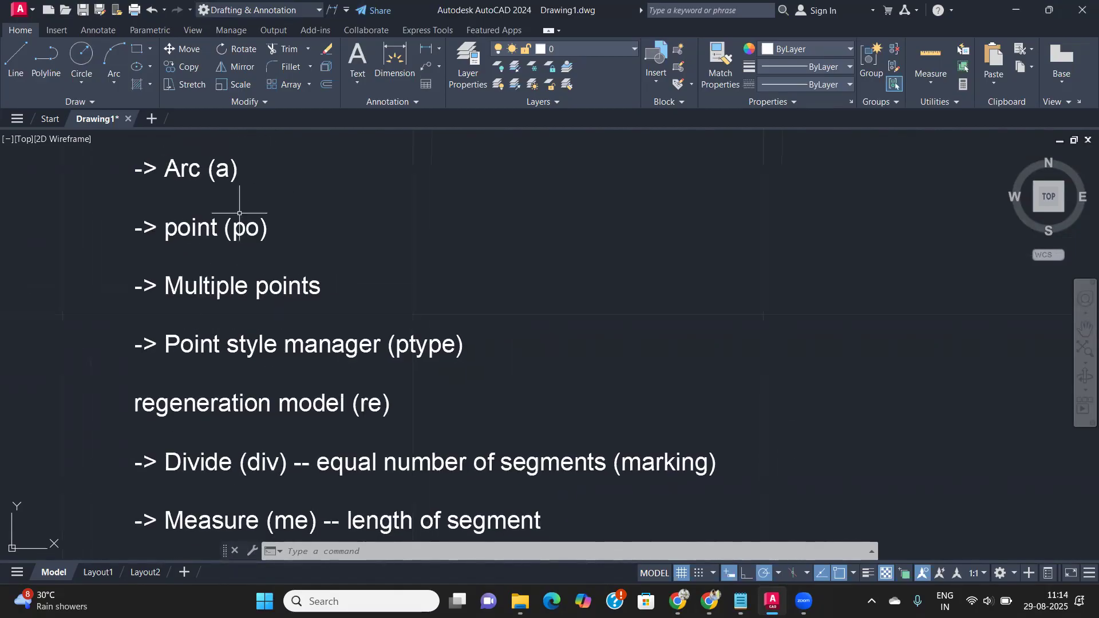
middle_drag(209, 197, 191, 175)
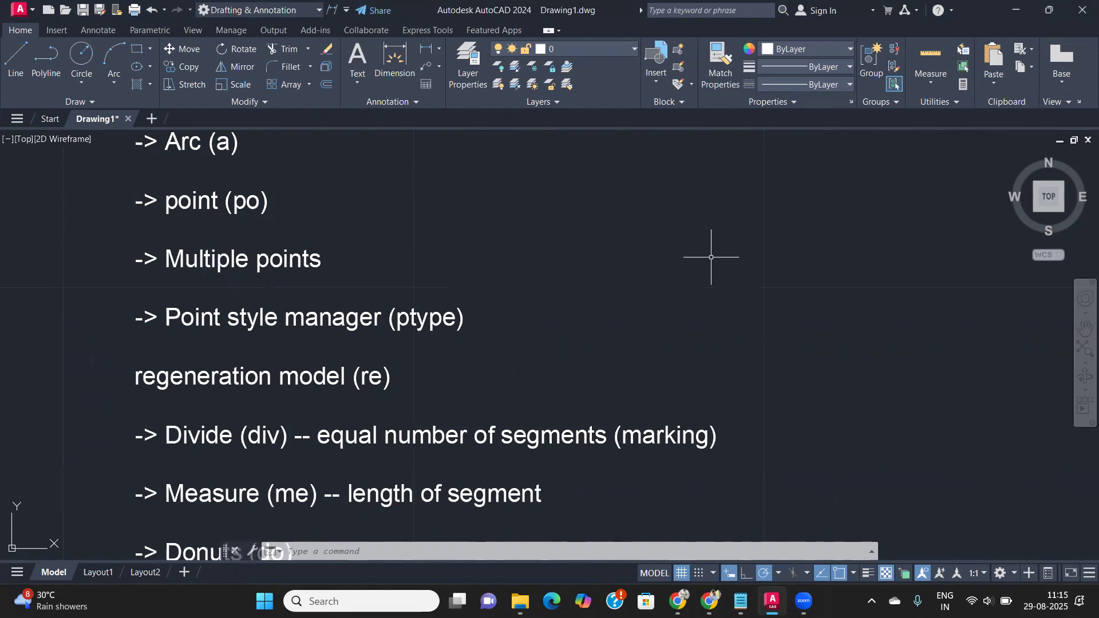
mouse_move(680, 272)
middle_down()
mouse_move(513, 274)
mouse_move(550, 285)
mouse_move(502, 285)
middle_up()
scroll(541, 279, down, 2)
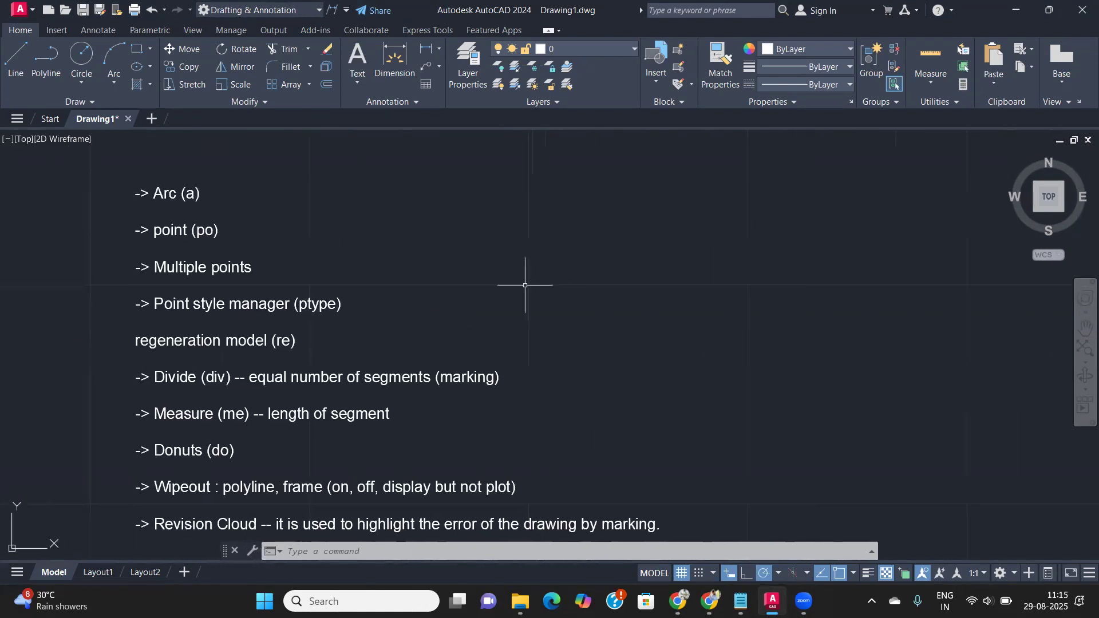
text(k)
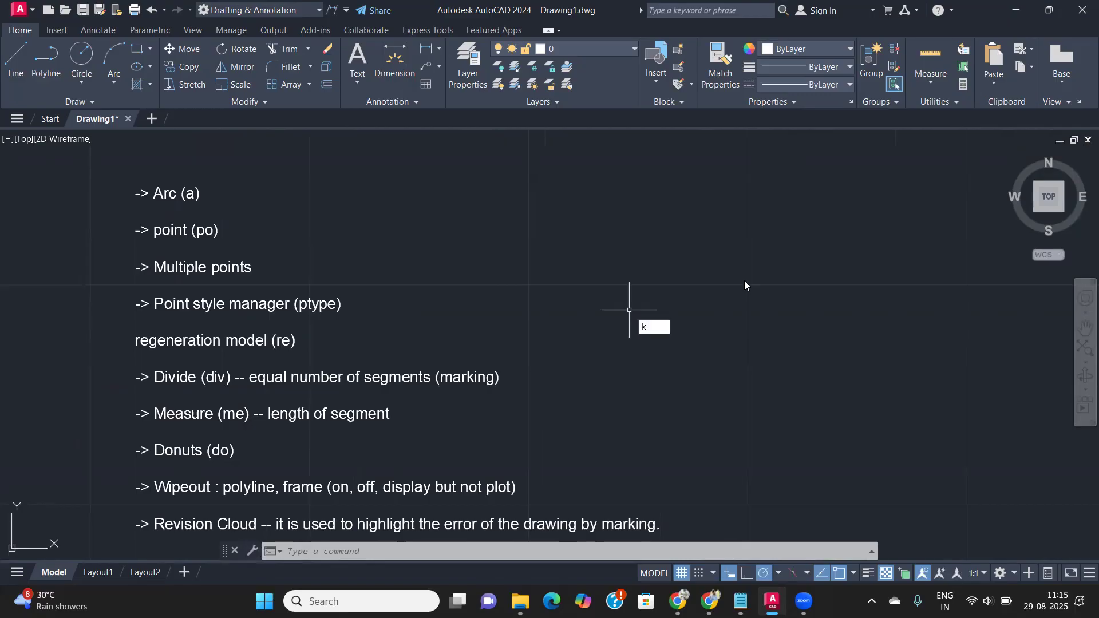
key(BackSpace)
text(l)
key(Return)
click(639, 253)
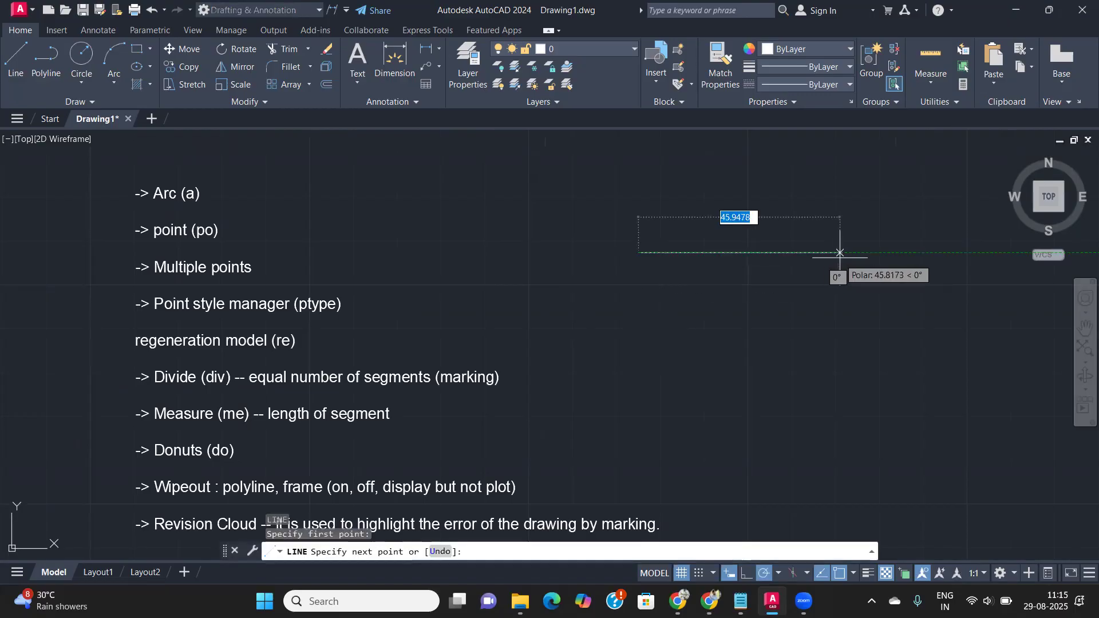
click(847, 252)
key(Return)
- Draw a circle beside the first line
middle_drag(817, 288, 558, 297)
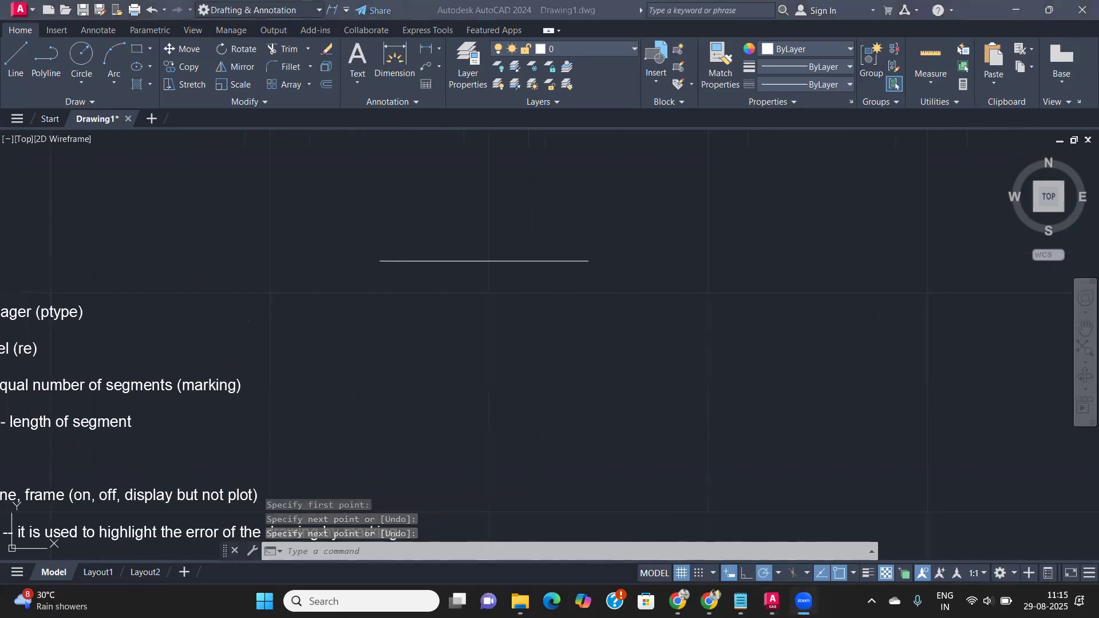
click(716, 393)
click(729, 380)
text(c)
key(Return)
click(811, 318)
click(779, 398)
- Draw a rectangle below the circle
middle_drag(773, 412, 526, 298)
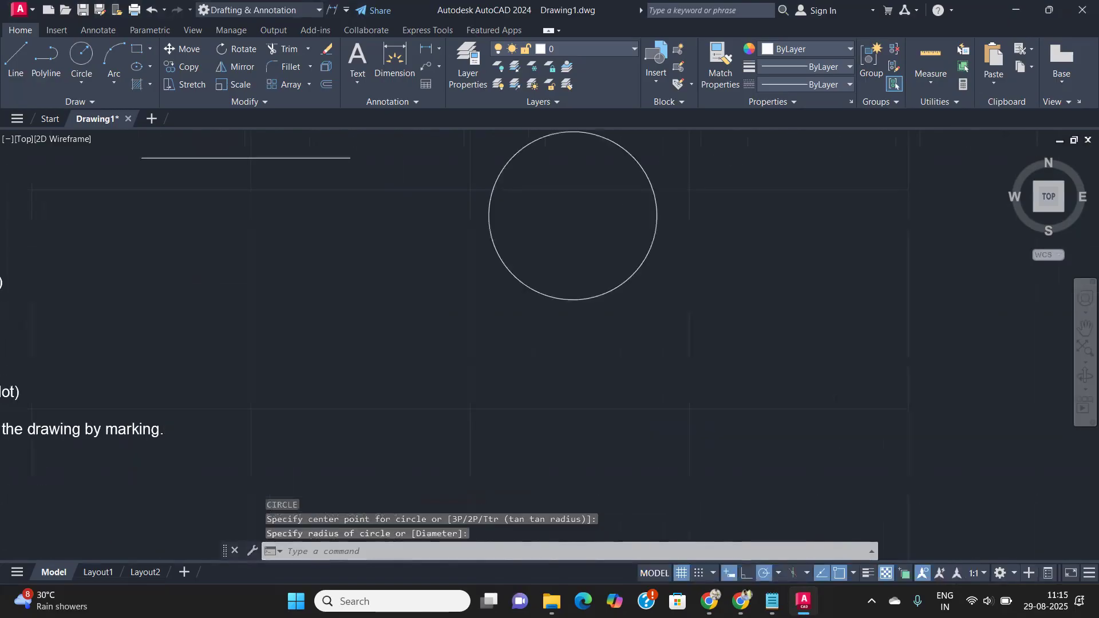
text(rec)
key(Return)
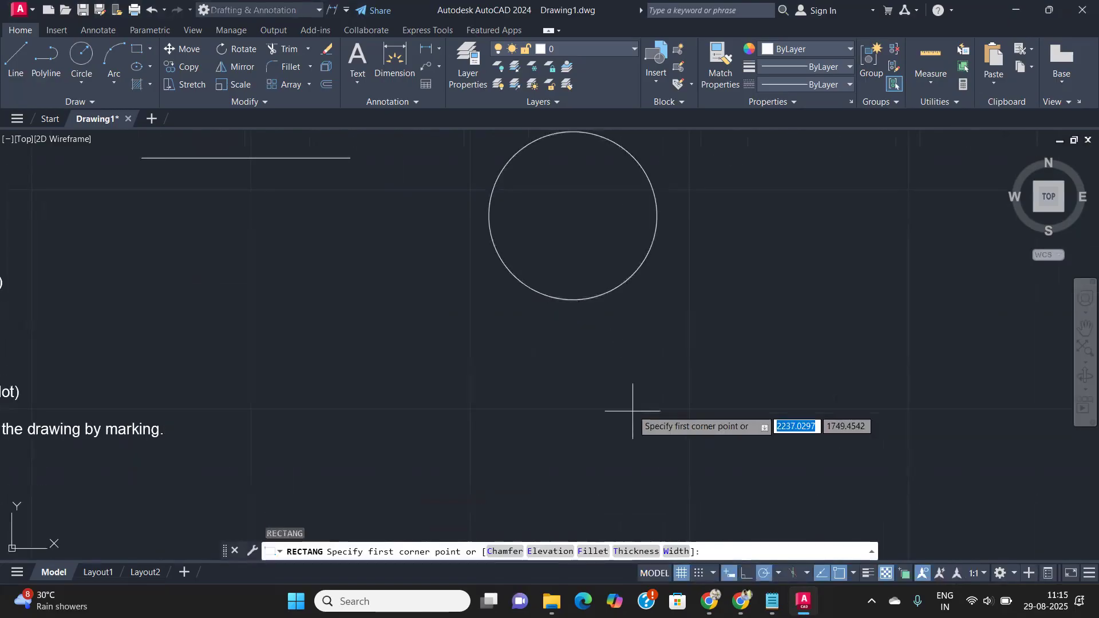
click(644, 384)
click(839, 479)
- Draw a second horizontal line 100 units long
middle_drag(774, 256, 568, 345)
text(l)
key(Return)
click(658, 213)
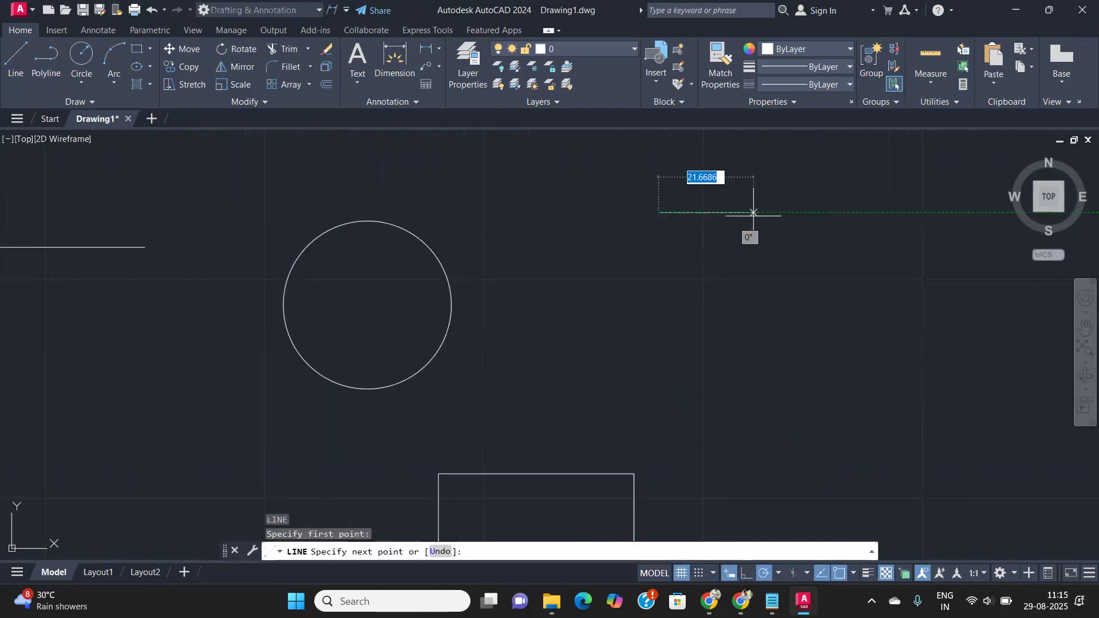
text(100)
key(Return)
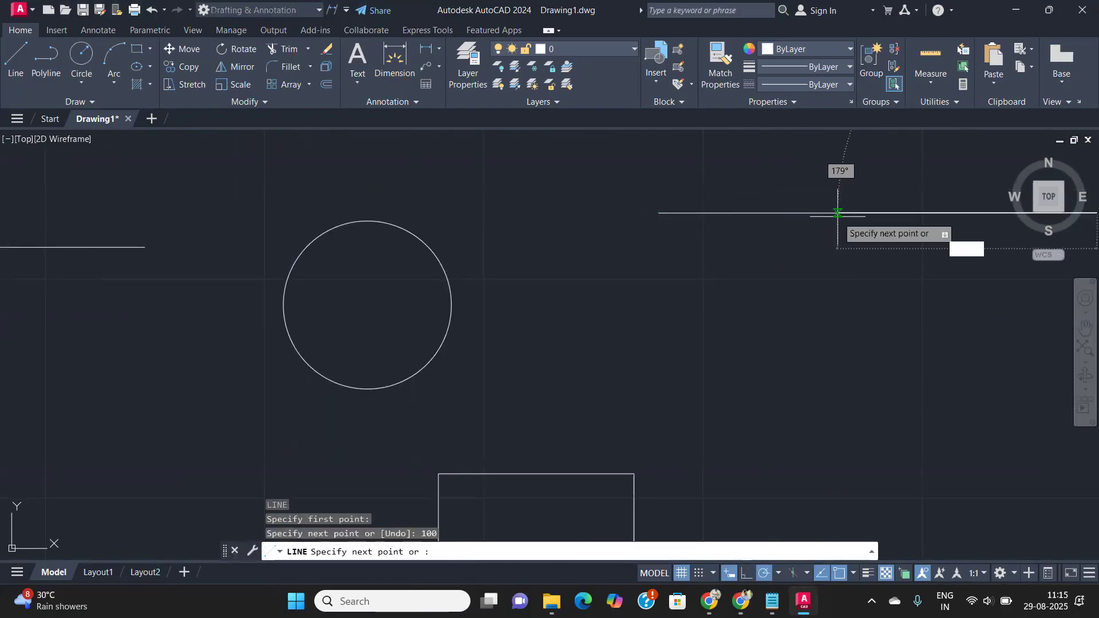
key(Return)
scroll(830, 275, down, 5)
scroll(818, 276, up, 3)
scroll(686, 268, up, 2)
middle_drag(227, 246, 661, 228)
scroll(275, 215, up, 6)
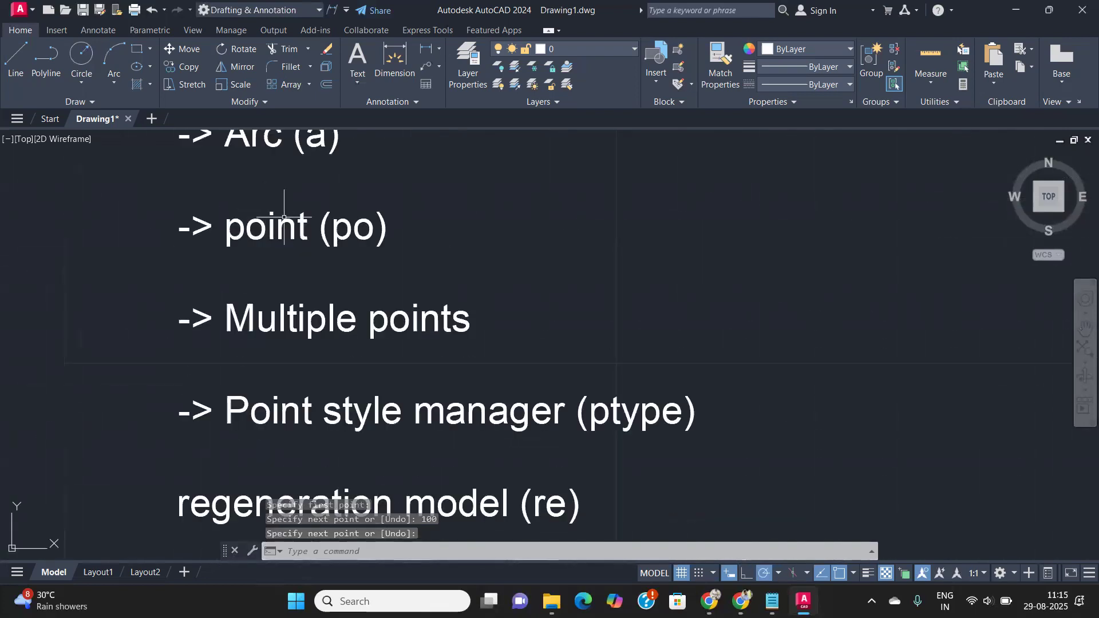
scroll(263, 286, up, 2)
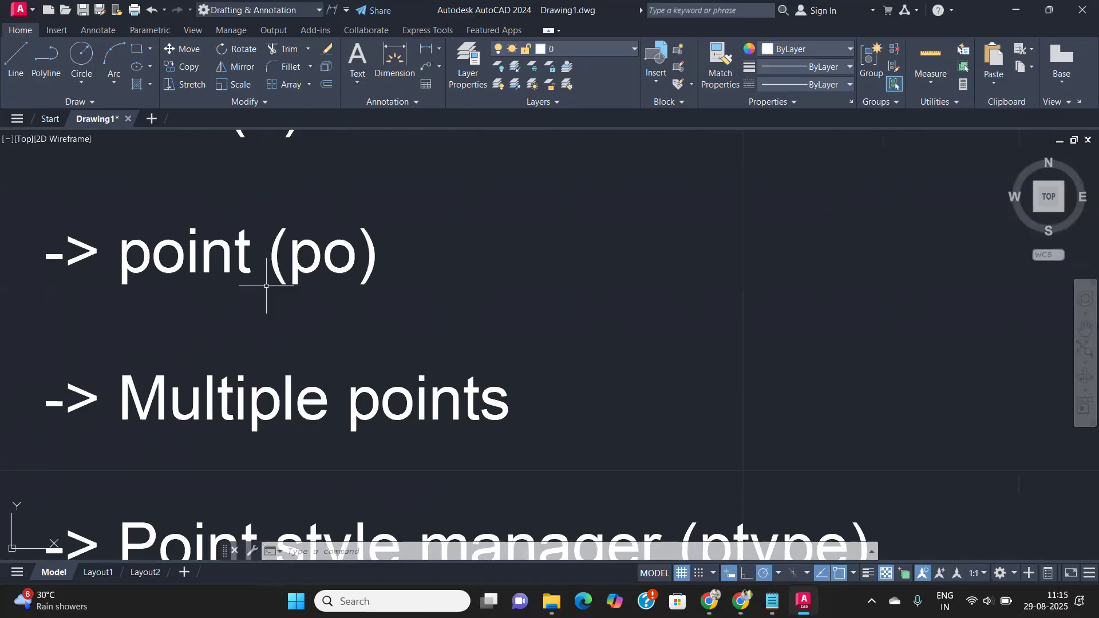
scroll(434, 366, down, 3)
middle_drag(643, 301, 156, 362)
middle_drag(569, 405, 393, 335)
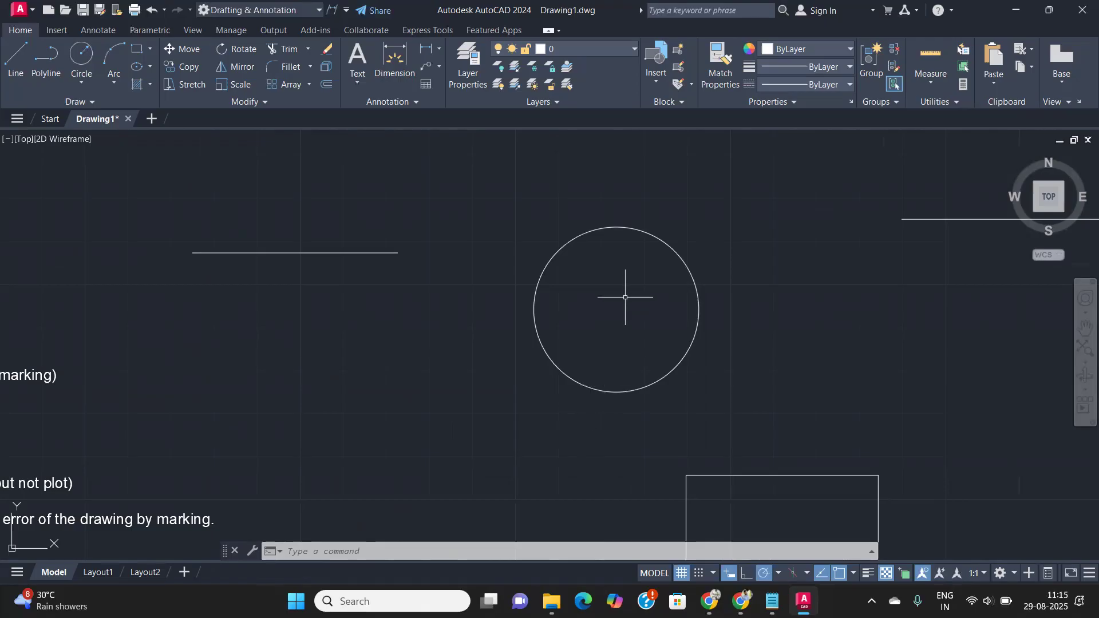
middle_drag(743, 455, 559, 220)
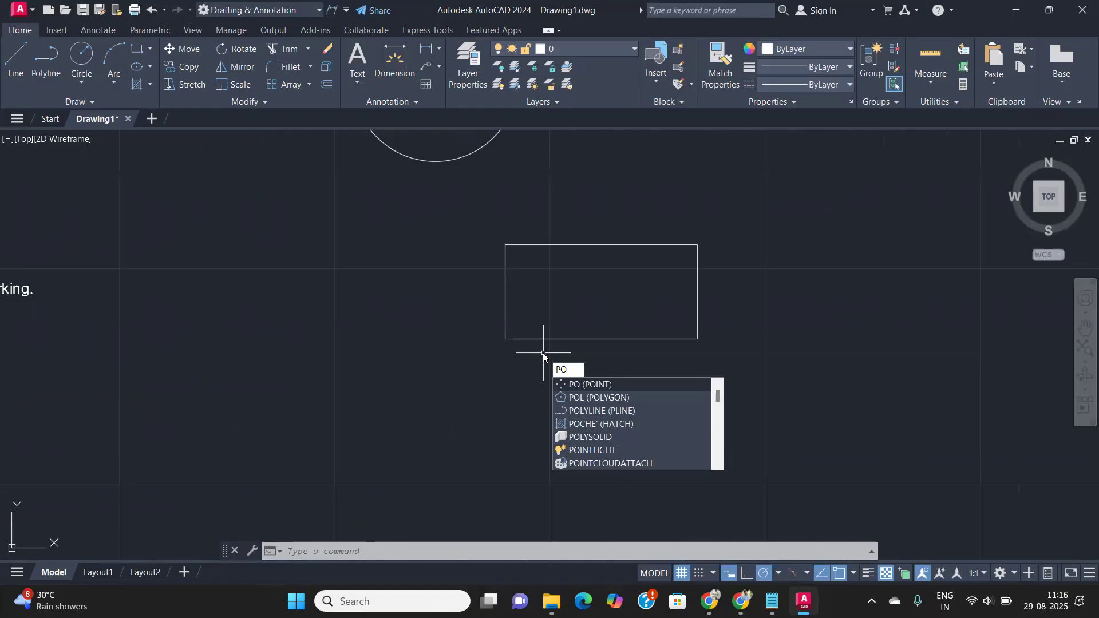
- Place a single default-style point near the rectangle's centre
key(Return)
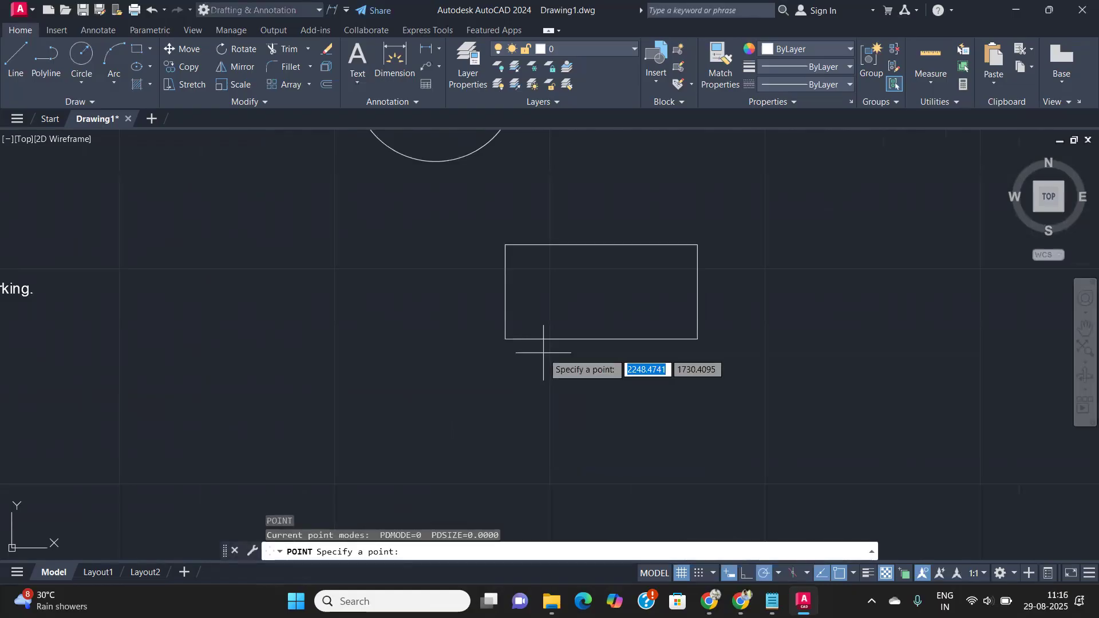
click(601, 291)
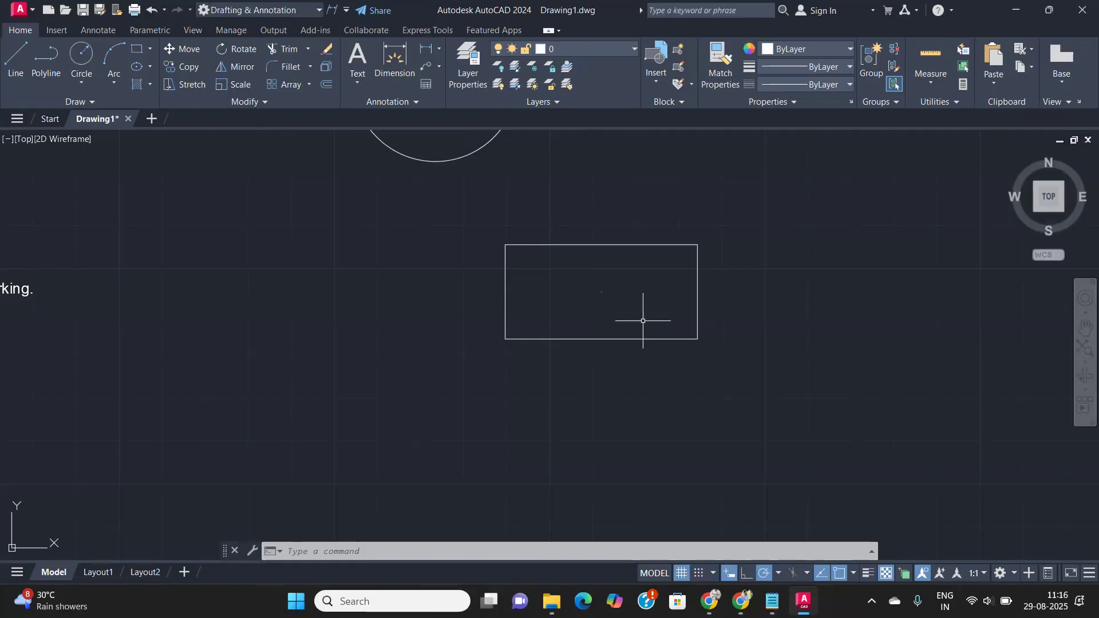
mouse_move(128, 282)
middle_down()
mouse_move(650, 344)
mouse_move(689, 368)
middle_up()
middle_drag(453, 227, 447, 286)
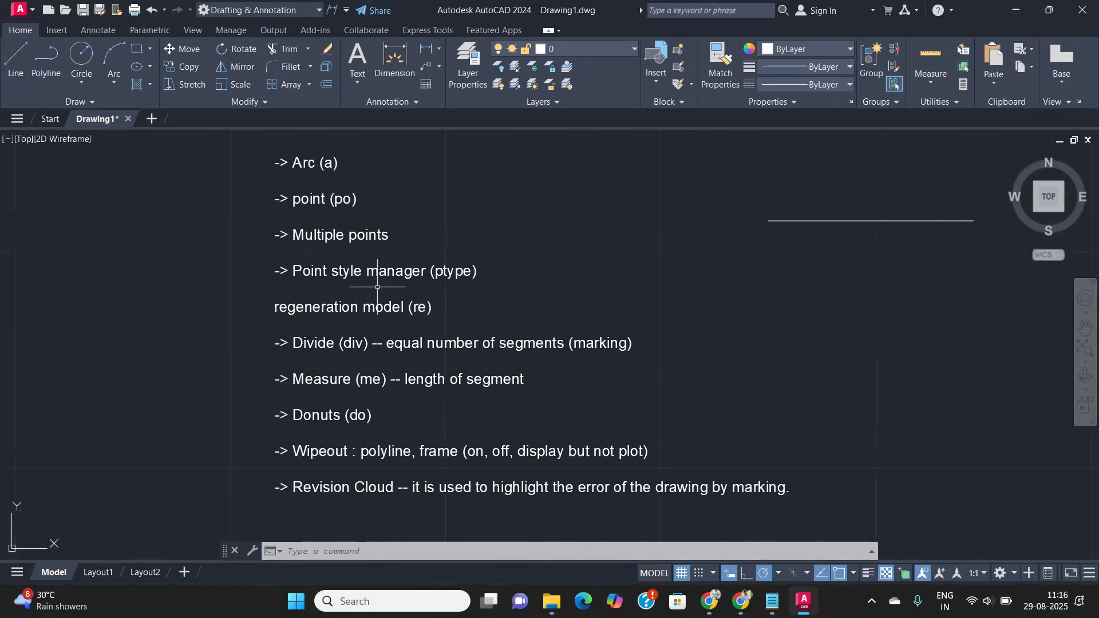
- Switch the point style to the circle-with-X marker at 5% size relative to screen
scroll(378, 287, up, 2)
scroll(535, 259, down, 2)
middle_drag(633, 277, 404, 274)
text(ptype)
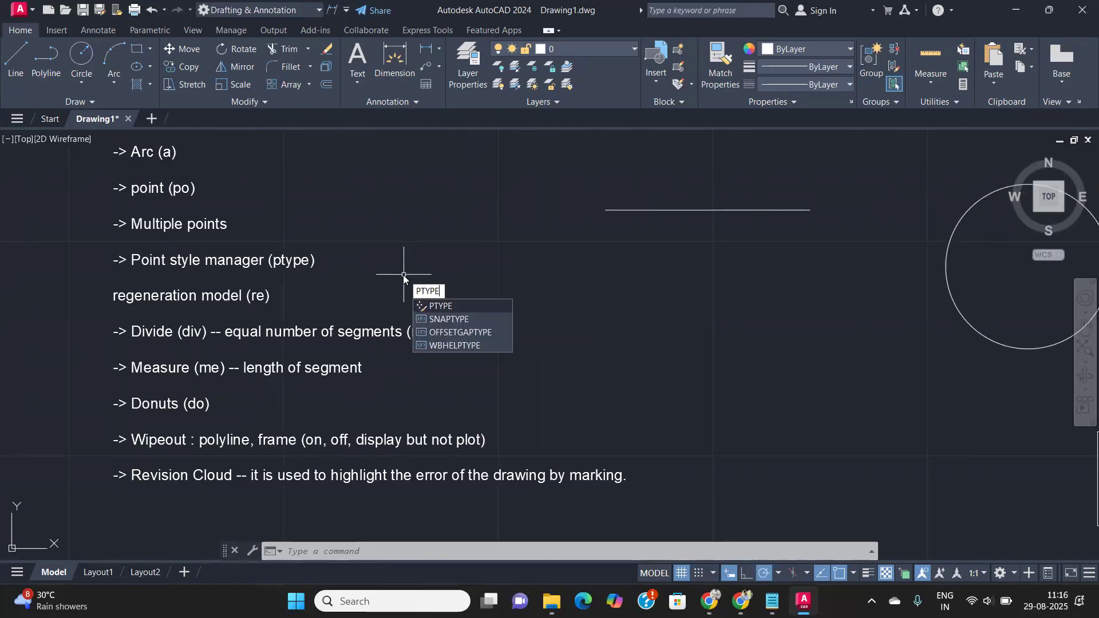
key(Return)
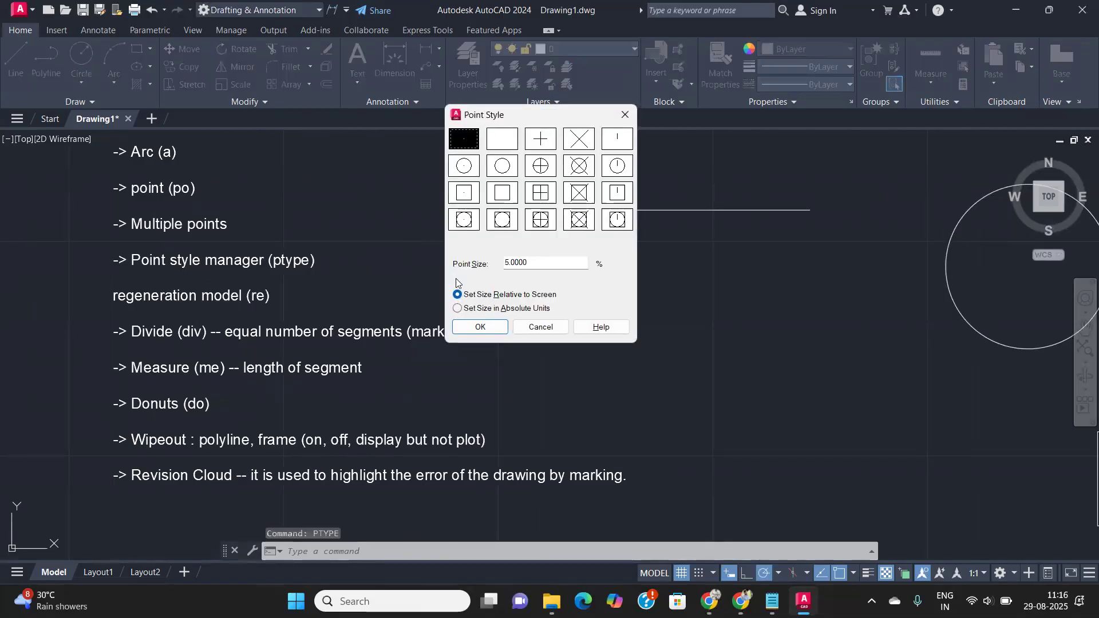
drag(516, 120, 495, 115)
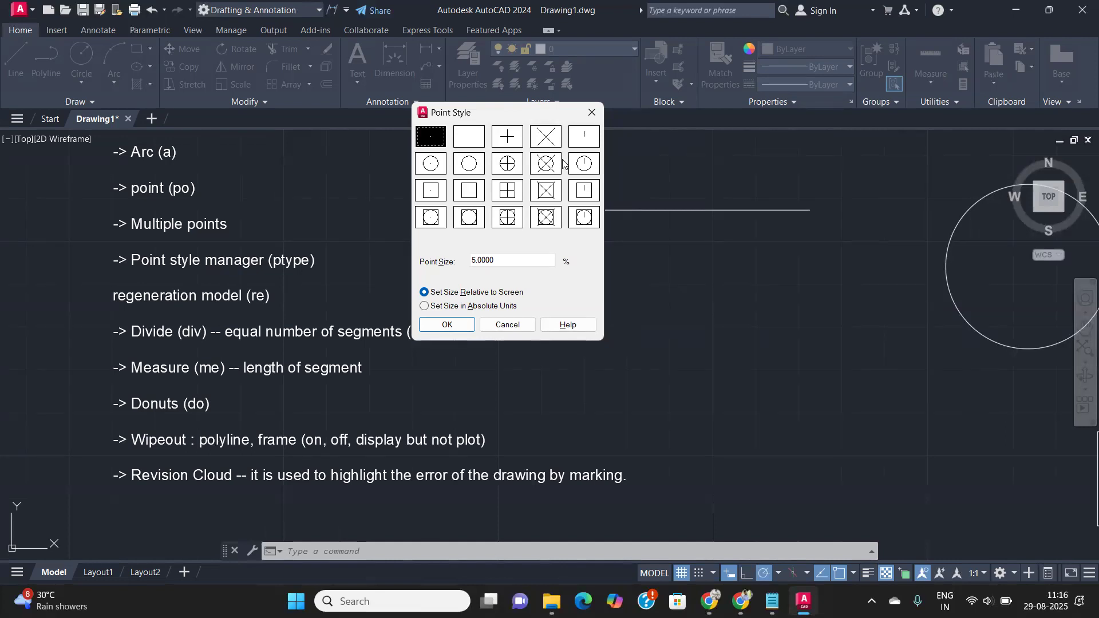
click(546, 165)
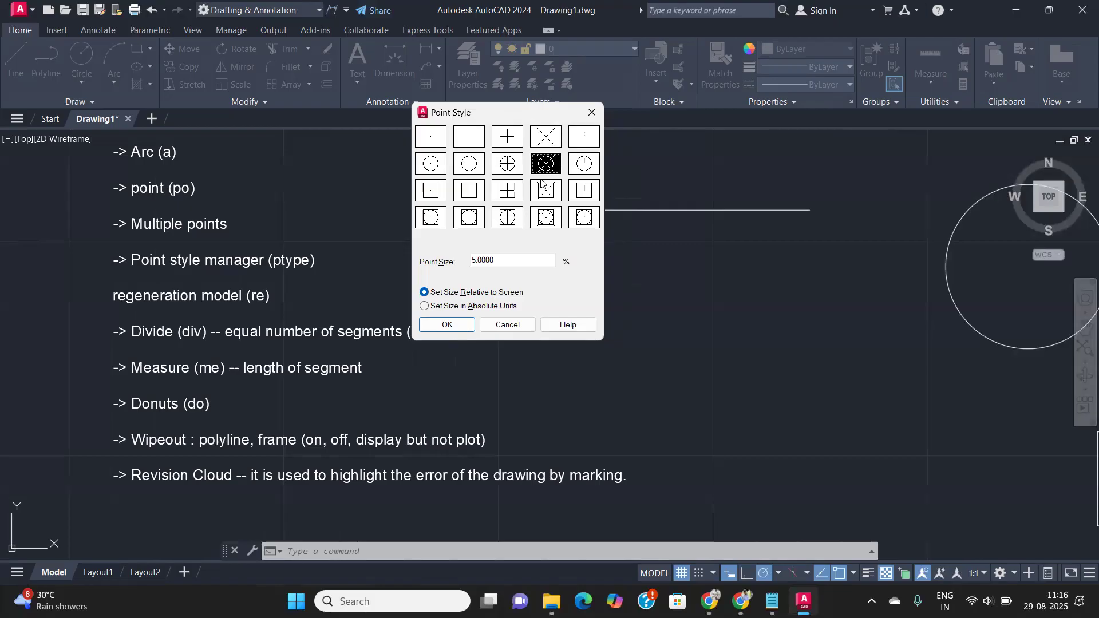
click(441, 325)
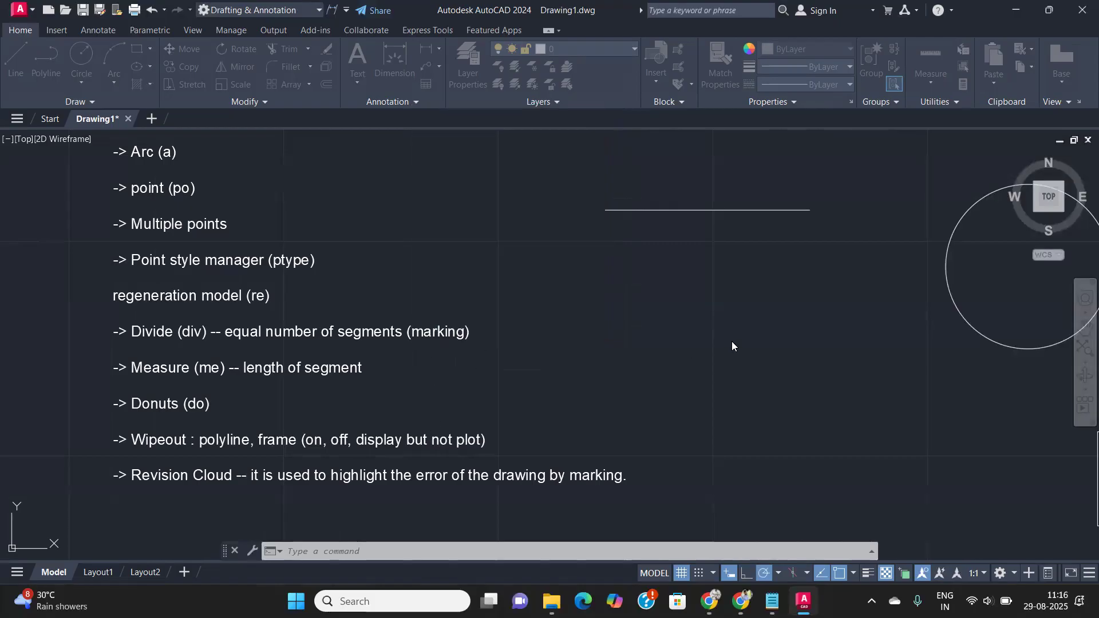
scroll(739, 342, down, 5)
- Place a point 5 units off the rectangle's lower-left corner by tracking from it
scroll(740, 307, down, 2)
scroll(818, 351, up, 8)
scroll(683, 362, down, 4)
middle_drag(685, 363, 687, 309)
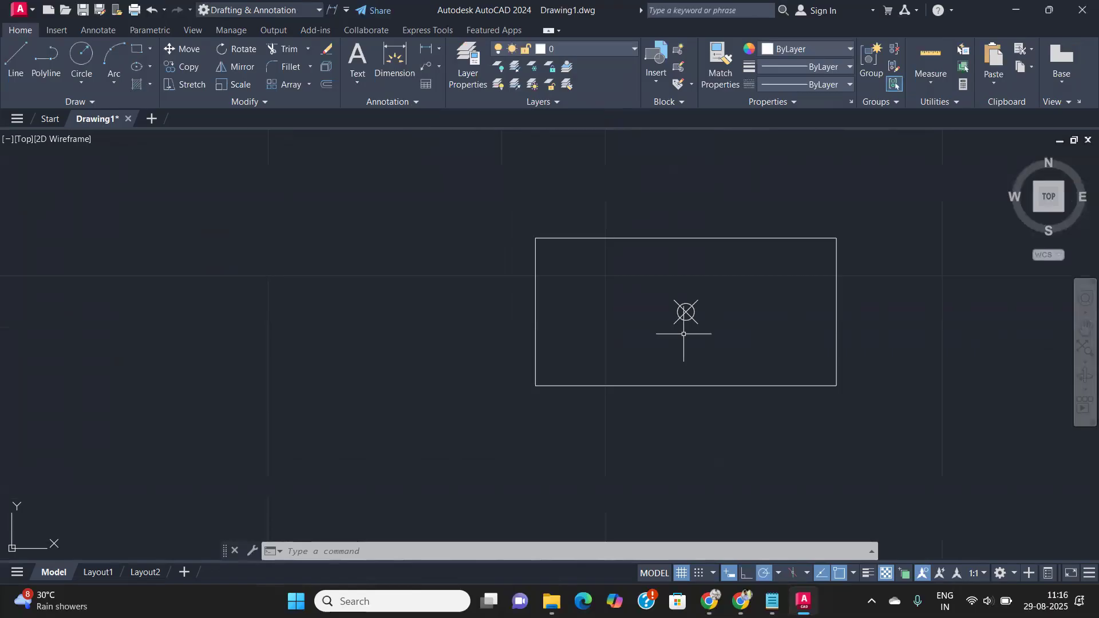
scroll(683, 333, down, 2)
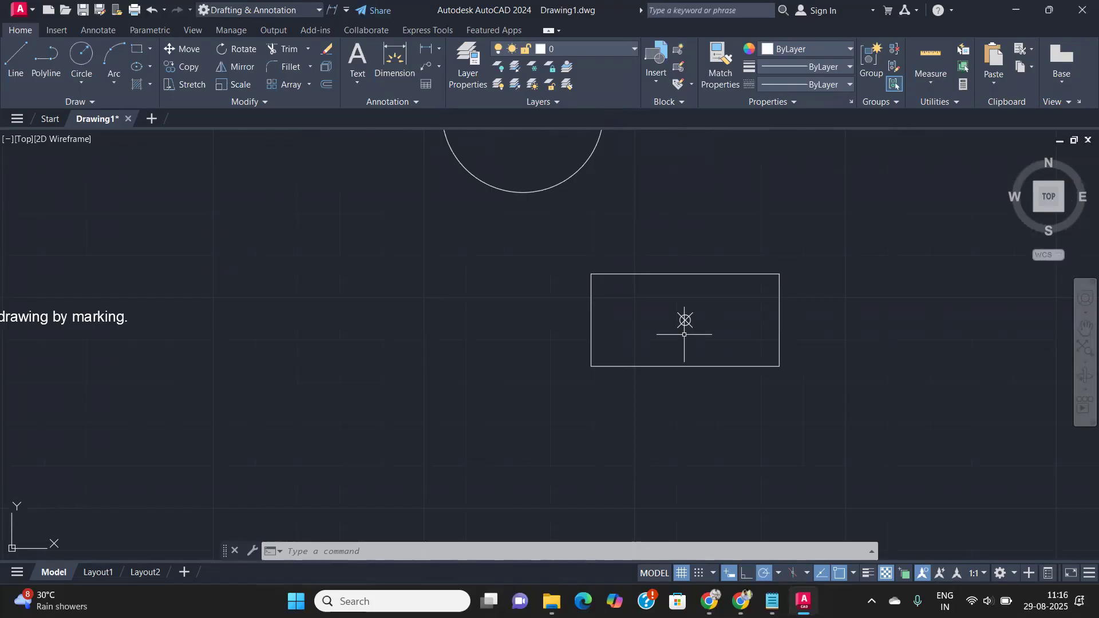
text(po)
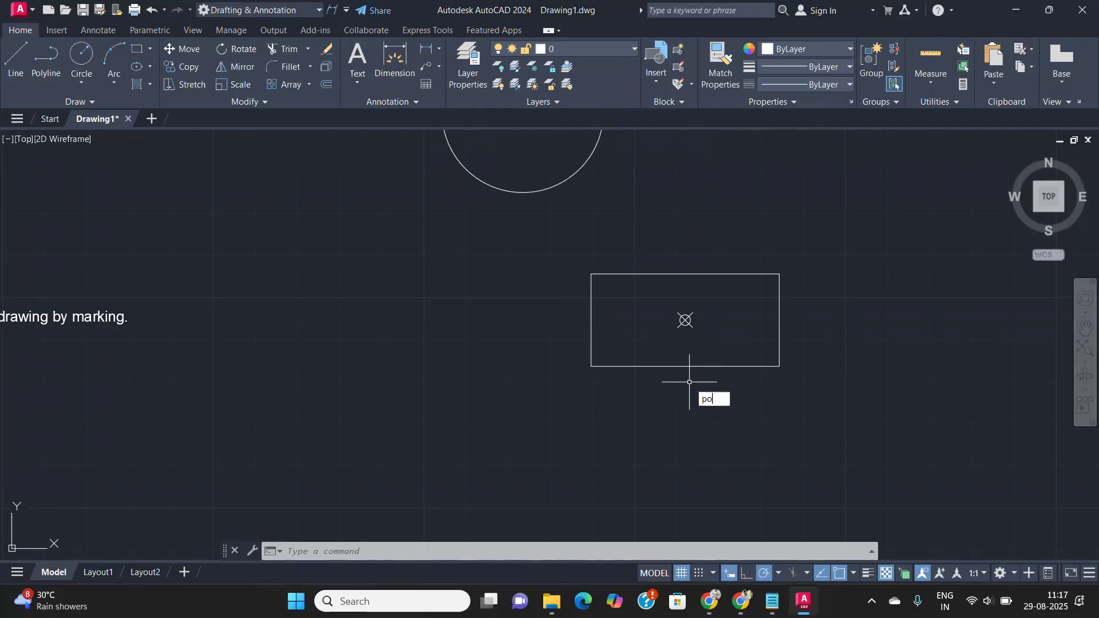
key(Return)
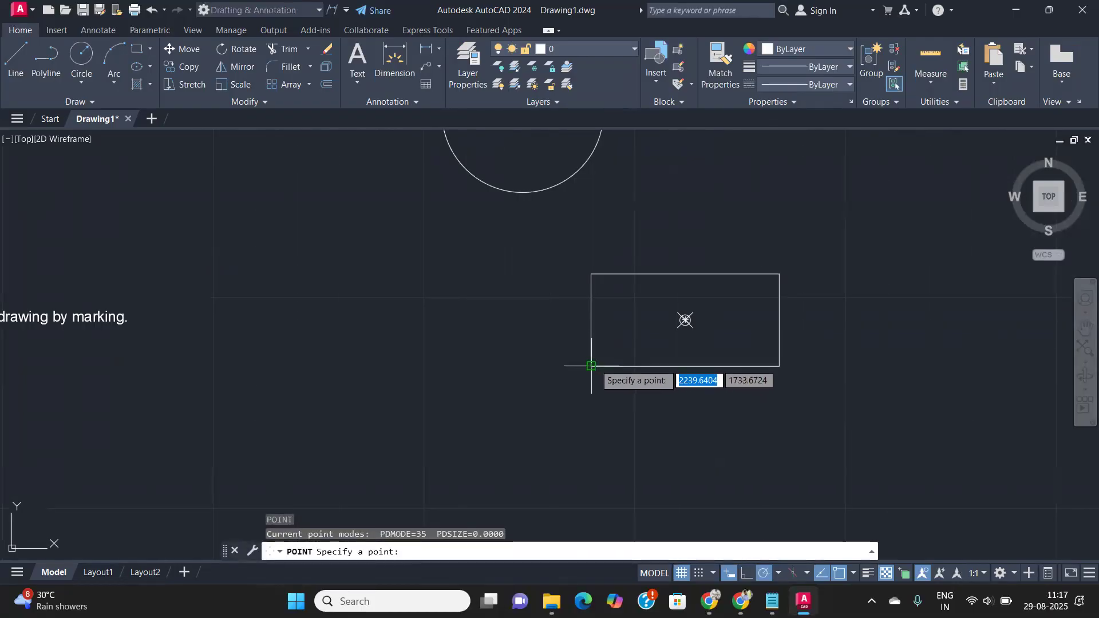
text(5)
key(Return)
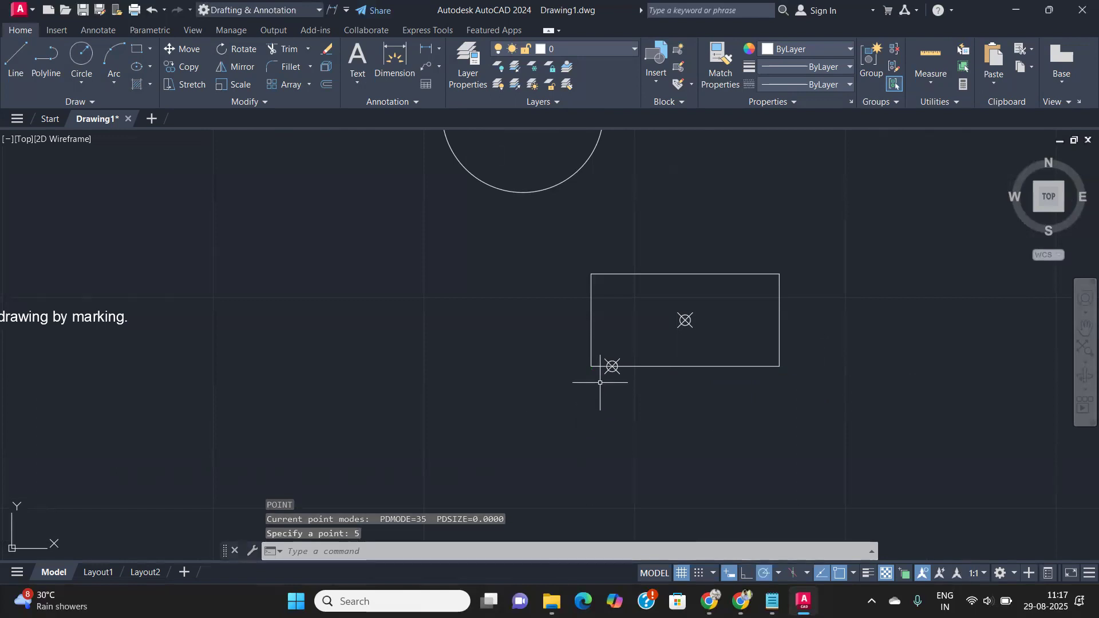
scroll(601, 380, up, 4)
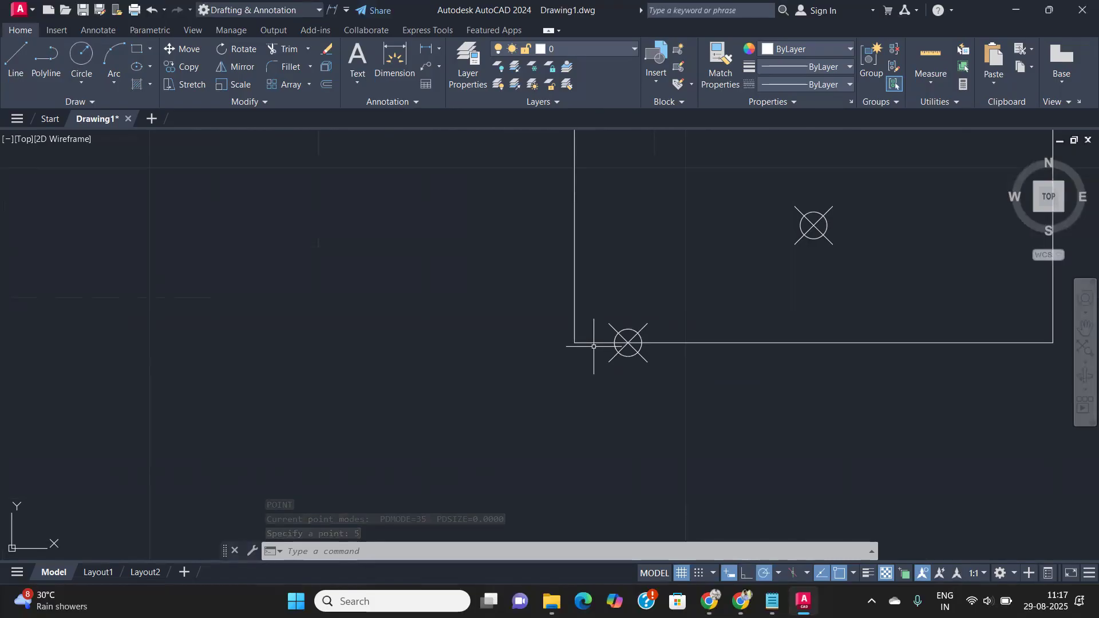
scroll(608, 356, down, 2)
middle_drag(633, 363, 347, 415)
scroll(348, 416, down, 2)
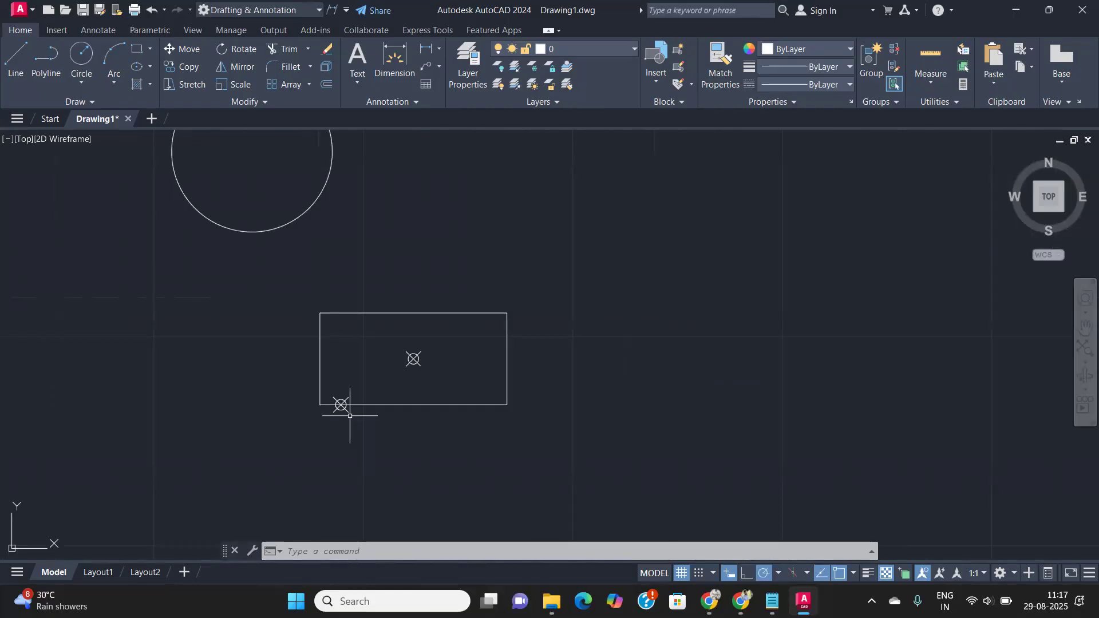
text(c)
key(Return)
scroll(349, 415, up, 2)
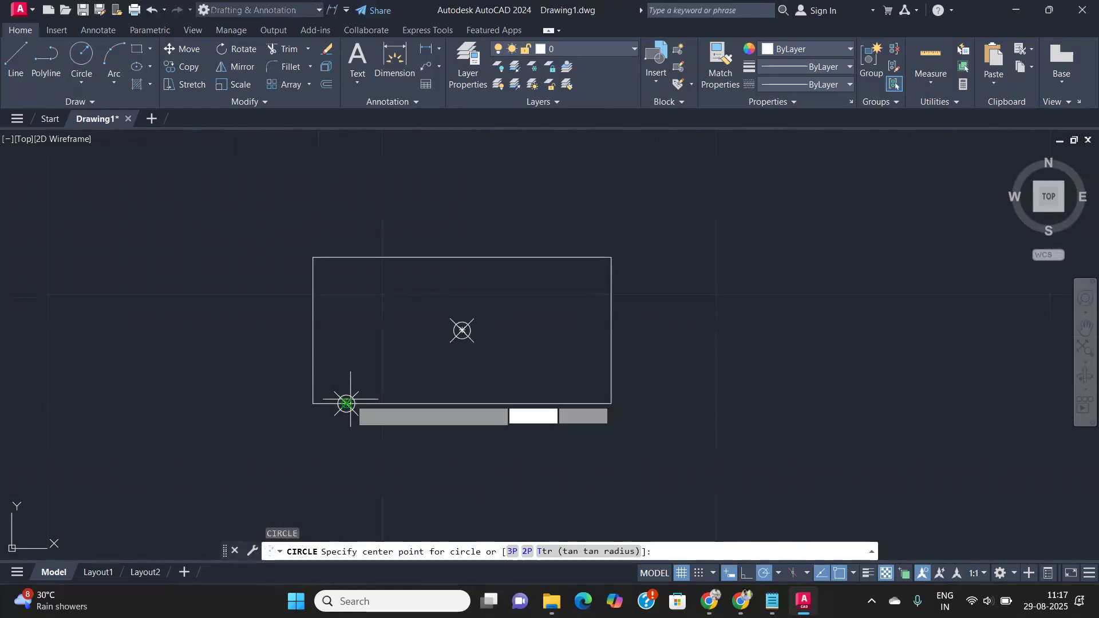
click(347, 406)
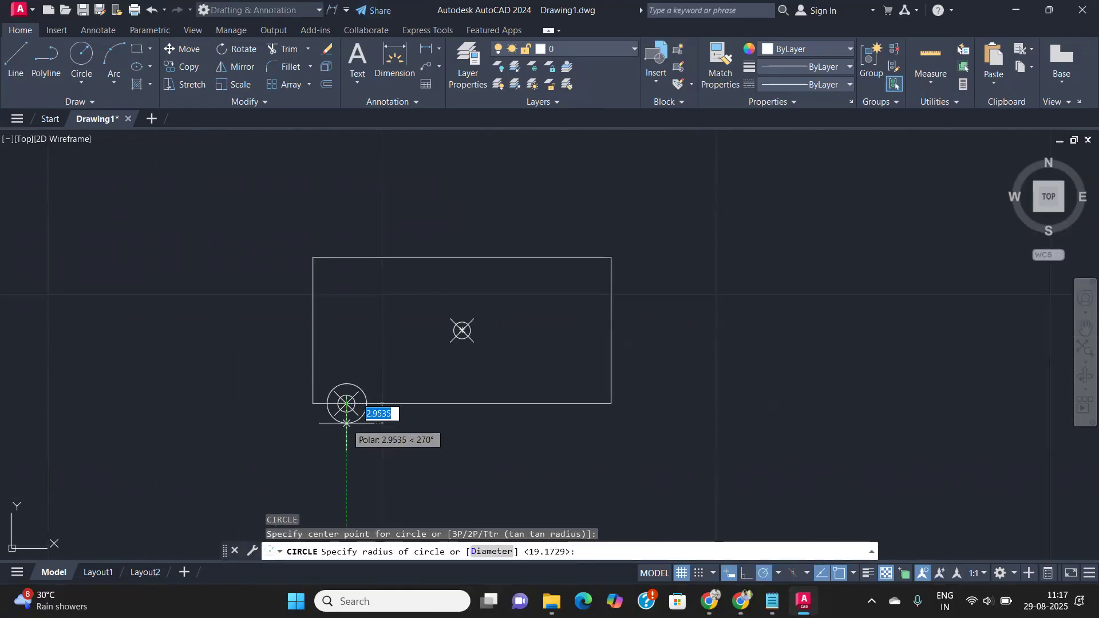
click(346, 423)
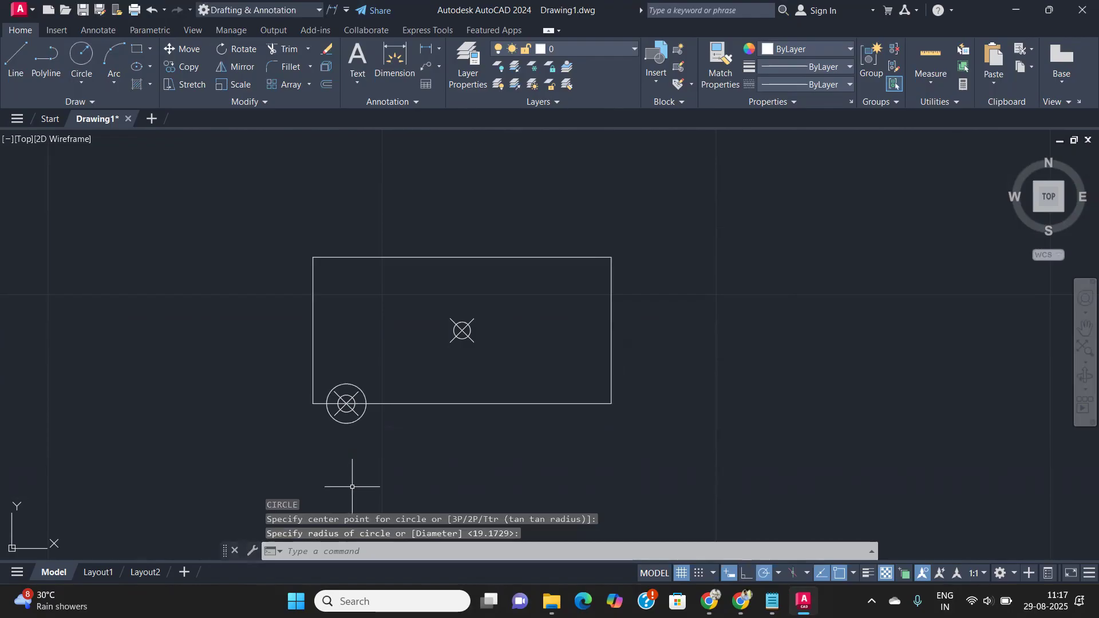
scroll(352, 487, up, 2)
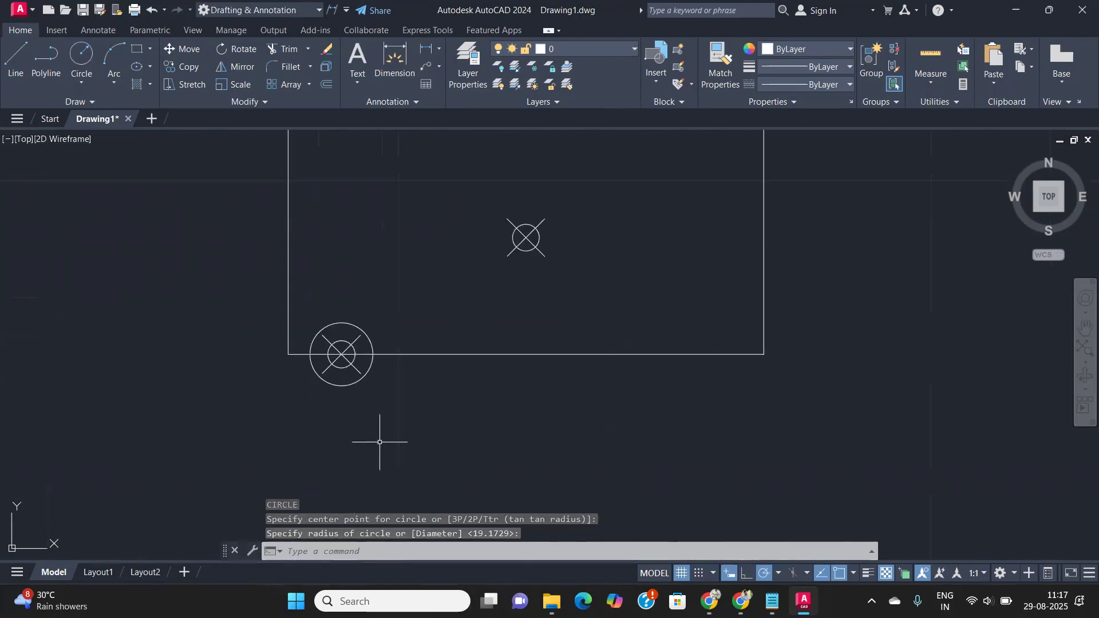
scroll(362, 424, up, 2)
click(338, 366)
key(Delete)
scroll(331, 381, down, 5)
middle_drag(332, 381, 510, 461)
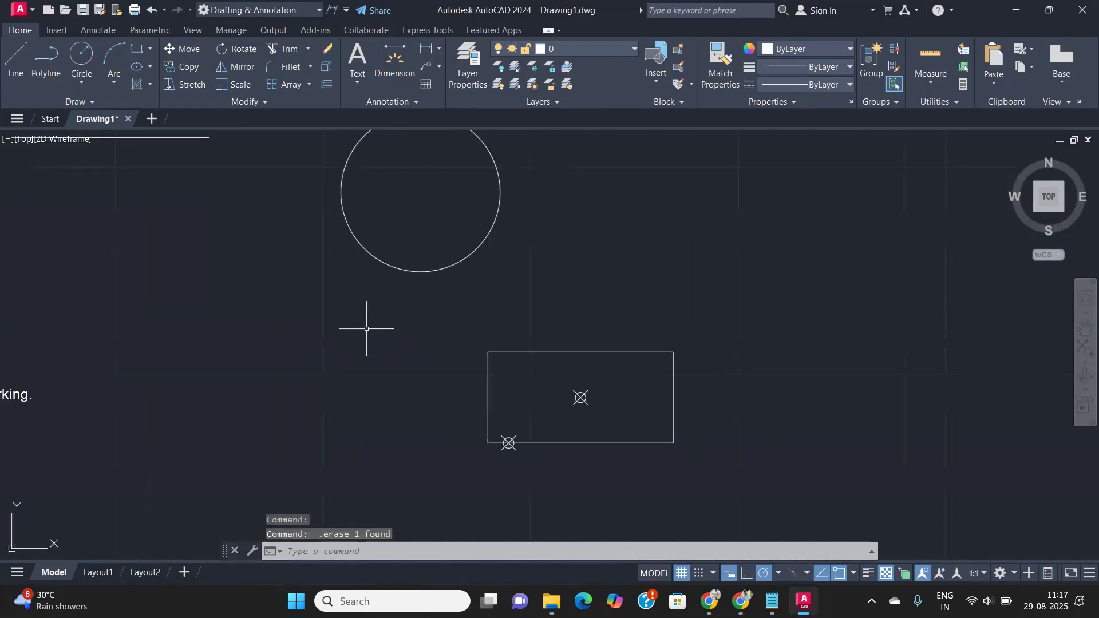
- Place a circle-with-X point at the large circle's centre
middle_drag(366, 329, 368, 394)
text(po)
key(Return)
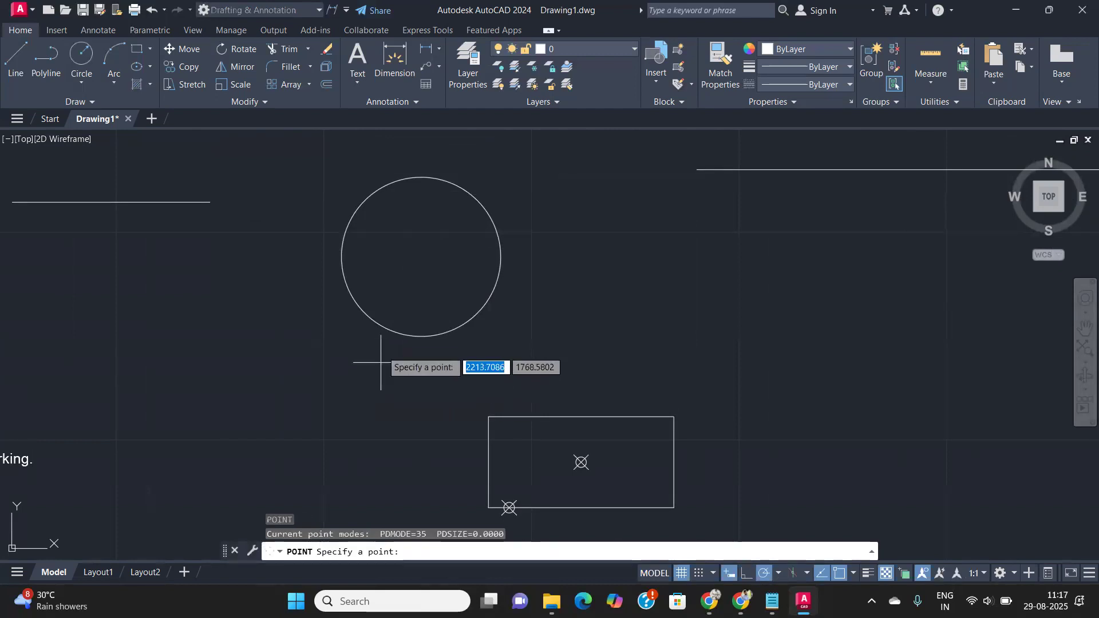
click(423, 255)
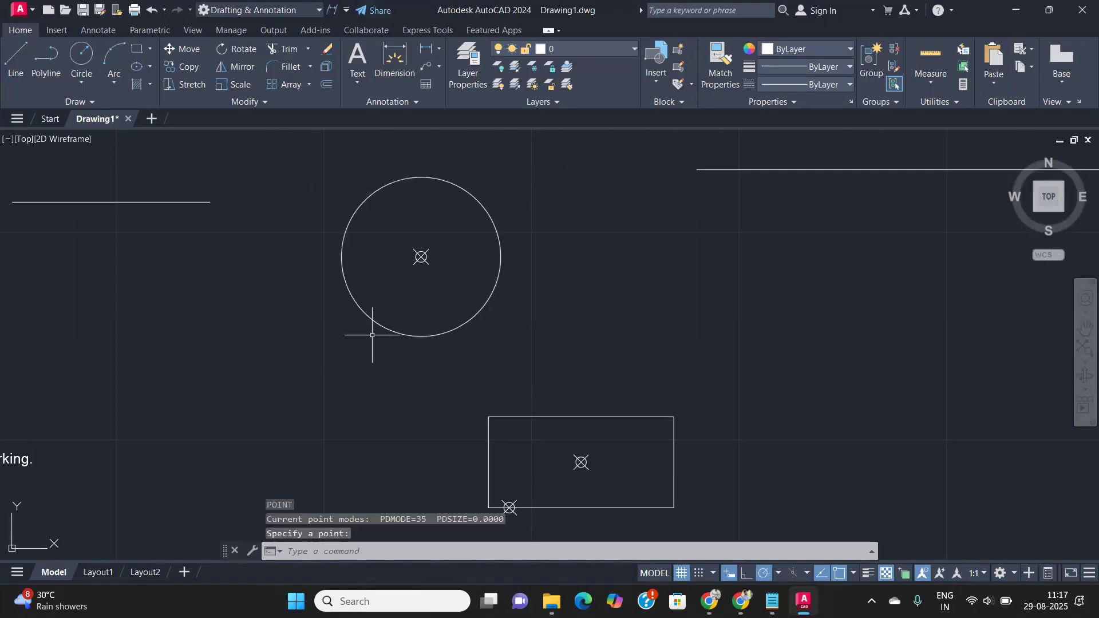
scroll(418, 255, up, 2)
middle_drag(409, 276, 364, 327)
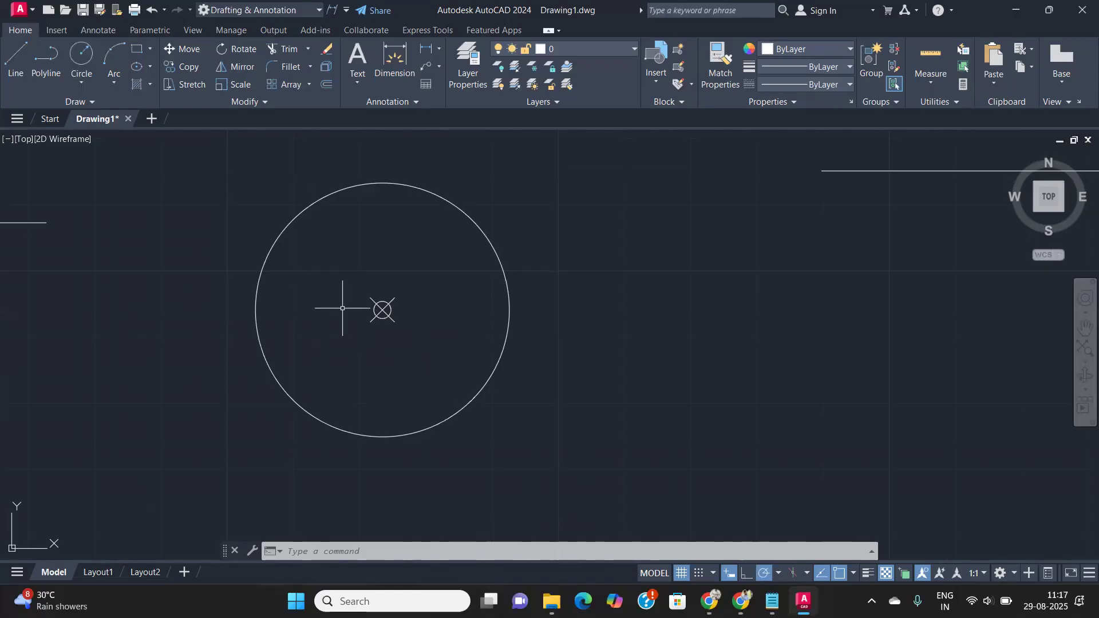
scroll(344, 308, down, 4)
middle_drag(244, 326, 623, 331)
scroll(269, 286, up, 3)
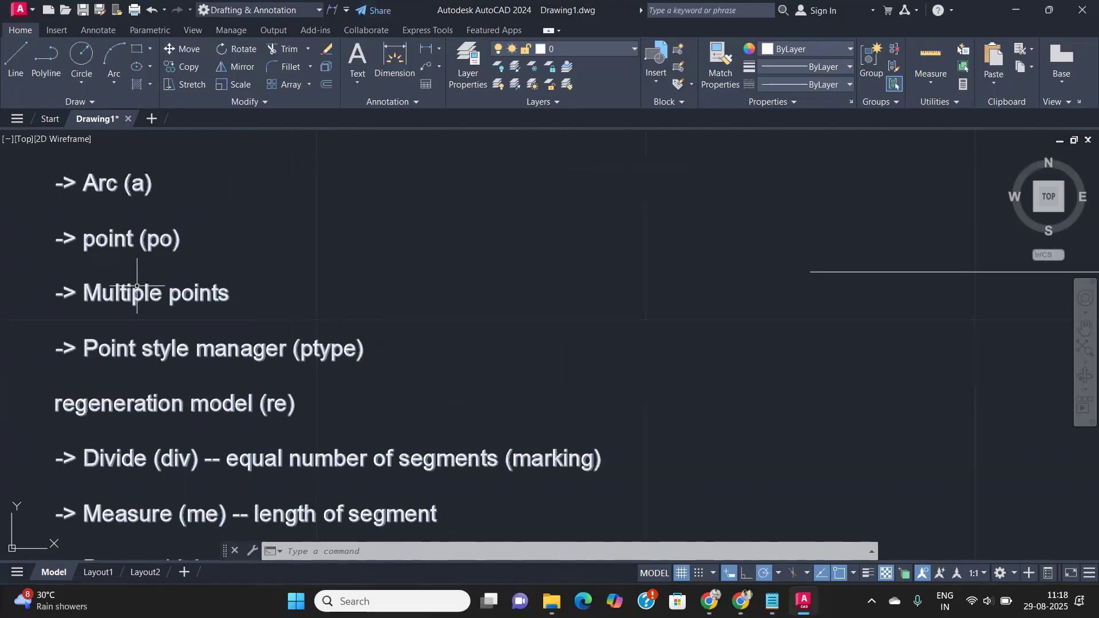
- Look for the Multiple Points tool in the expanded Draw panel and by typing 'multipl'
click(92, 102)
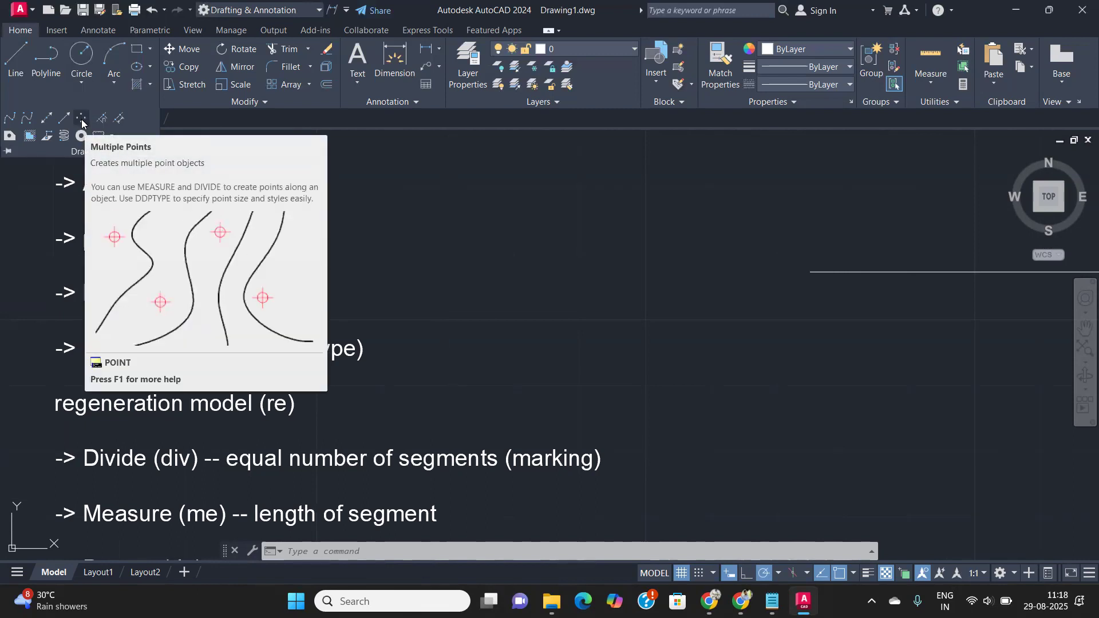
click(685, 358)
click(579, 354)
text(multipl)
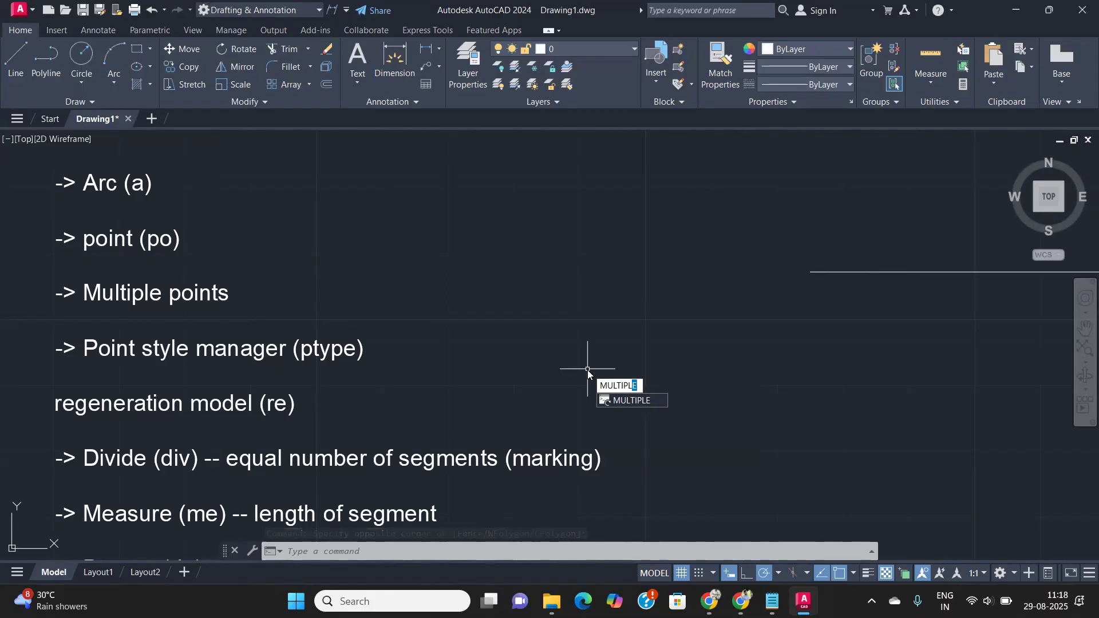
key(Return)
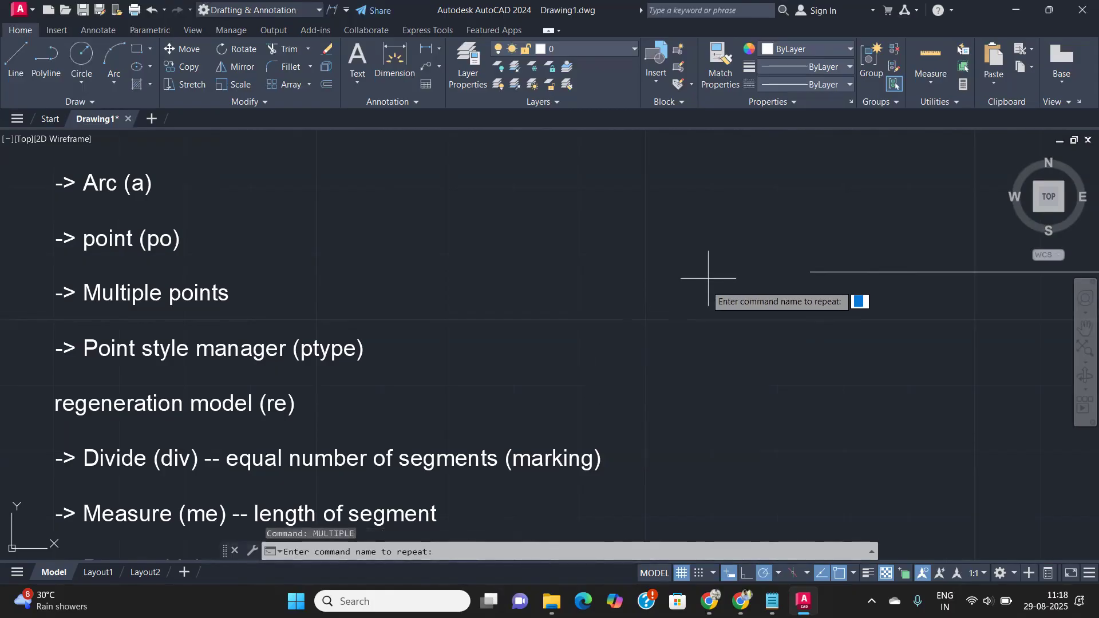
- Scatter six point markers below the rectangle with Multiple Points
click(71, 98)
click(81, 121)
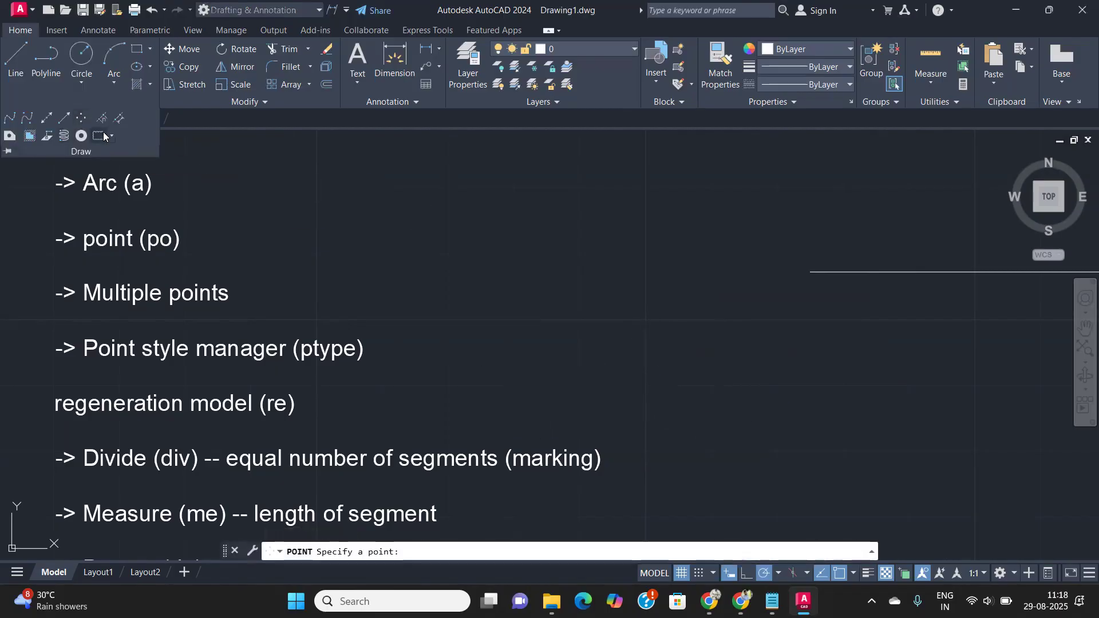
mouse_move(616, 354)
middle_down()
mouse_move(493, 381)
mouse_move(77, 402)
middle_up()
scroll(177, 343, down, 2)
middle_drag(414, 434, 406, 388)
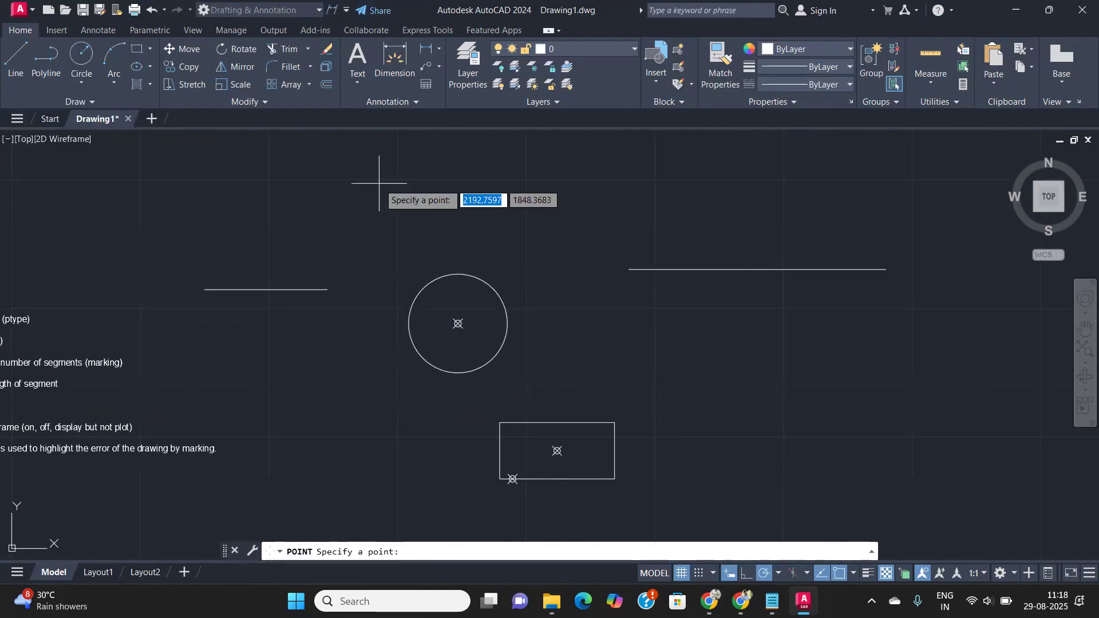
middle_drag(362, 342, 531, 109)
click(568, 352)
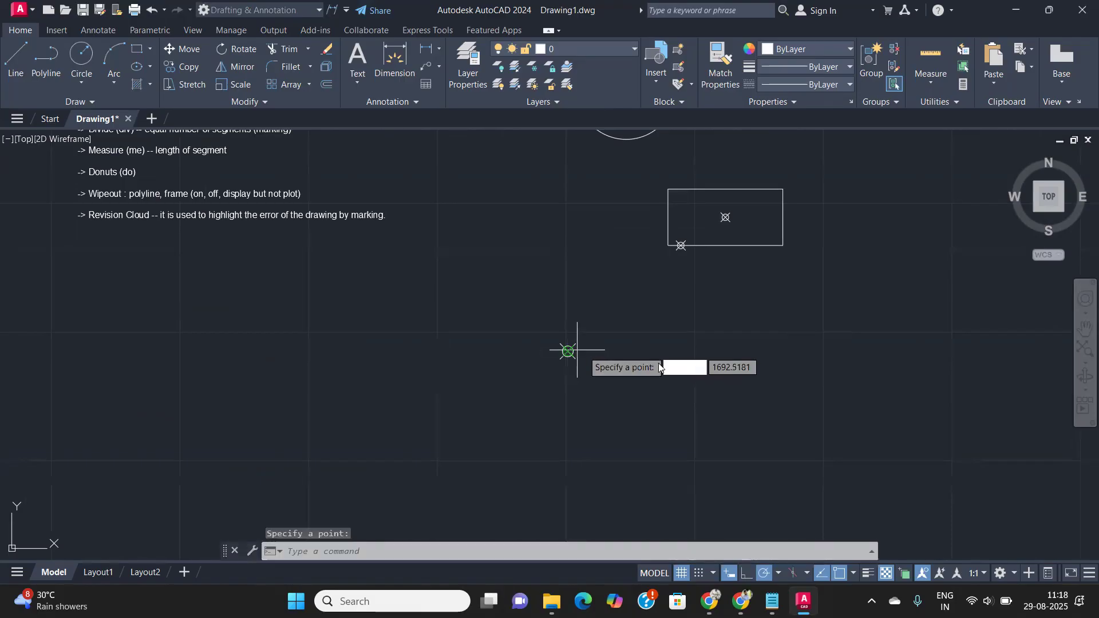
click(722, 346)
click(673, 463)
click(517, 467)
click(624, 414)
click(841, 400)
key(Return)
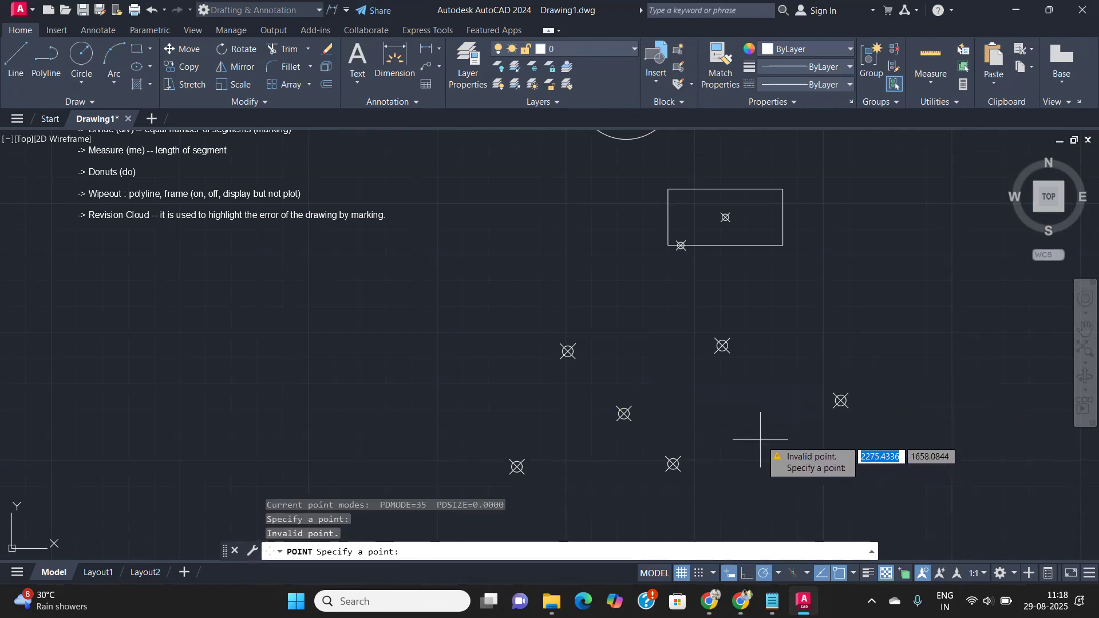
key(Return)
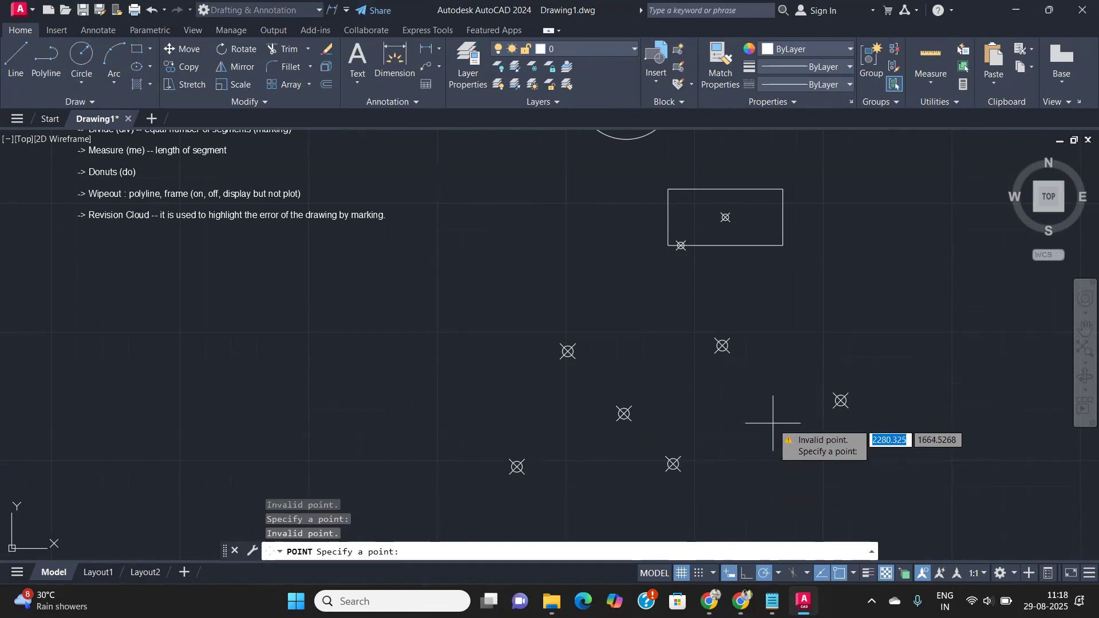
key(Escape)
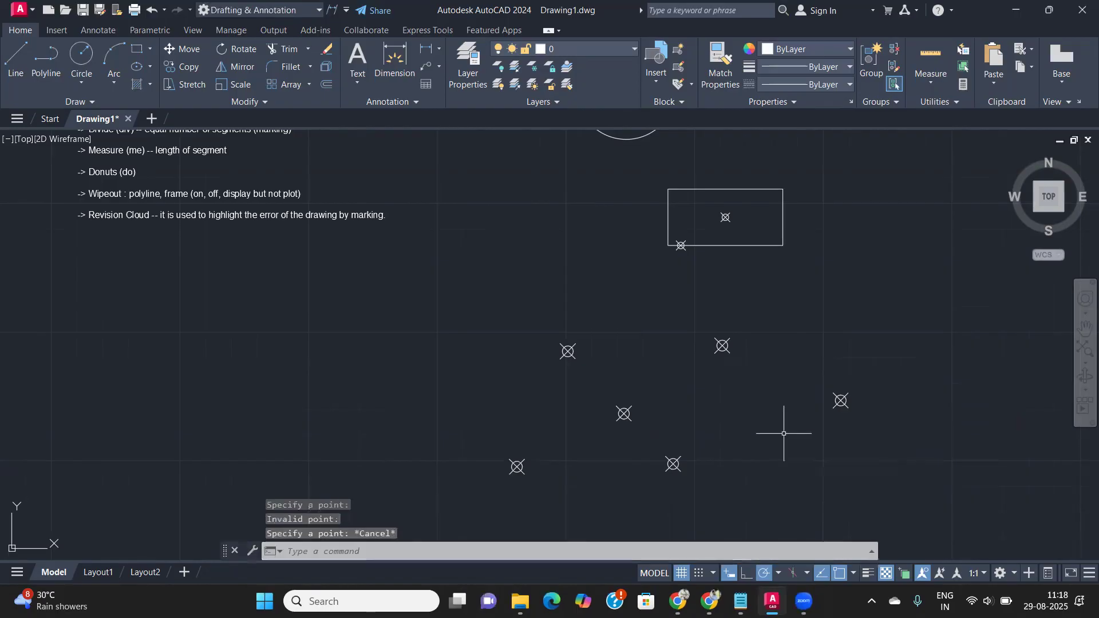
click(871, 131)
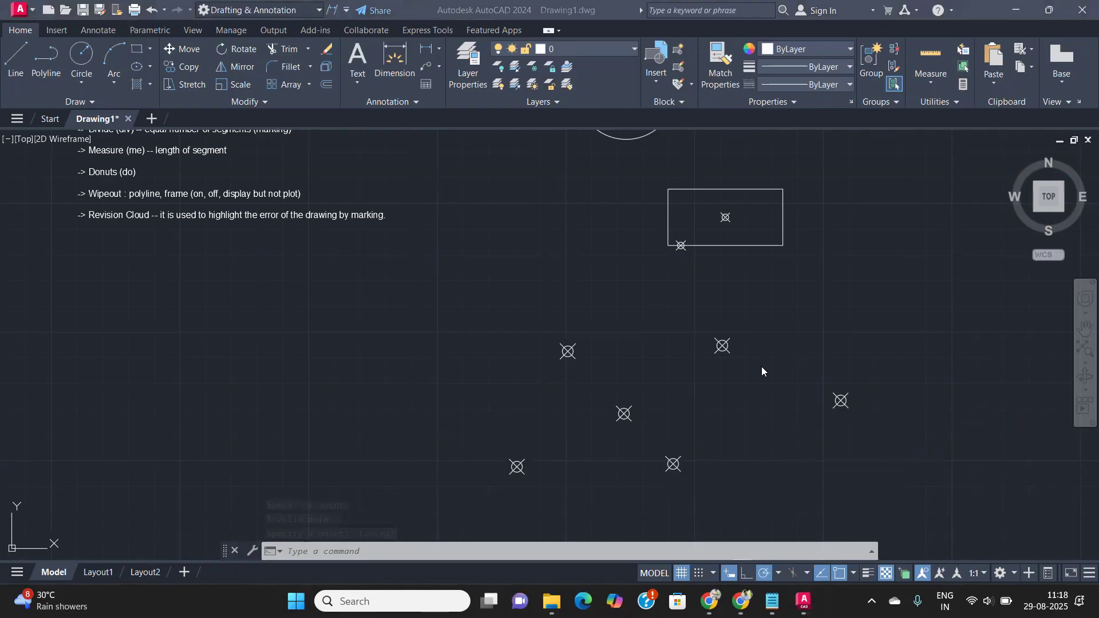
- Zoom and pan until the whole drawing and all point markers are in view
scroll(761, 366, up, 2)
scroll(692, 383, down, 4)
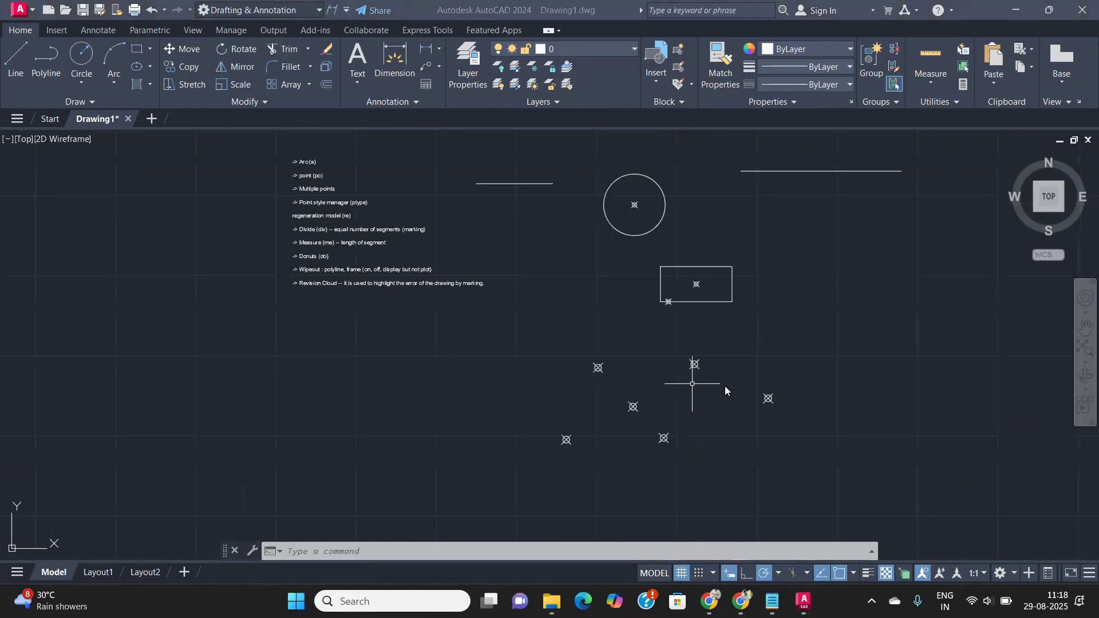
scroll(139, 278, down, 2)
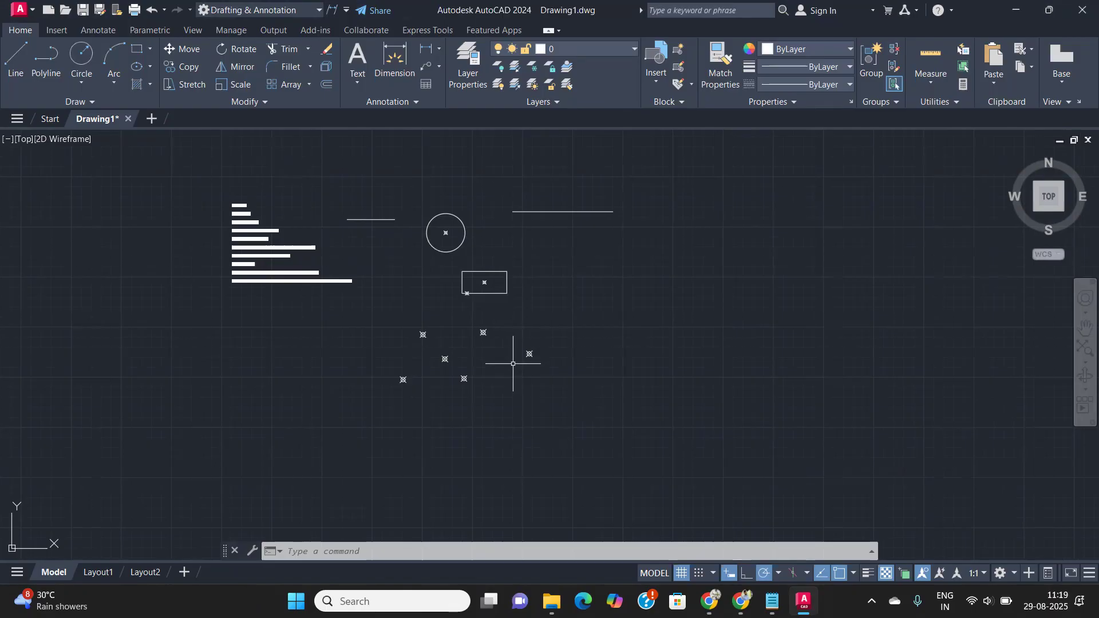
scroll(493, 352, up, 2)
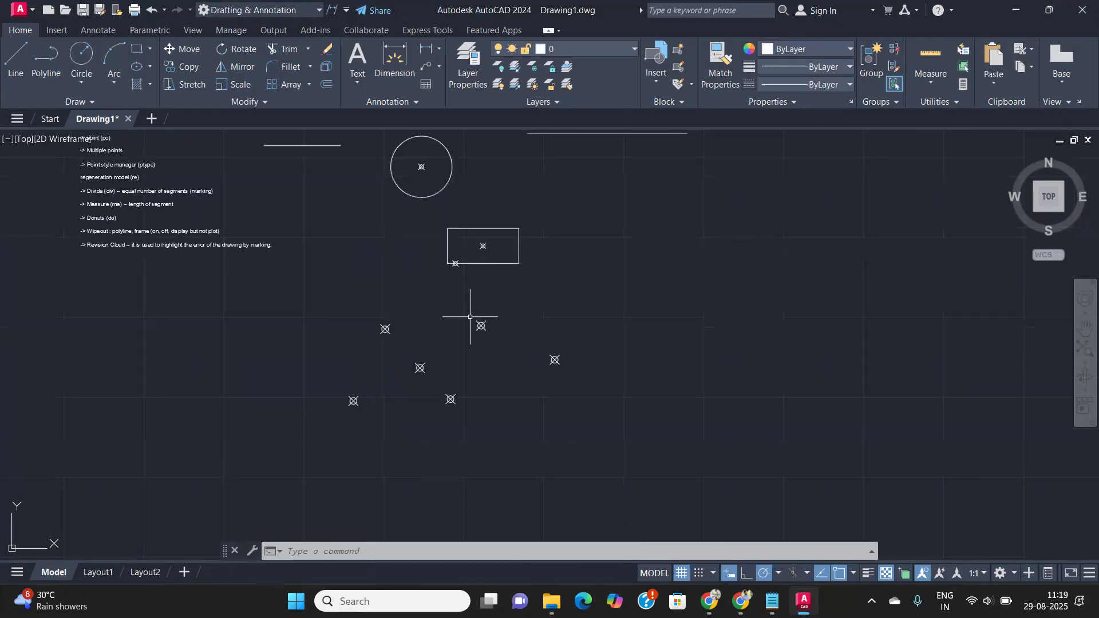
middle_drag(467, 312, 463, 393)
scroll(430, 364, up, 4)
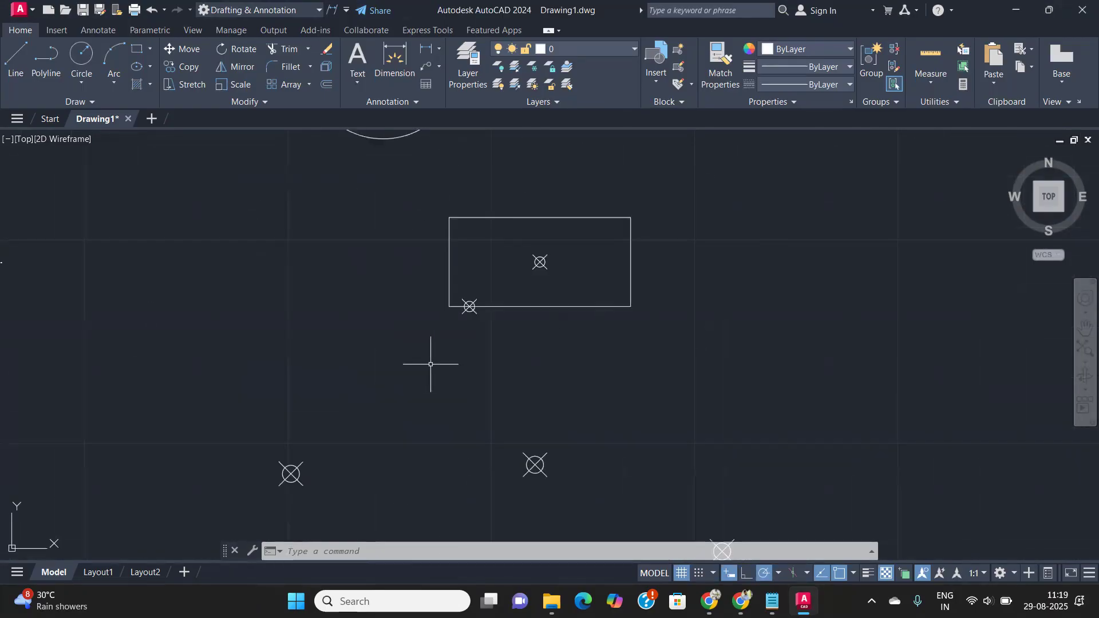
scroll(431, 364, up, 2)
scroll(431, 364, down, 4)
middle_drag(431, 364, 470, 433)
scroll(483, 301, down, 2)
middle_drag(501, 326, 533, 378)
scroll(494, 326, down, 4)
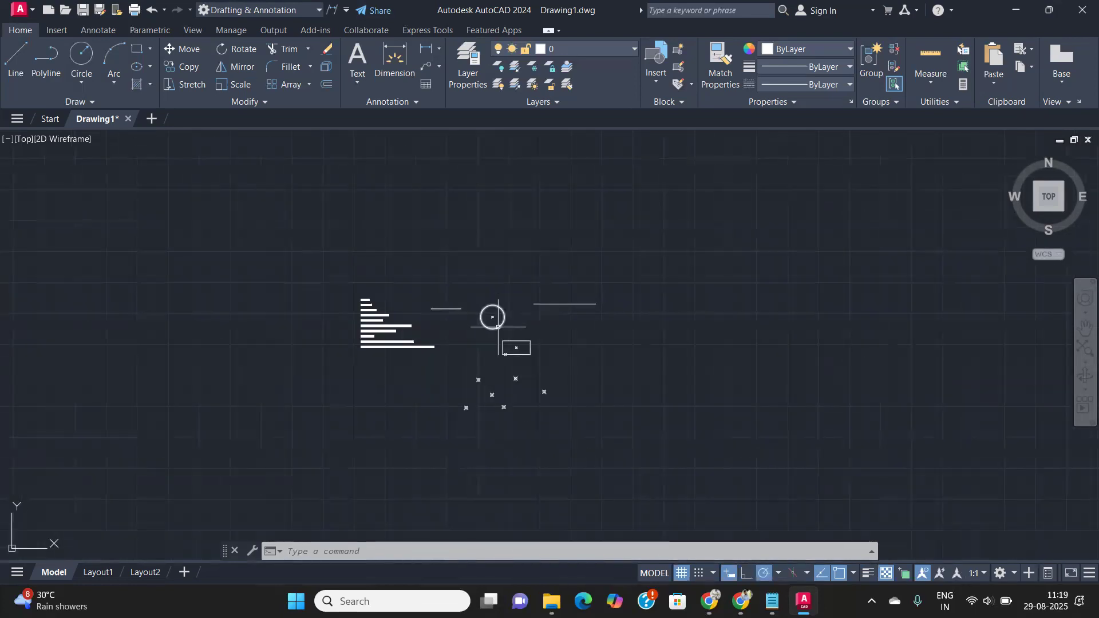
scroll(499, 327, up, 6)
middle_drag(480, 299, 468, 358)
middle_drag(327, 349, 411, 374)
middle_drag(234, 360, 335, 369)
scroll(211, 391, up, 2)
middle_drag(211, 390, 231, 365)
middle_drag(728, 402, 107, 191)
scroll(225, 226, down, 5)
scroll(287, 331, down, 2)
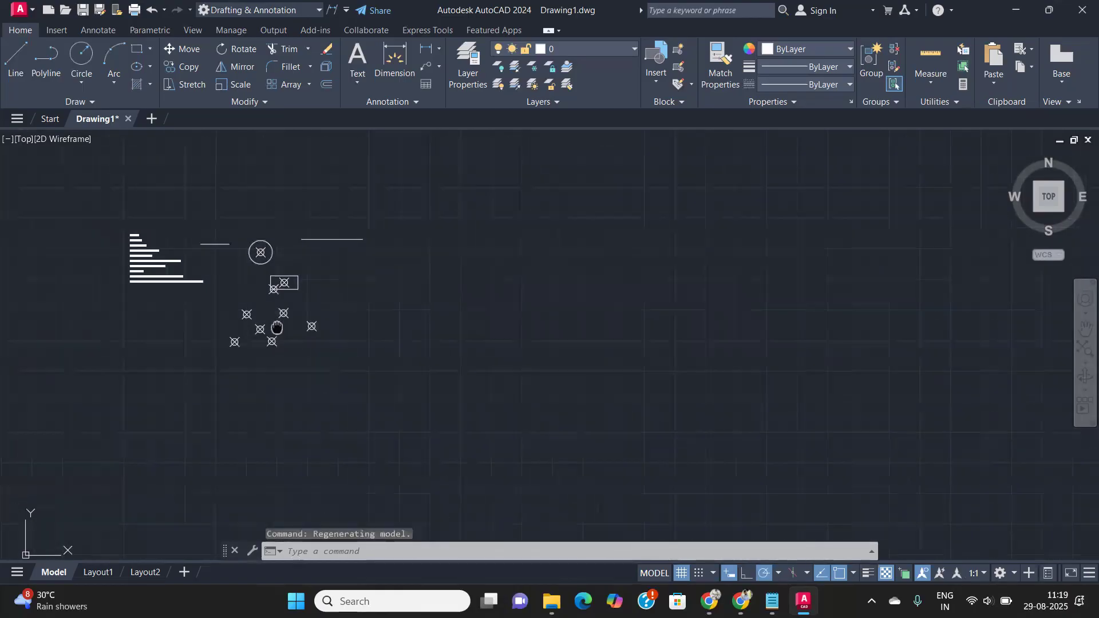
- Place one more point alone in open space right of the rectangle and circle
text(po)
key(Return)
scroll(452, 338, down, 2)
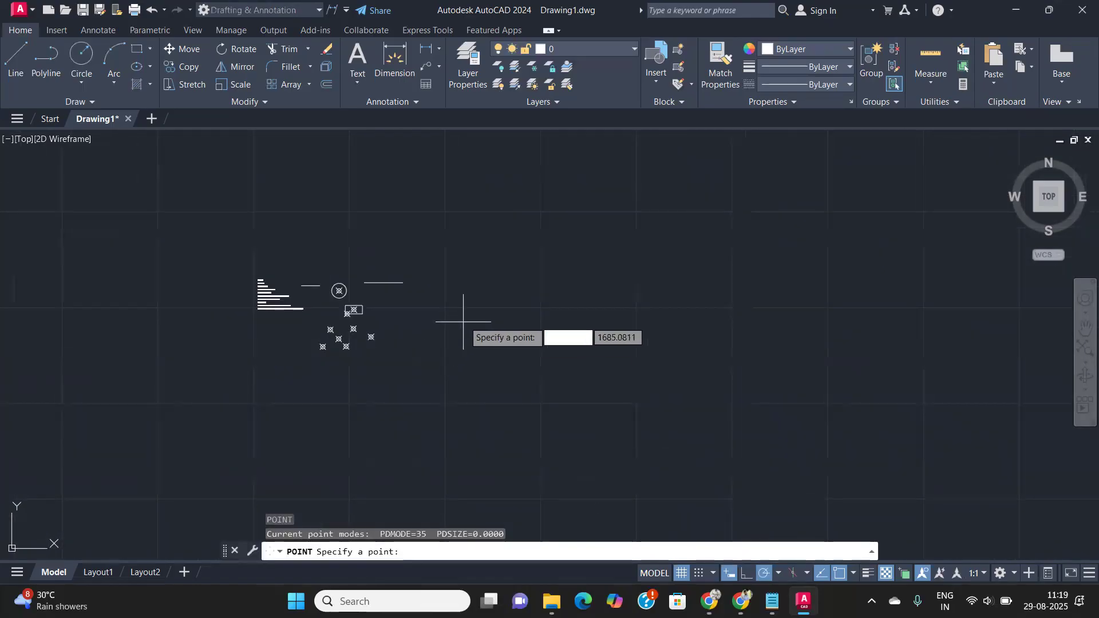
click(463, 306)
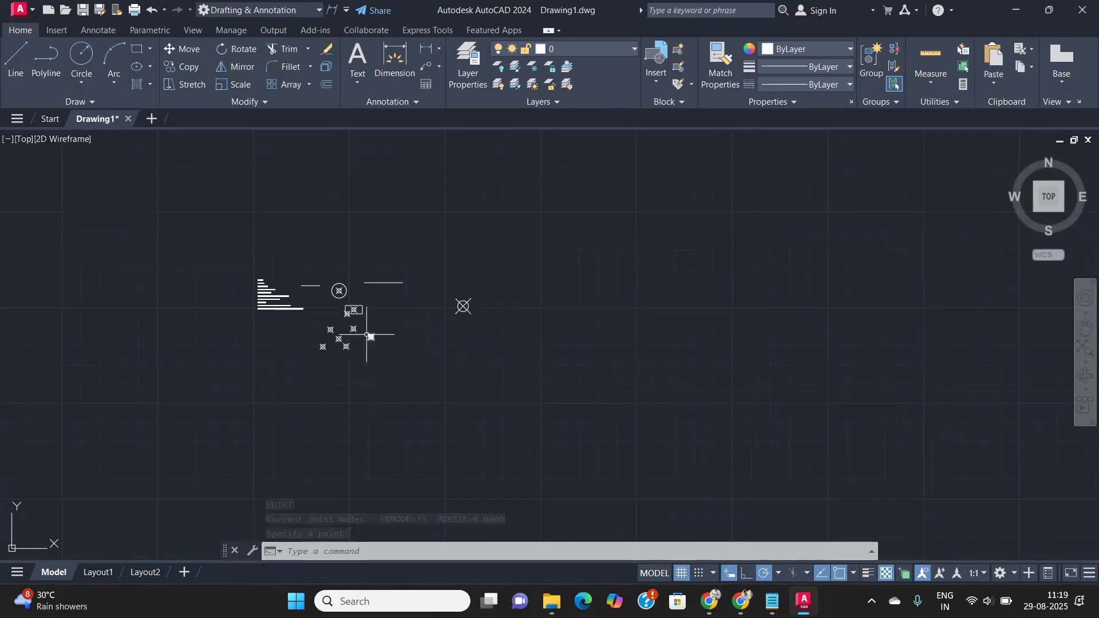
scroll(382, 328, up, 4)
scroll(381, 328, up, 4)
scroll(381, 328, down, 2)
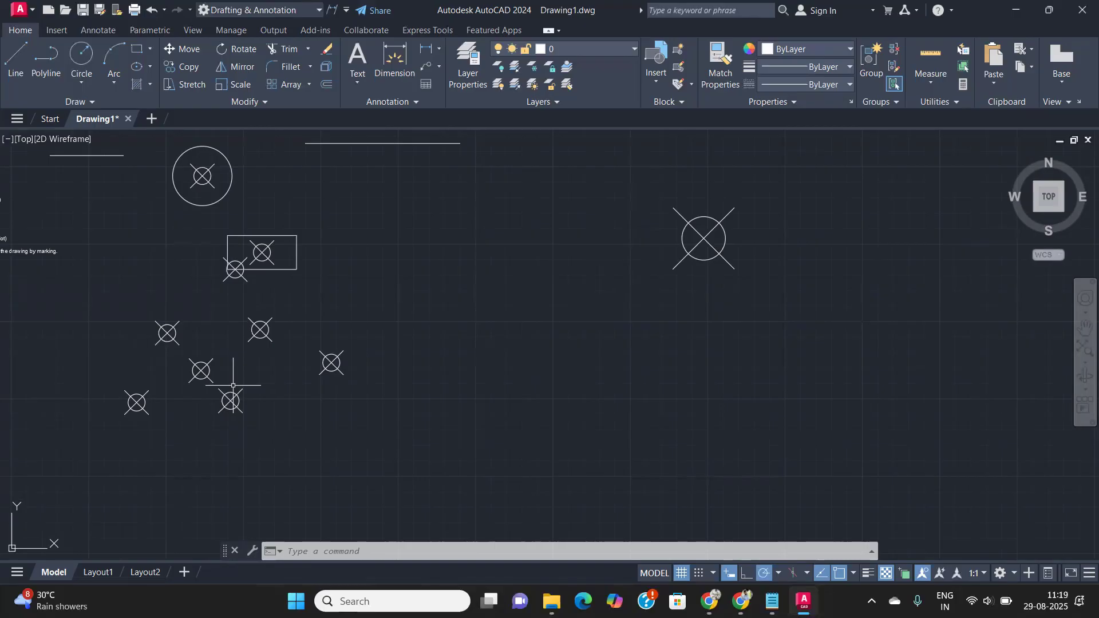
- Regenerate the drawing twice with RE so point markers resize to the zoomed view
text(RE)
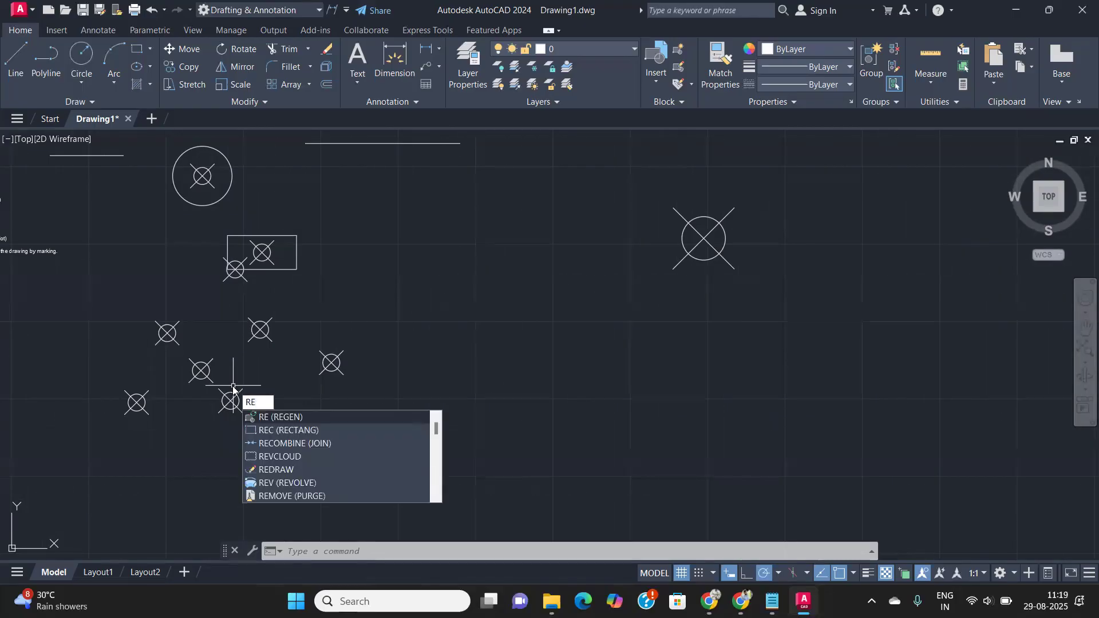
key(Return)
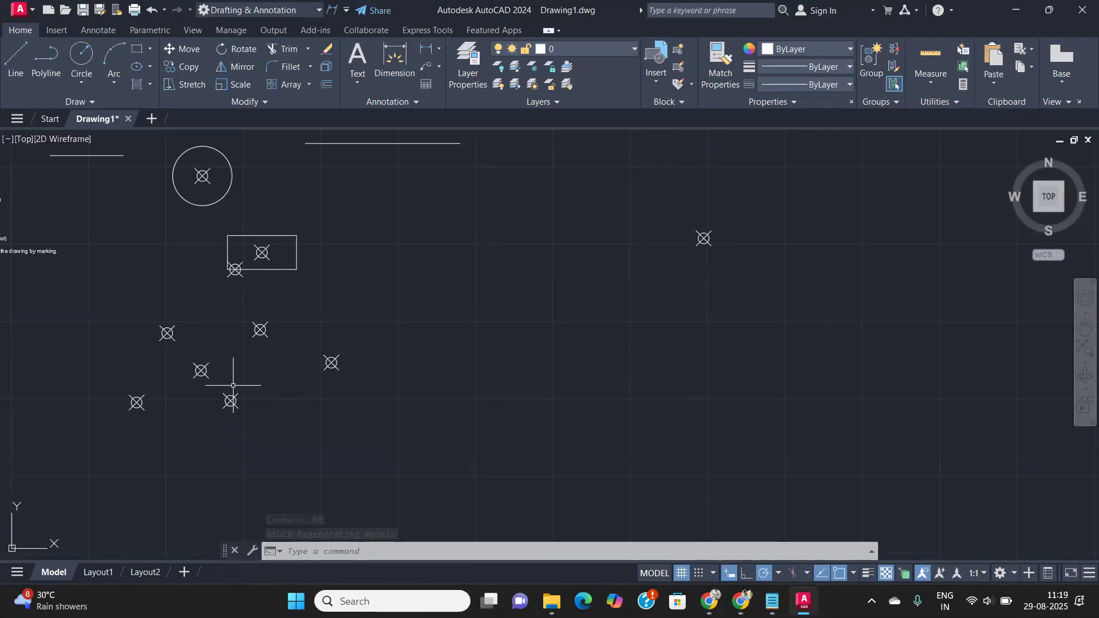
scroll(386, 297, down, 6)
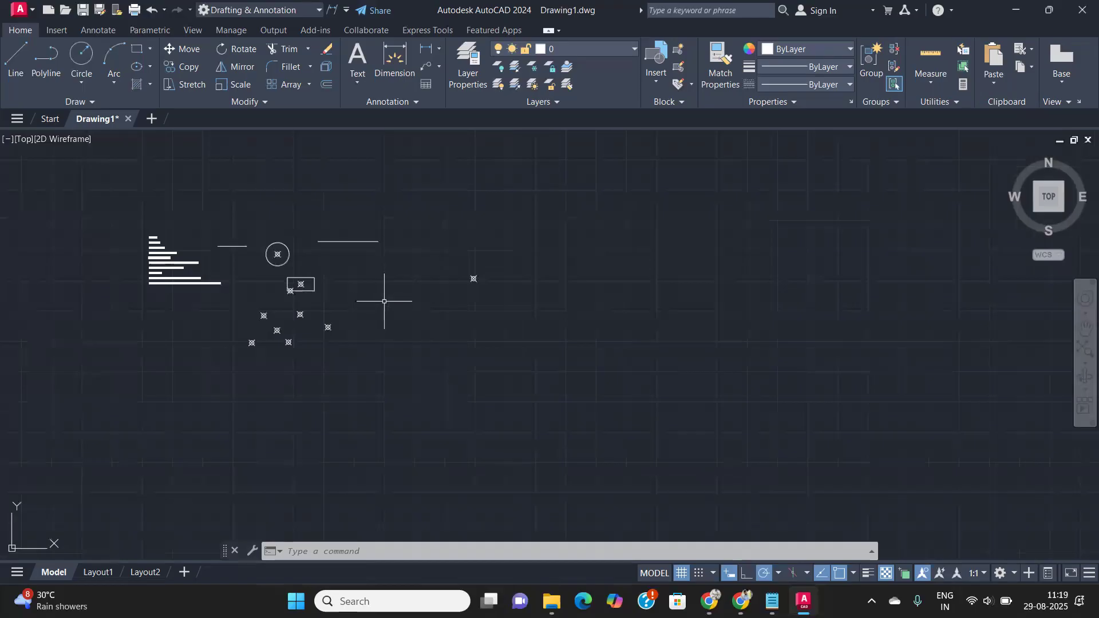
text(RE)
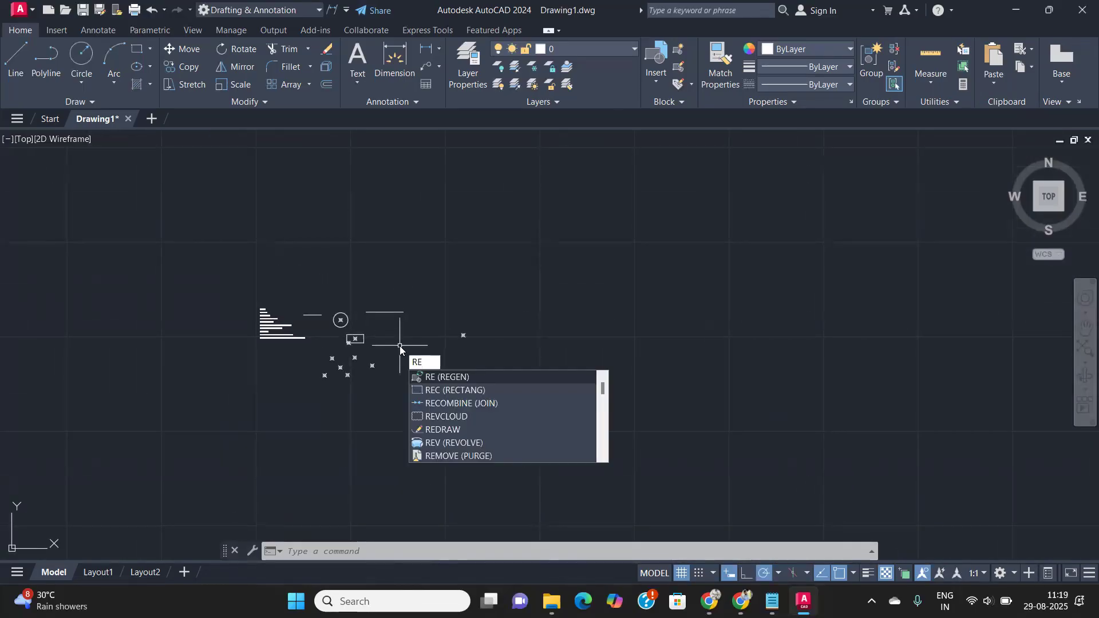
key(Return)
- Re-centre on the points, regenerate once more, and reopen the Point Style dialog
scroll(395, 338, up, 5)
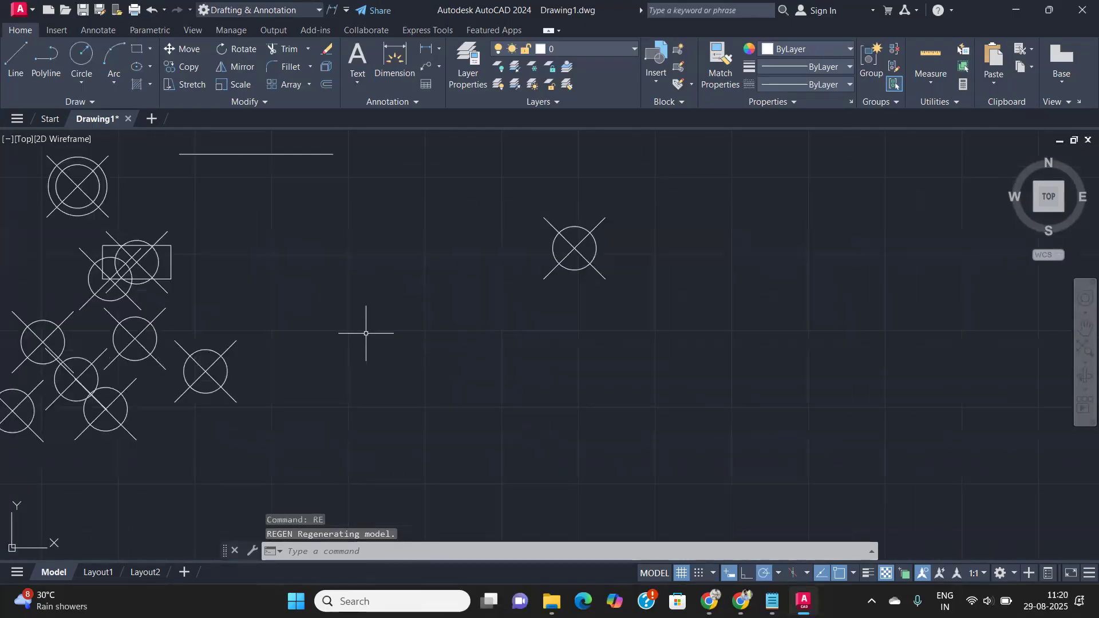
middle_drag(366, 333, 529, 330)
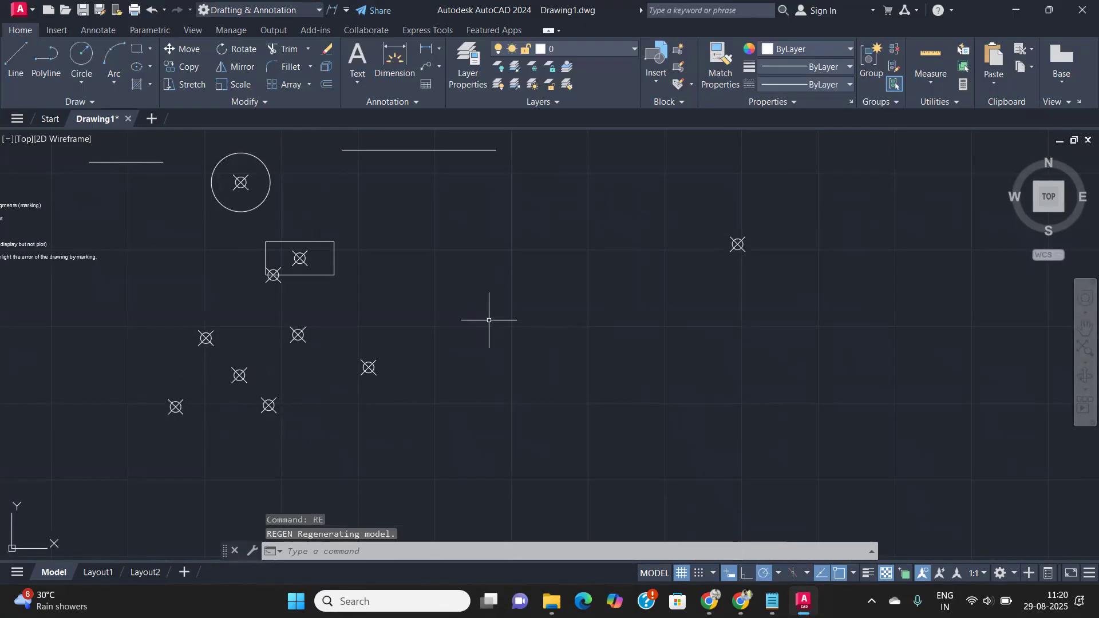
scroll(446, 329, up, 2)
mouse_move(400, 314)
middle_down()
mouse_move(530, 304)
mouse_move(886, 390)
middle_up()
scroll(530, 308, up, 6)
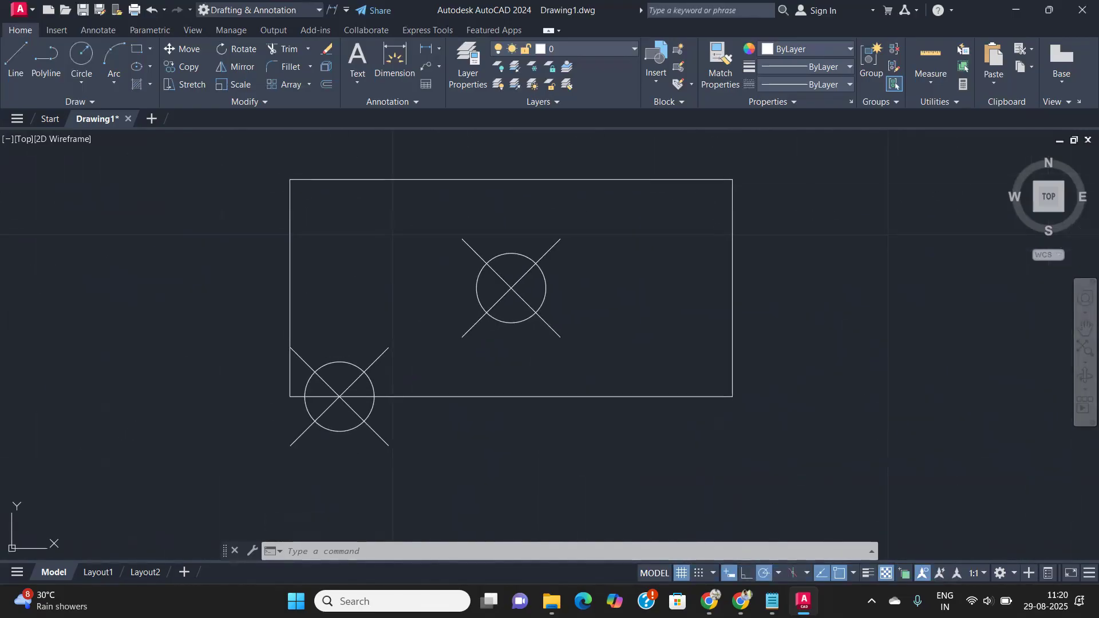
text(re)
key(Return)
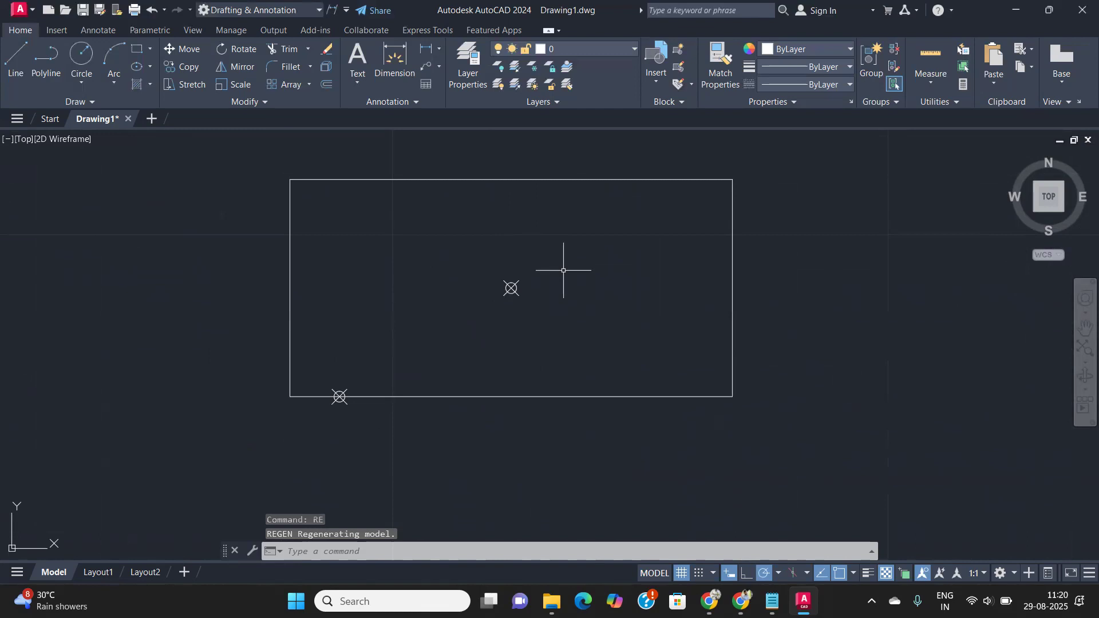
text(PTYPe)
key(Return)
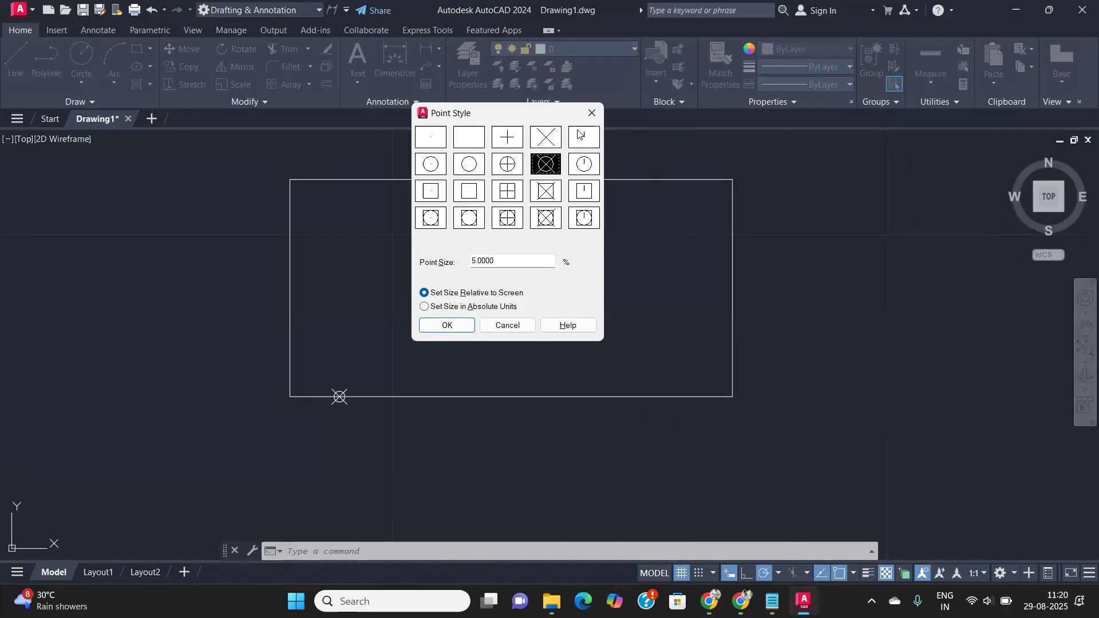
- Close the Point Style dialog and regenerate so points show as circled-X markers
click(596, 121)
scroll(625, 298, down, 8)
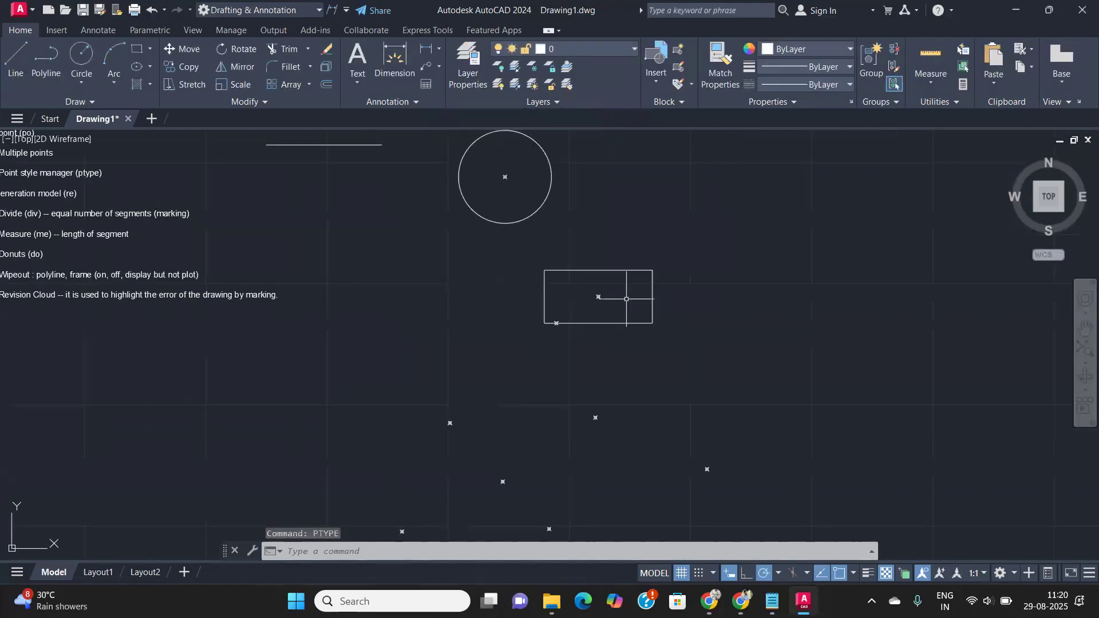
text(RE)
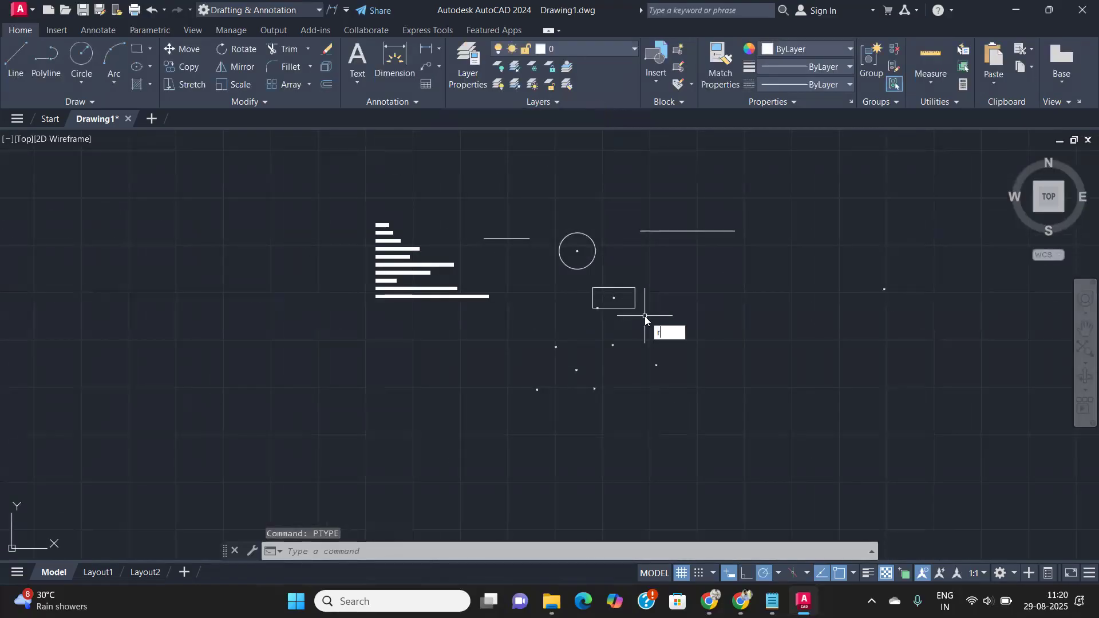
key(Return)
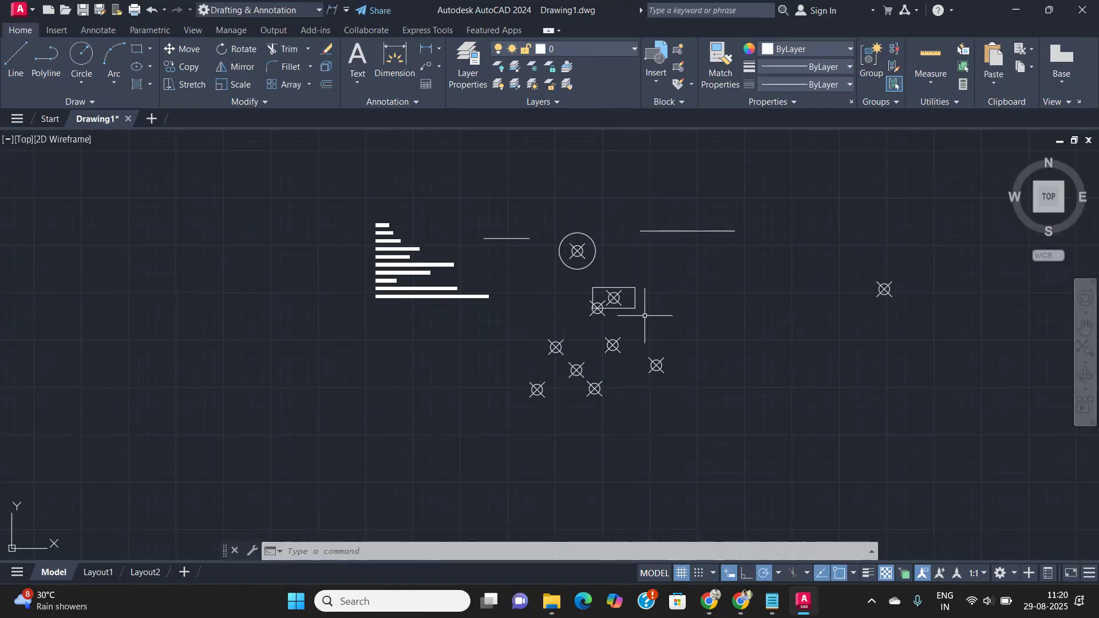
- Zoom toward the rectangle and regenerate so the point markers resize to the view
scroll(658, 314, up, 5)
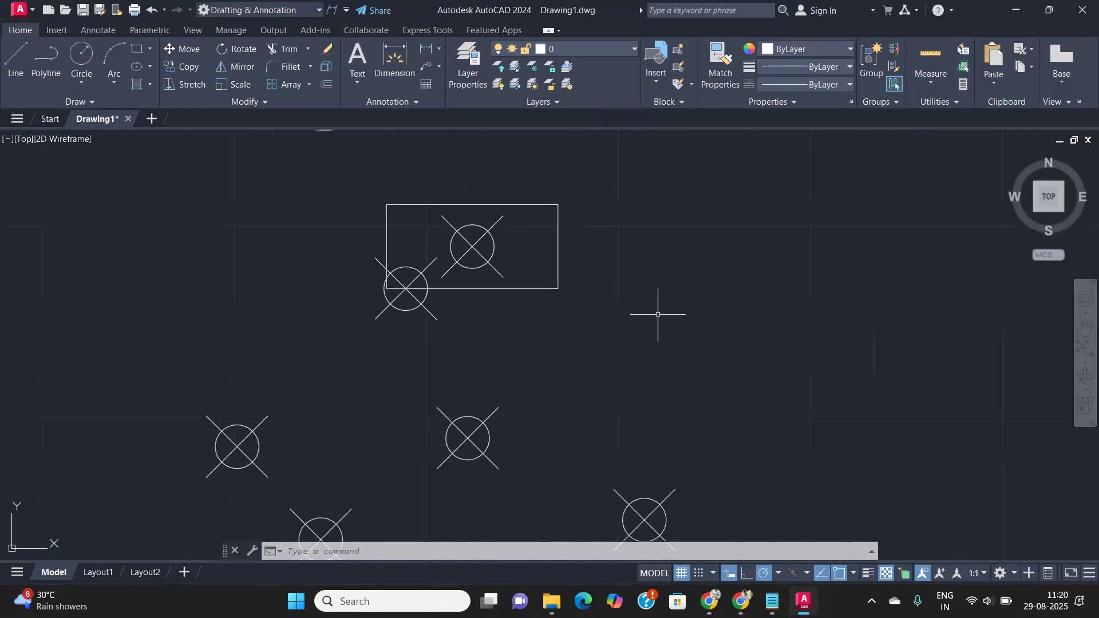
scroll(657, 314, up, 2)
middle_drag(653, 349, 671, 394)
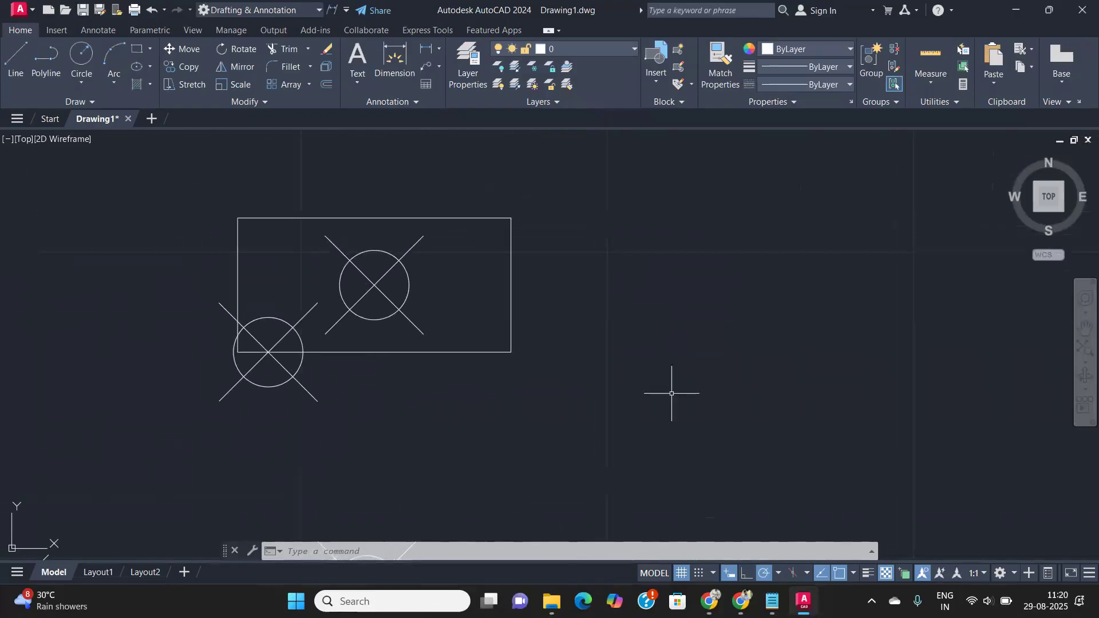
text(RE)
key(Return)
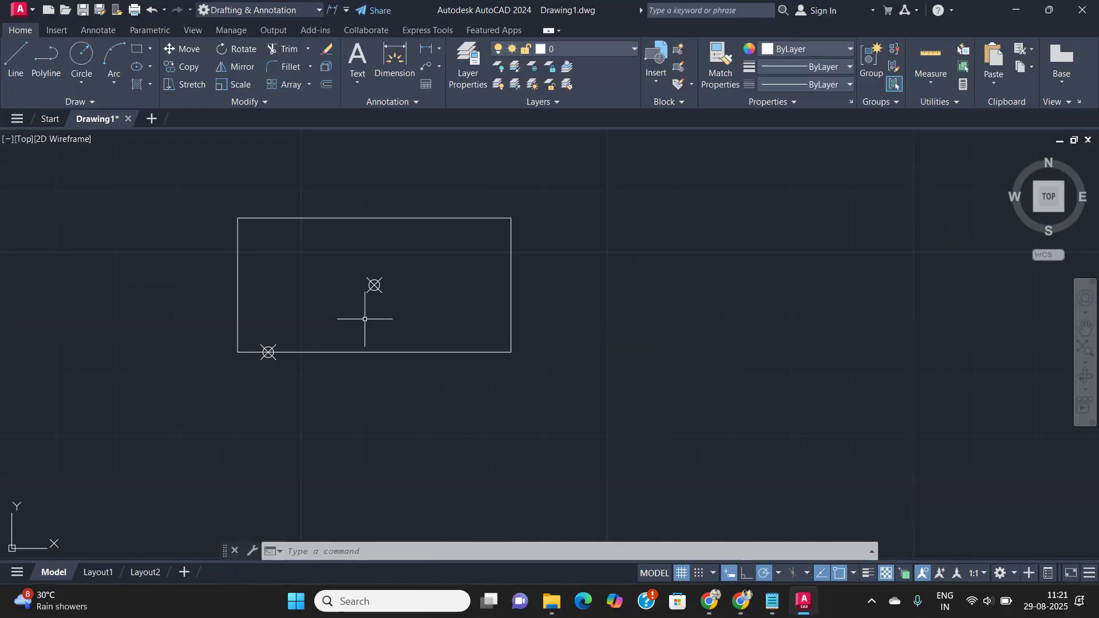
scroll(365, 319, down, 2)
scroll(420, 324, down, 4)
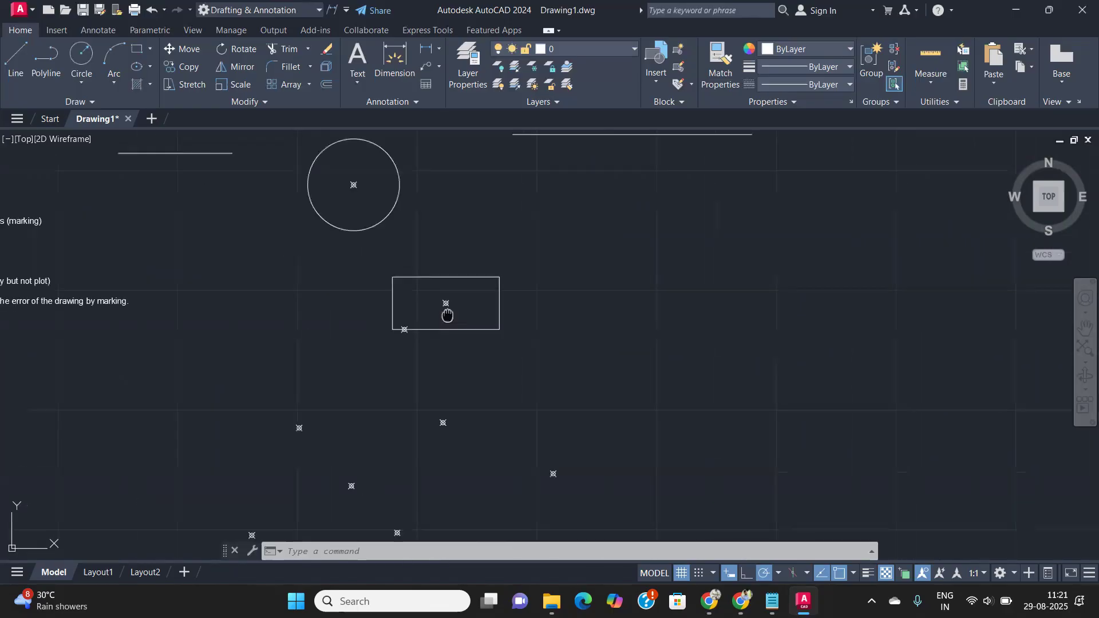
scroll(420, 324, down, 2)
middle_drag(437, 317, 489, 310)
scroll(332, 267, up, 8)
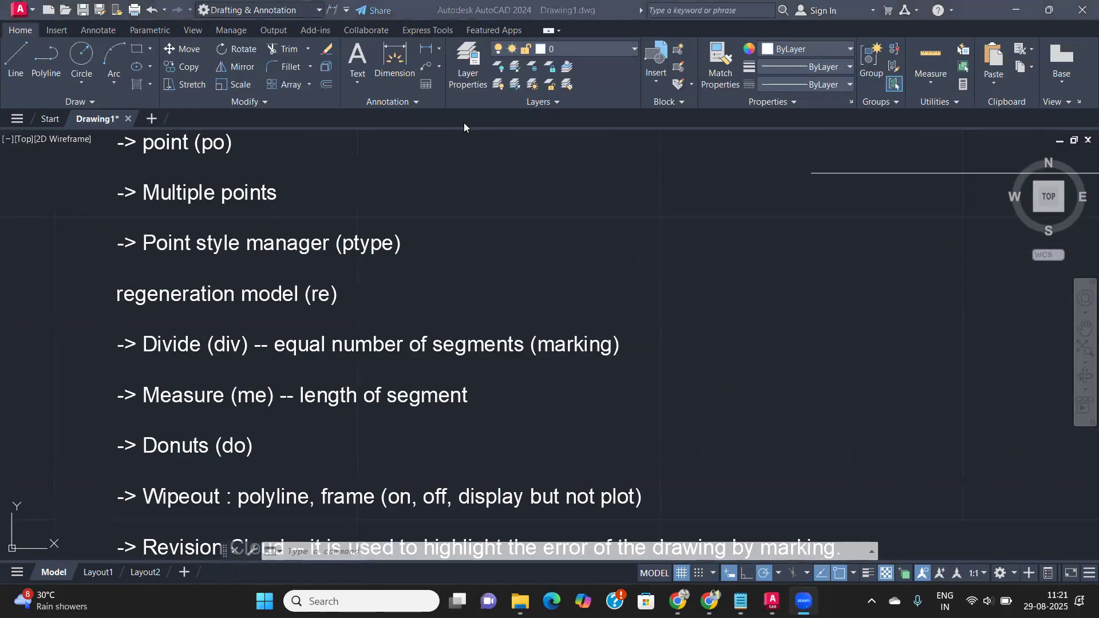
click(519, 219)
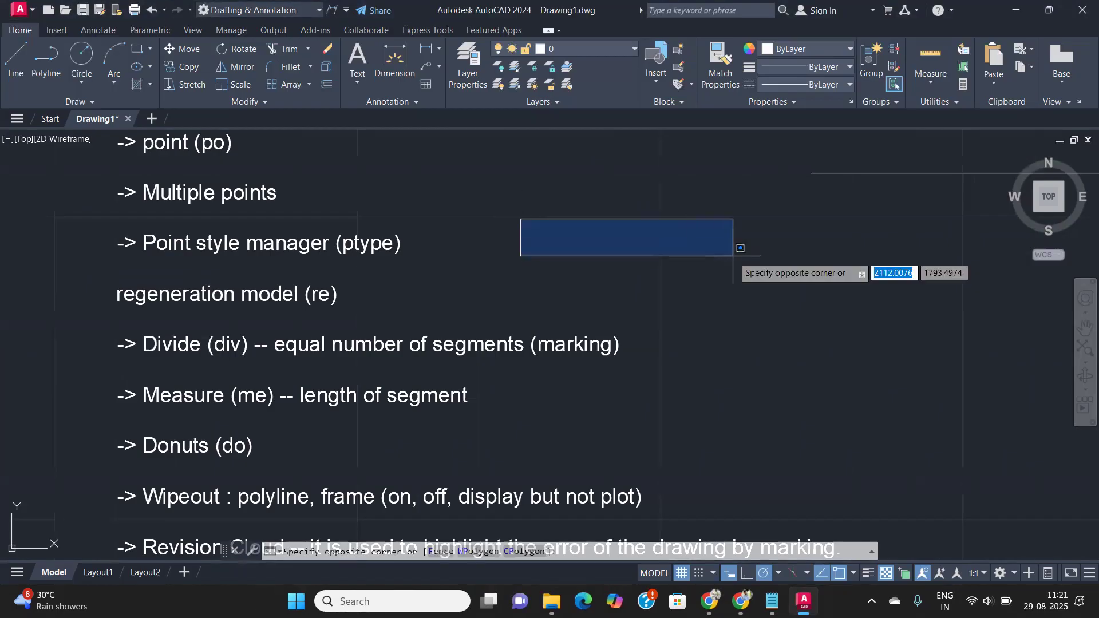
click(727, 252)
middle_drag(638, 243, 297, 192)
scroll(297, 192, down, 4)
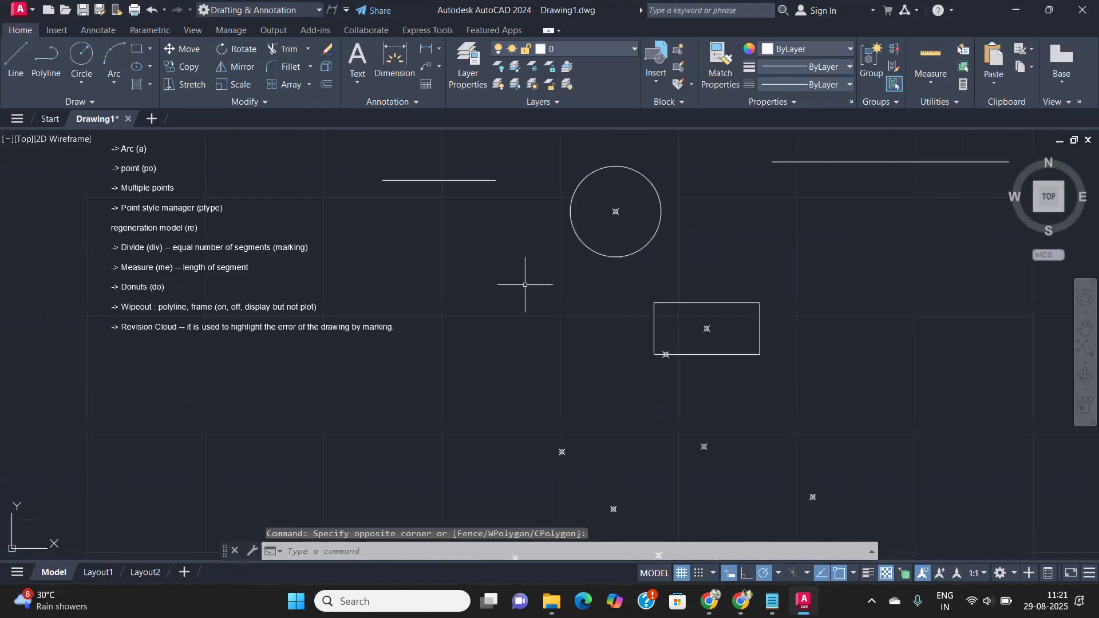
middle_drag(706, 380, 510, 348)
scroll(435, 325, up, 2)
scroll(435, 325, down, 4)
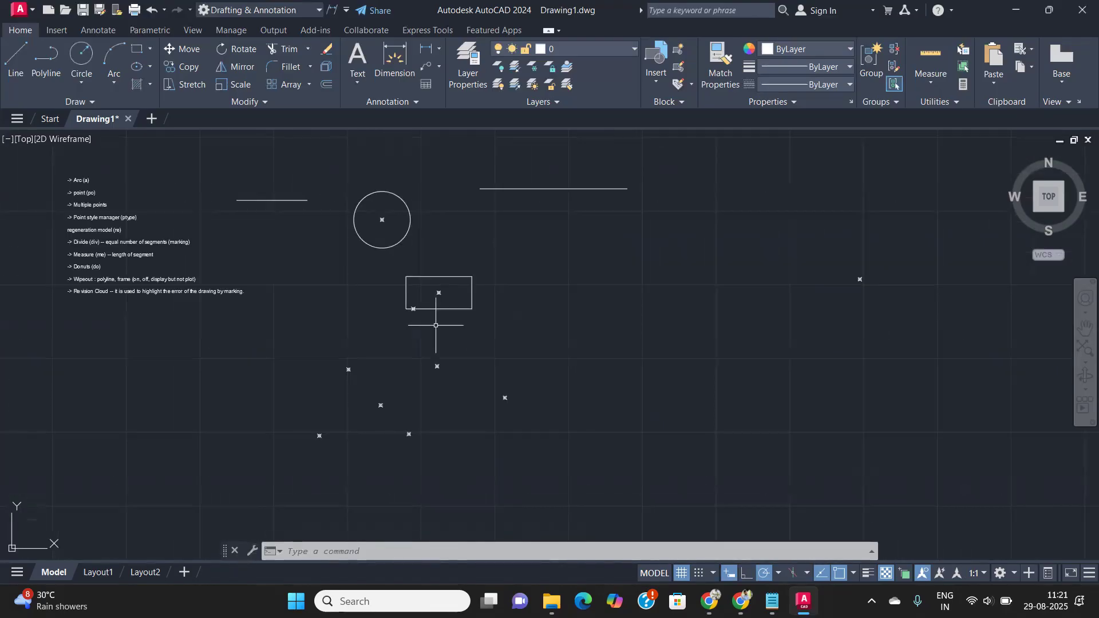
text(re)
key(Return)
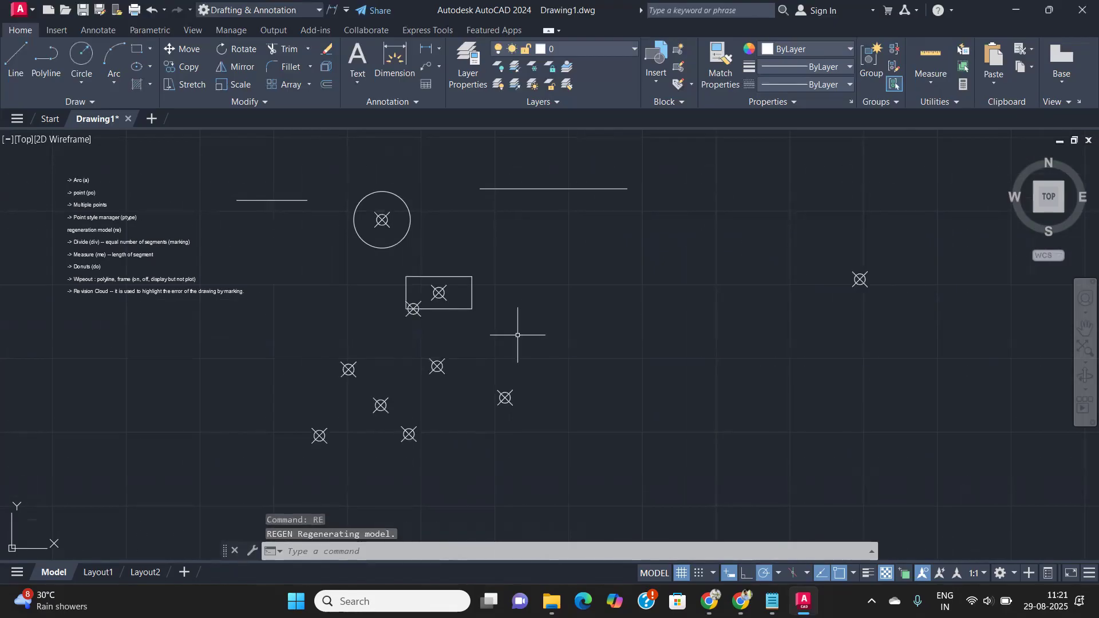
scroll(472, 308, up, 6)
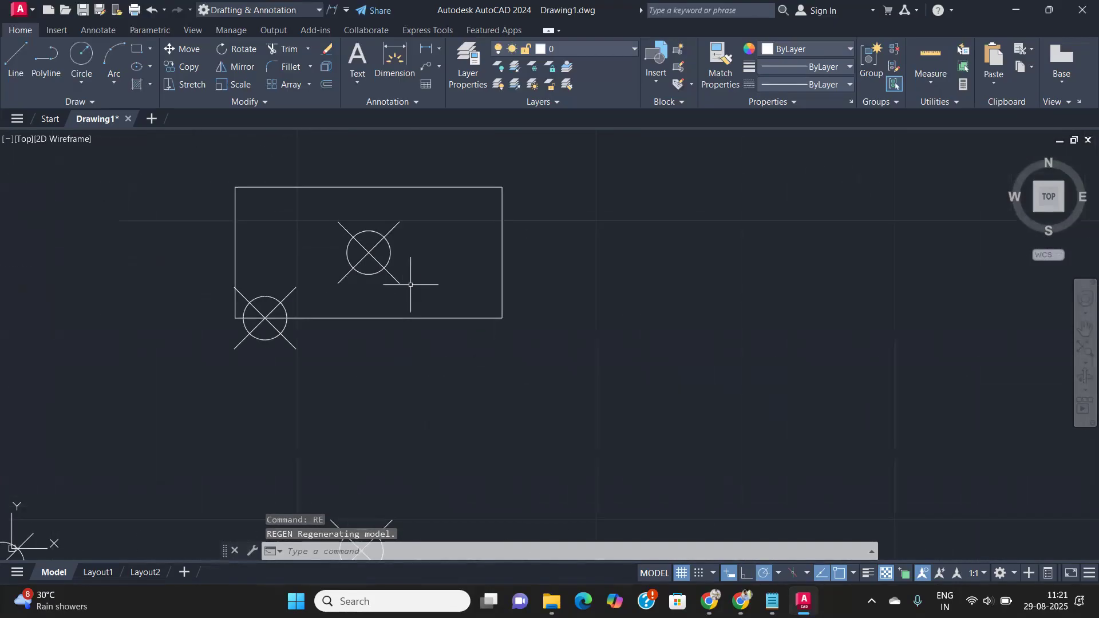
- Regenerate to shrink the point markers and pan toward the notes and circle
text(re)
key(Return)
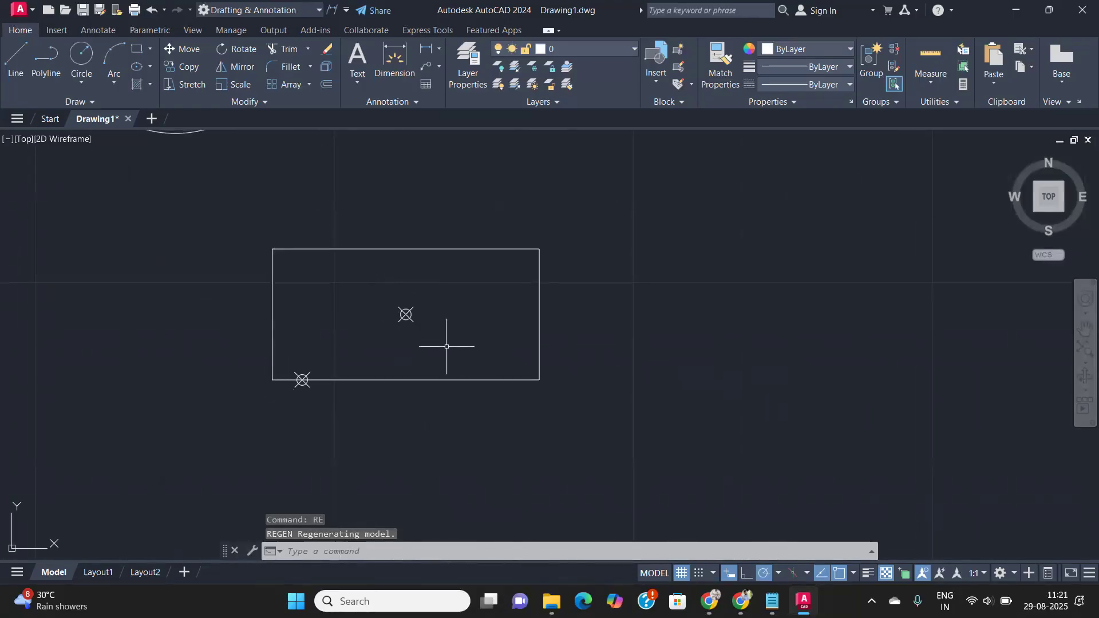
mouse_move(423, 339)
middle_down()
mouse_move(655, 336)
mouse_move(862, 382)
middle_up()
scroll(269, 263, down, 3)
middle_drag(270, 262, 642, 375)
scroll(277, 293, up, 4)
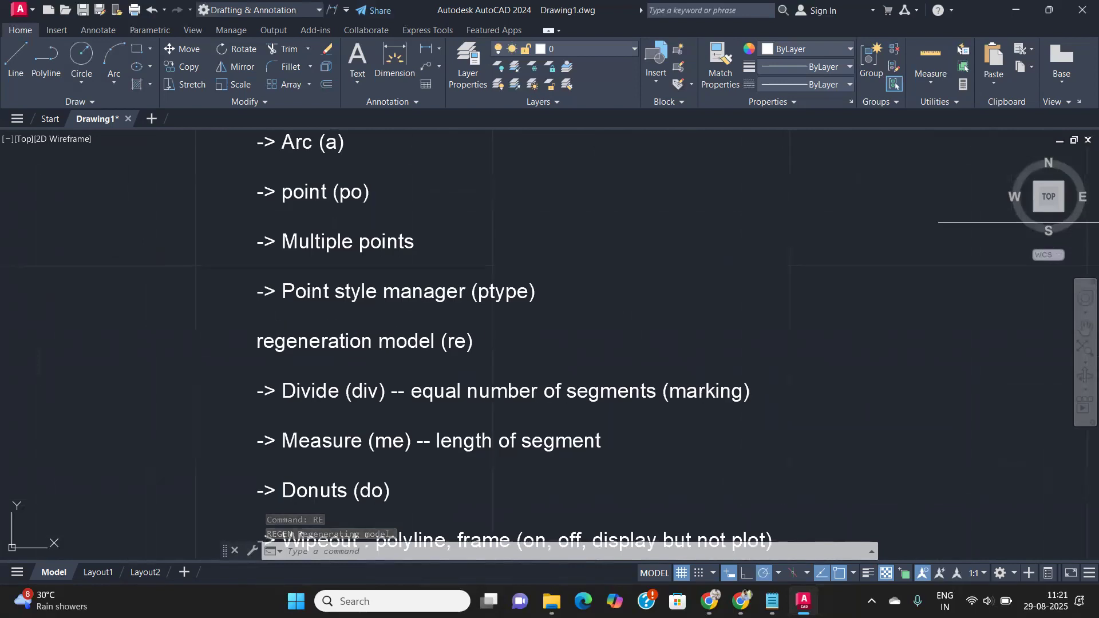
- Pan across the notes text, then zoom out to show notes, circle and rectangle
middle_drag(286, 290, 178, 162)
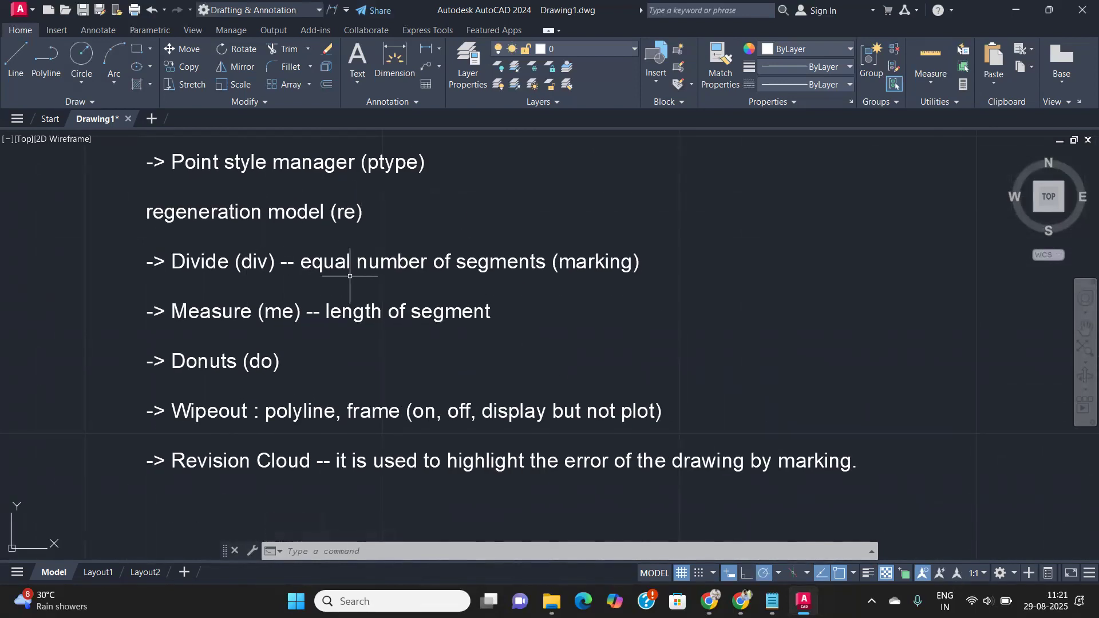
middle_drag(580, 288, 380, 343)
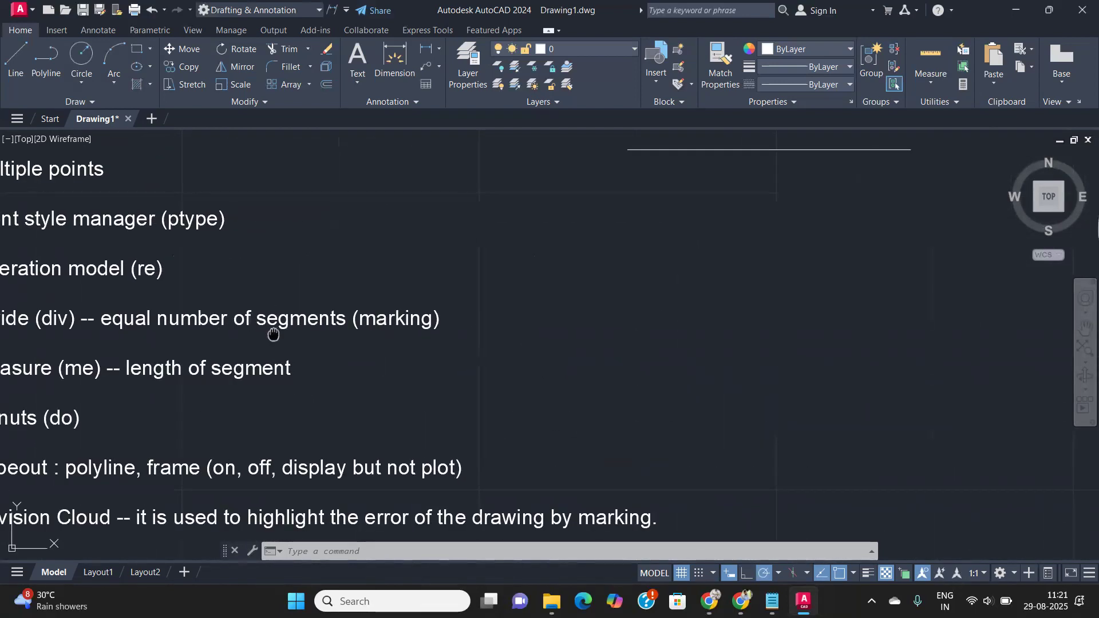
middle_drag(270, 327, 571, 306)
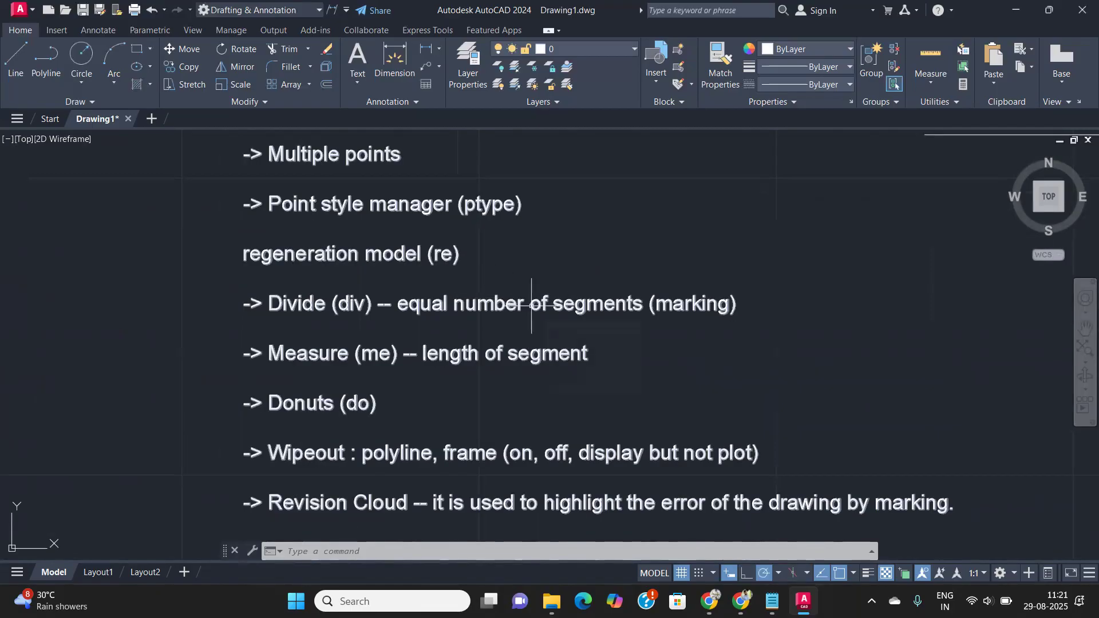
scroll(531, 305, up, 2)
scroll(561, 355, down, 2)
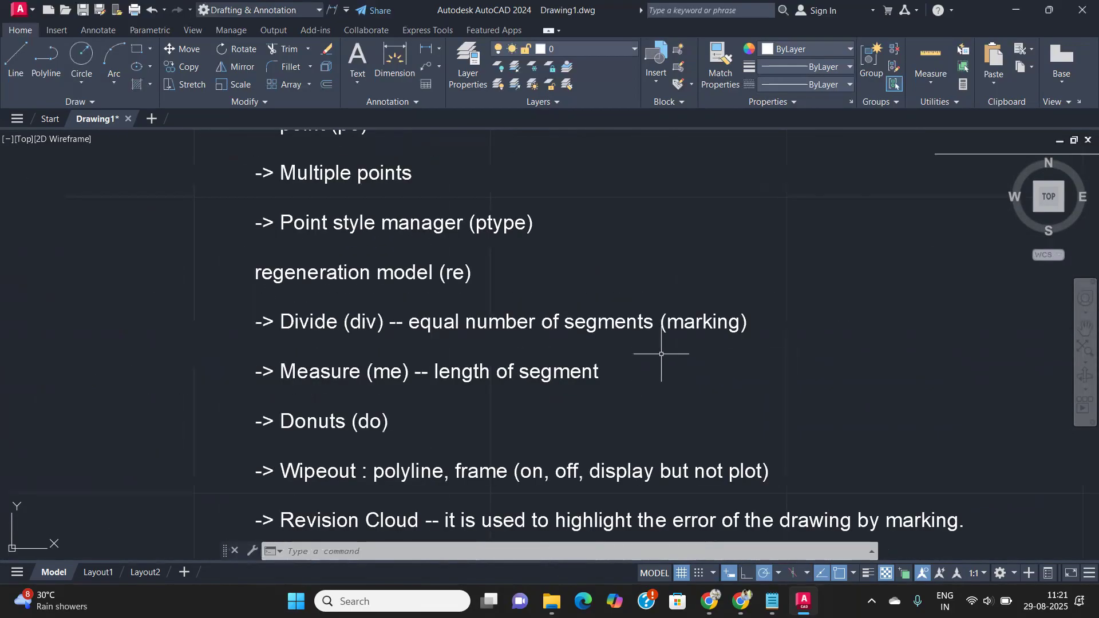
scroll(668, 356, down, 2)
mouse_move(738, 370)
middle_down()
mouse_move(594, 385)
mouse_move(417, 363)
middle_up()
scroll(418, 351, down, 4)
scroll(621, 349, up, 4)
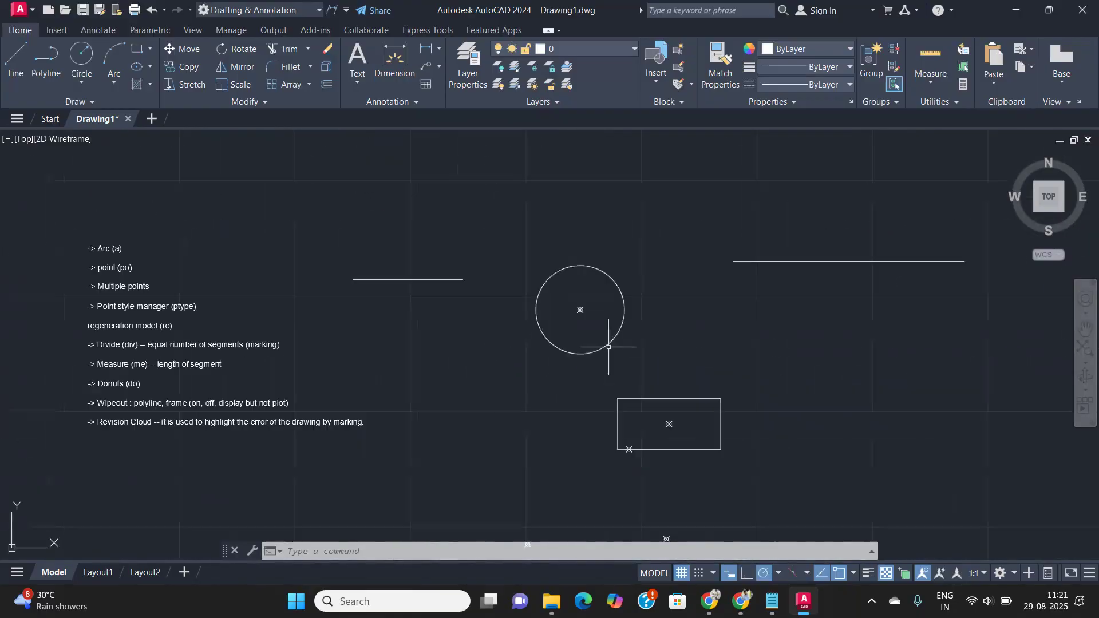
- Copy the right-hand 100-unit line to a parallel position directly below it
middle_drag(779, 307, 594, 370)
scroll(594, 370, down, 2)
click(710, 307)
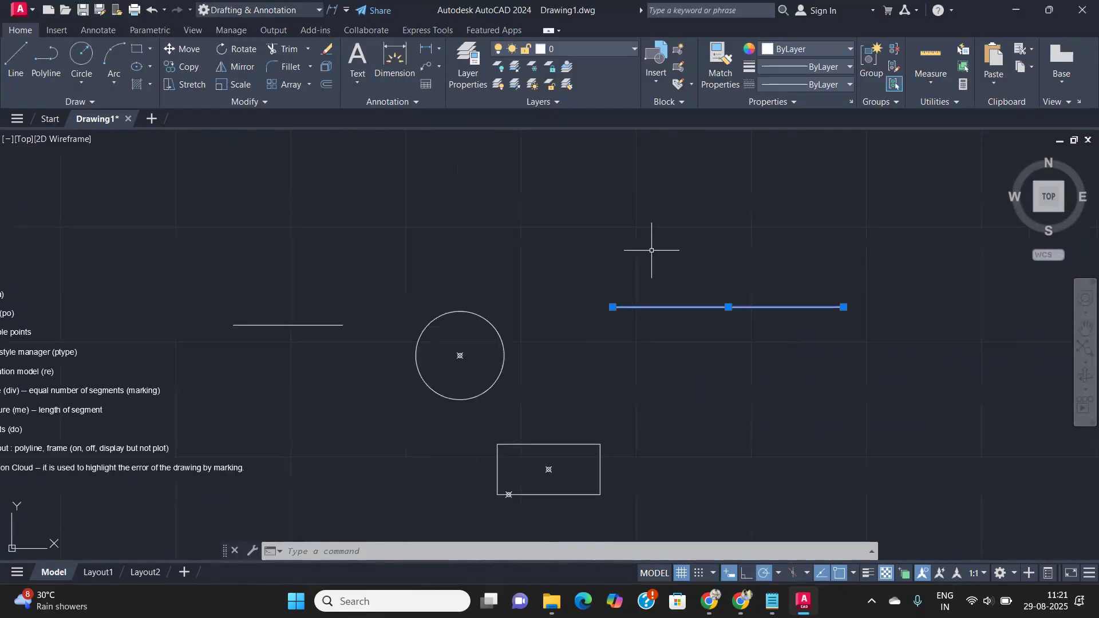
click(650, 299)
text(C)
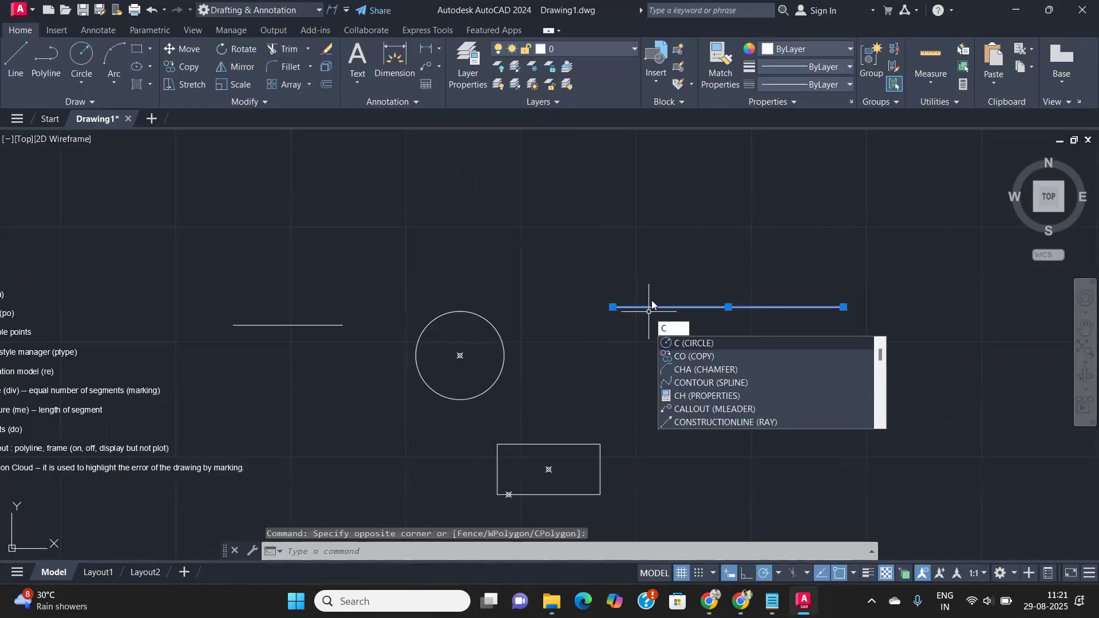
text(O)
key(Return)
click(652, 315)
click(631, 395)
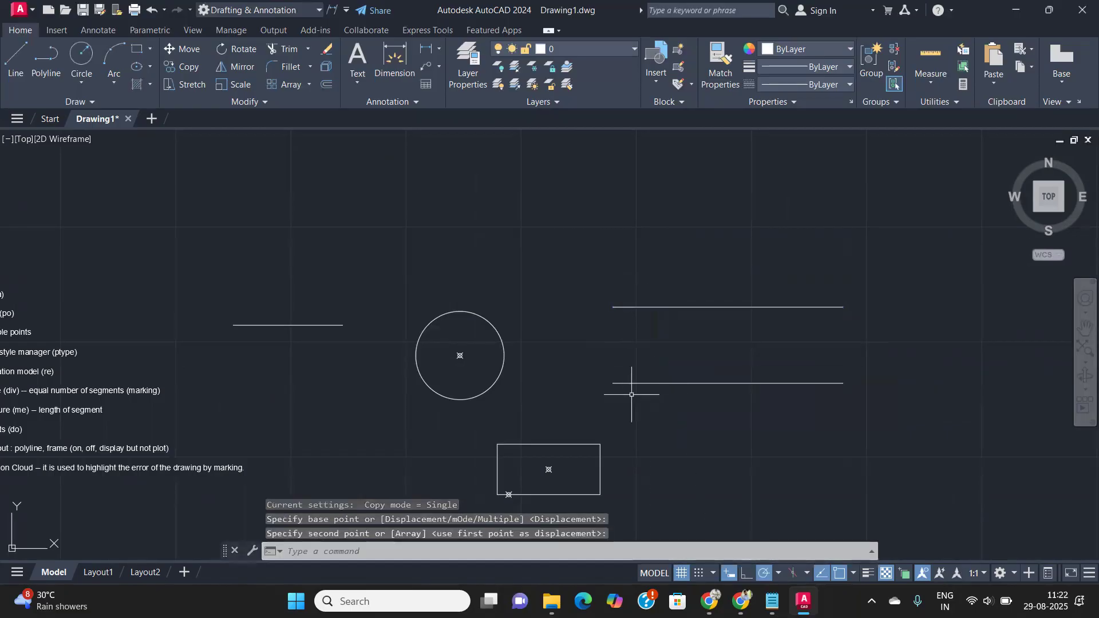
scroll(635, 308, up, 4)
middle_drag(635, 307, 464, 278)
scroll(471, 282, down, 2)
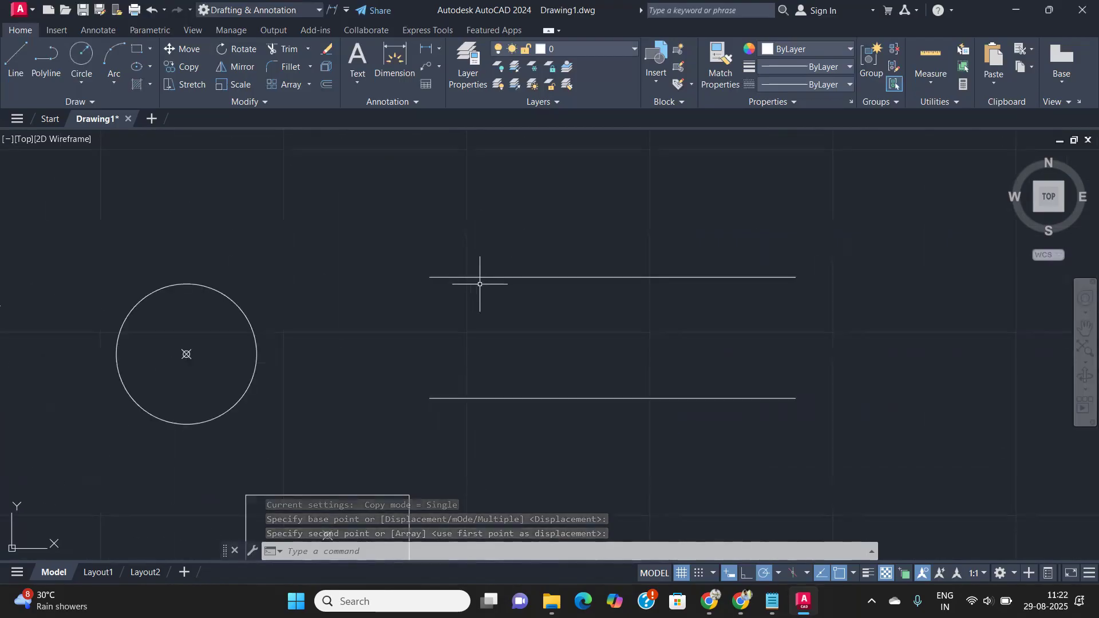
text(DIV)
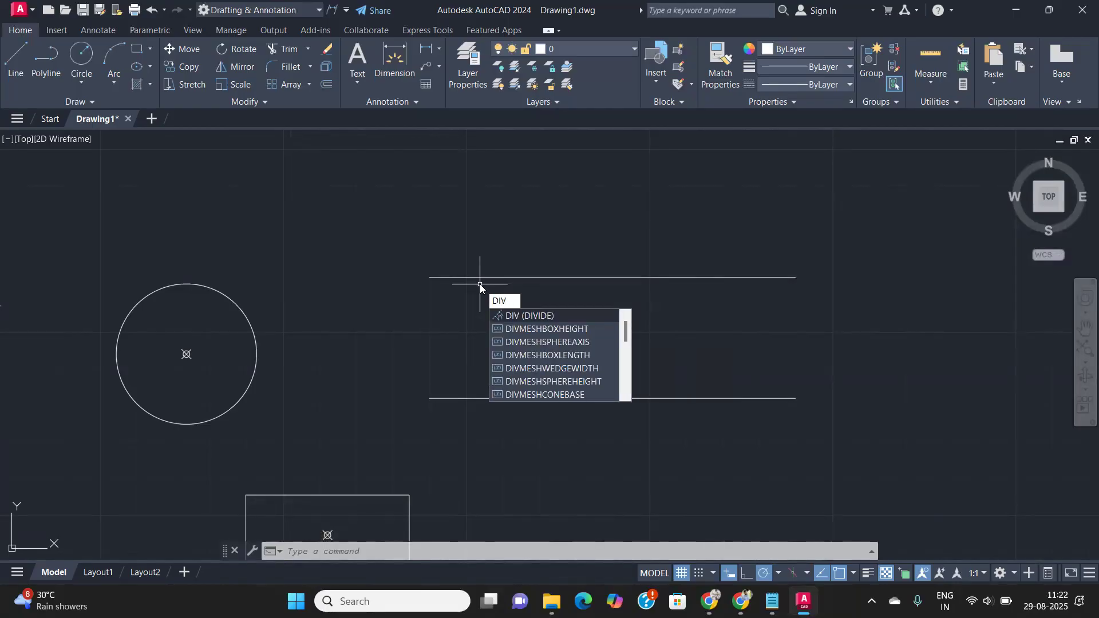
- Divide the upper 100-unit line into 10 equal segments with DIVIDE
key(Return)
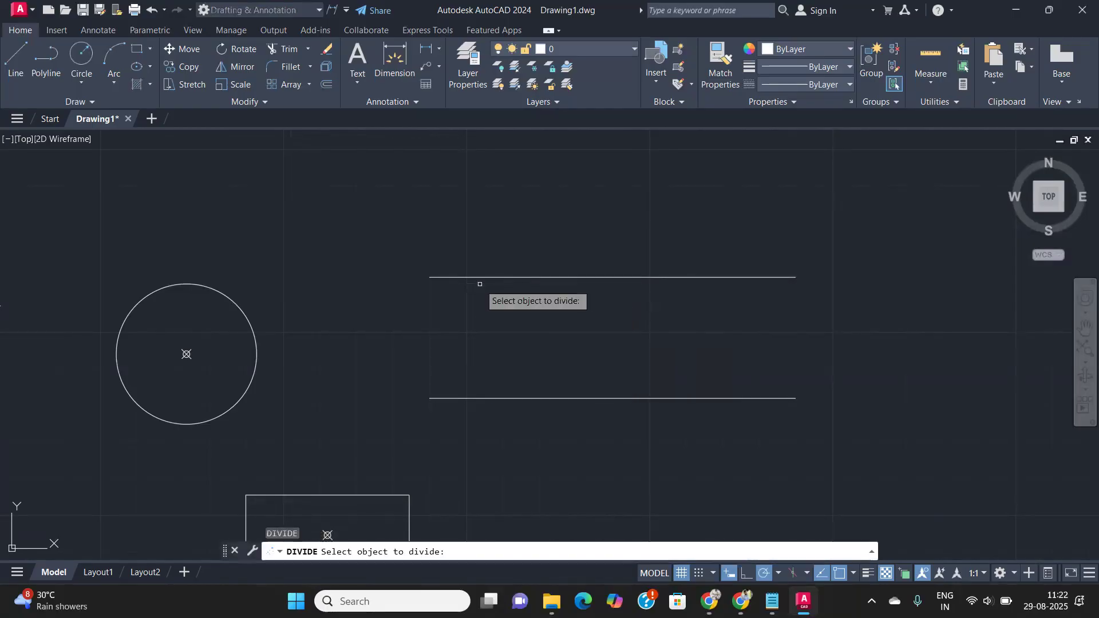
click(513, 276)
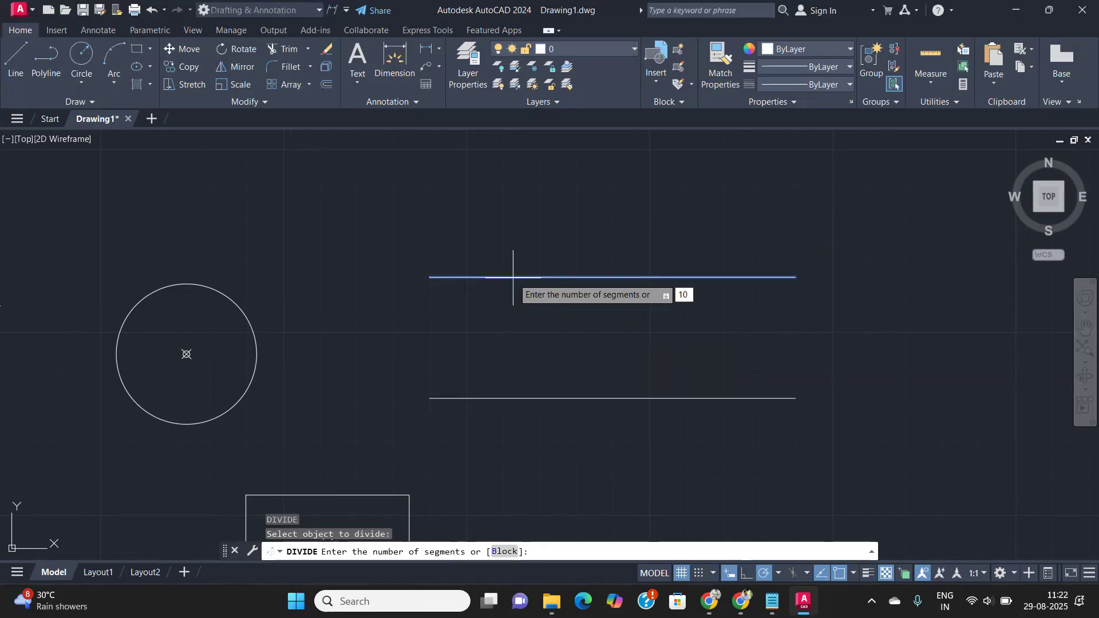
text(10)
key(Return)
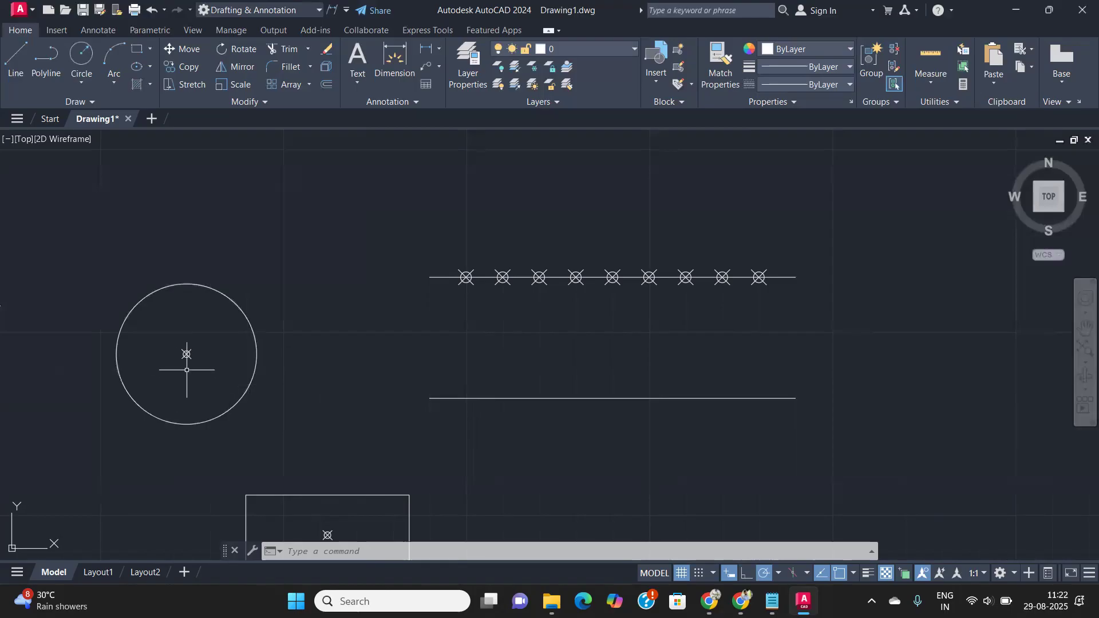
- Divide the circle into 10 equal parts with DIVIDE
text(div)
key(Return)
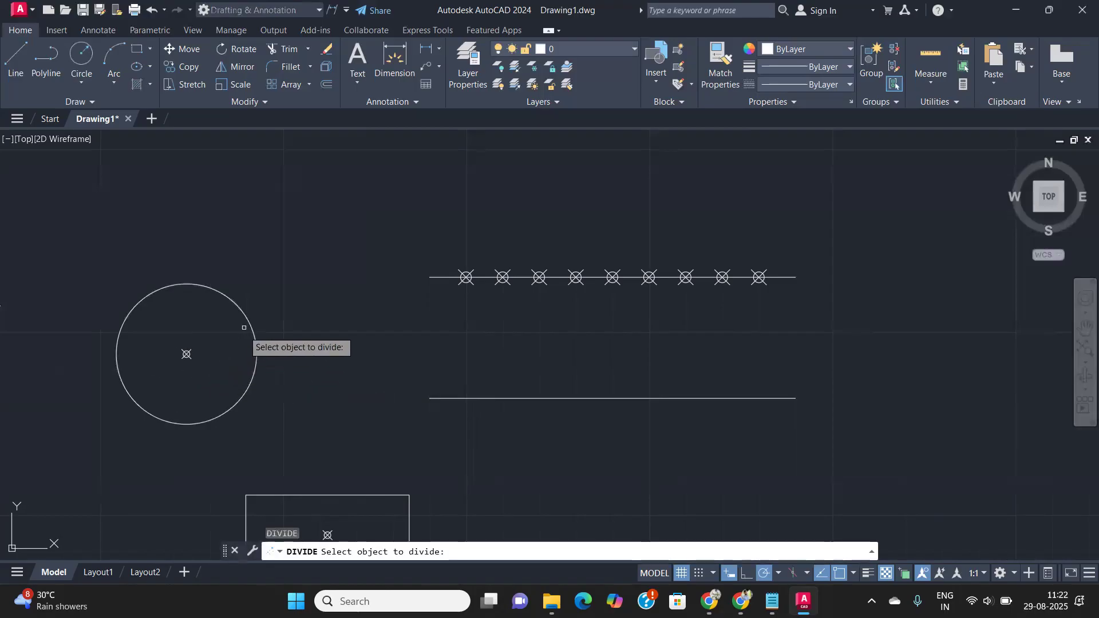
click(245, 318)
text(10)
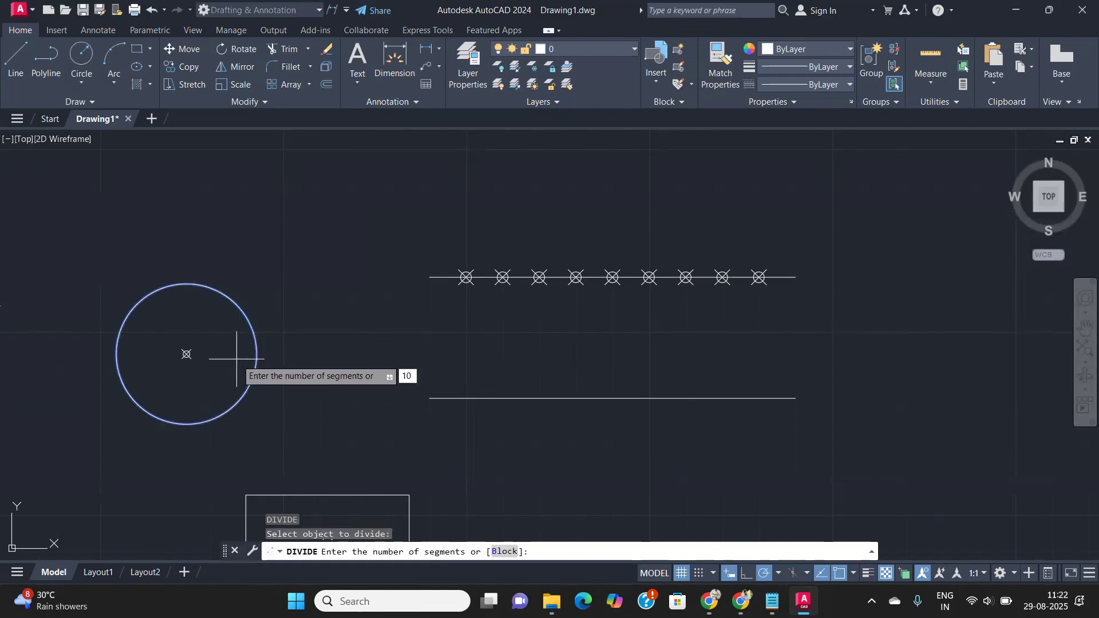
key(Return)
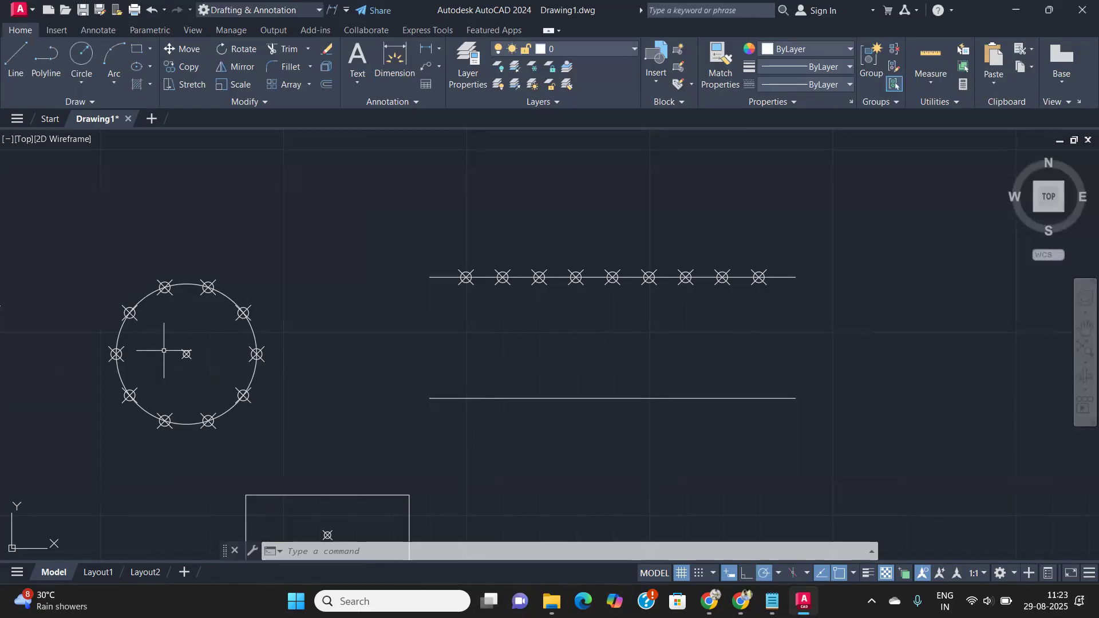
- Draw two diagonal lines joining opposite upper and lower markers across the circle
text(l)
key(Return)
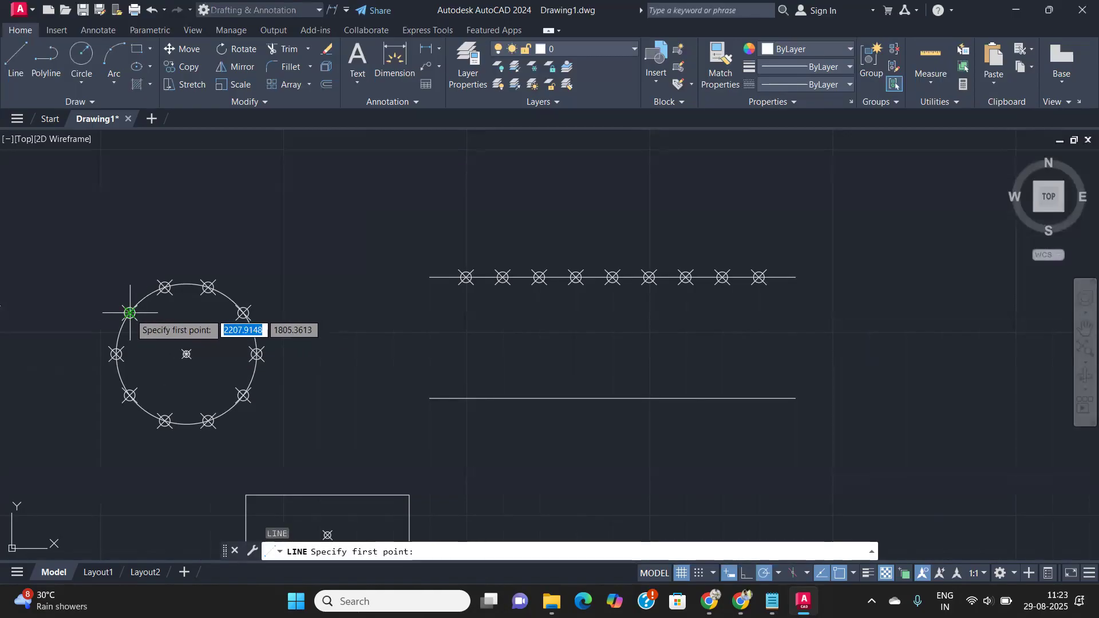
click(130, 313)
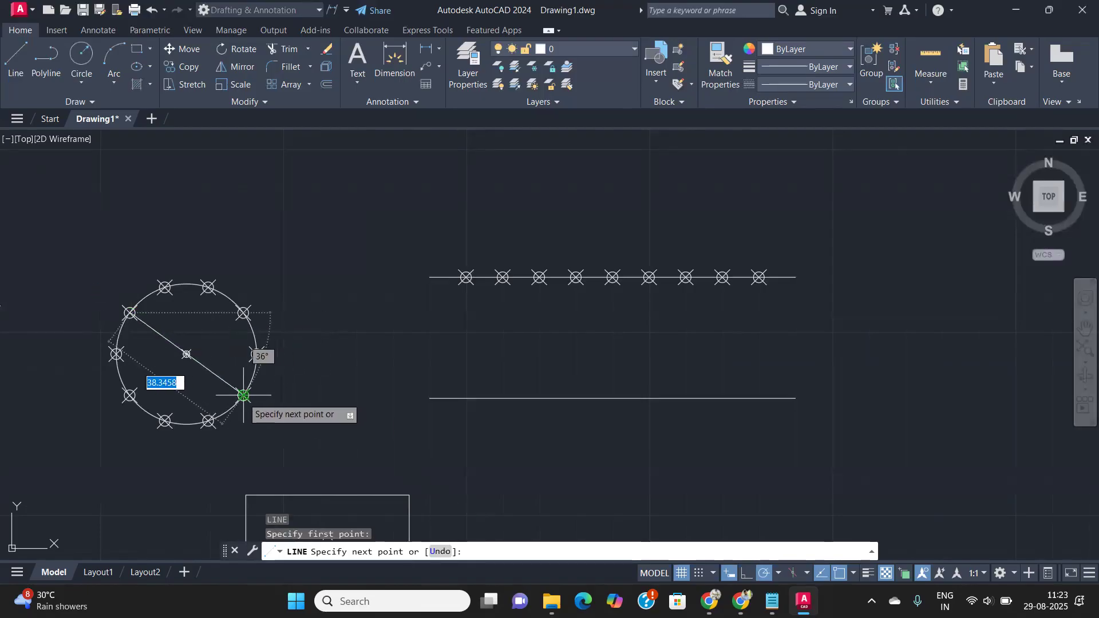
click(243, 395)
key(Return)
key(Return)
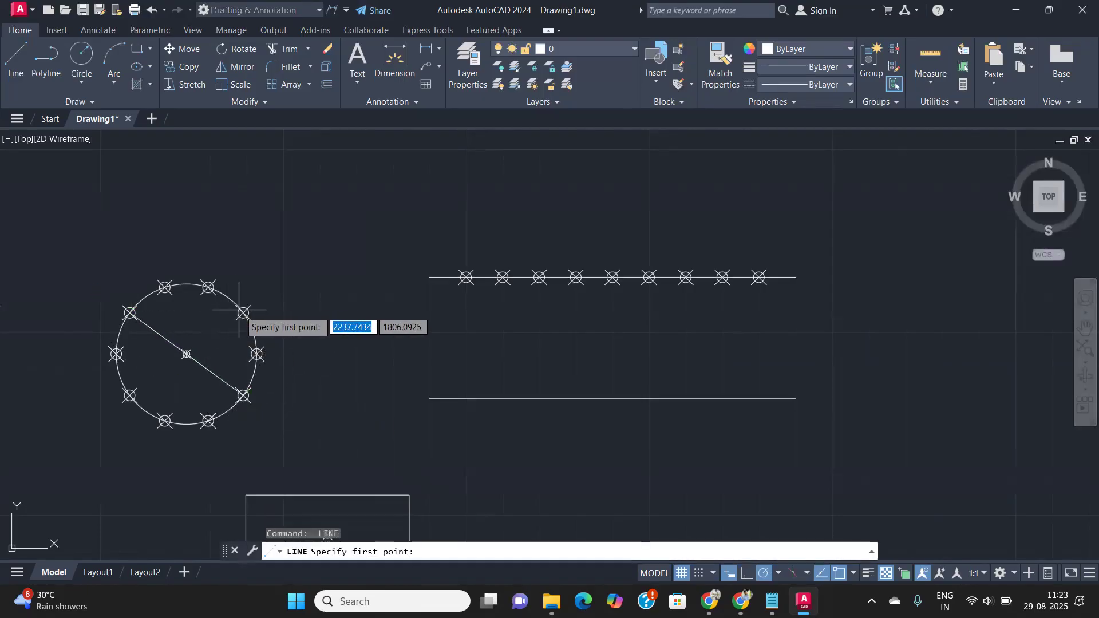
click(243, 312)
click(130, 395)
key(Return)
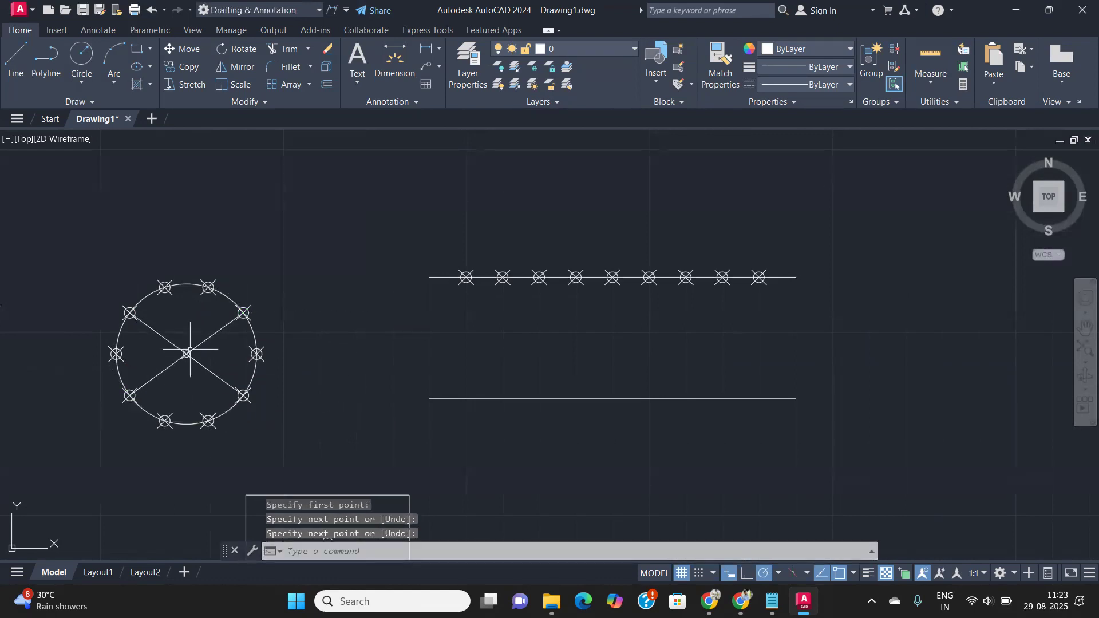
key(Return)
- Draw three more spokes joining the top, bottom and side markers across the circle
click(165, 287)
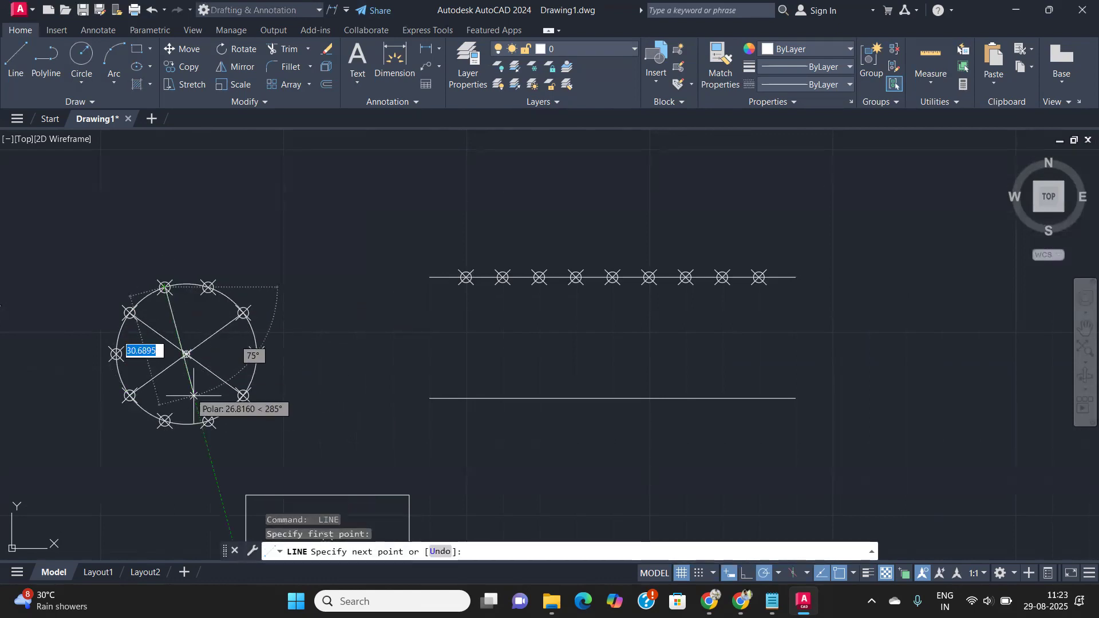
click(208, 421)
key(Return)
key(Return)
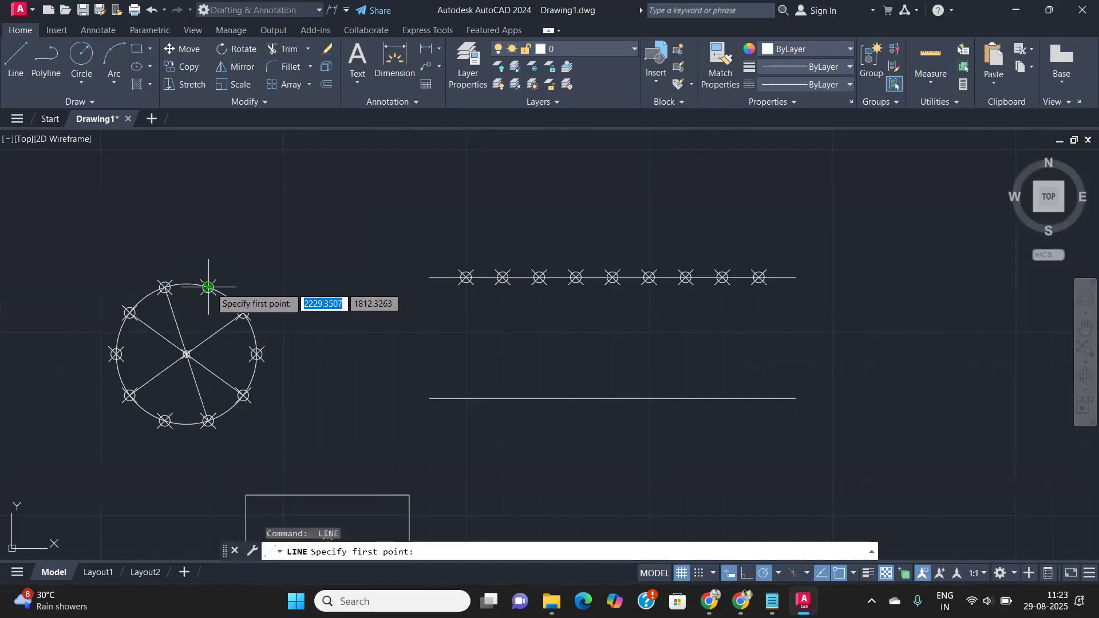
click(207, 287)
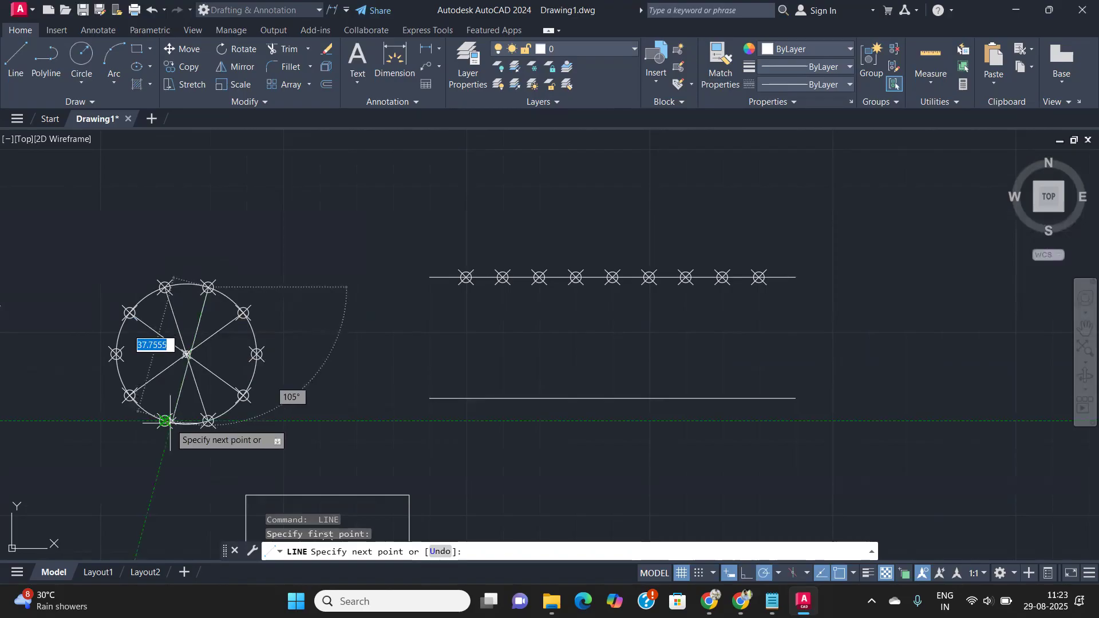
click(165, 421)
key(Return)
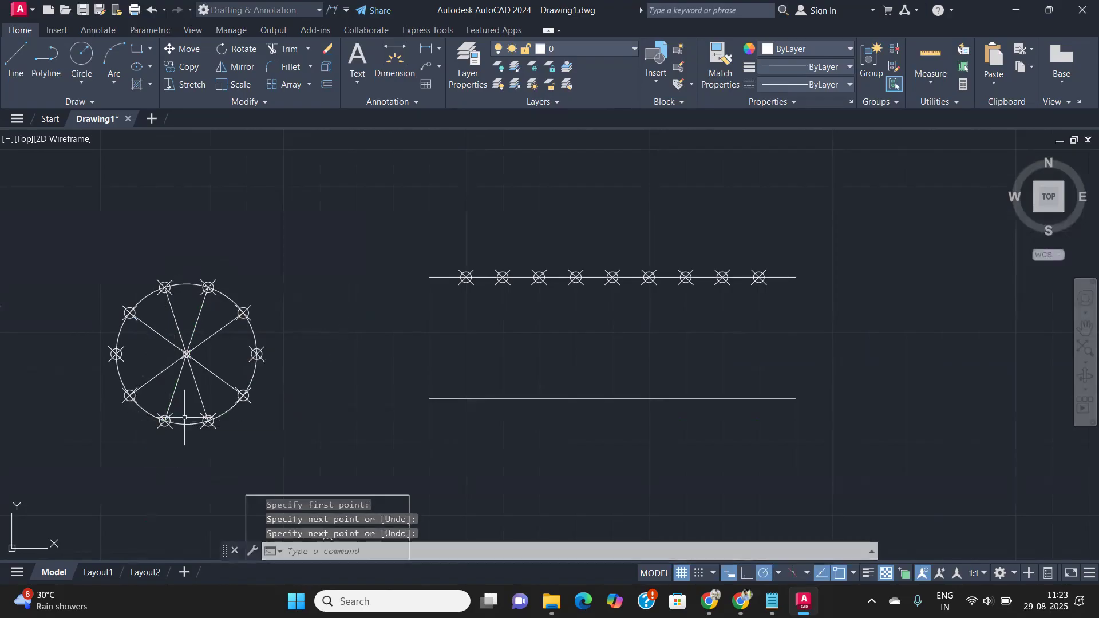
key(Return)
click(257, 354)
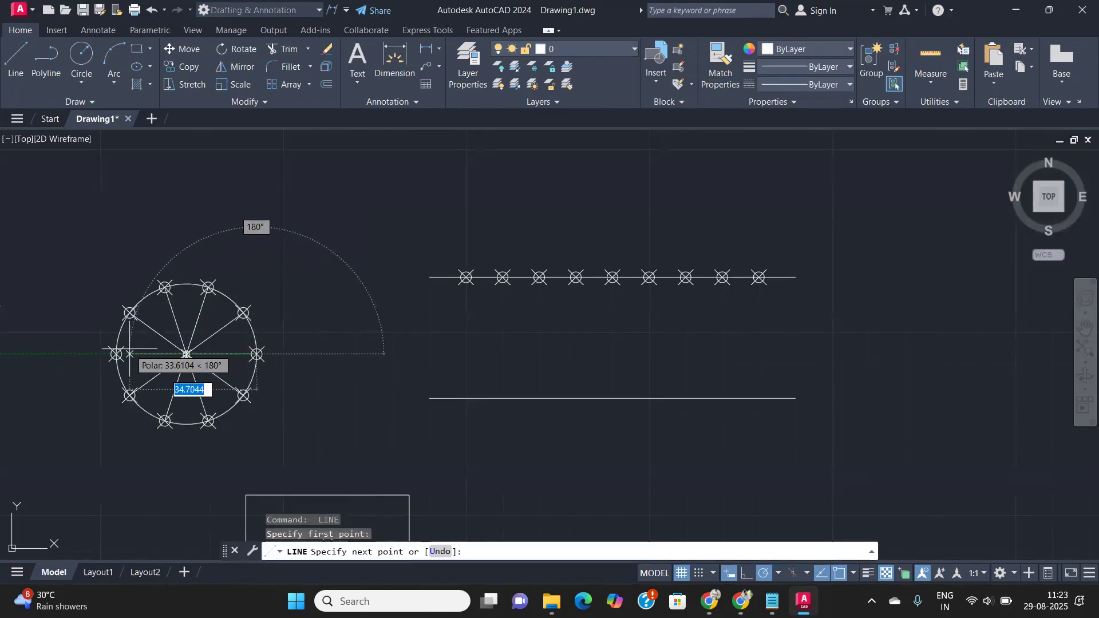
click(117, 354)
key(Return)
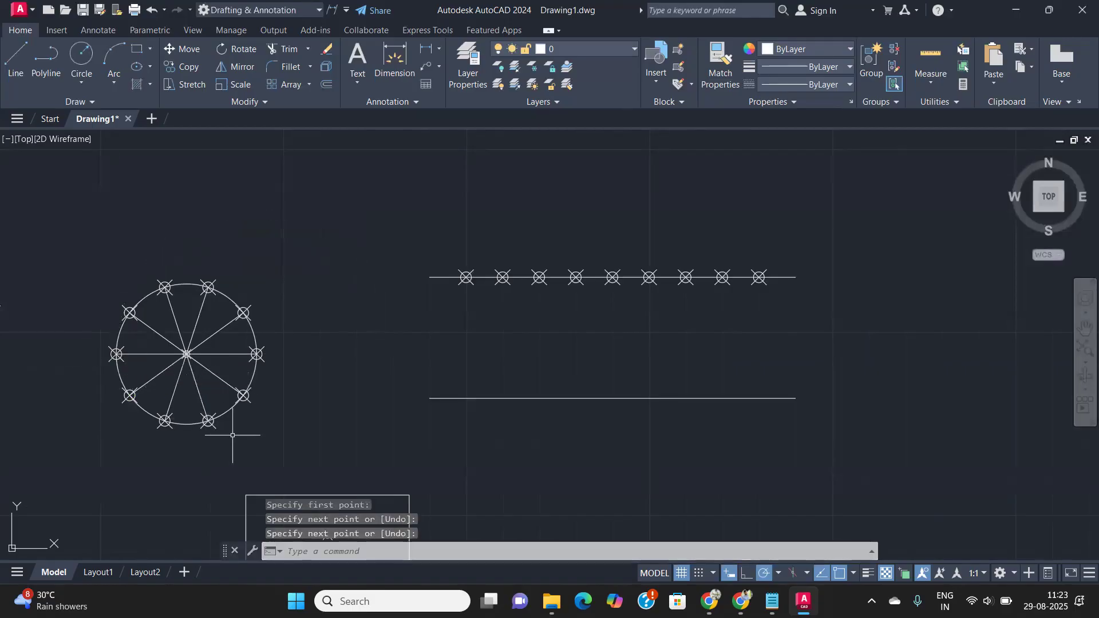
- Pan and zoom to frame the divided upper line above its undivided copy
scroll(307, 386, down, 3)
middle_drag(303, 385, 300, 381)
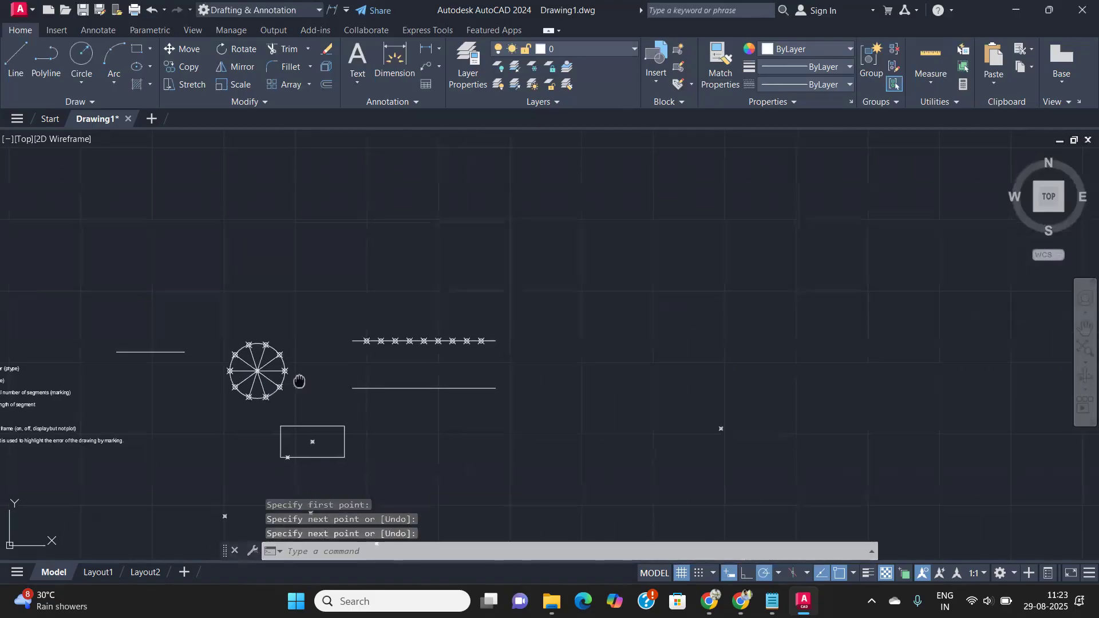
scroll(299, 381, up, 5)
middle_drag(272, 316, 383, 337)
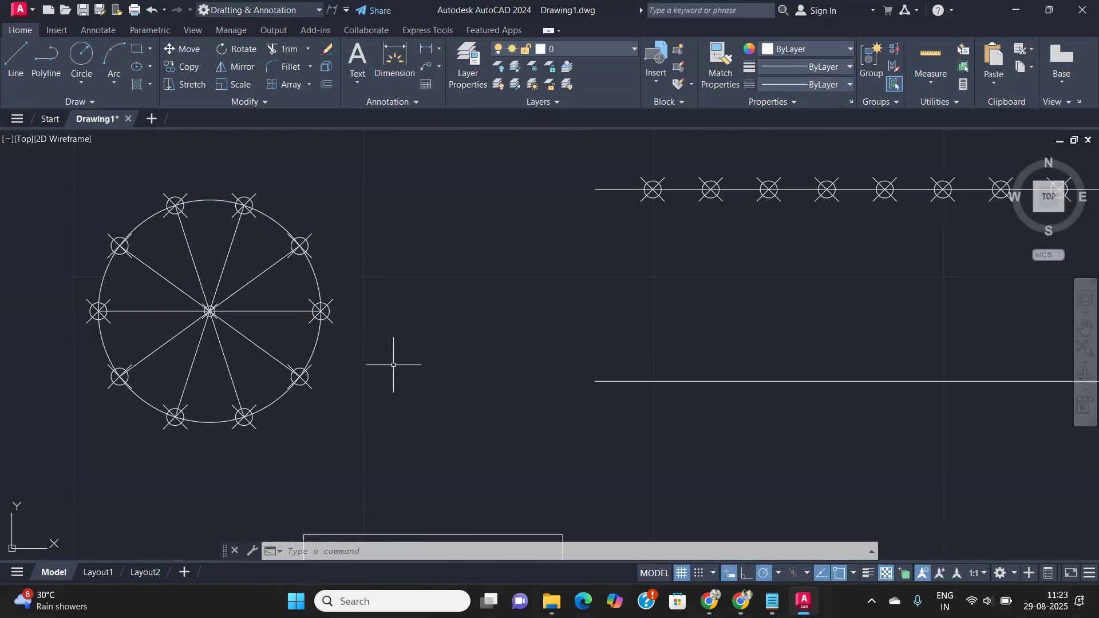
scroll(393, 364, down, 4)
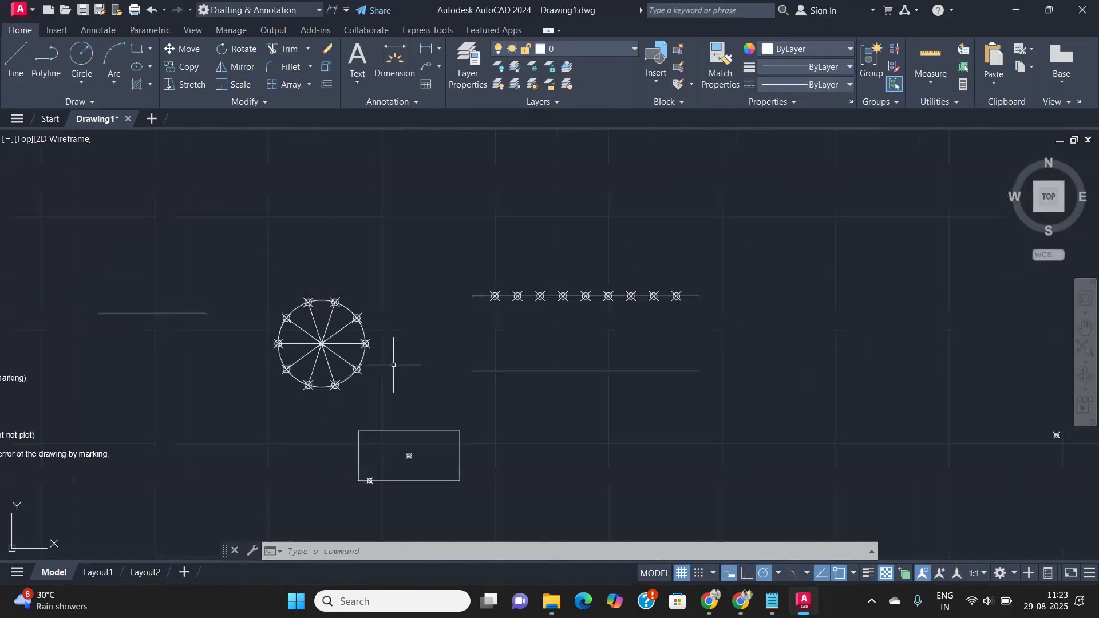
scroll(372, 349, up, 4)
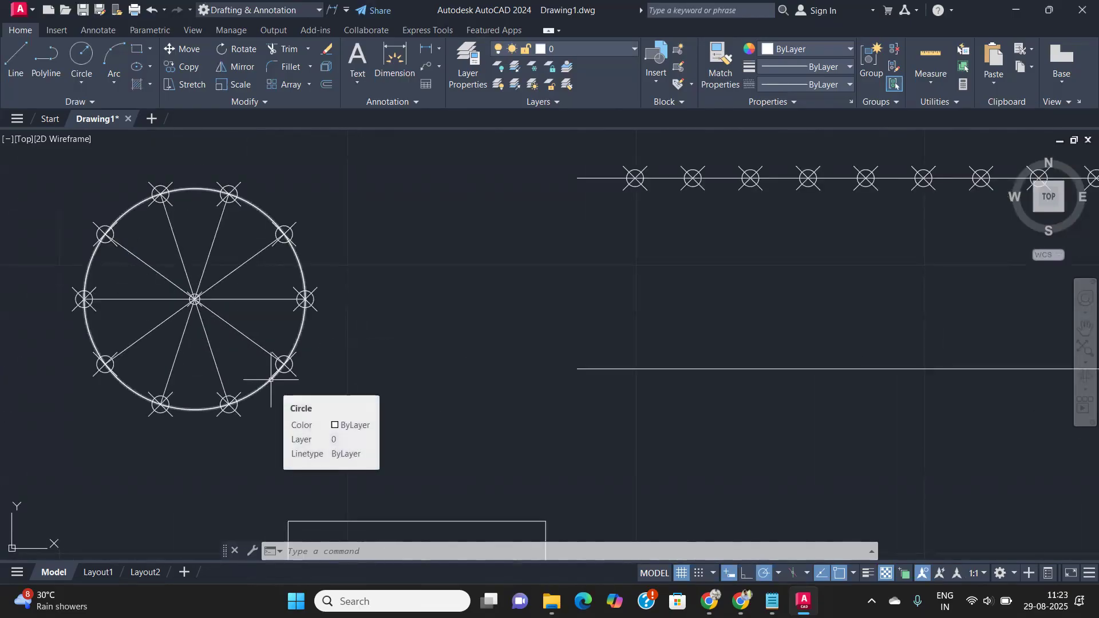
scroll(269, 385, down, 2)
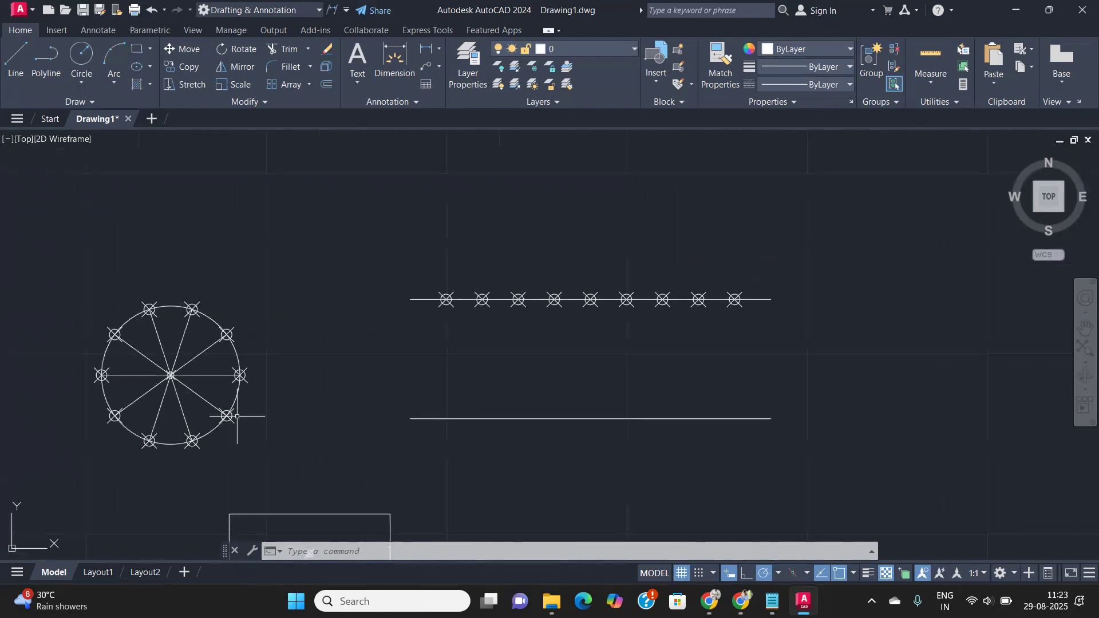
scroll(246, 409, up, 2)
scroll(286, 401, down, 2)
middle_drag(259, 399, 221, 403)
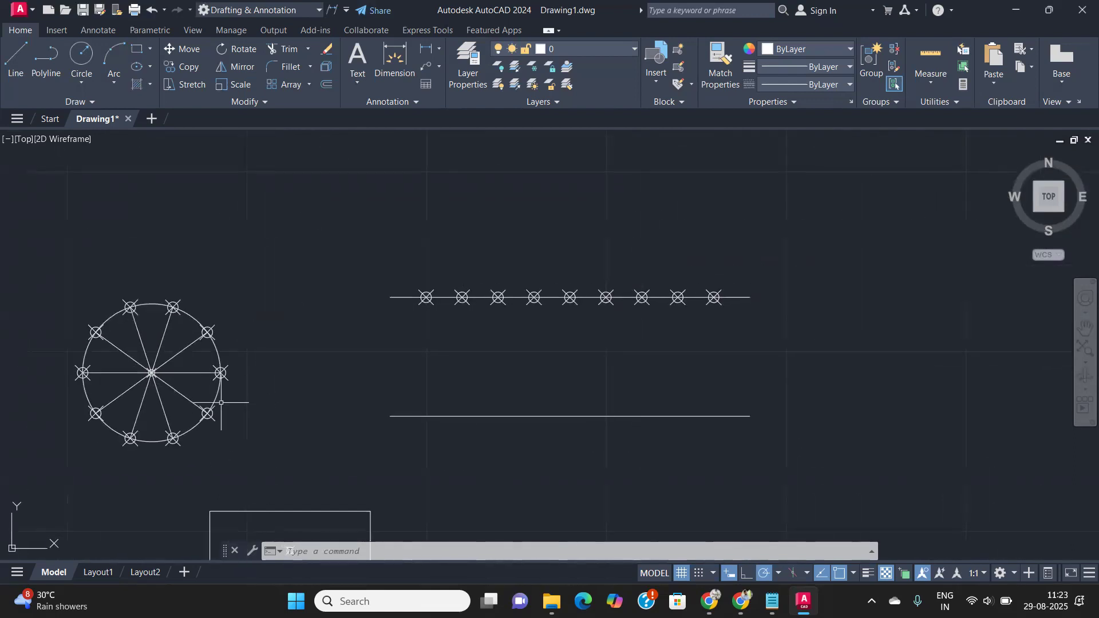
scroll(262, 392, up, 2)
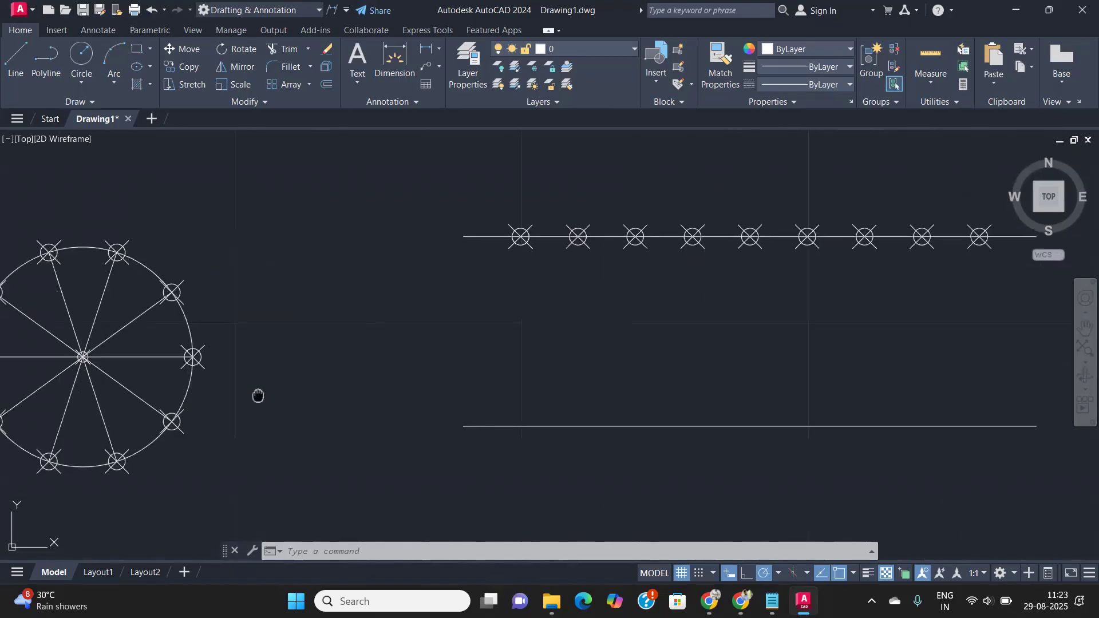
scroll(258, 393, down, 3)
middle_drag(338, 385, 930, 371)
scroll(400, 397, up, 2)
scroll(366, 401, up, 2)
scroll(347, 411, up, 1)
scroll(347, 411, down, 1)
scroll(496, 392, down, 2)
mouse_move(453, 380)
middle_down()
mouse_move(275, 373)
mouse_move(3, 332)
middle_up()
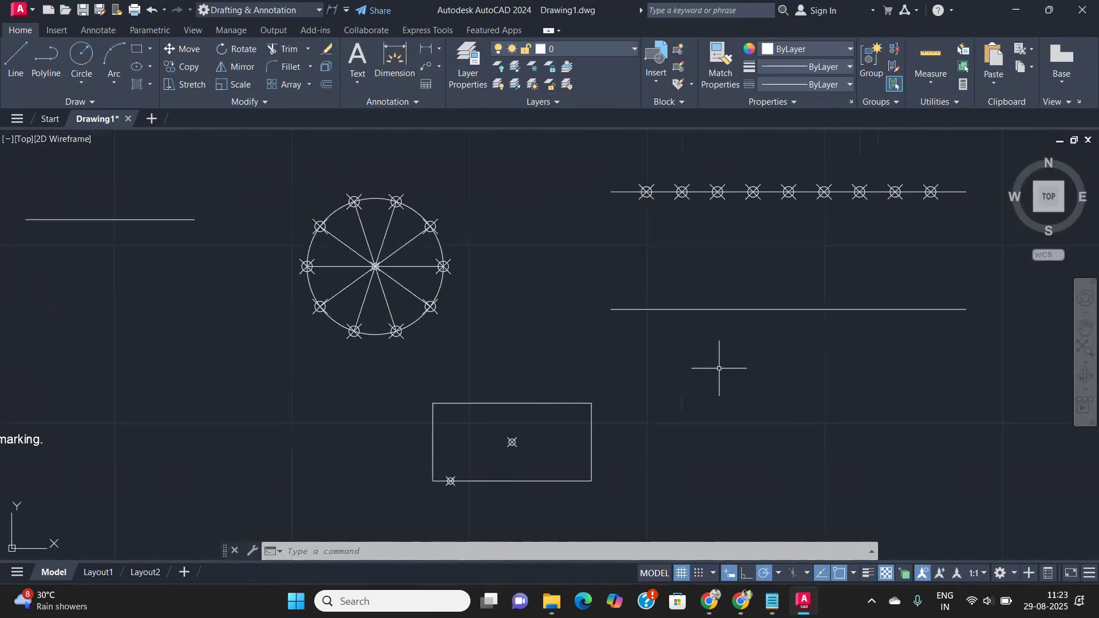
mouse_move(663, 166)
middle_down()
mouse_move(654, 190)
mouse_move(484, 283)
middle_up()
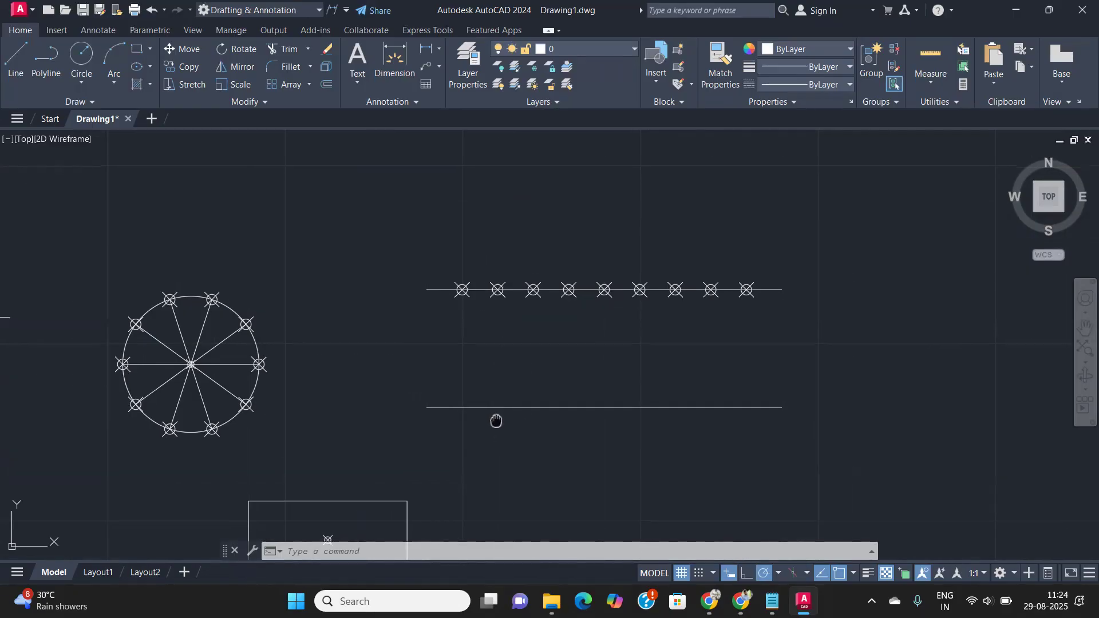
middle_drag(496, 422, 478, 376)
scroll(478, 376, up, 2)
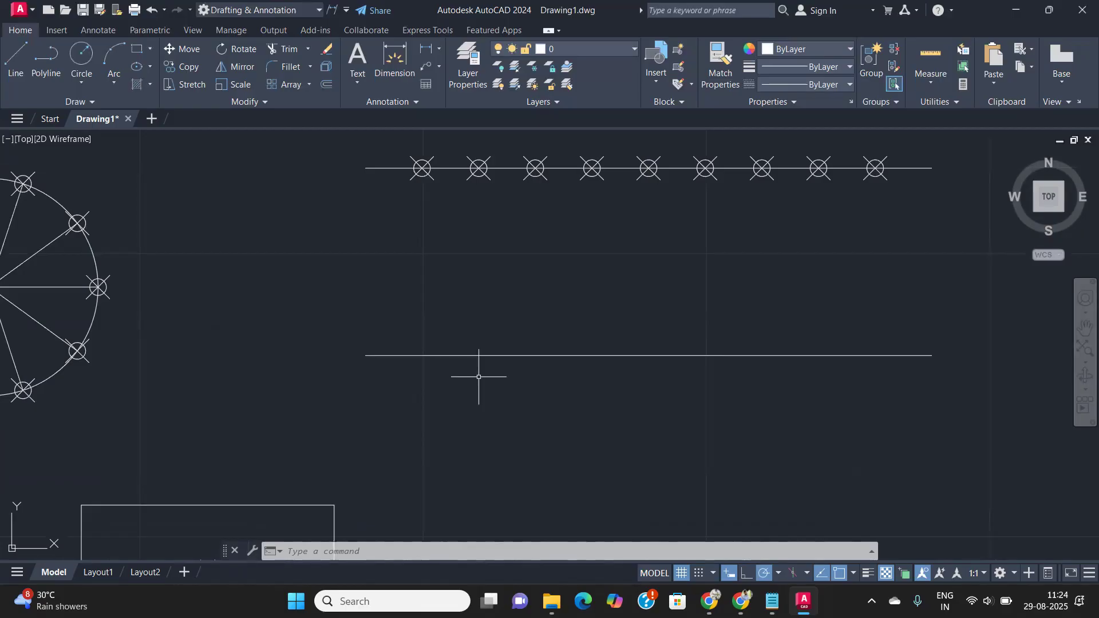
- Place point markers every 20 units along the lower line with MEASURE
text(d)
key(BackSpace)
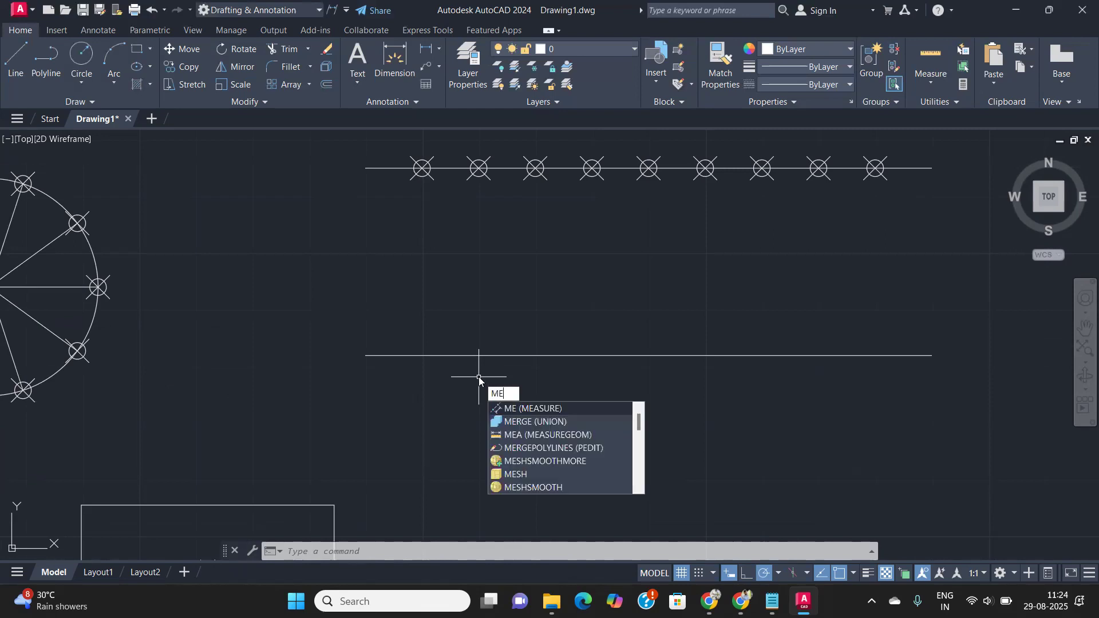
key(Return)
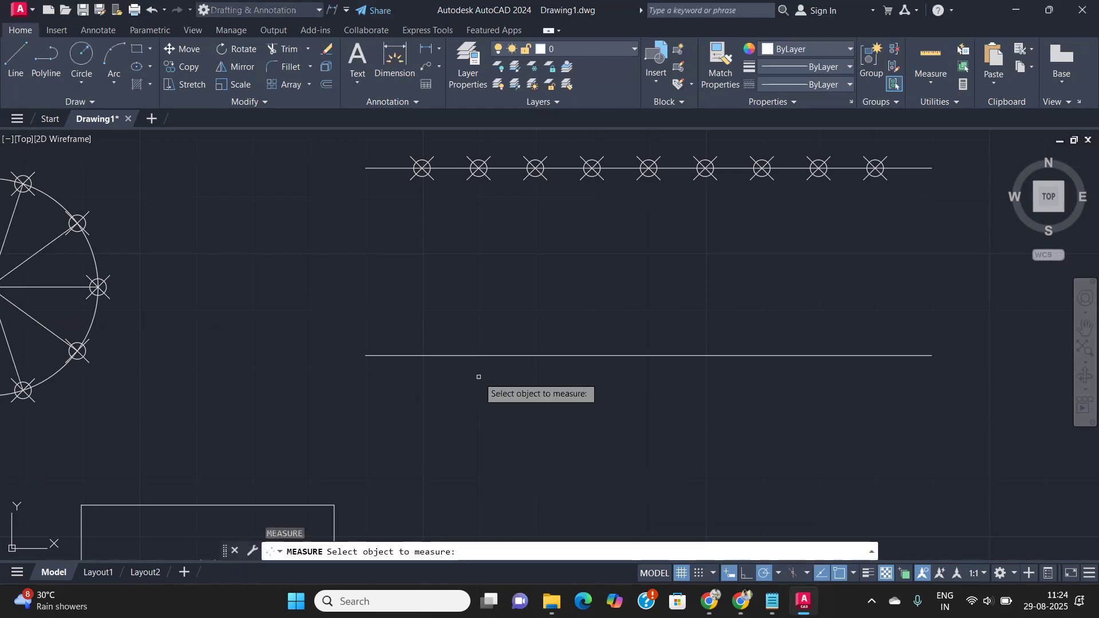
click(483, 356)
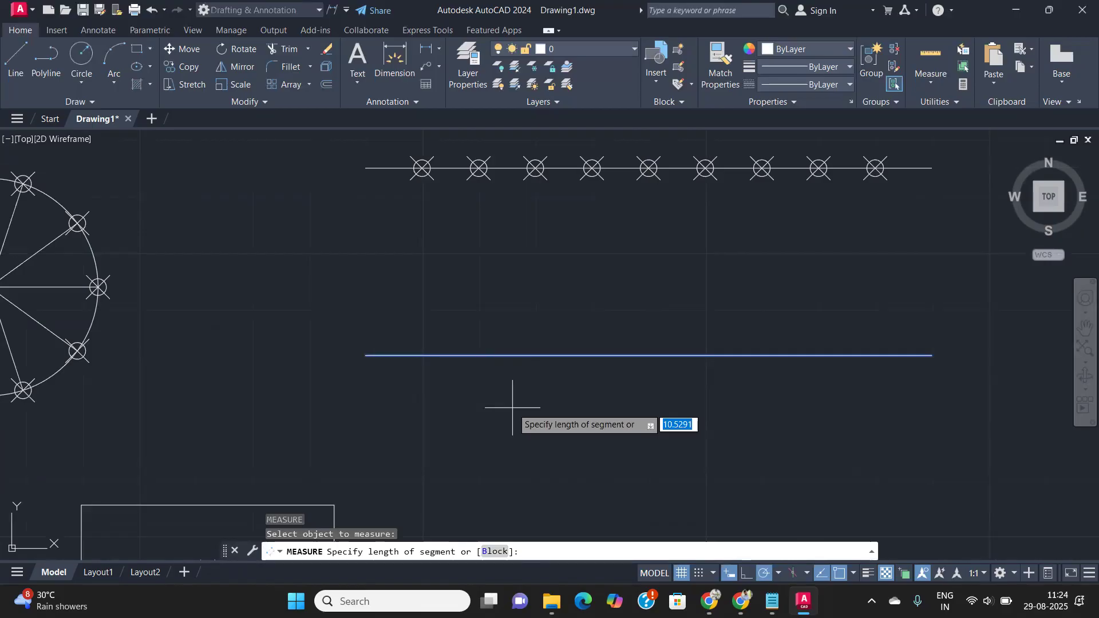
text(20)
key(Return)
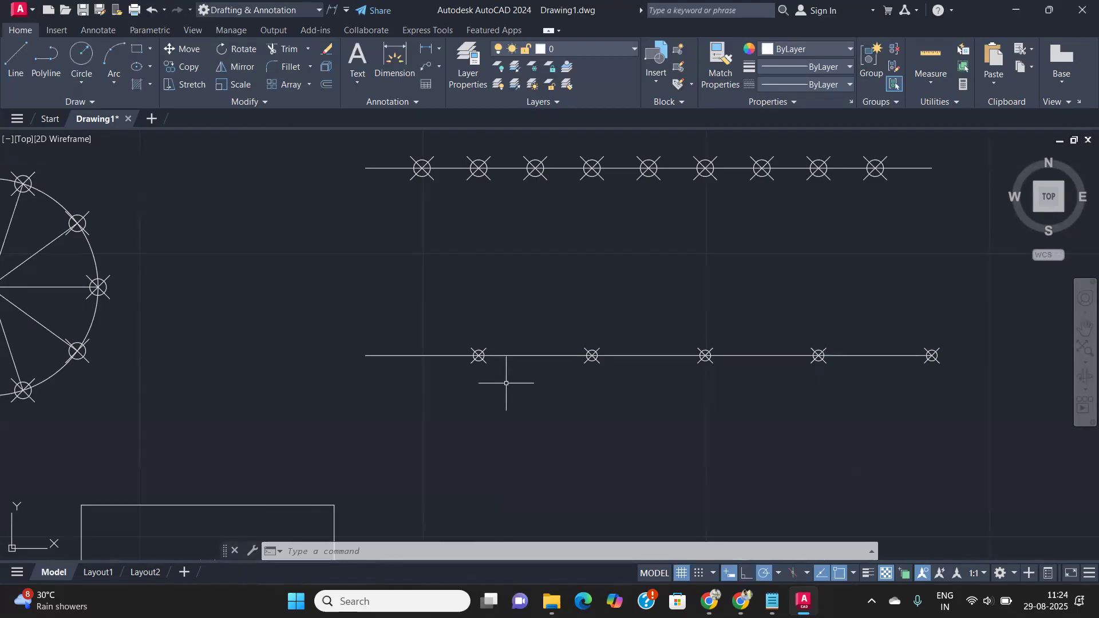
- Regenerate the drawing to refresh the upper line's point markers
text(RE)
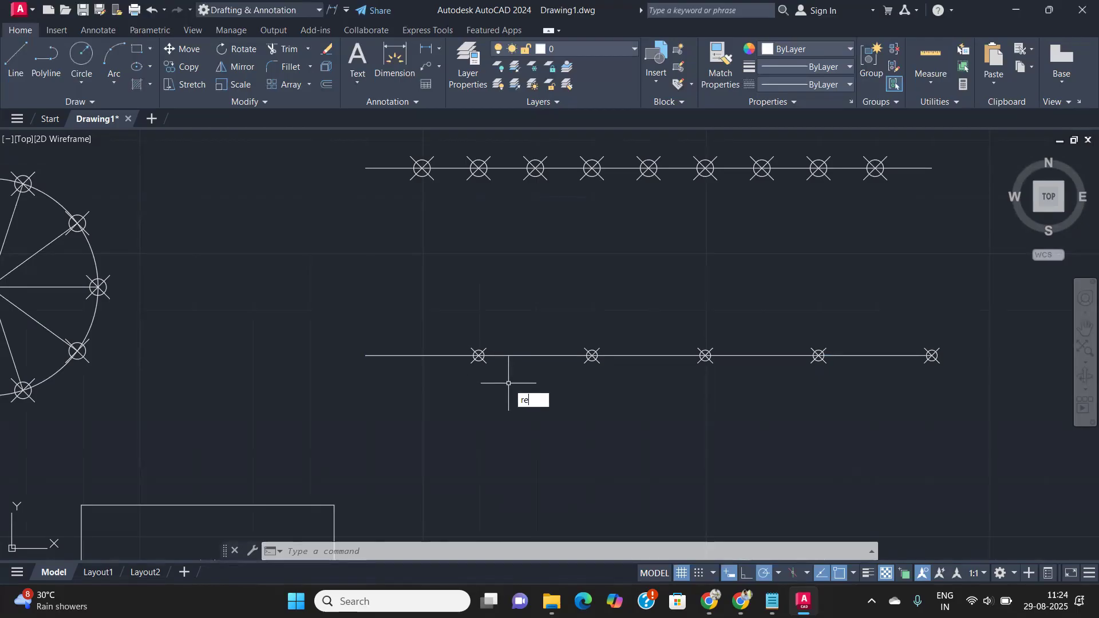
key(Return)
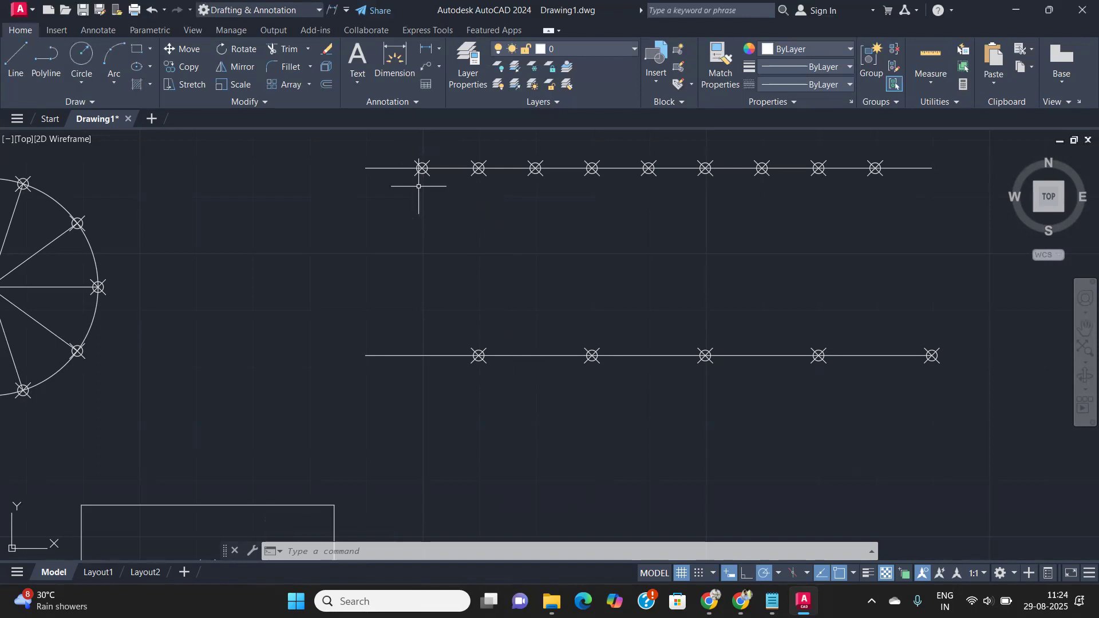
scroll(532, 286, down, 4)
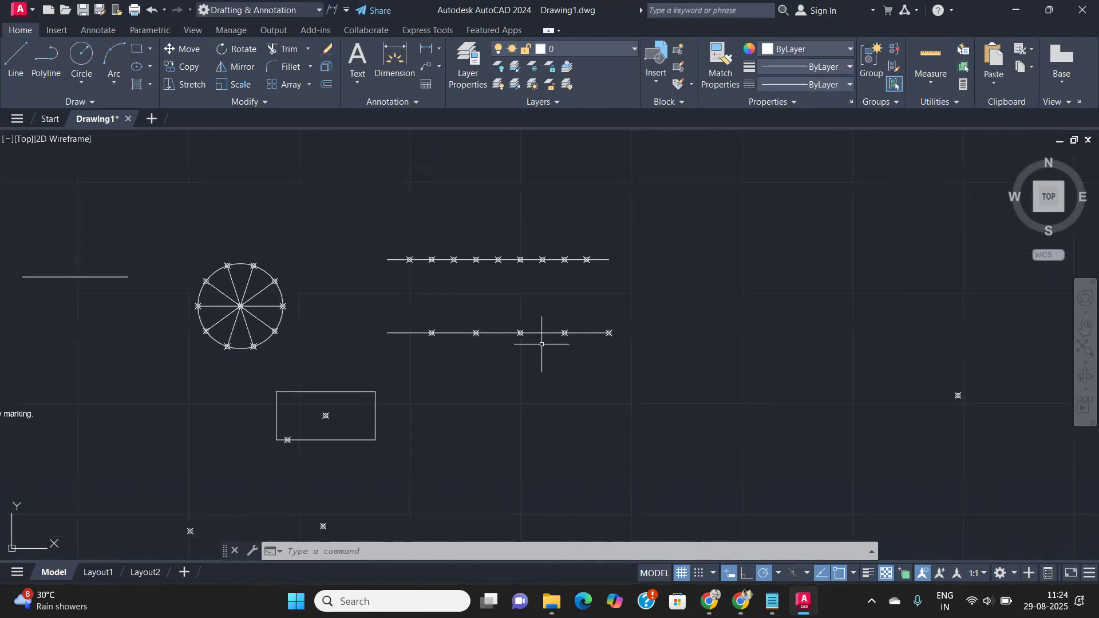
scroll(479, 307, up, 4)
mouse_move(479, 307)
middle_down()
mouse_move(622, 337)
mouse_move(669, 287)
middle_up()
- Pan and zoom to review the notes list, spoked circle and rectangle
scroll(621, 337, down, 4)
middle_drag(222, 304, 324, 300)
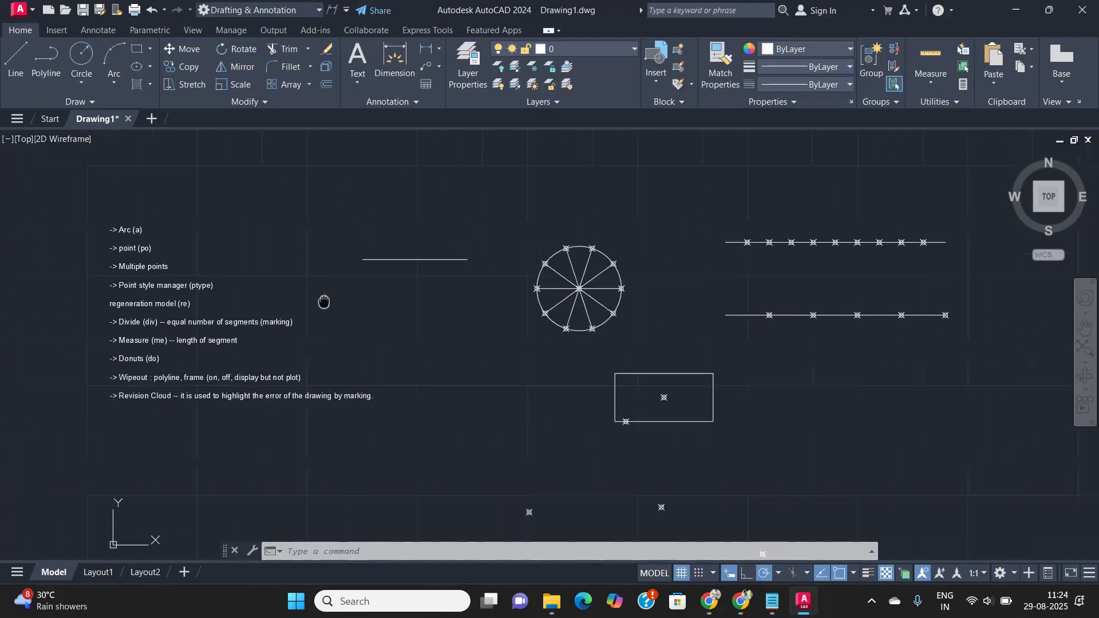
scroll(183, 365, up, 4)
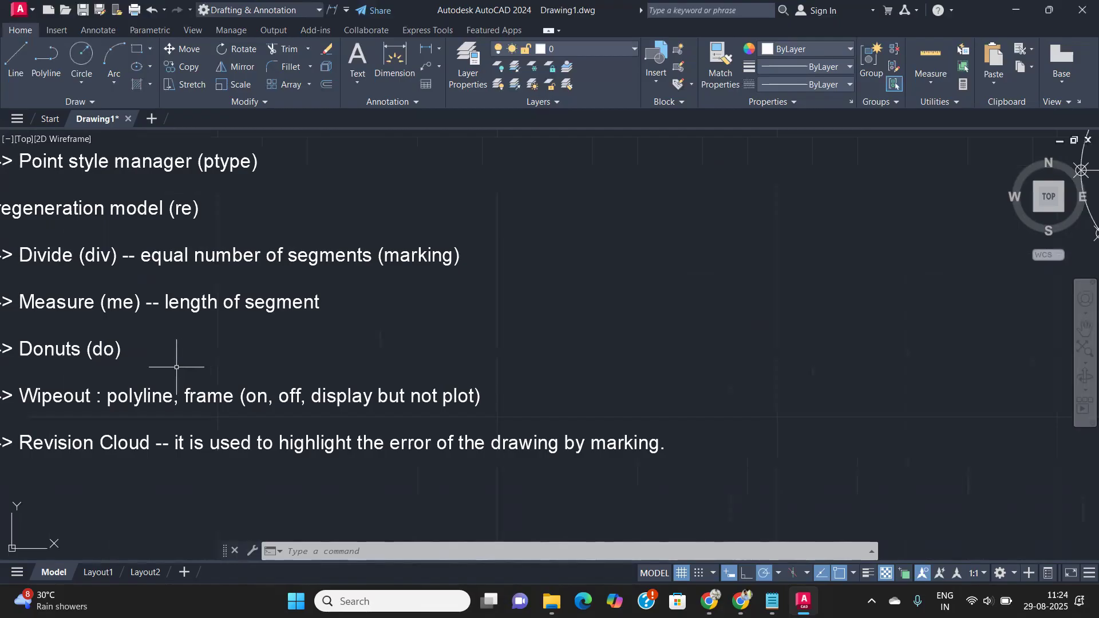
middle_drag(176, 359, 290, 326)
scroll(206, 315, up, 2)
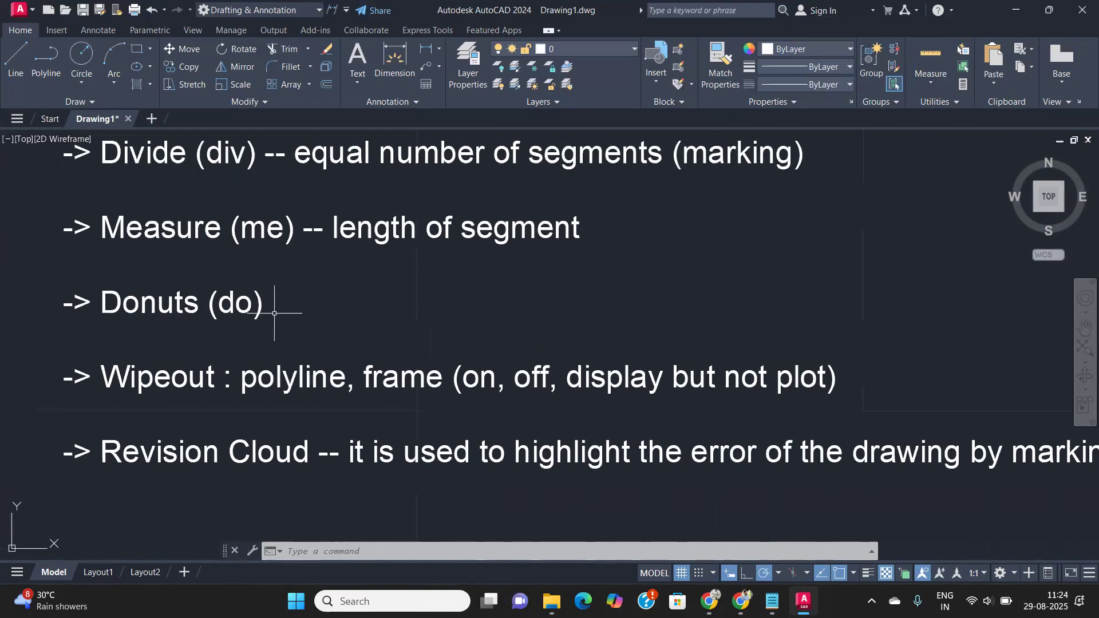
scroll(281, 311, down, 2)
middle_drag(351, 307, 333, 307)
scroll(221, 314, down, 2)
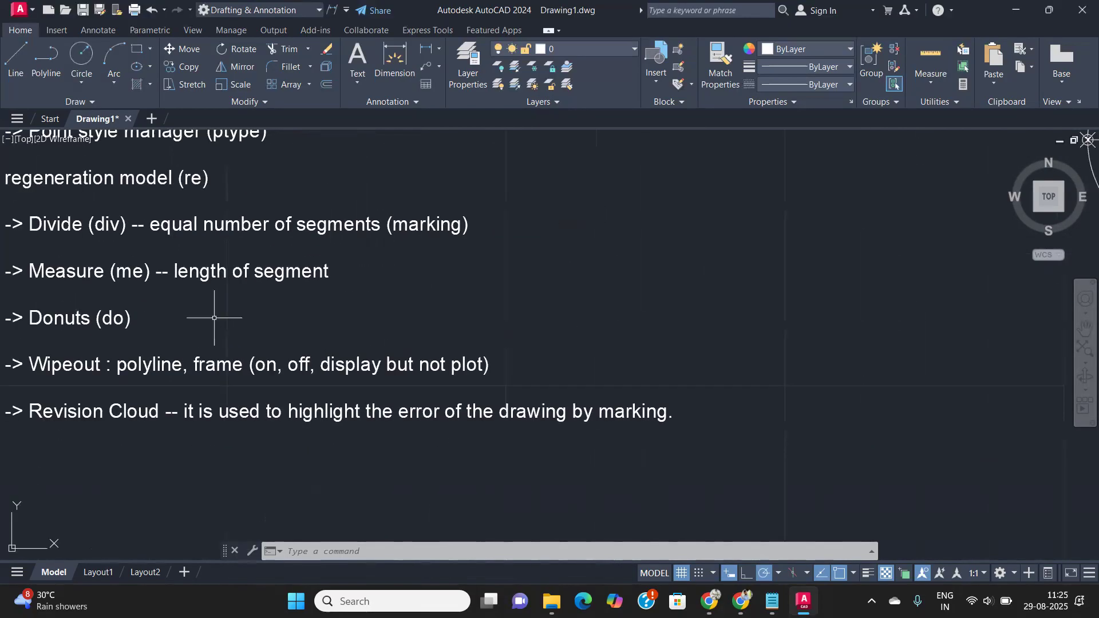
scroll(263, 319, down, 2)
mouse_move(504, 340)
middle_down()
mouse_move(235, 317)
mouse_move(403, 253)
middle_up()
scroll(235, 318, down, 2)
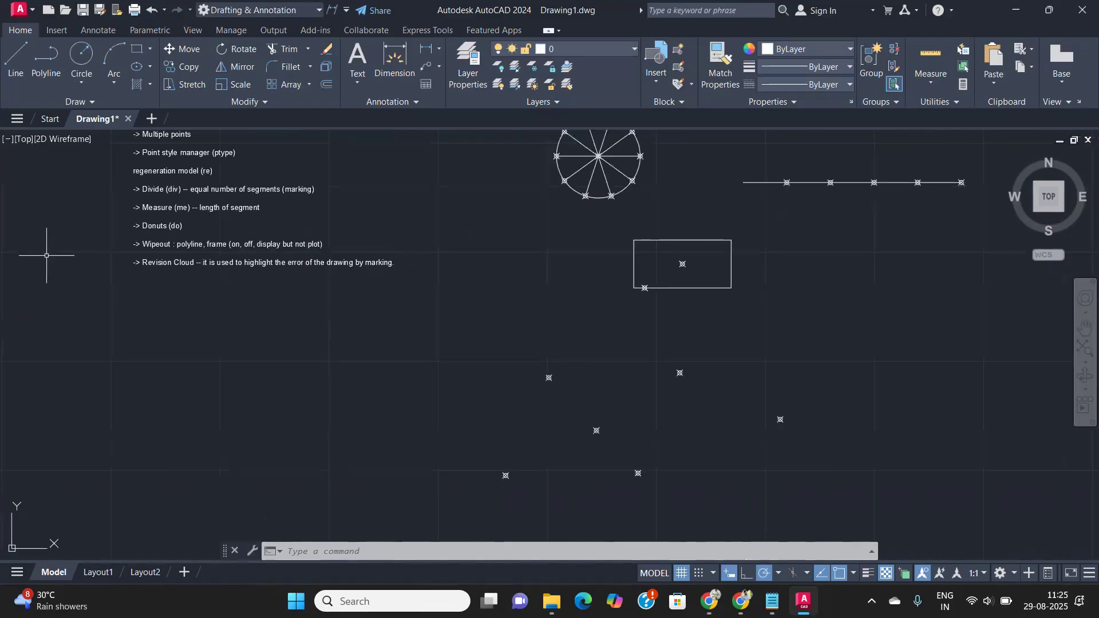
- Expand the Draw panel and pan to an empty area of the drawing
click(90, 103)
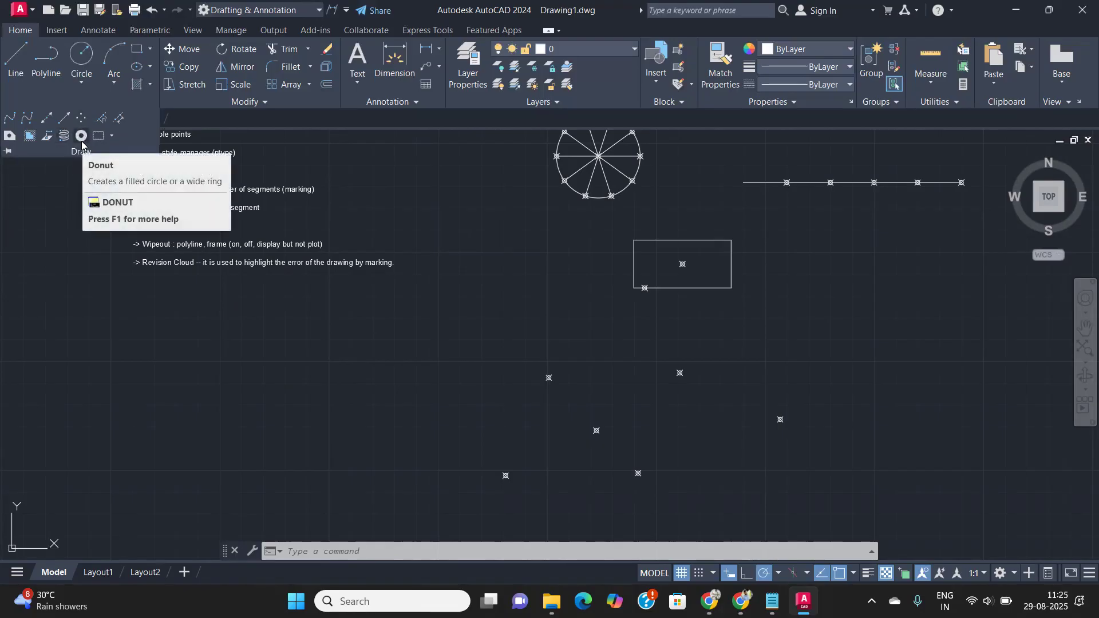
scroll(494, 327, down, 4)
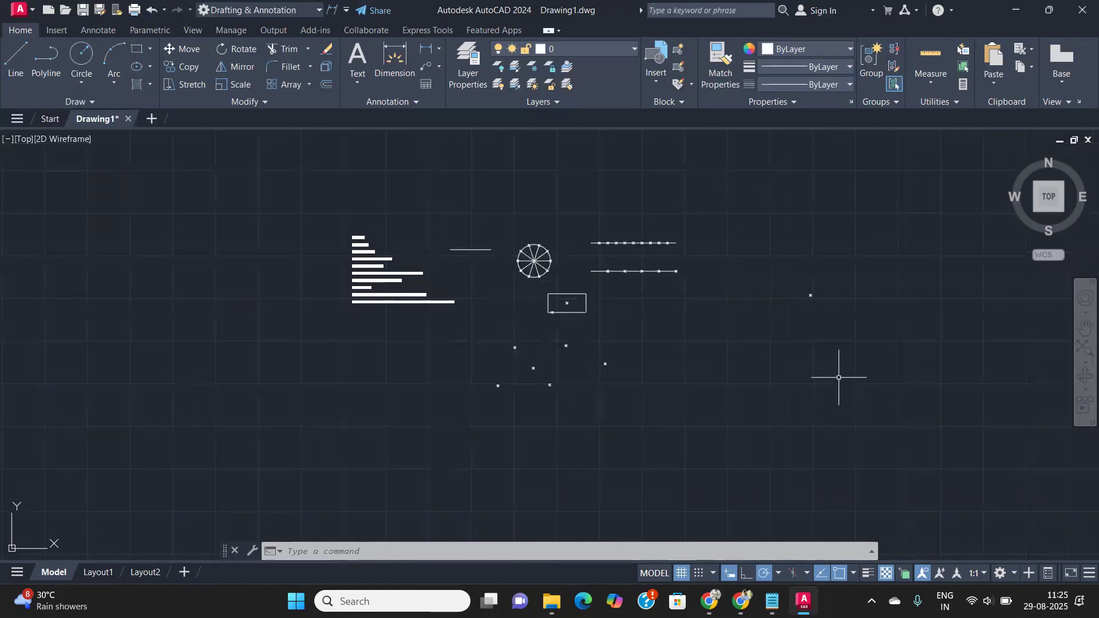
middle_drag(838, 377, 599, 387)
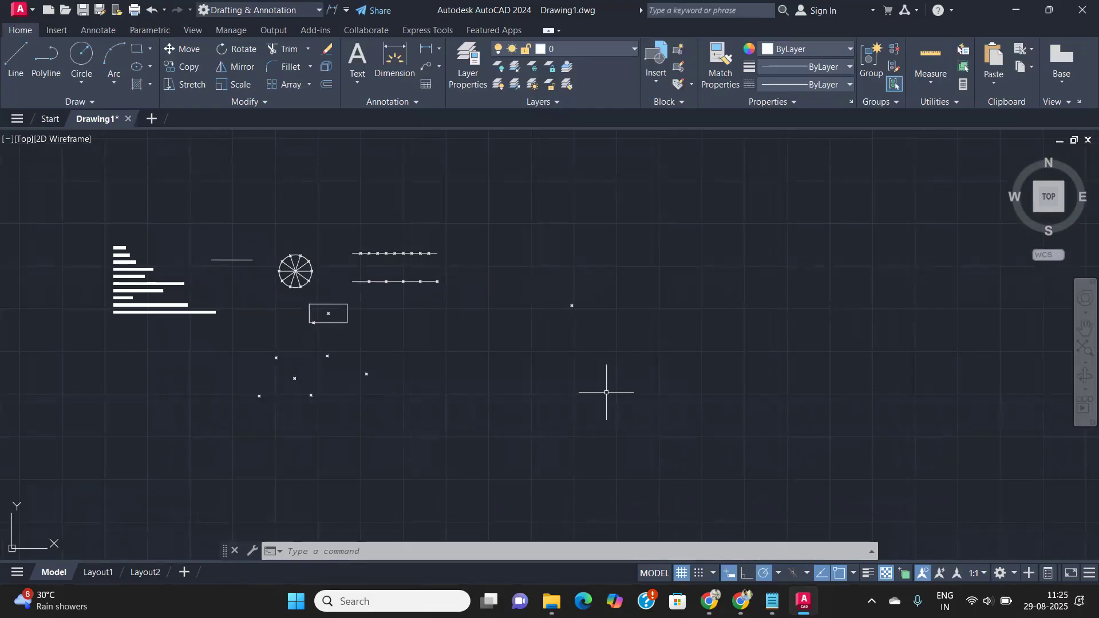
middle_drag(608, 368, 484, 402)
scroll(491, 343, up, 4)
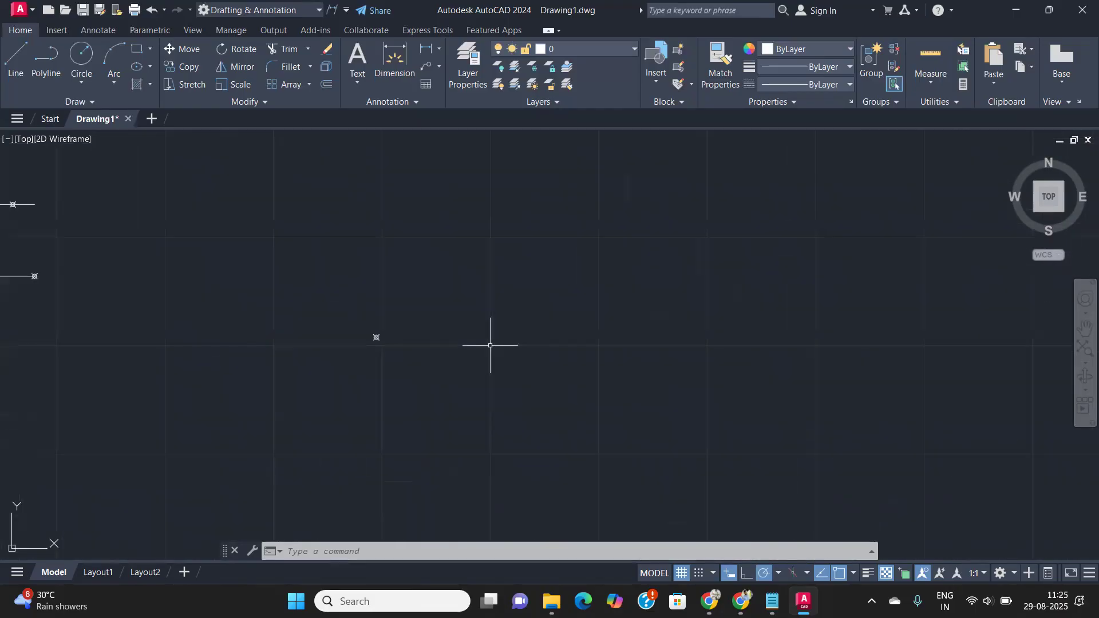
middle_drag(494, 343, 383, 357)
- Draw three donuts with 25 inside and 50 outside diameter at separate centres
text(DO)
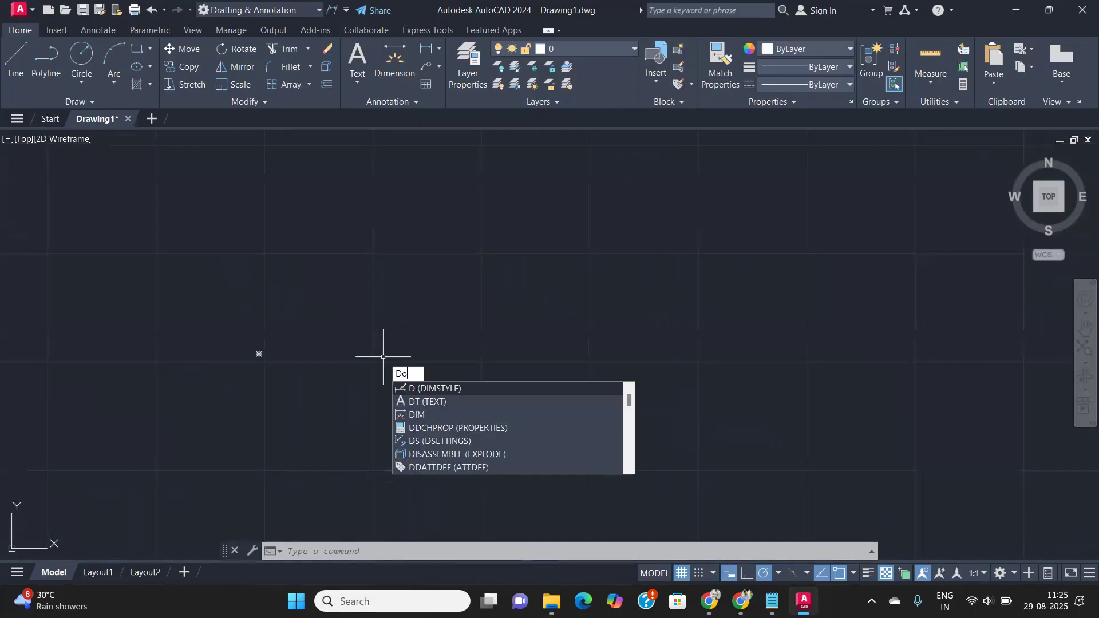
key(Return)
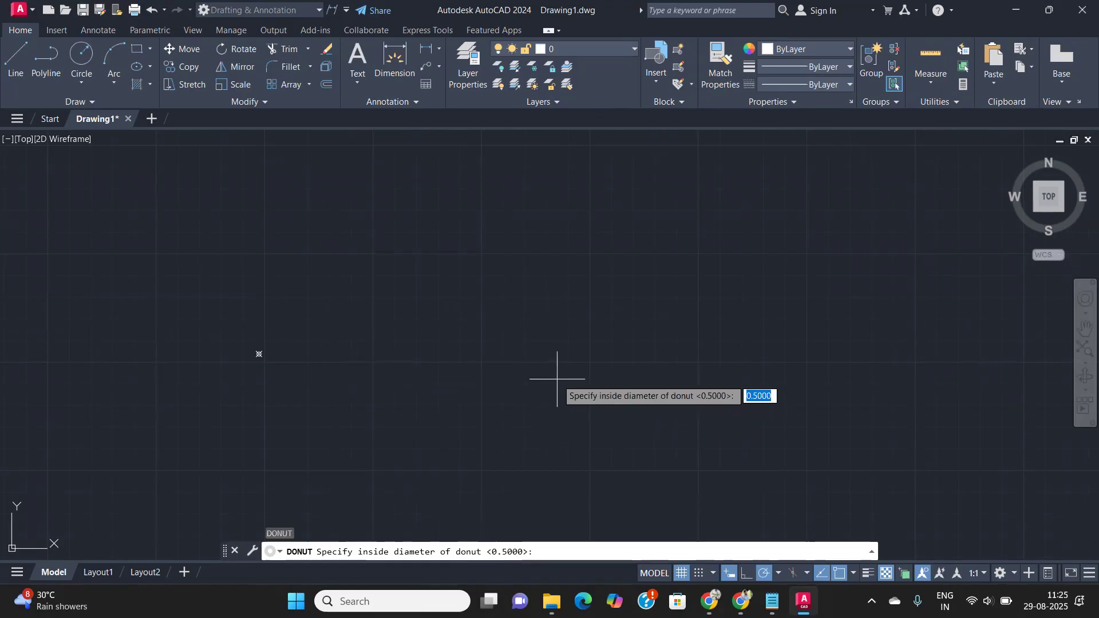
text(25)
key(Return)
text(50)
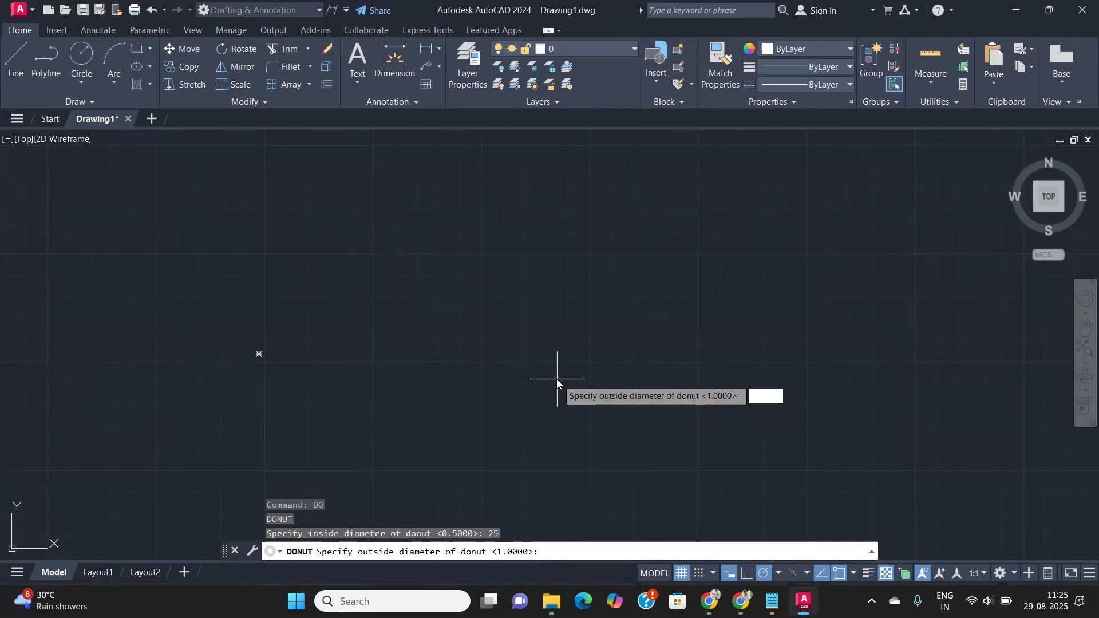
key(Return)
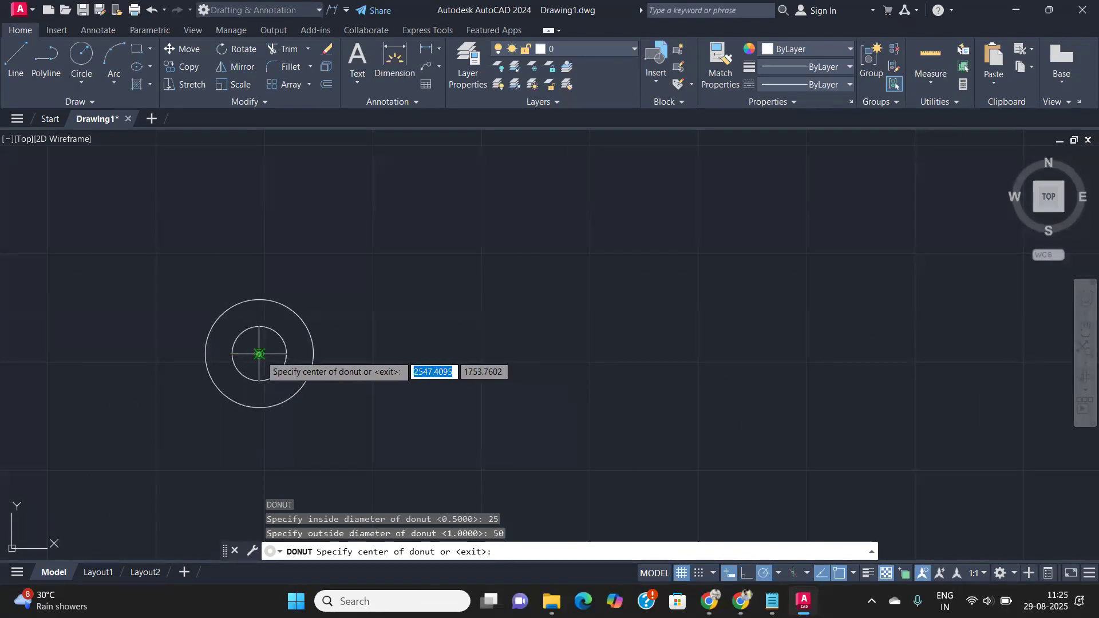
click(263, 358)
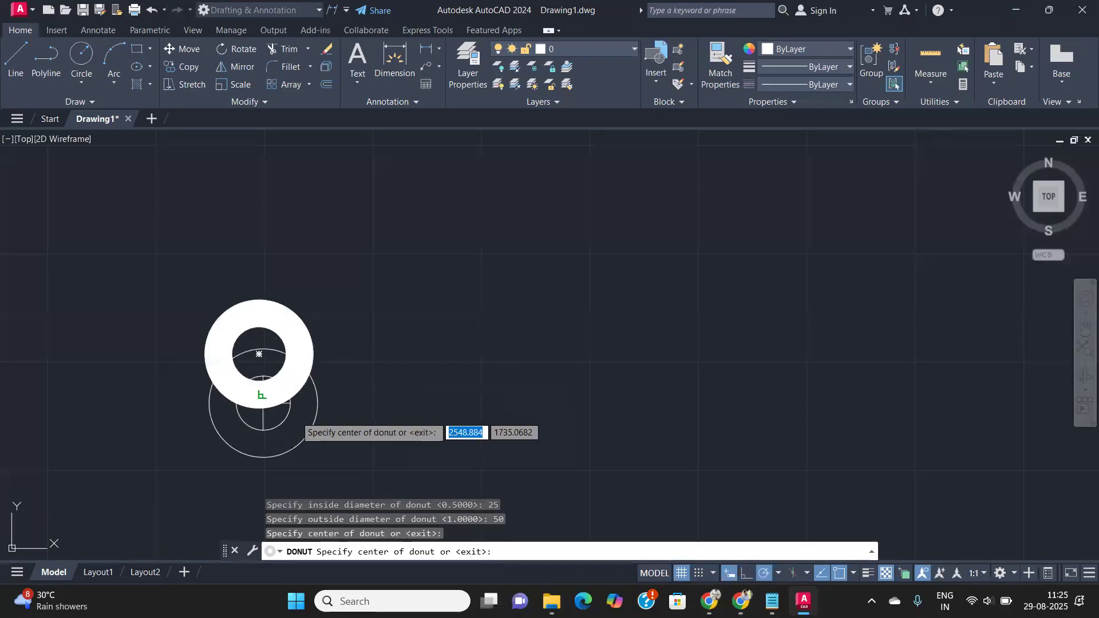
click(461, 288)
click(610, 404)
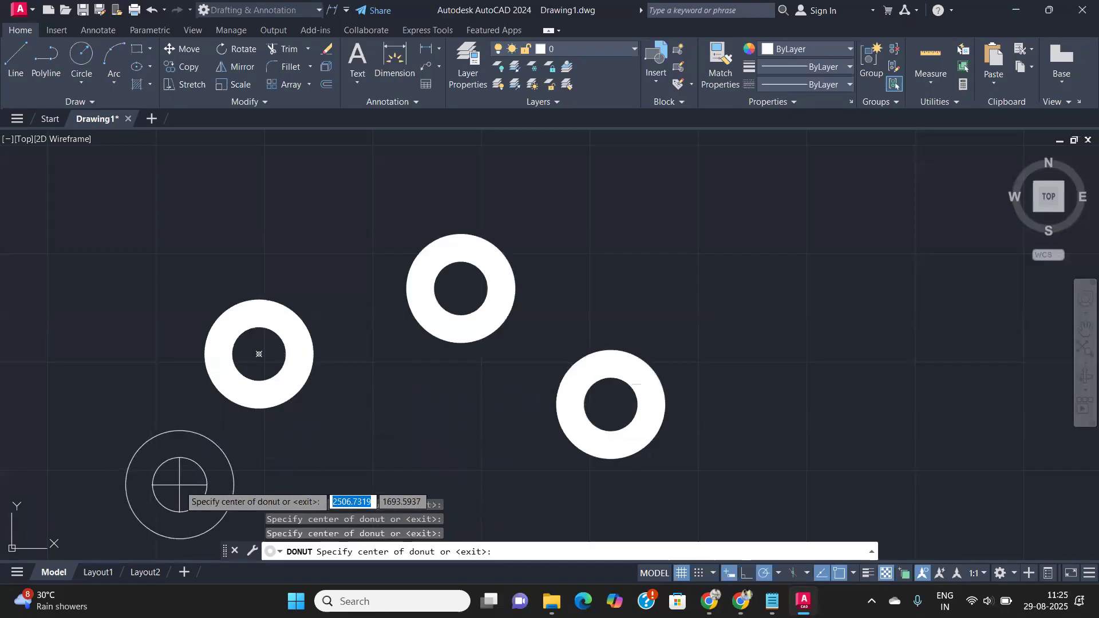
key(Return)
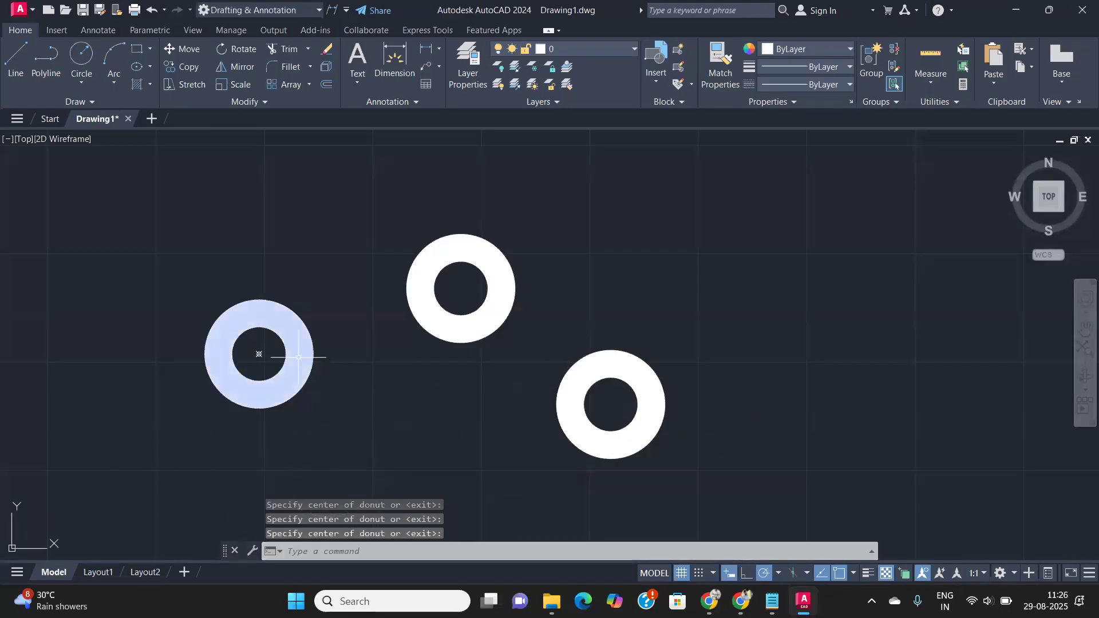
- Pan and zoom to recentre the view on the three donuts
scroll(260, 345, up, 4)
scroll(684, 279, down, 4)
middle_drag(724, 255, 594, 331)
scroll(621, 312, up, 2)
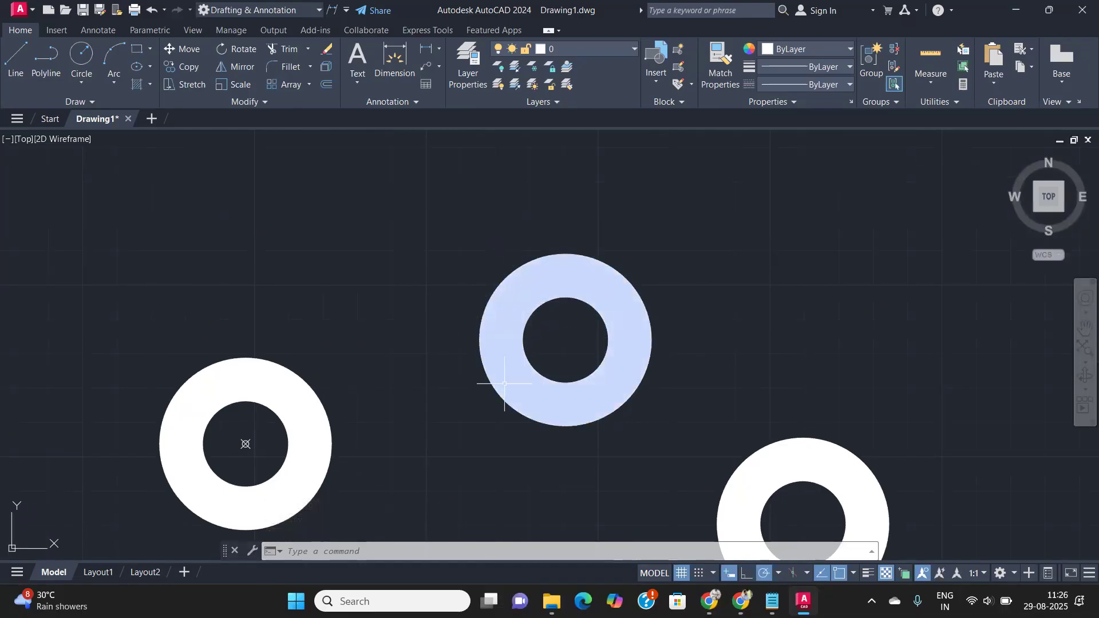
scroll(716, 362, down, 2)
middle_drag(716, 362, 278, 239)
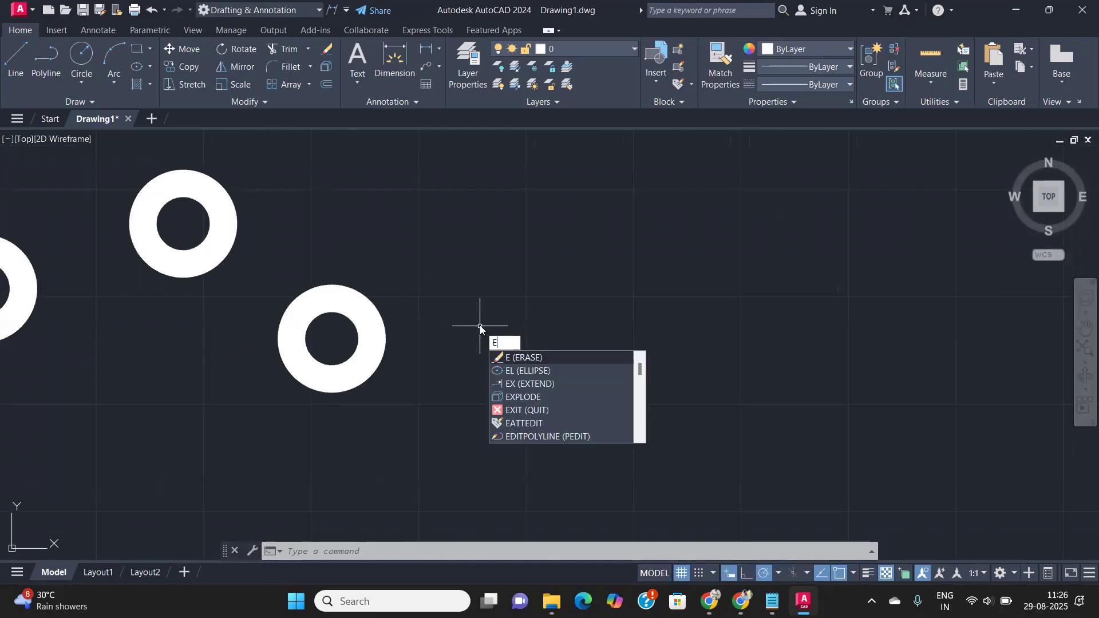
- Place a donut with 5 inside and 50 outside diameter beside the three ring donuts
key(BackSpace)
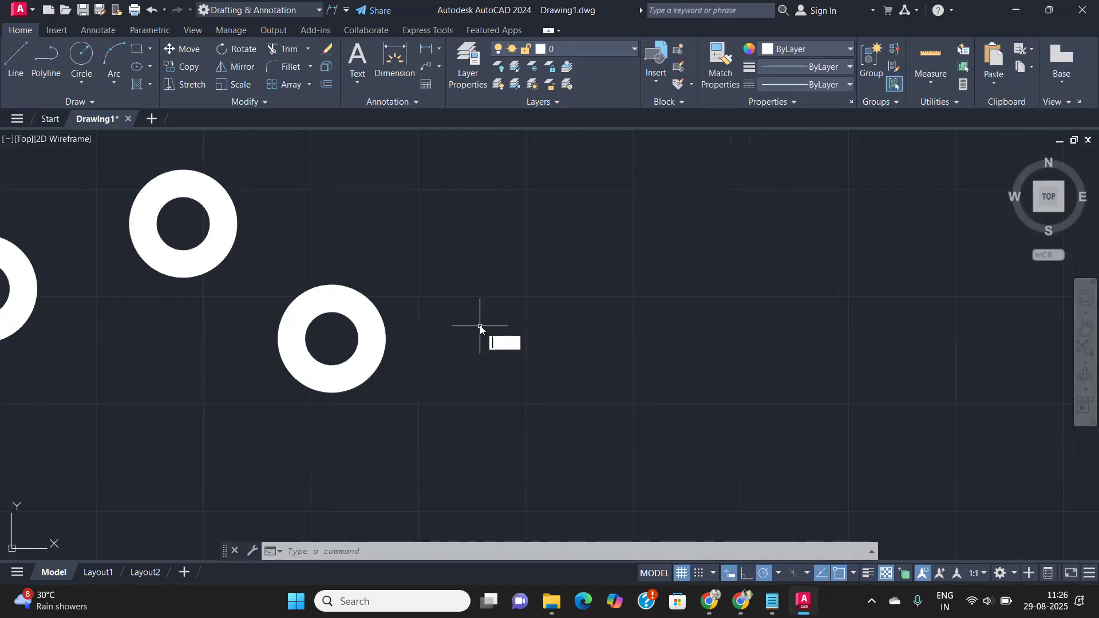
click(513, 350)
click(655, 376)
click(617, 376)
text(donut)
key(Return)
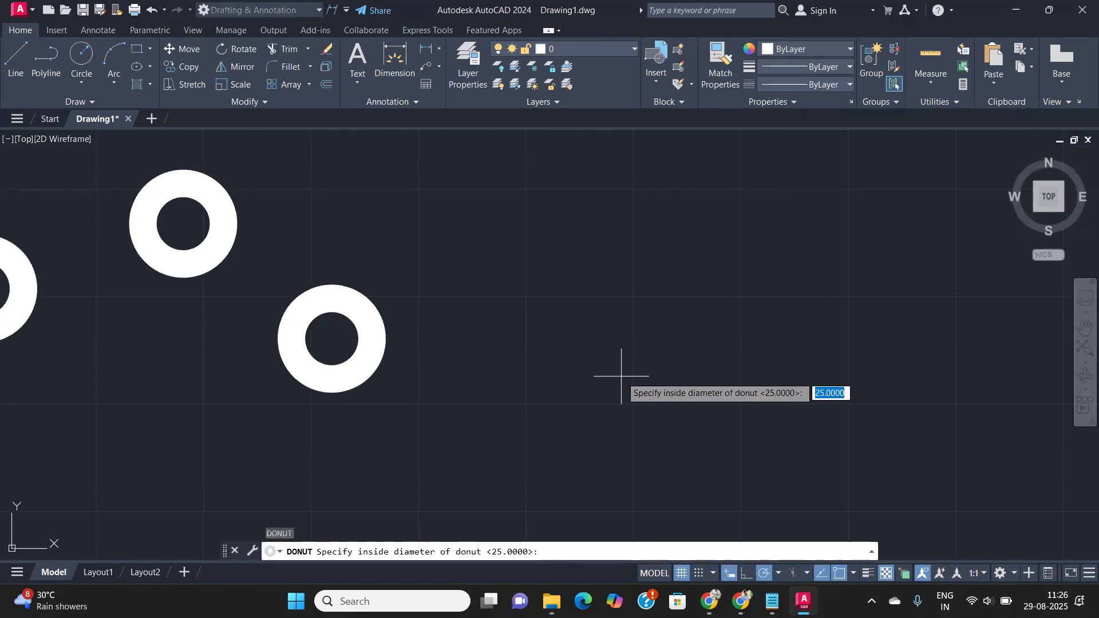
text(50)
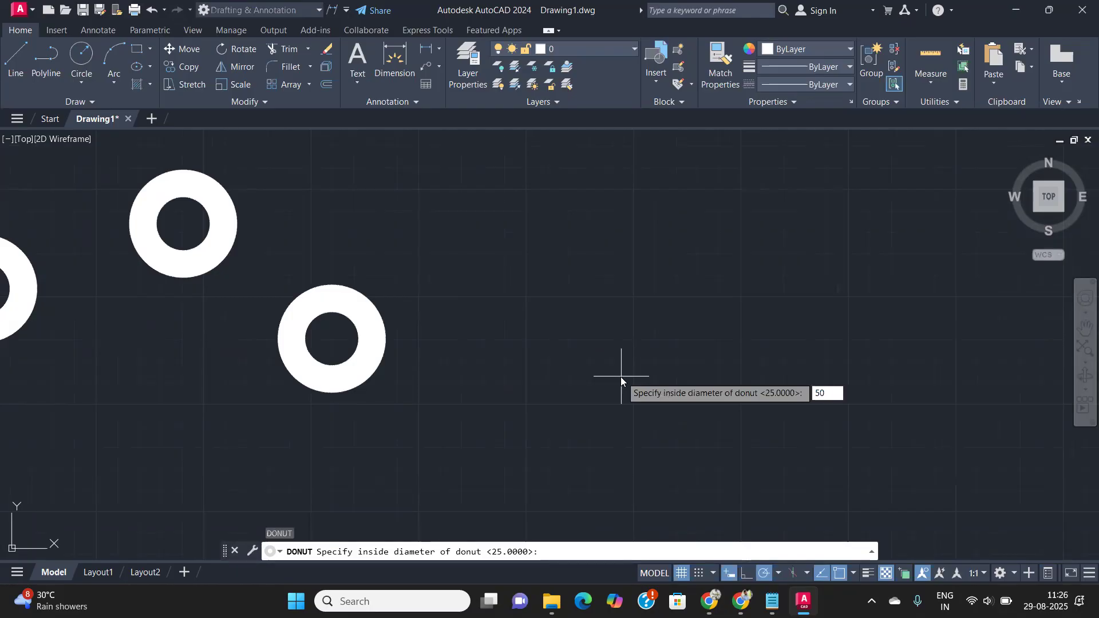
text(5)
key(Return)
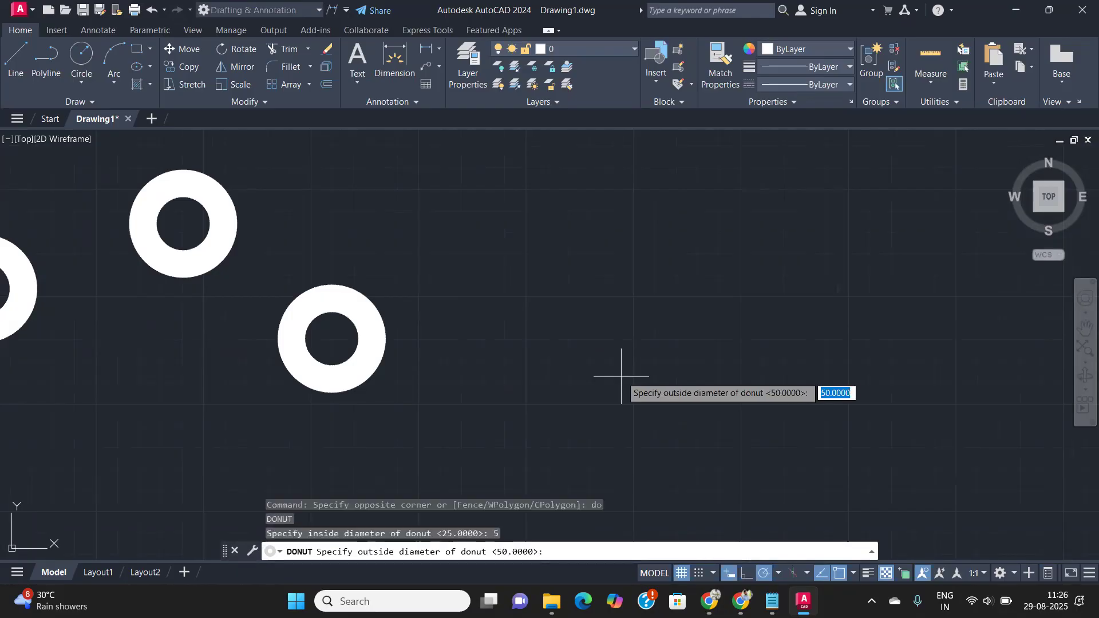
key(Return)
click(621, 376)
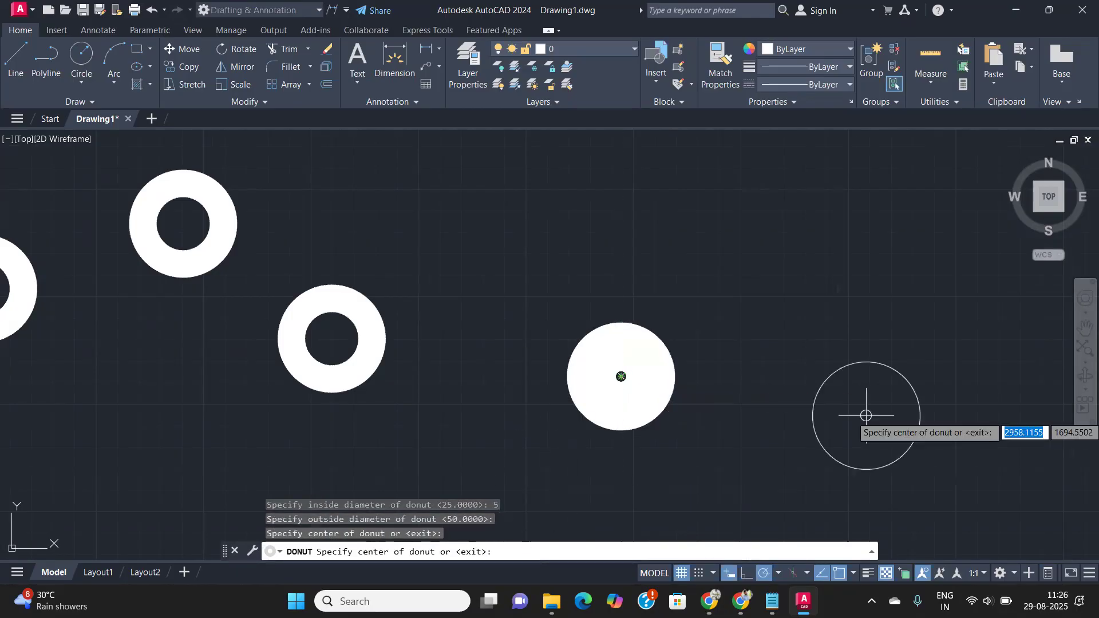
scroll(684, 375, up, 4)
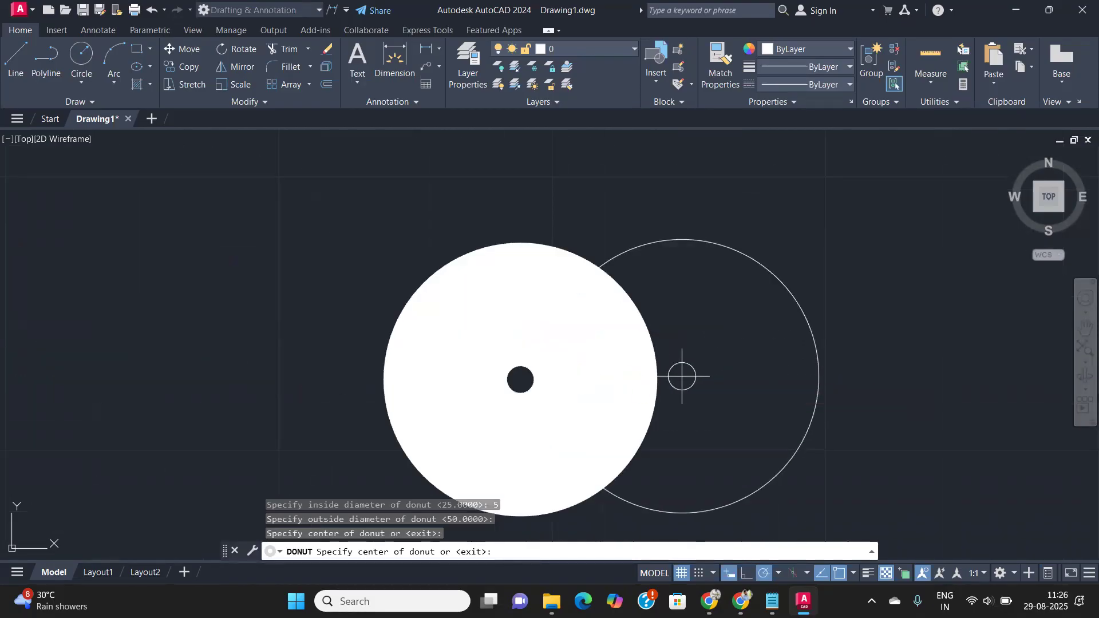
middle_drag(682, 373, 394, 311)
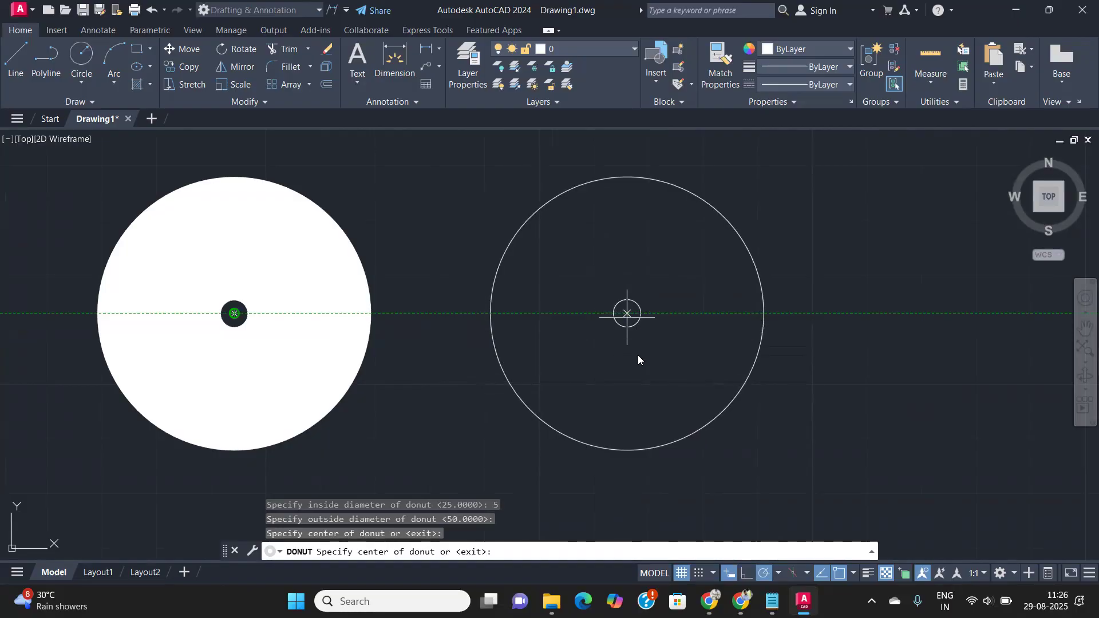
key(Return)
- Restart DONUT with the default diameters and pan the view over to the notes list
scroll(589, 350, down, 2)
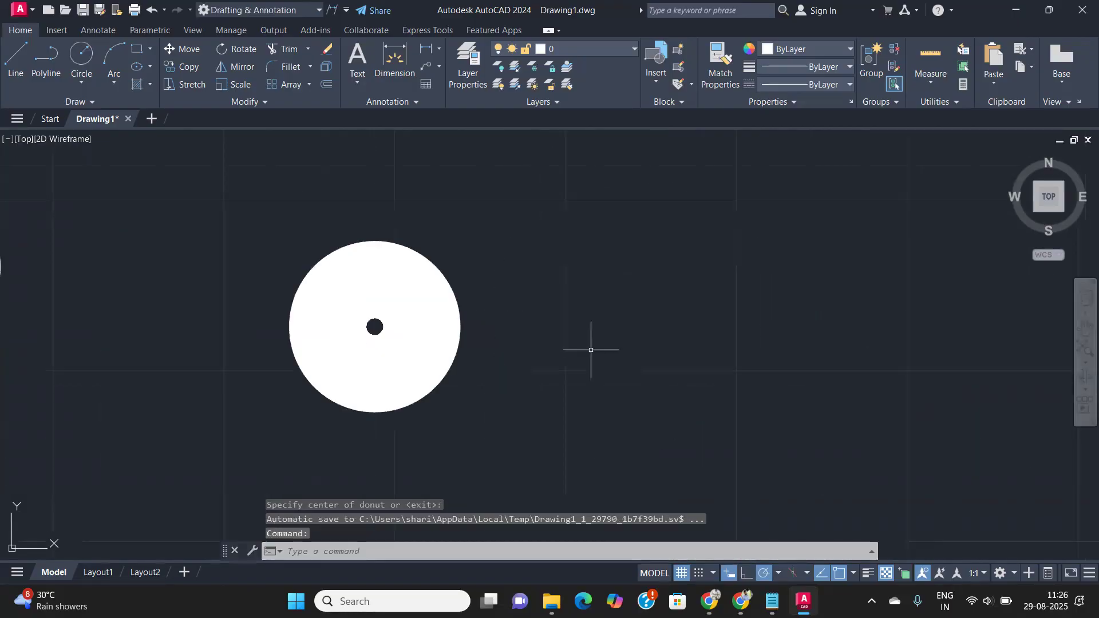
key(Return)
scroll(583, 326, down, 4)
scroll(583, 327, up, 4)
key(Return)
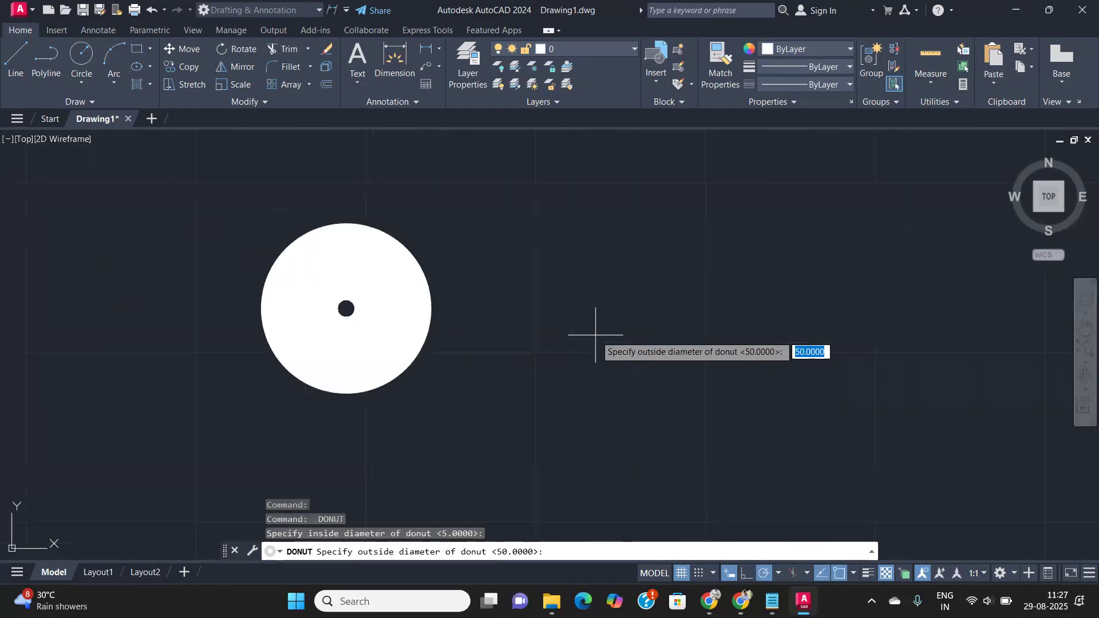
key(Return)
key(Return)
scroll(559, 341, down, 2)
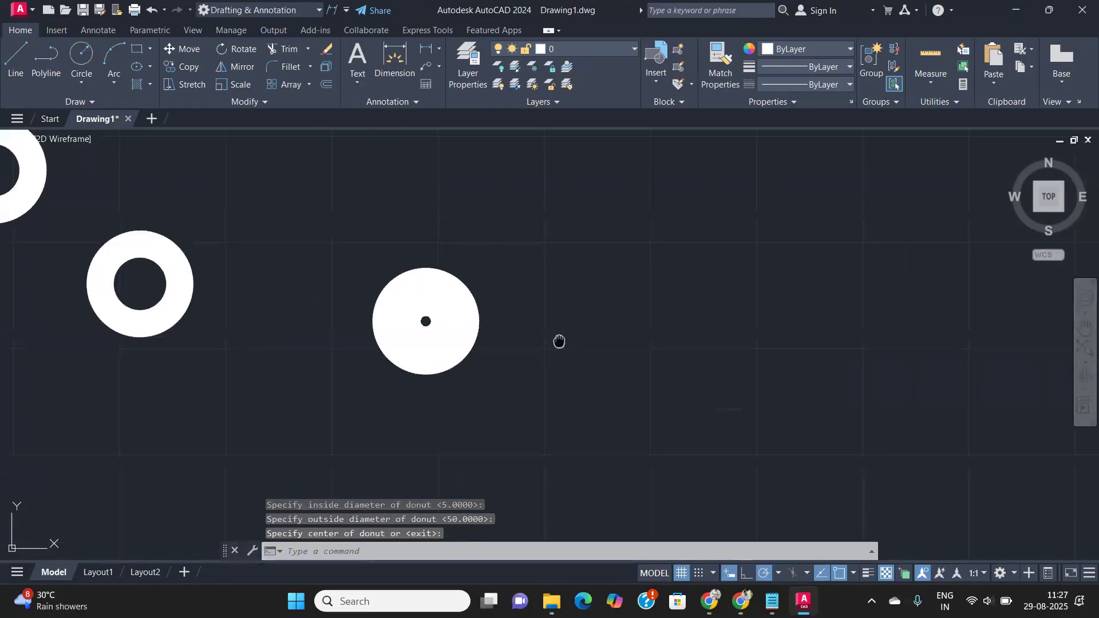
middle_drag(559, 341, 334, 335)
scroll(399, 321, down, 4)
middle_drag(180, 362, 739, 385)
scroll(208, 323, up, 6)
mouse_move(197, 327)
middle_down()
mouse_move(204, 334)
mouse_move(196, 319)
middle_up()
scroll(212, 317, up, 4)
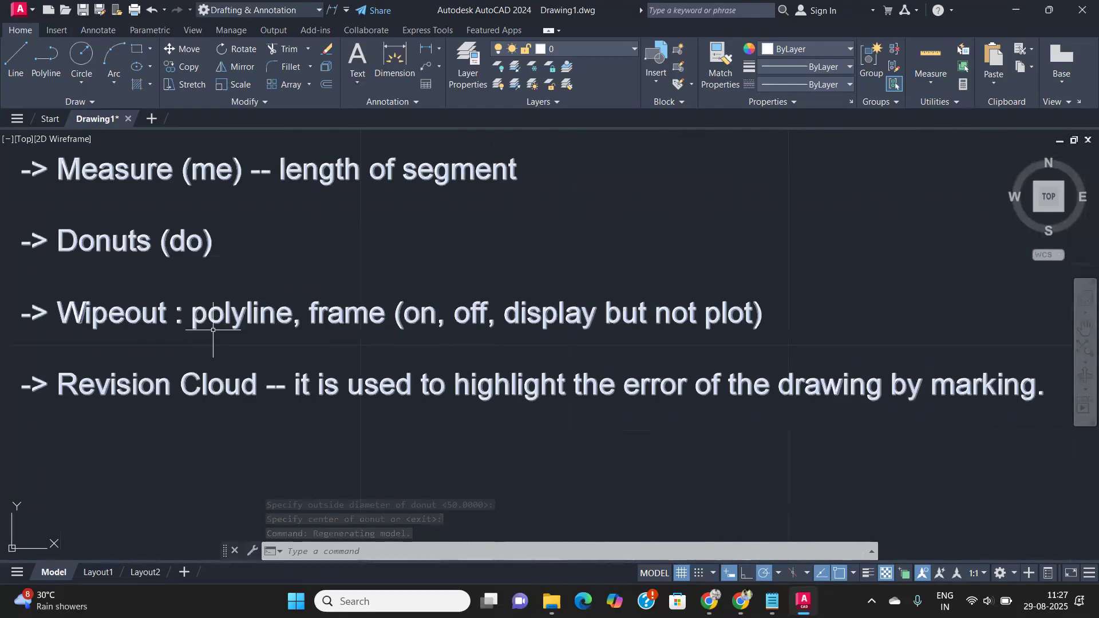
scroll(216, 338, down, 4)
scroll(217, 339, up, 2)
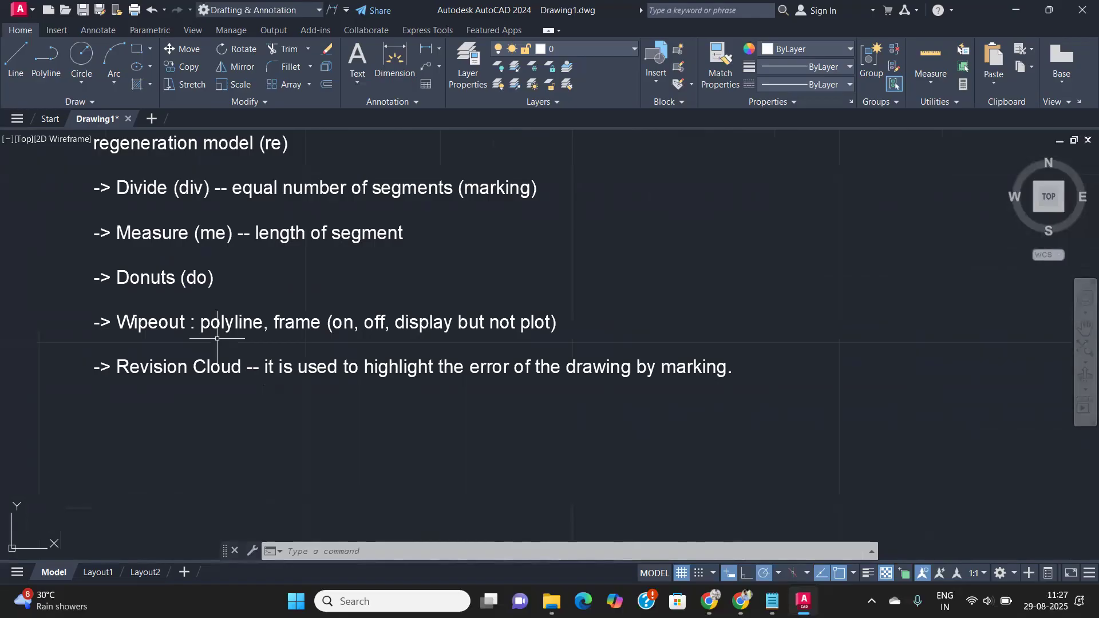
scroll(217, 338, down, 2)
scroll(217, 338, down, 2)
middle_drag(441, 363, 76, 301)
middle_drag(629, 323, 219, 387)
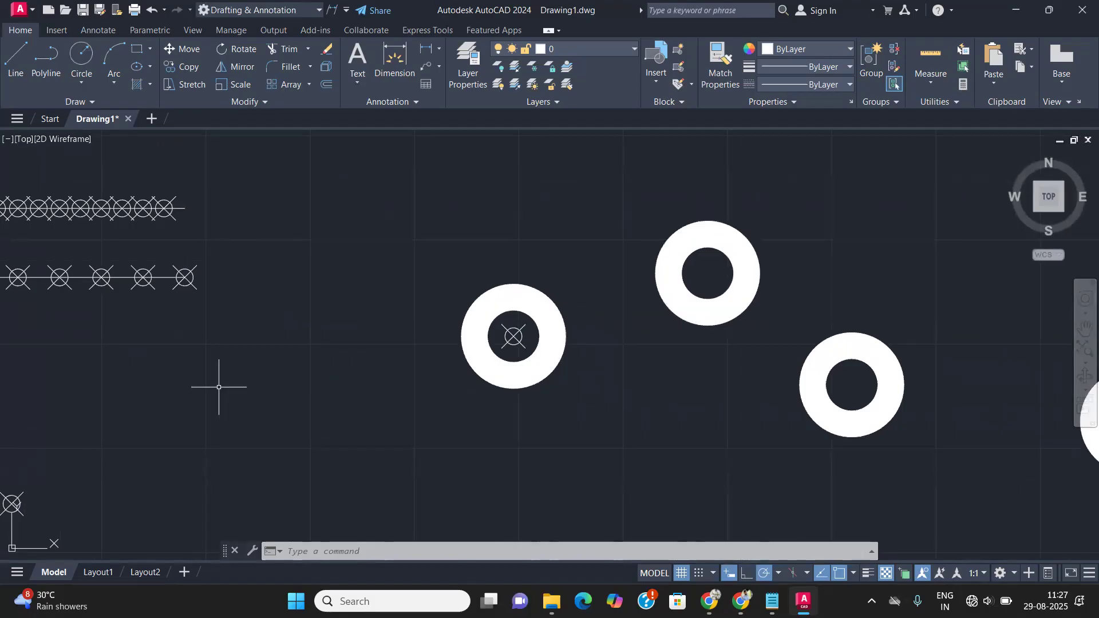
middle_drag(467, 379, 405, 369)
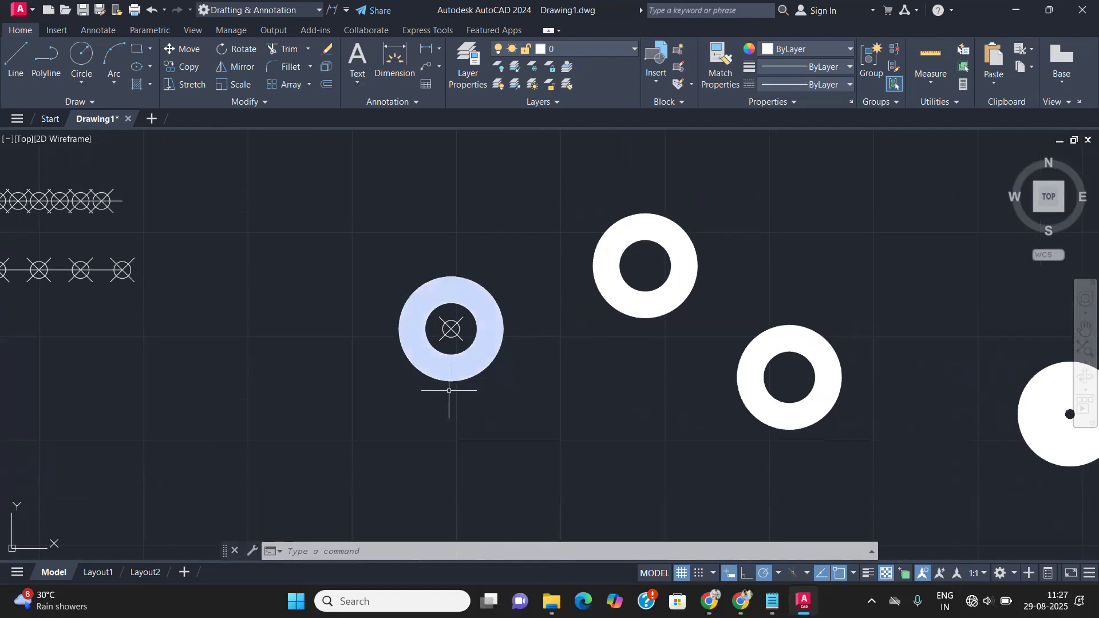
- Mask the lower-left ring donut with a four-cornered wipeout from the Draw panel
click(66, 101)
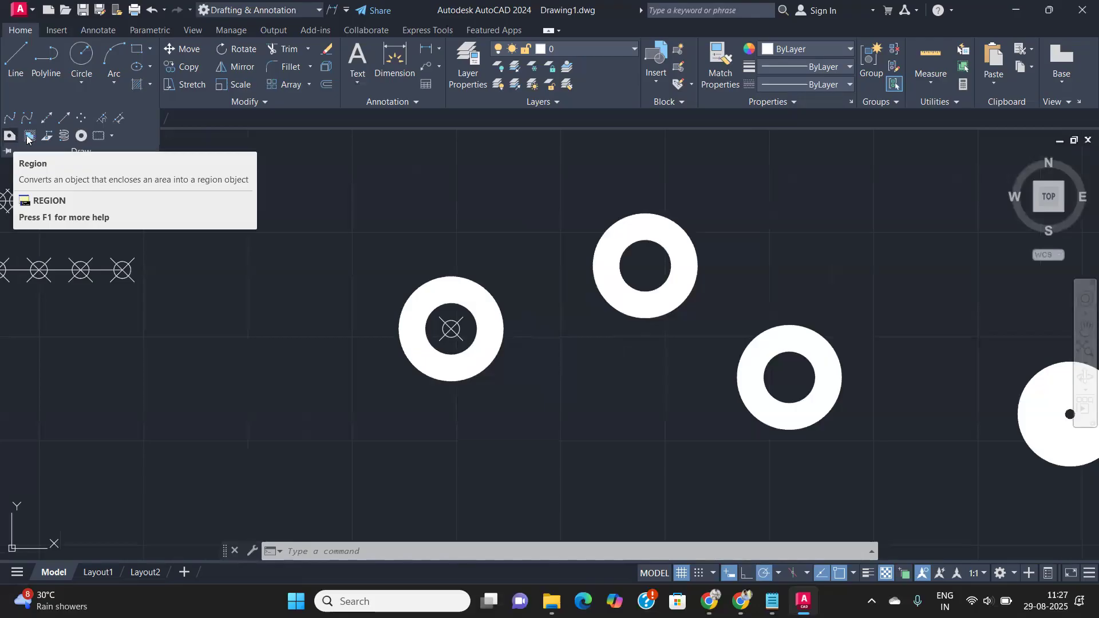
click(31, 138)
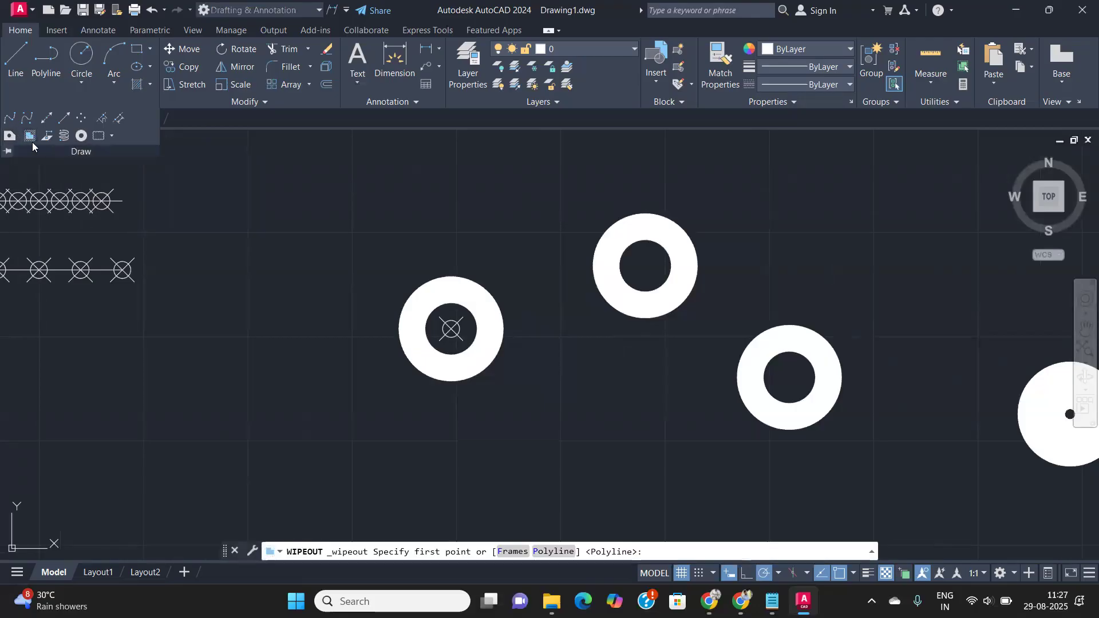
click(348, 320)
click(358, 450)
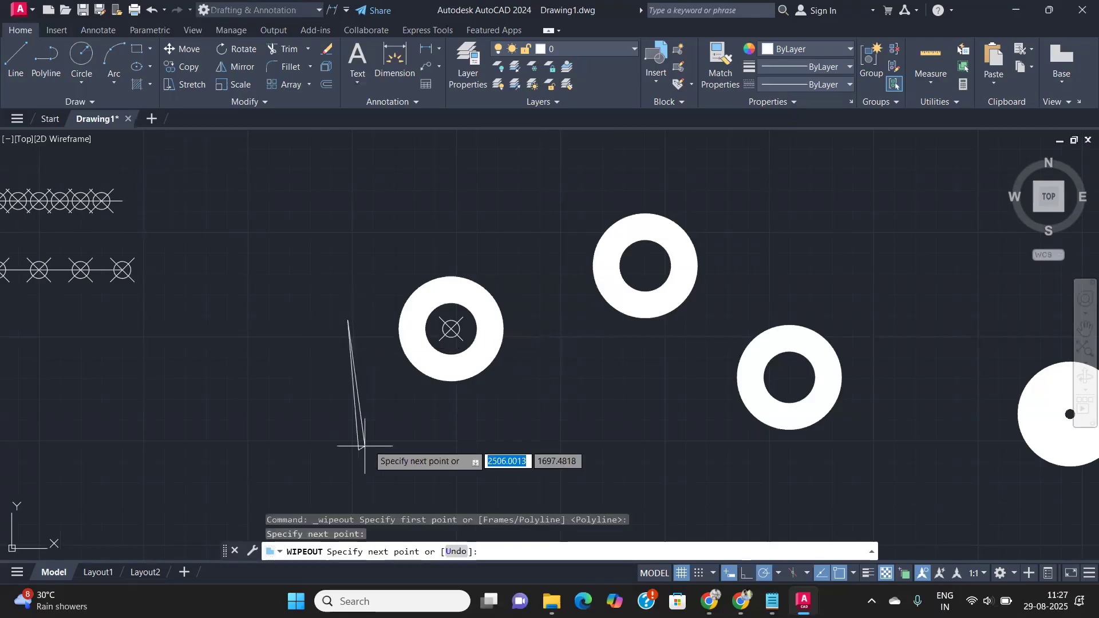
click(572, 408)
click(523, 306)
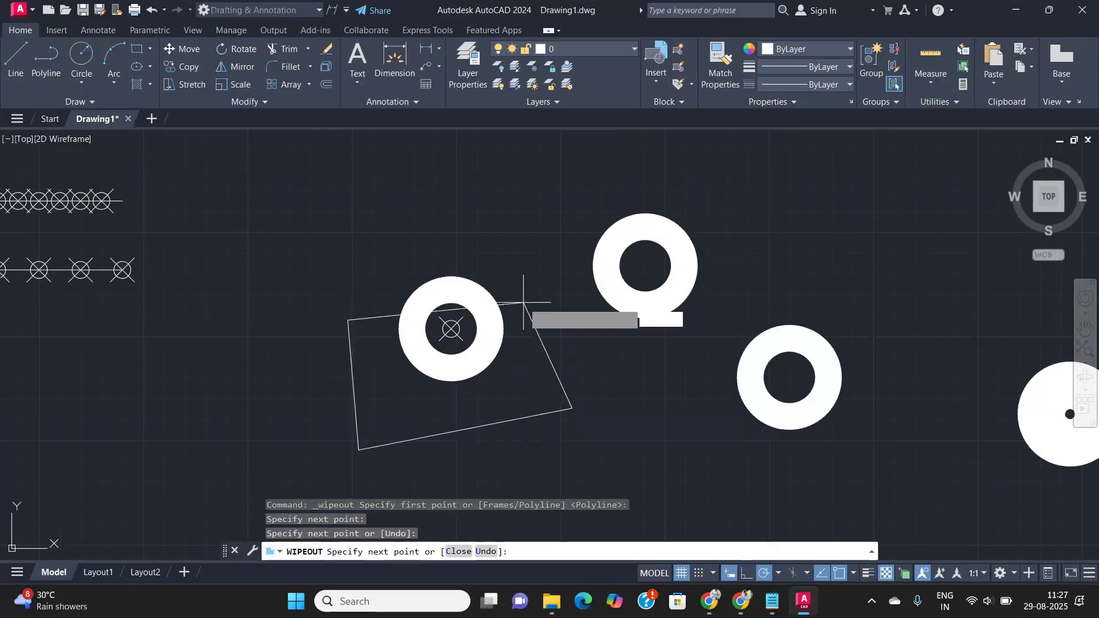
key(Return)
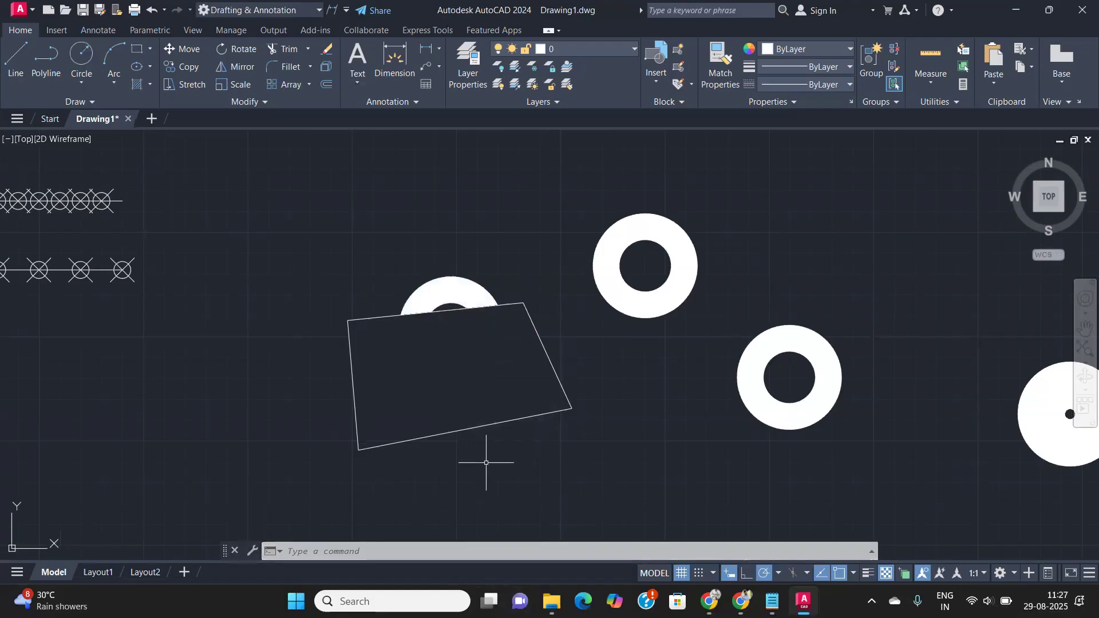
- Pan around the drawing and type WIPE to begin another wipeout
scroll(515, 435, down, 3)
middle_drag(550, 421, 271, 374)
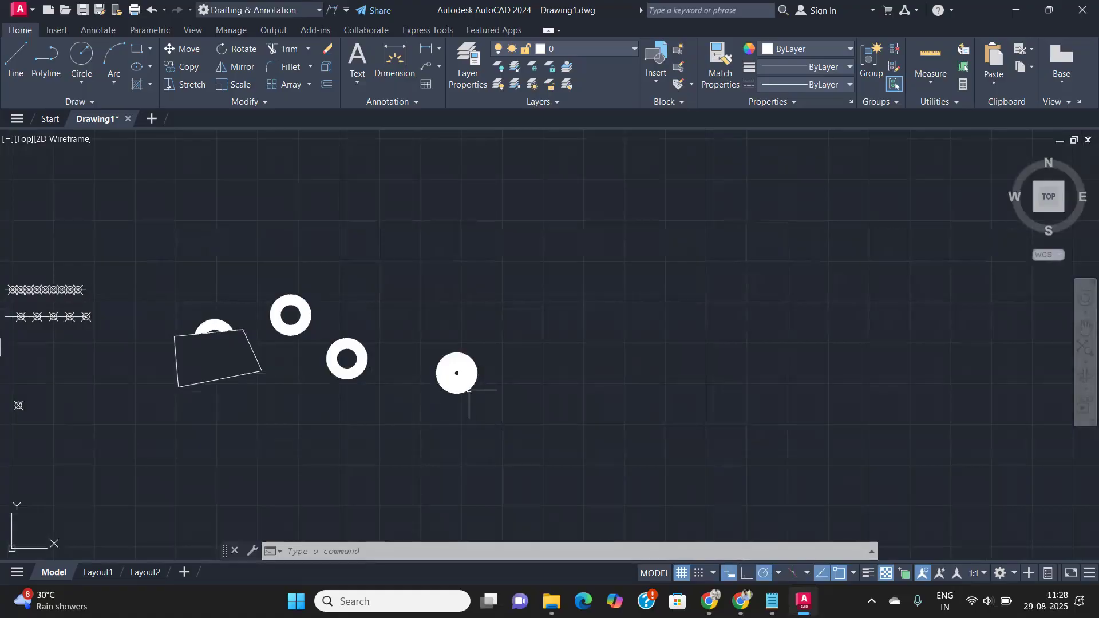
scroll(490, 383, up, 4)
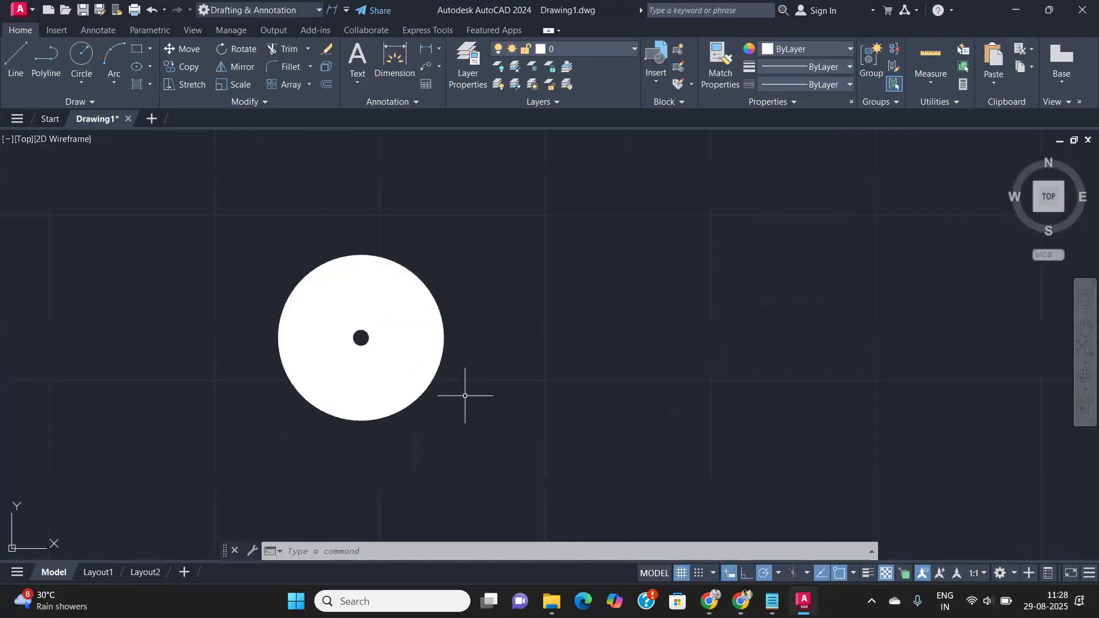
scroll(465, 396, down, 6)
scroll(229, 354, up, 4)
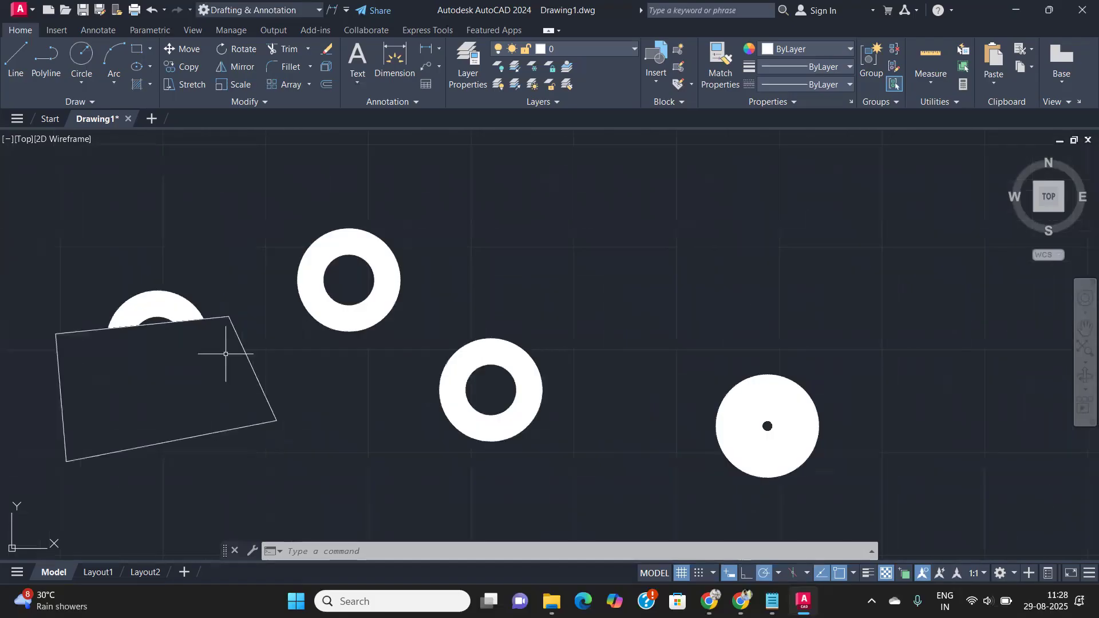
middle_drag(278, 441, 313, 412)
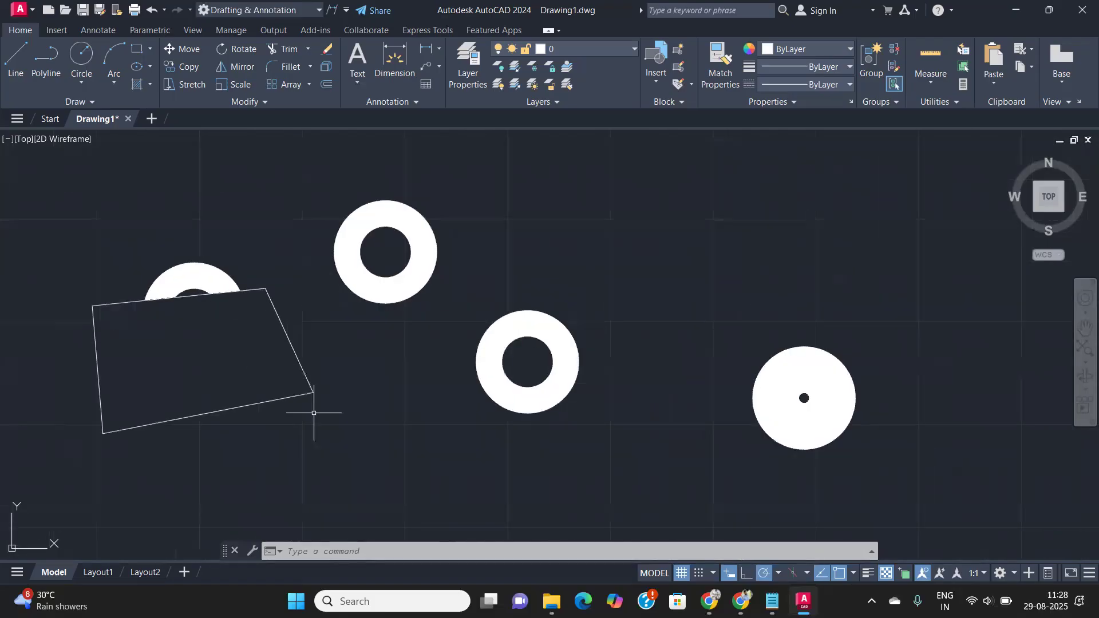
text(wip)
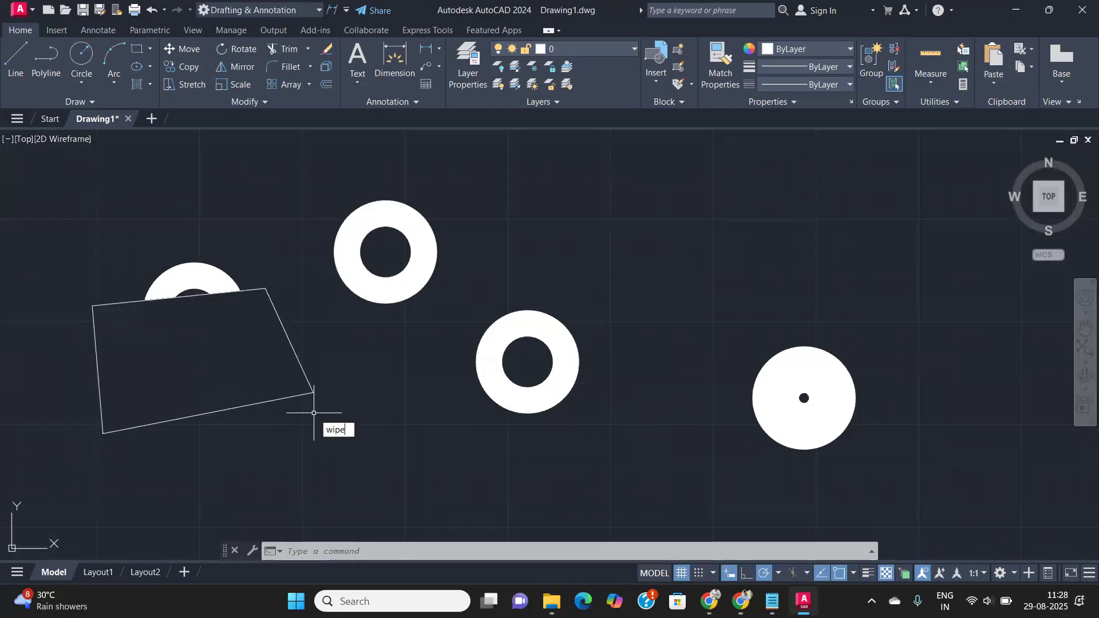
text(e)
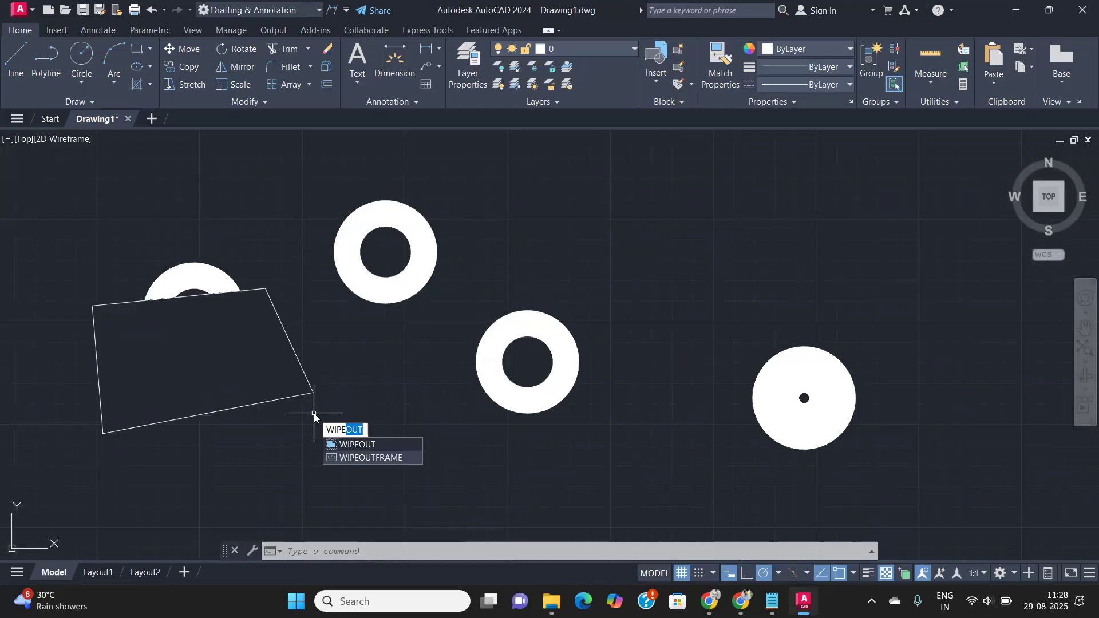
- Draw a six-vertex wipeout reaching into the middle donut's hole, leaving a small arc visible
key(Return)
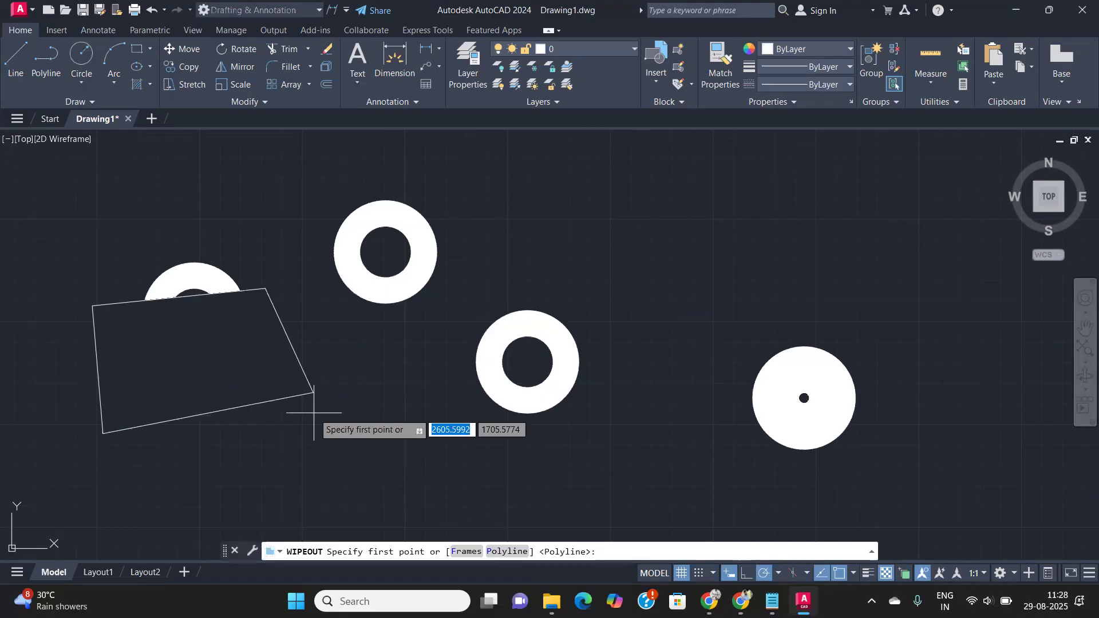
click(477, 442)
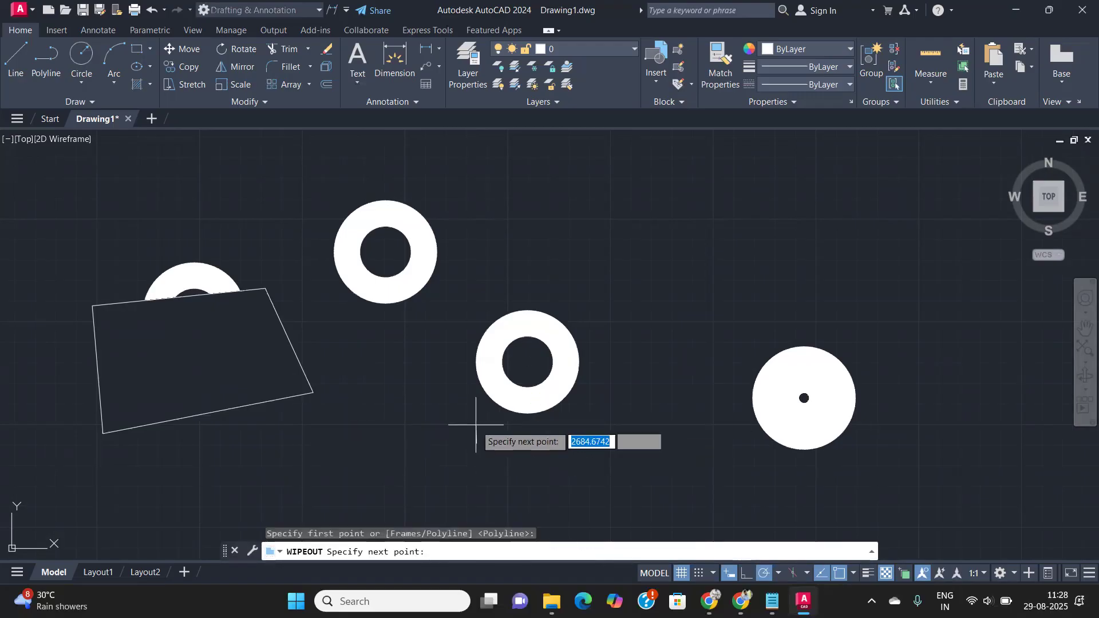
click(458, 306)
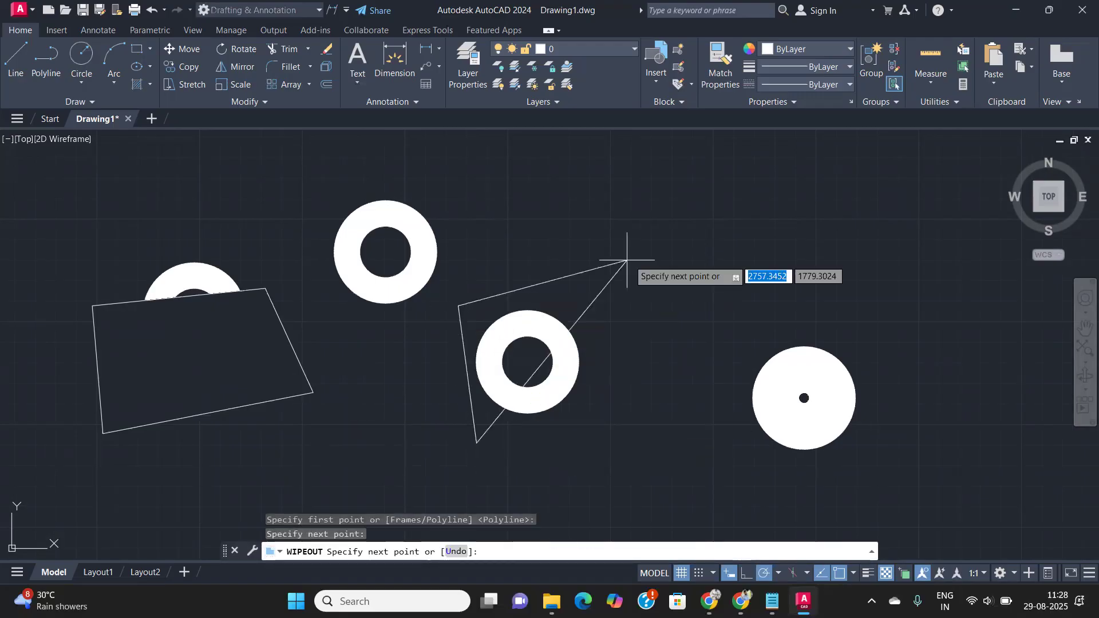
click(652, 258)
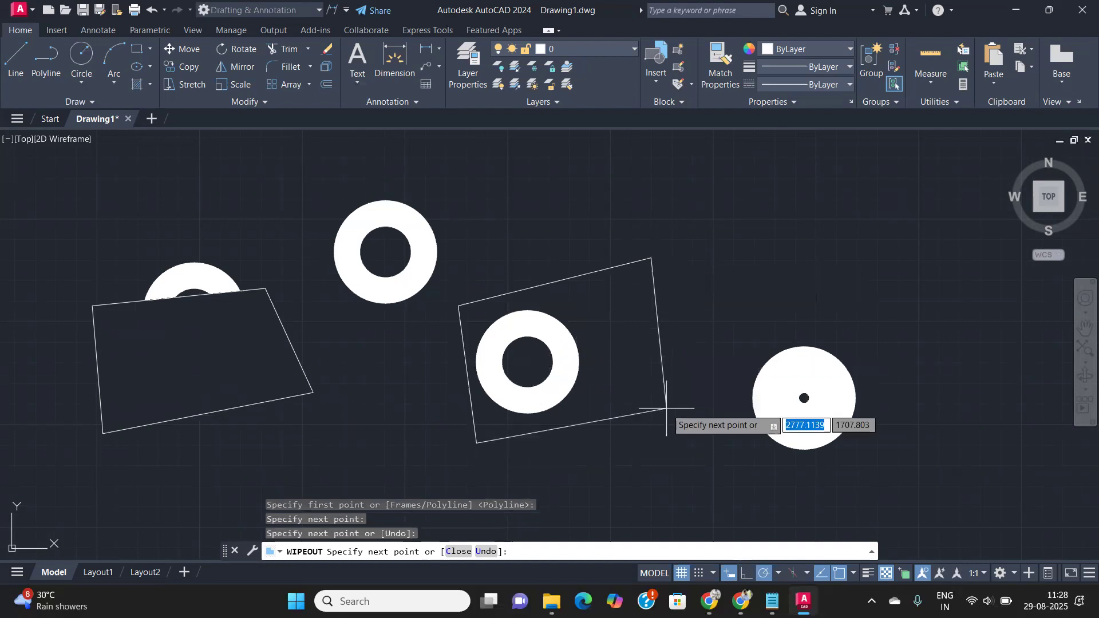
click(682, 502)
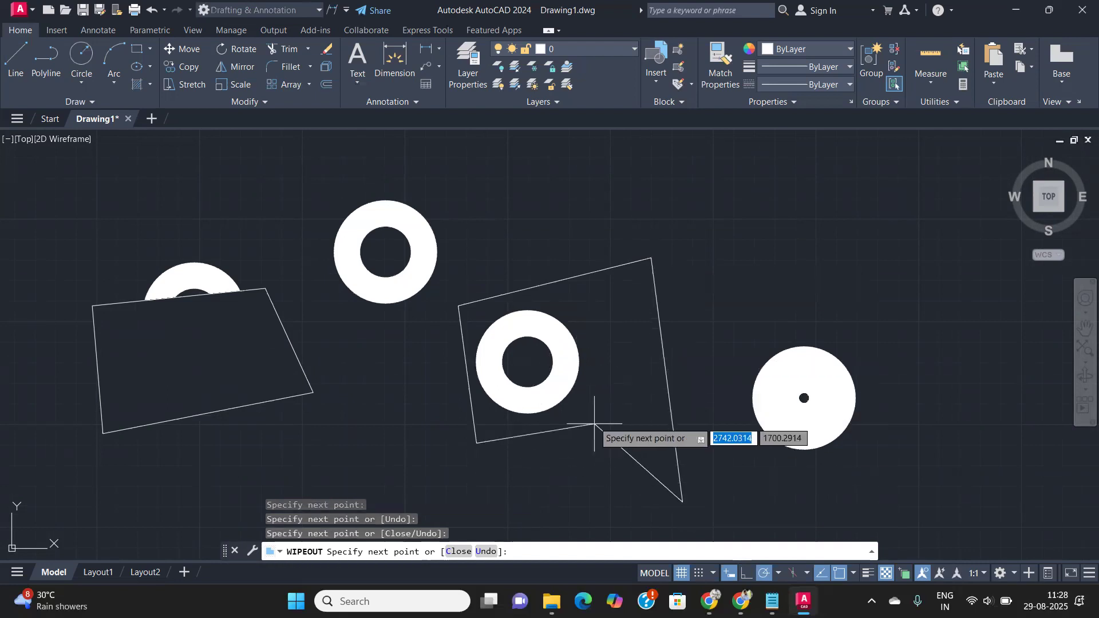
click(601, 405)
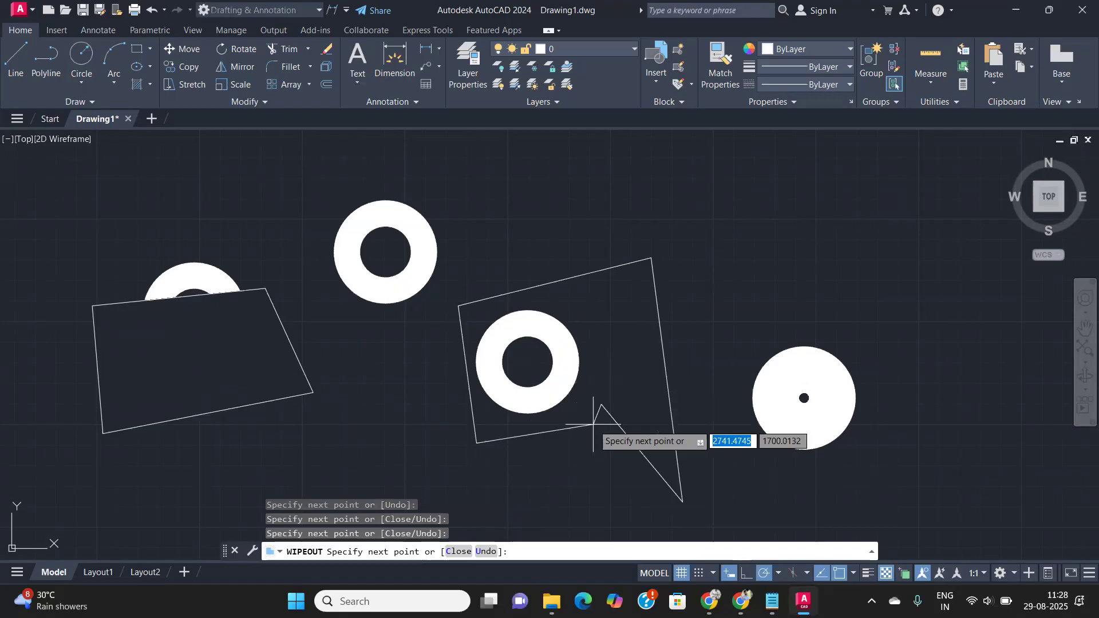
click(529, 362)
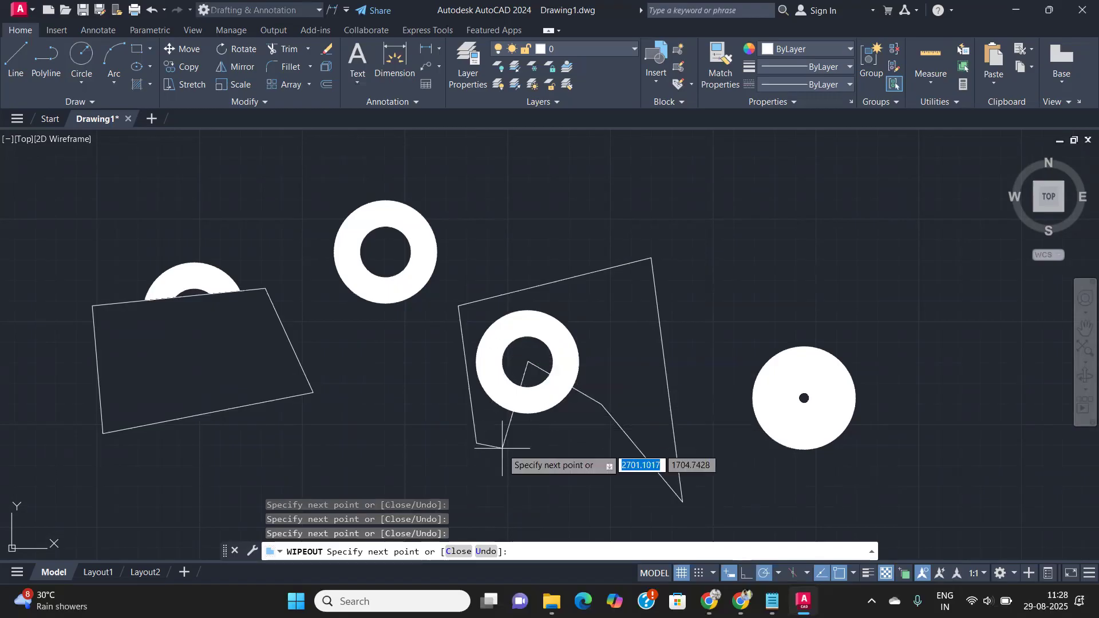
key(Return)
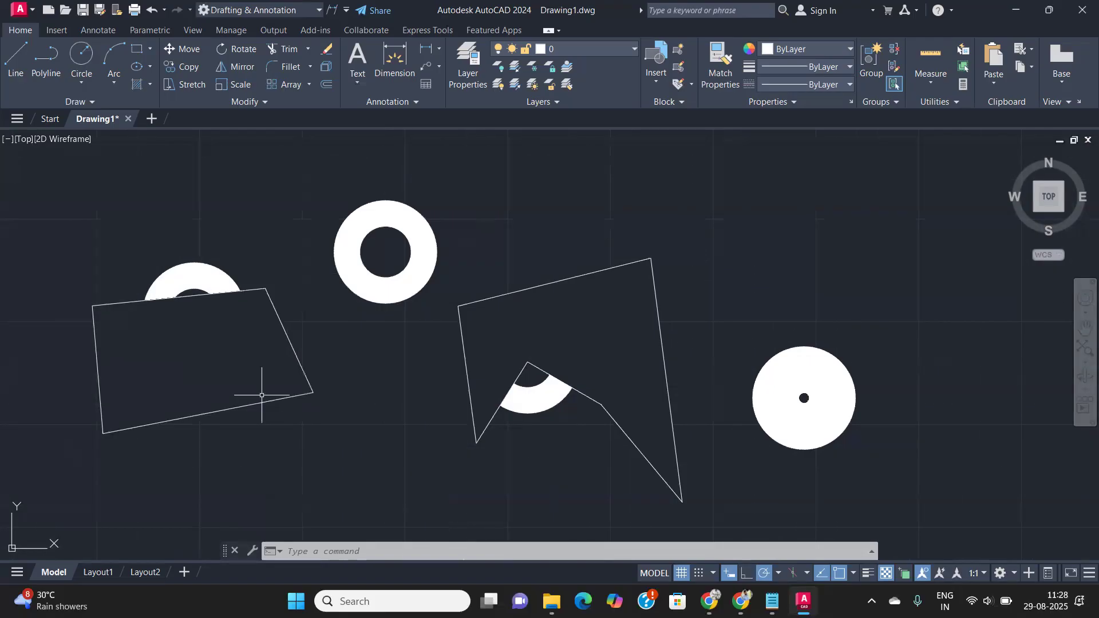
- Set the WIPEOUT Frames option to OFF so the masks show no borders
text(wipe)
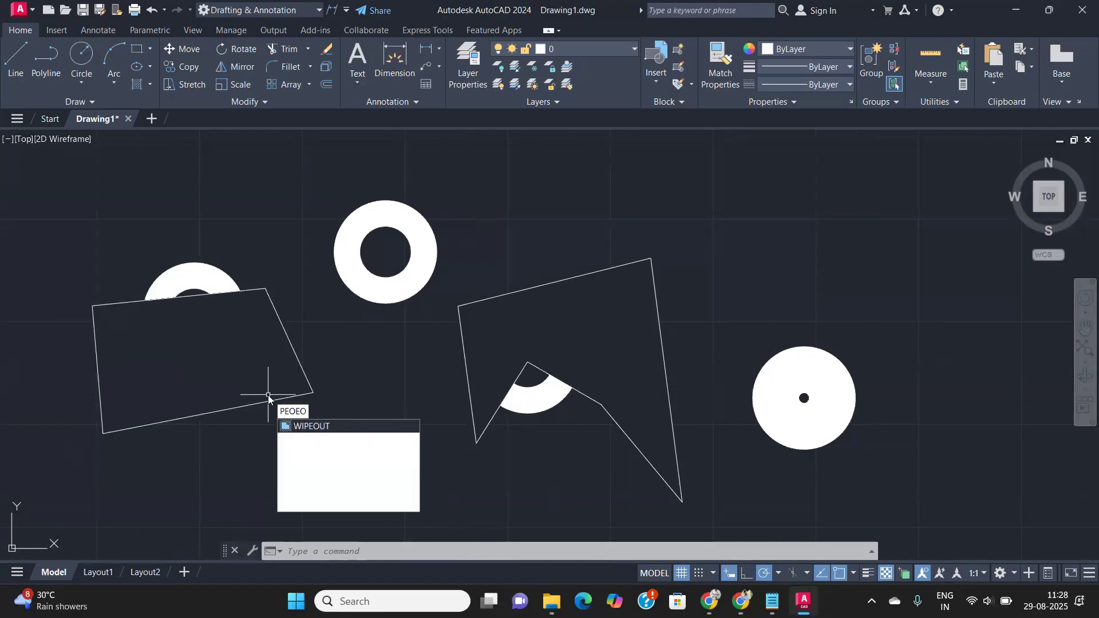
key(Return)
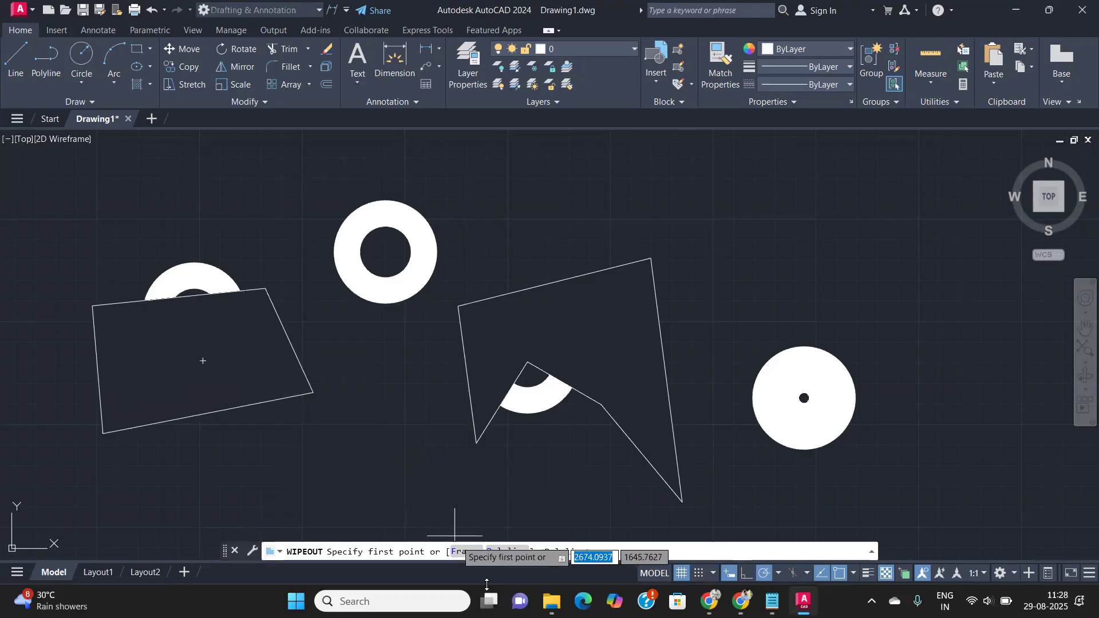
text(f)
key(Return)
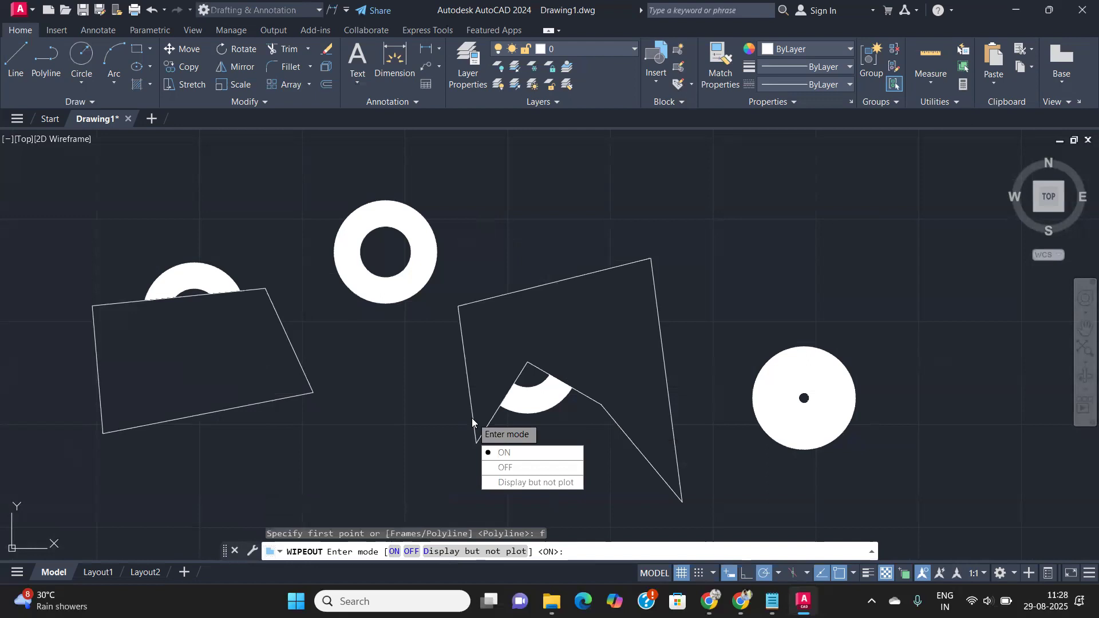
click(515, 468)
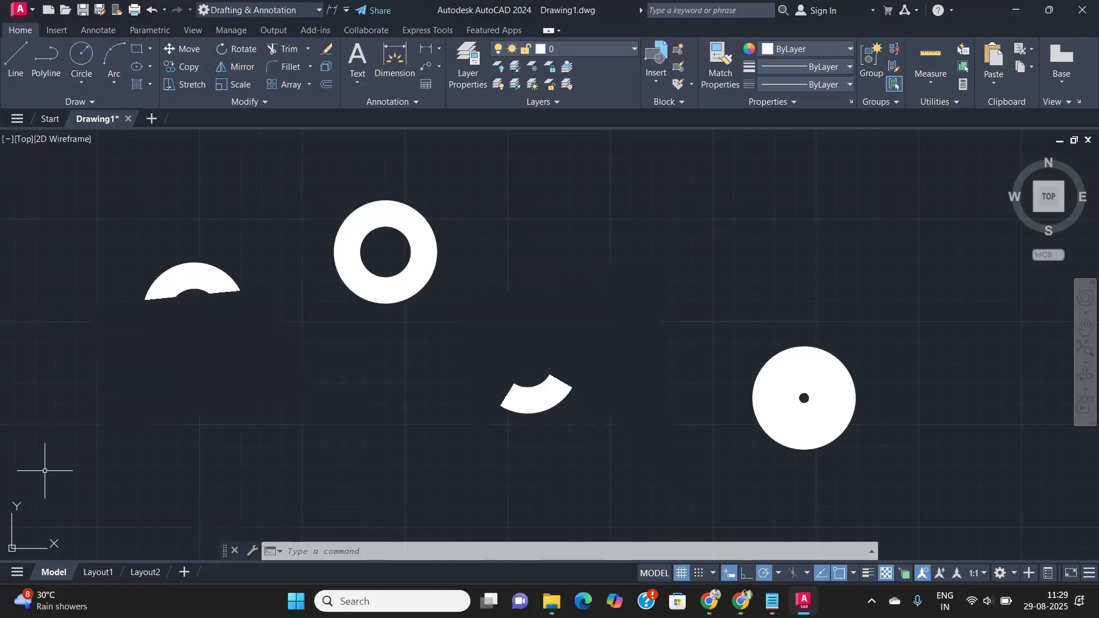
scroll(310, 382, down, 4)
middle_drag(441, 376, 255, 344)
scroll(293, 353, up, 2)
scroll(327, 364, up, 2)
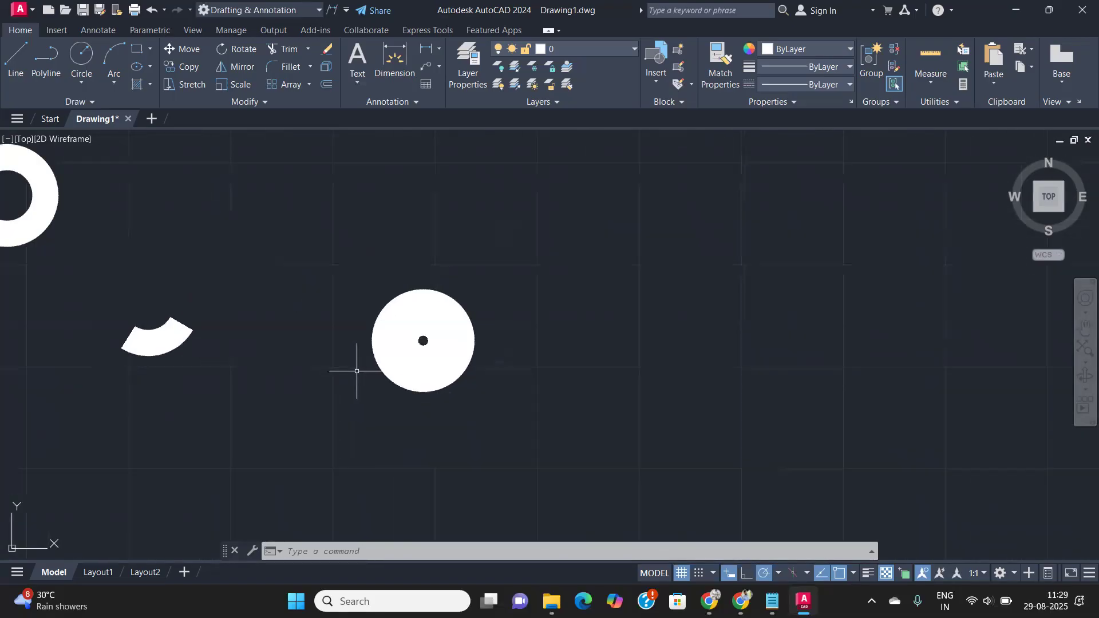
- Draw a rectangle enclosing the near-solid donut
text(c)
key(Return)
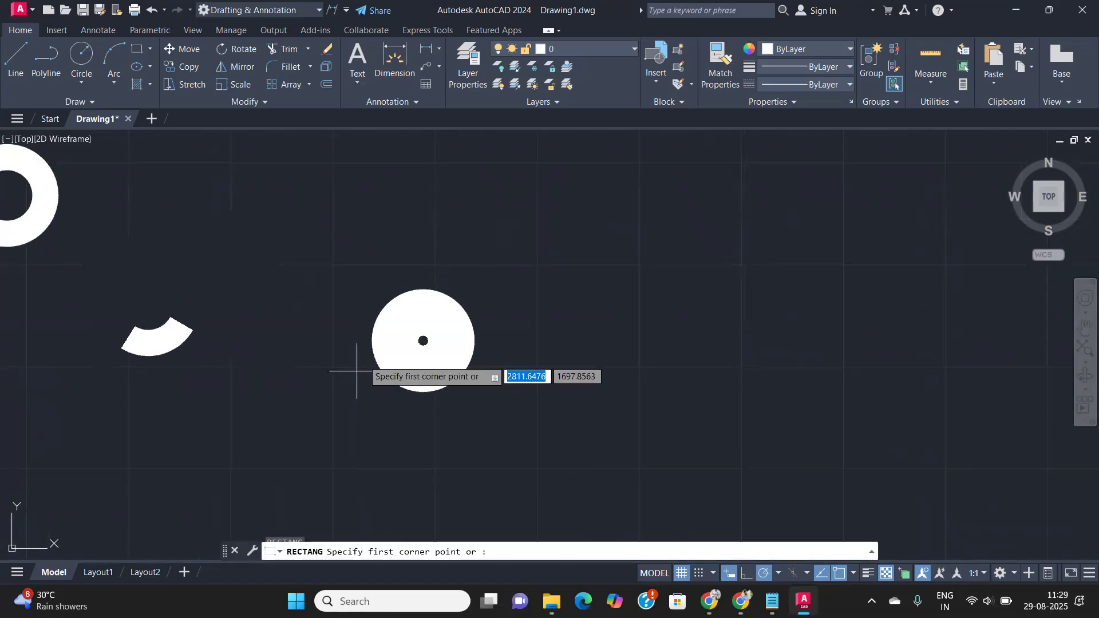
click(346, 264)
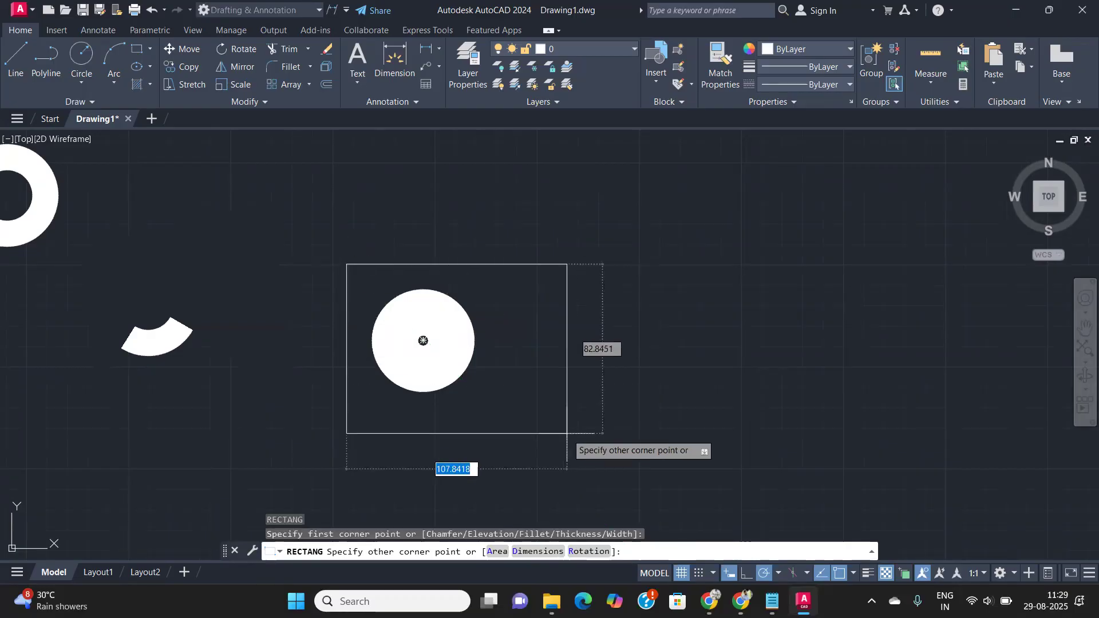
click(513, 419)
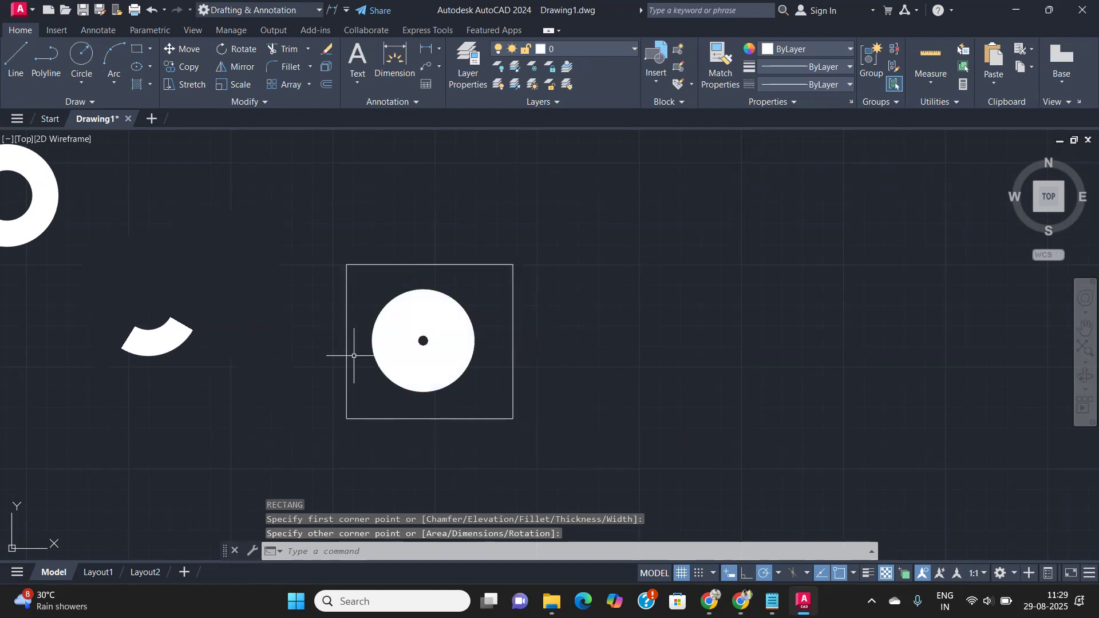
- Convert the rectangle into a wipeout with the Polyline option, keeping the rectangle
text(wip)
key(Return)
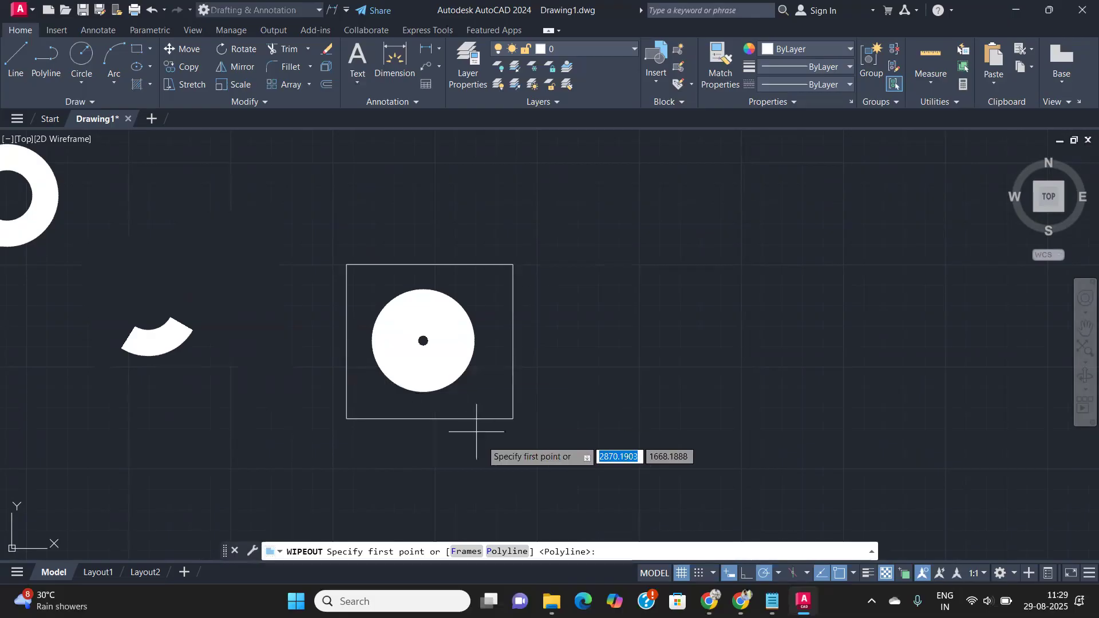
click(490, 552)
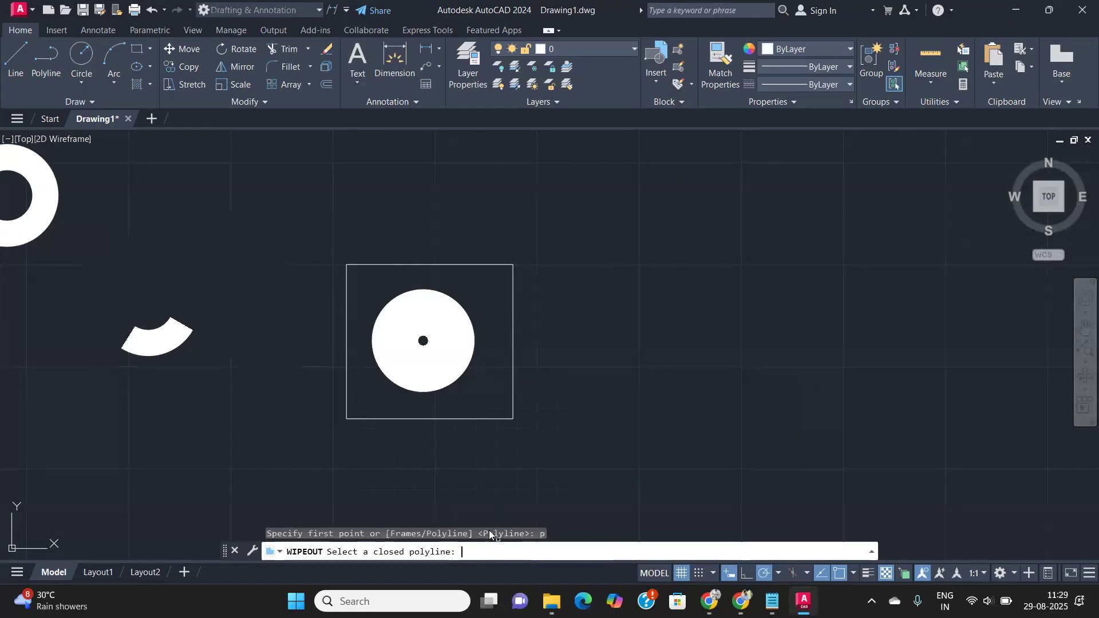
click(511, 372)
key(Return)
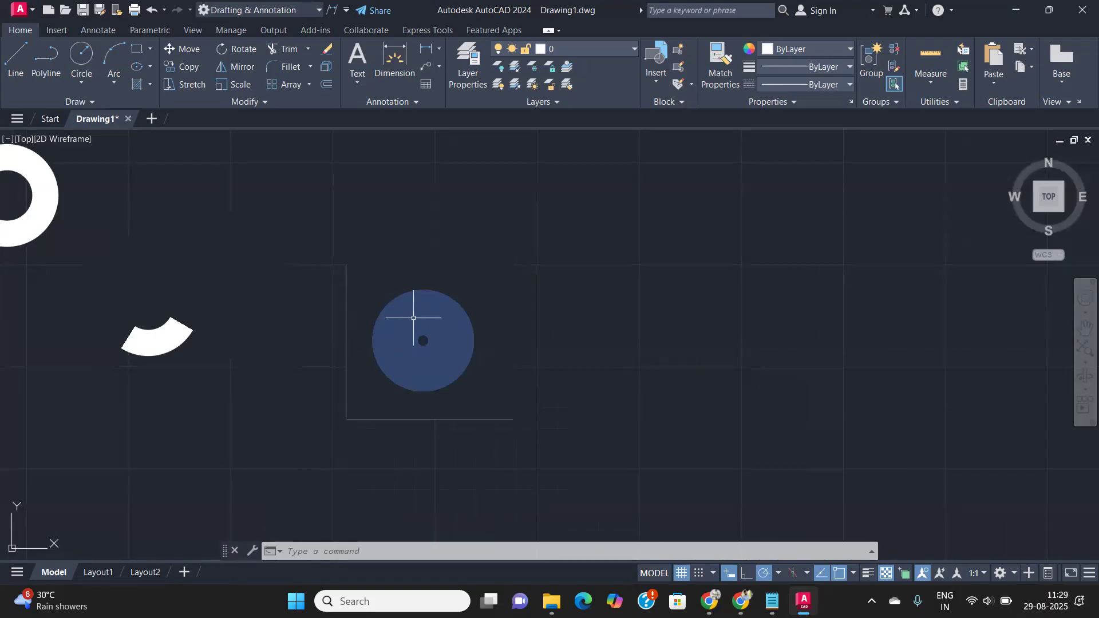
- Try moving the rectangle and its wipeout aside, then undo the move
click(550, 483)
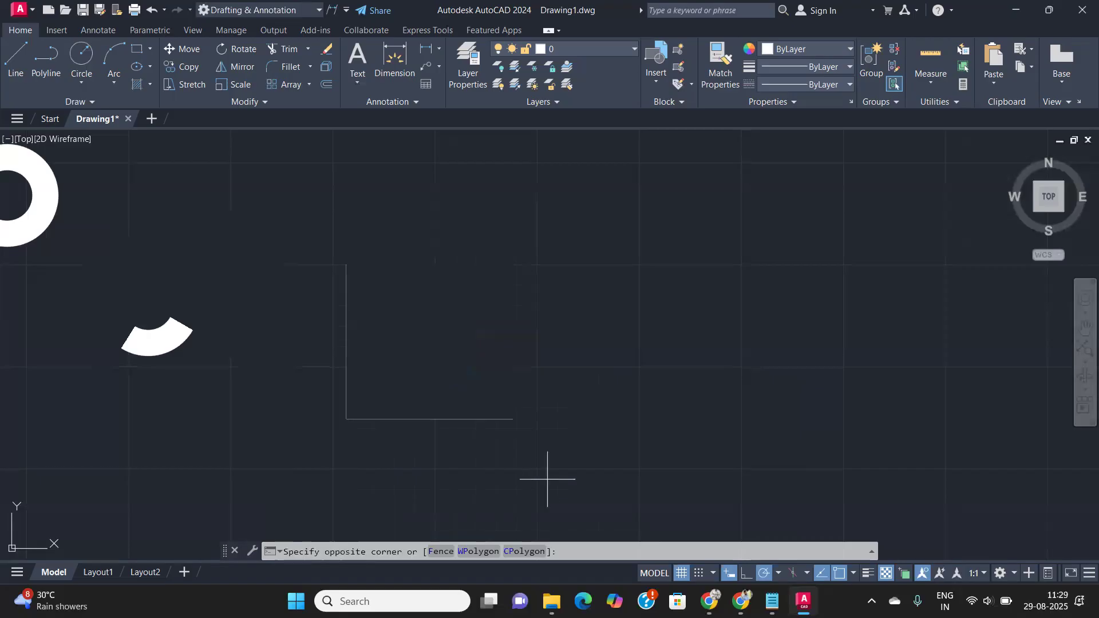
click(504, 413)
text(m)
key(Return)
click(500, 402)
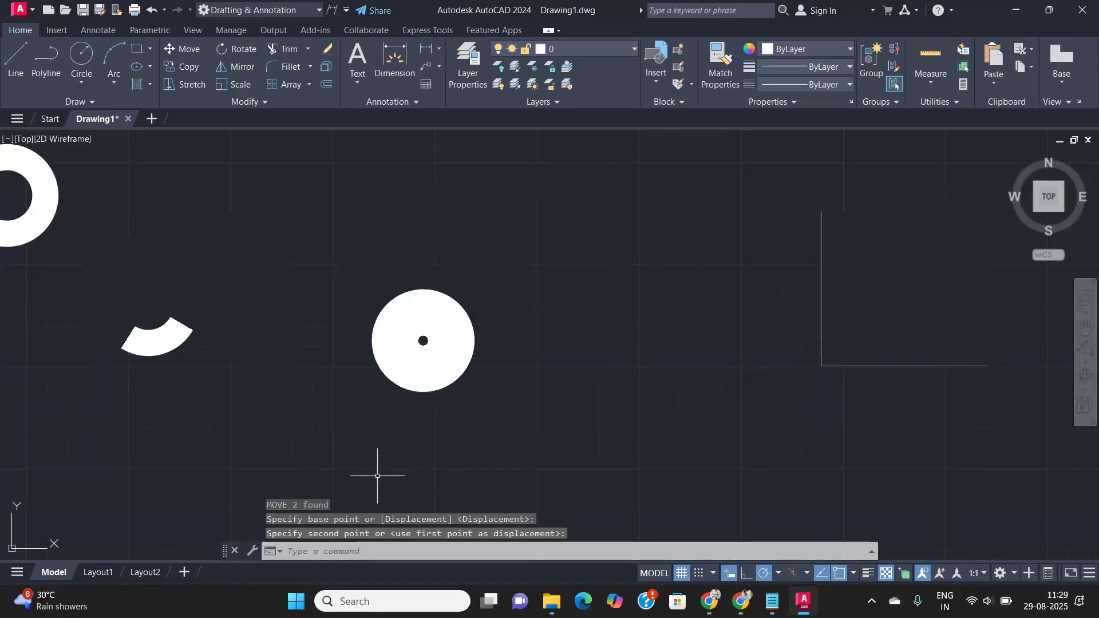
text(z)
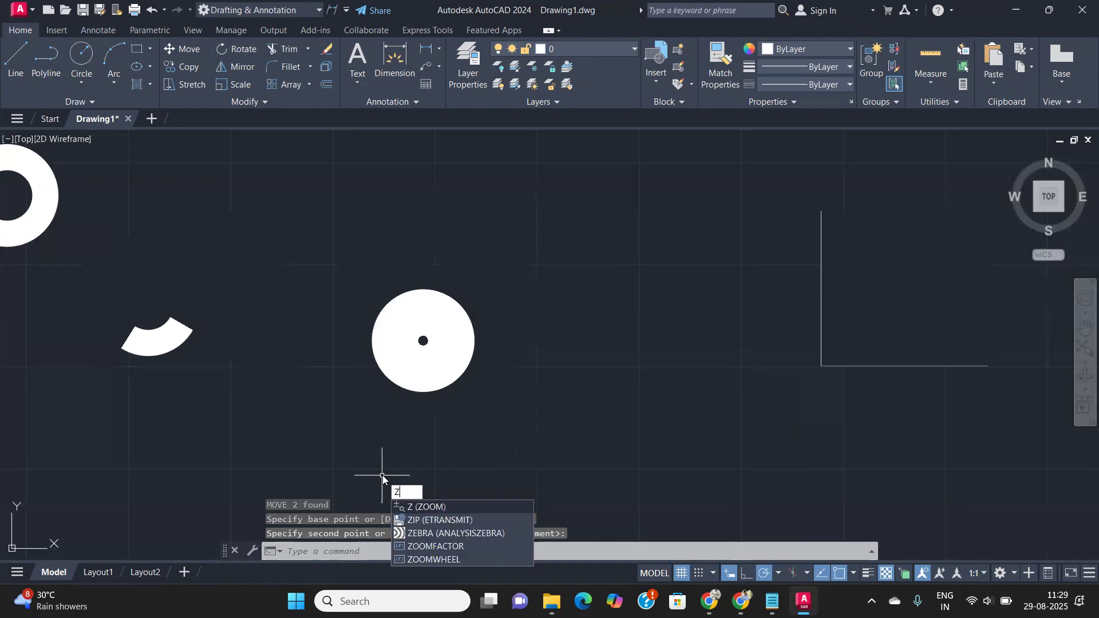
click(535, 463)
click(570, 407)
key(ctrl+z)
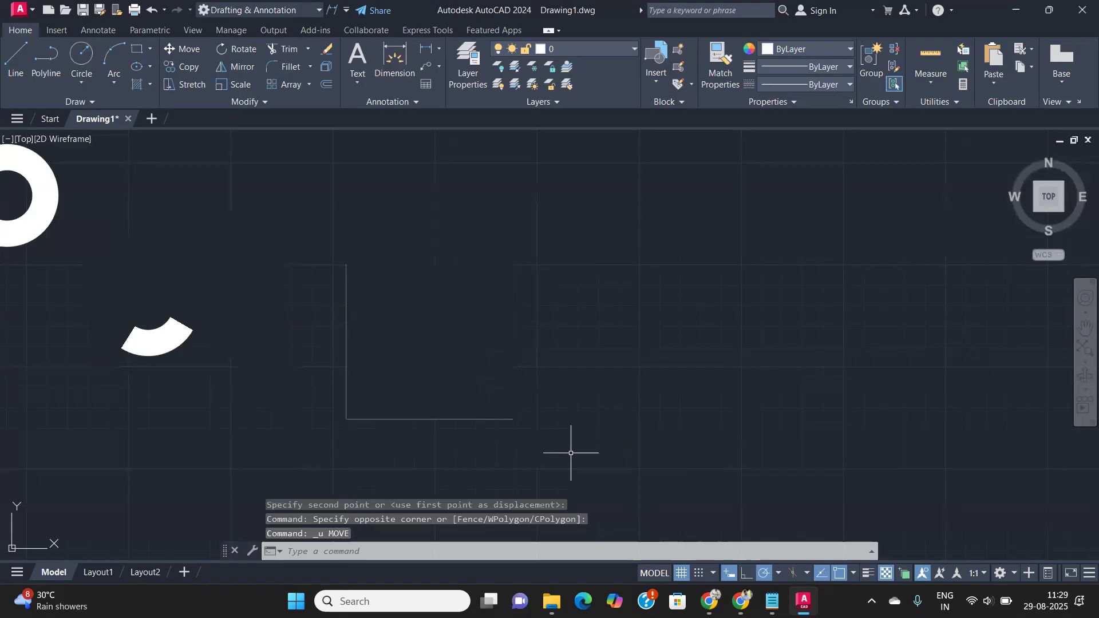
scroll(438, 367, down, 4)
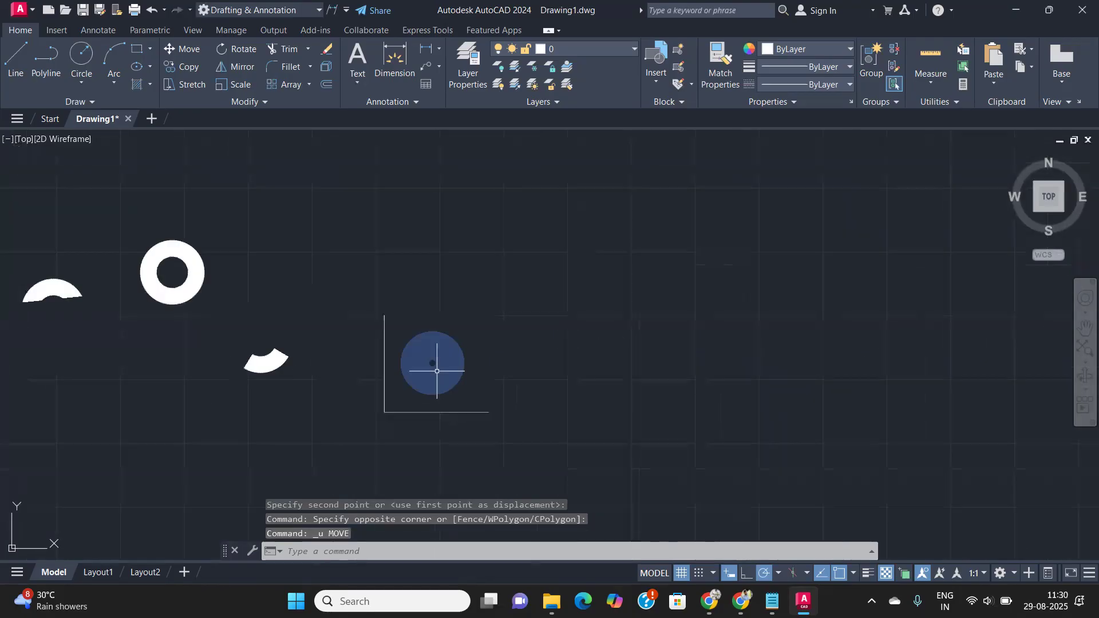
middle_drag(439, 361, 510, 339)
middle_drag(328, 372, 429, 361)
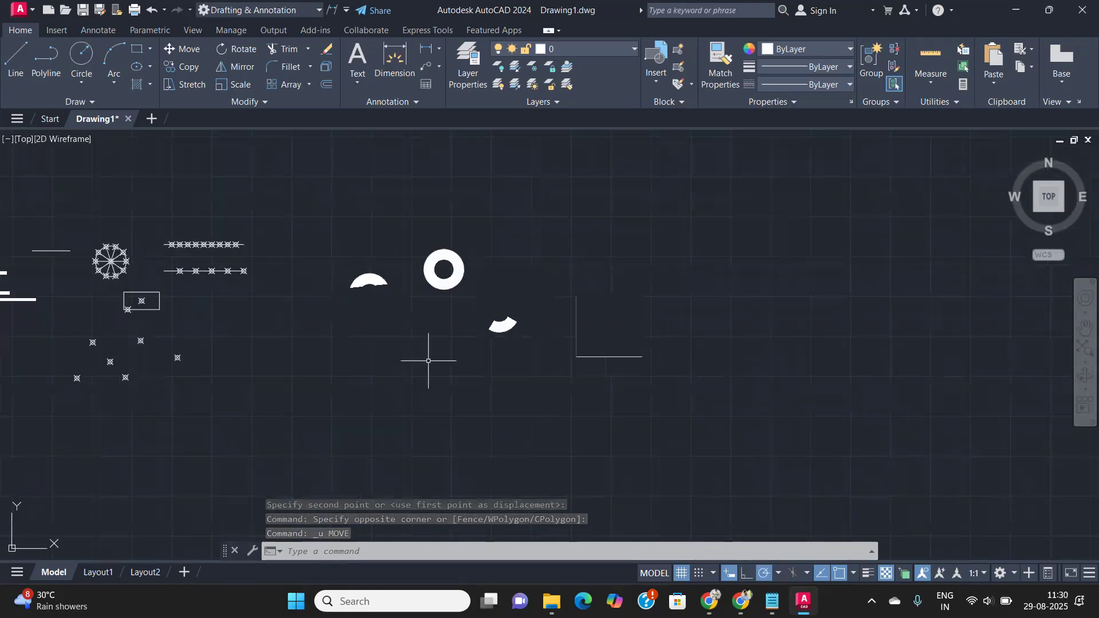
middle_drag(235, 349, 449, 351)
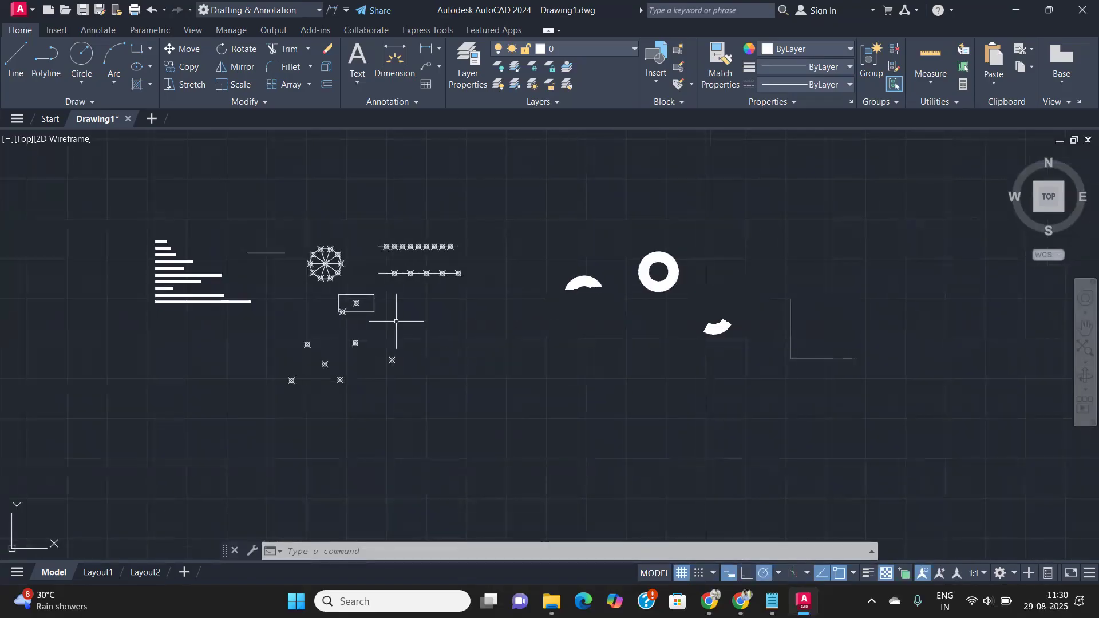
scroll(343, 320, up, 8)
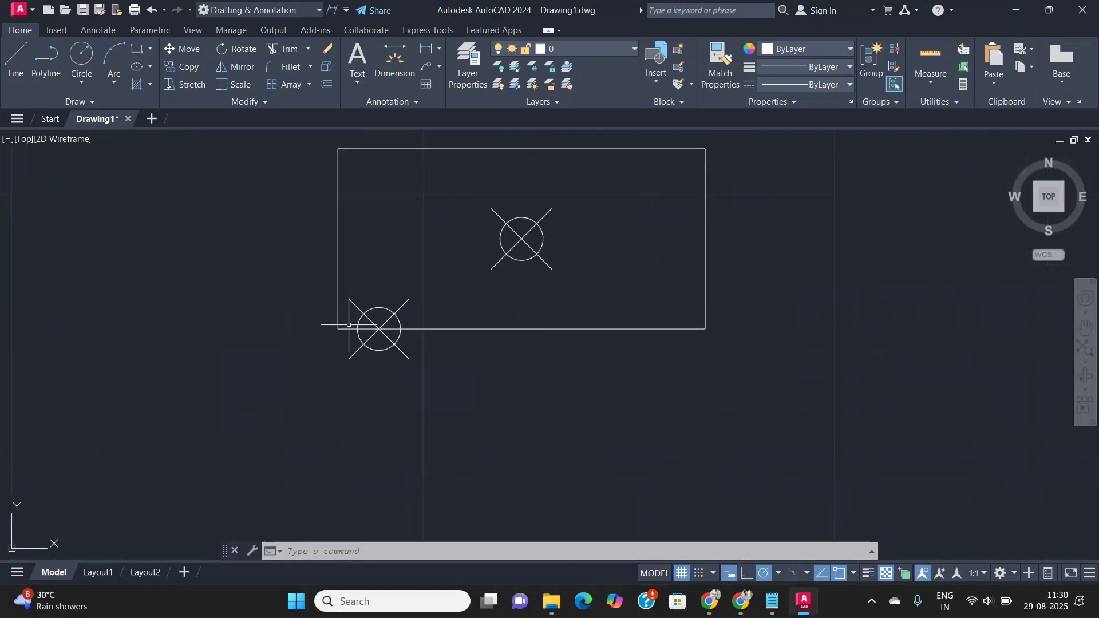
scroll(349, 324, down, 6)
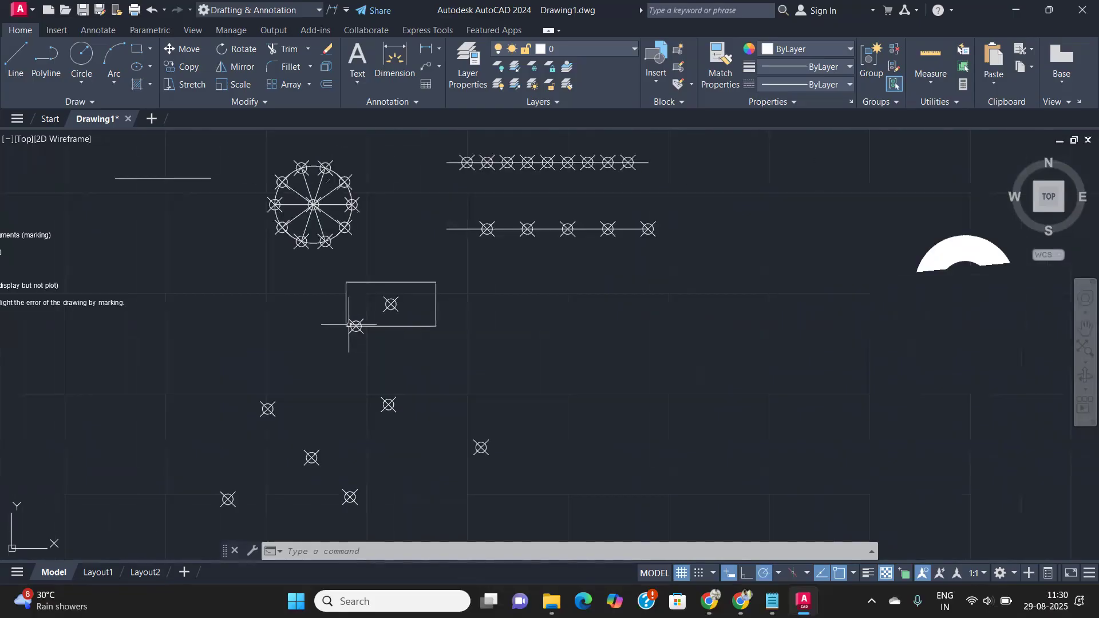
scroll(348, 324, down, 2)
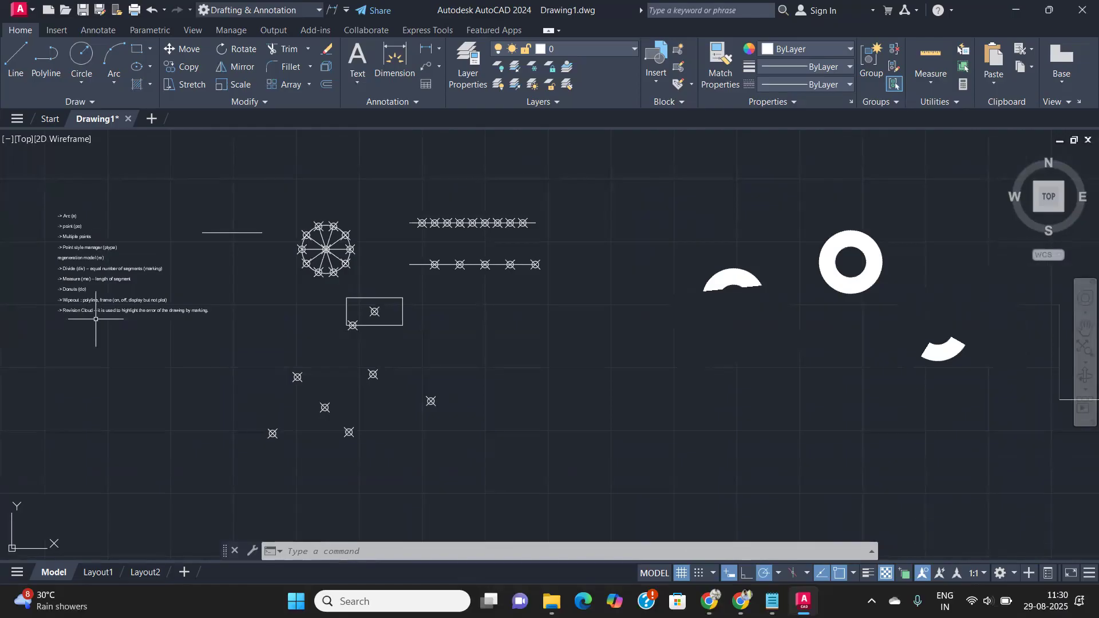
scroll(94, 318, up, 6)
middle_drag(89, 315, 279, 354)
scroll(281, 355, up, 2)
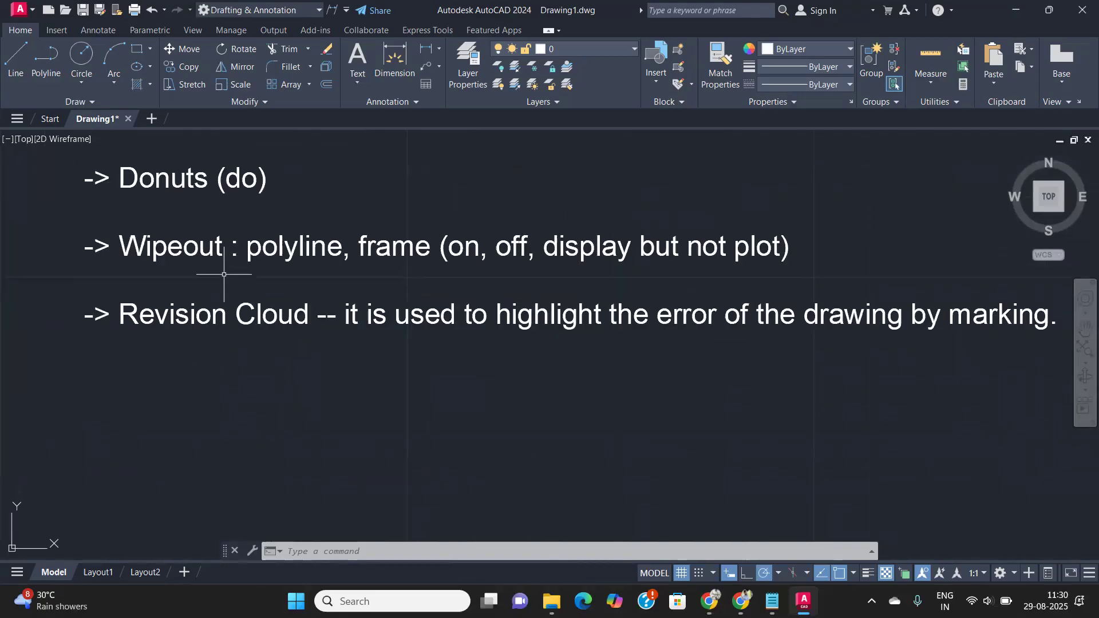
scroll(273, 320, down, 4)
scroll(336, 343, up, 2)
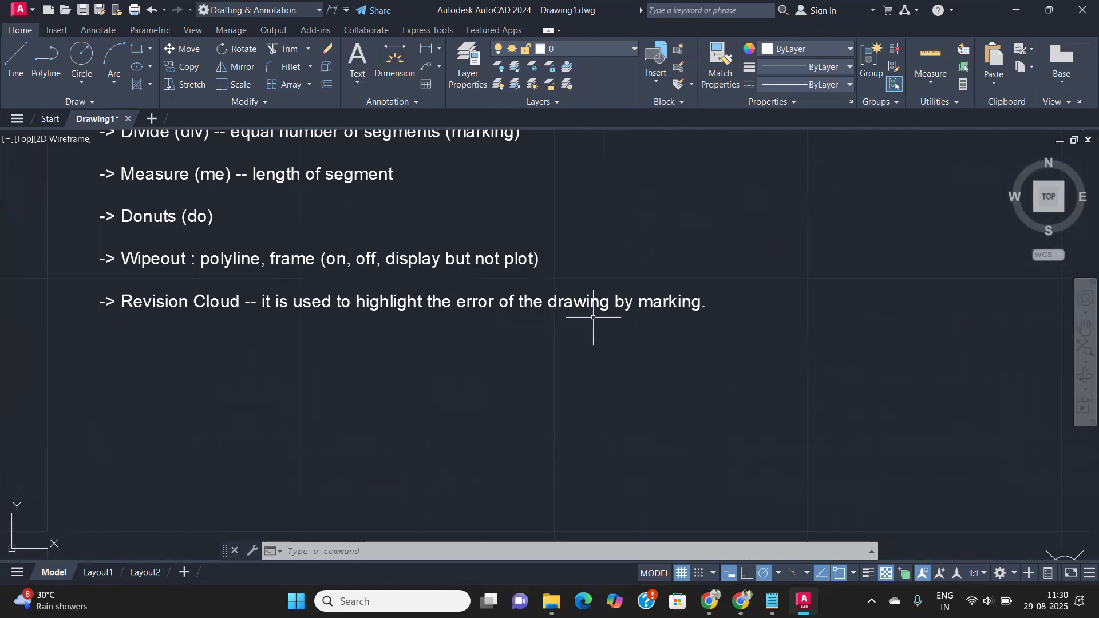
scroll(654, 319, down, 2)
middle_drag(654, 337, 355, 401)
scroll(353, 402, down, 2)
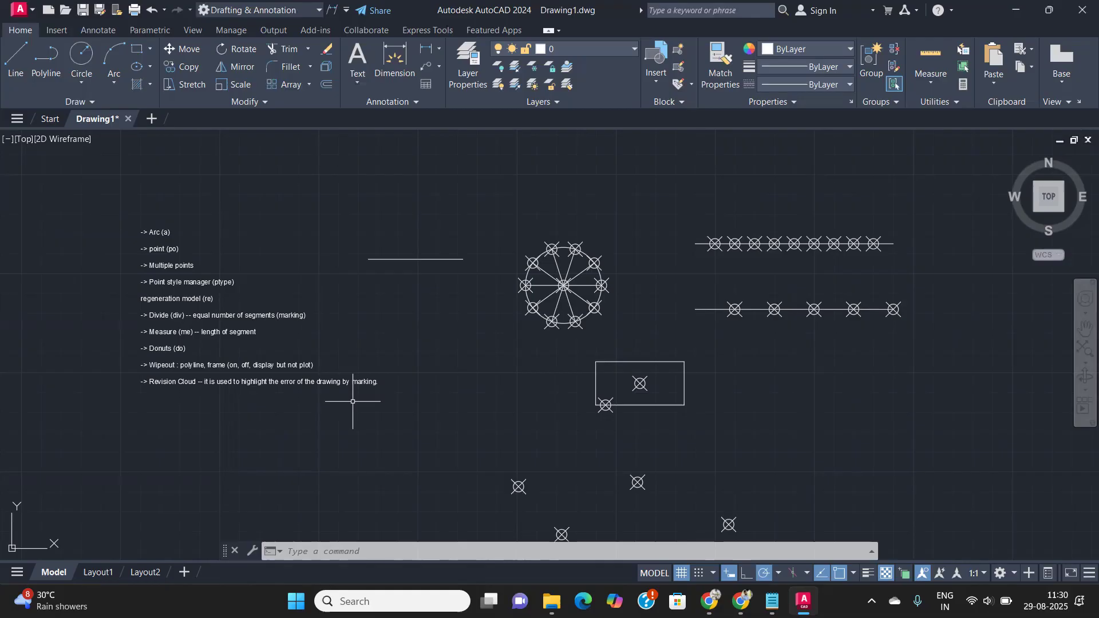
- Draw a Rectangular revision cloud around one scattered circle-with-cross point marker
click(61, 101)
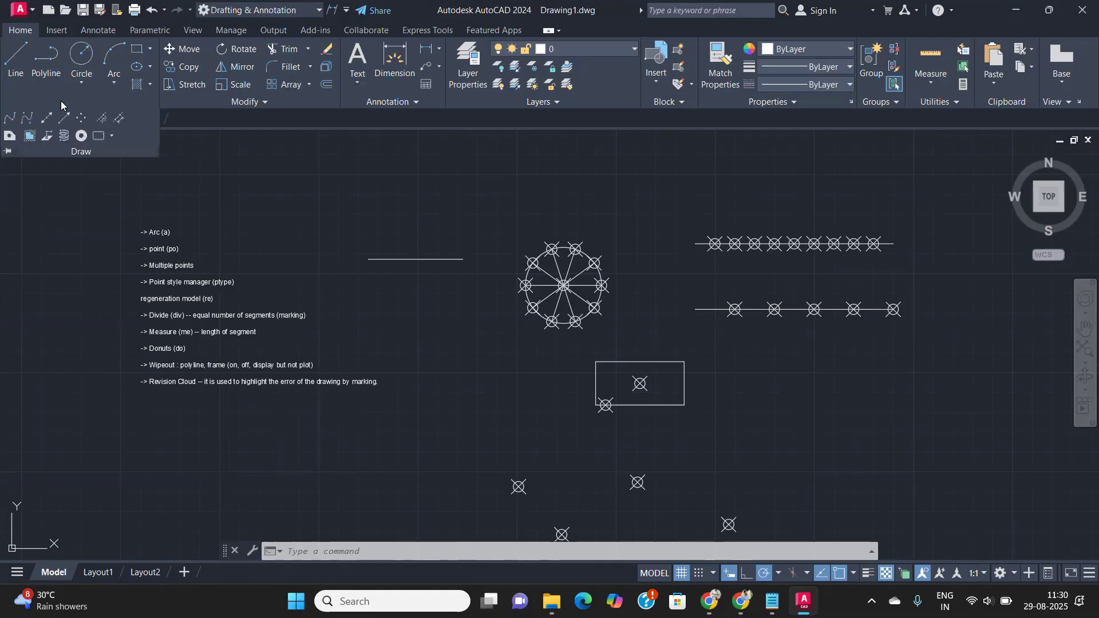
click(112, 137)
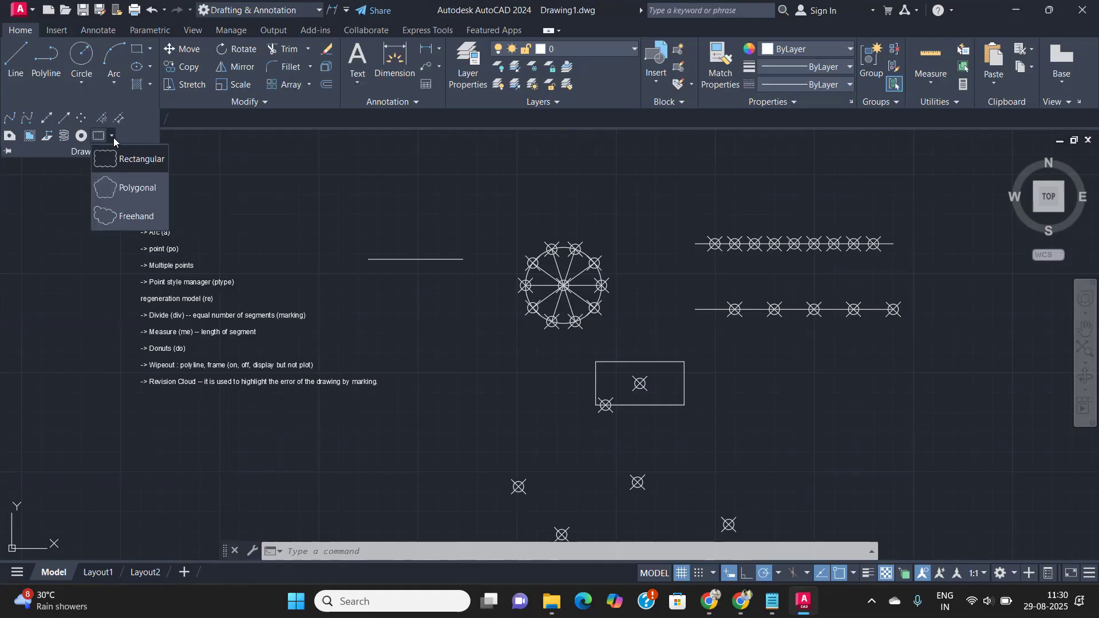
click(143, 159)
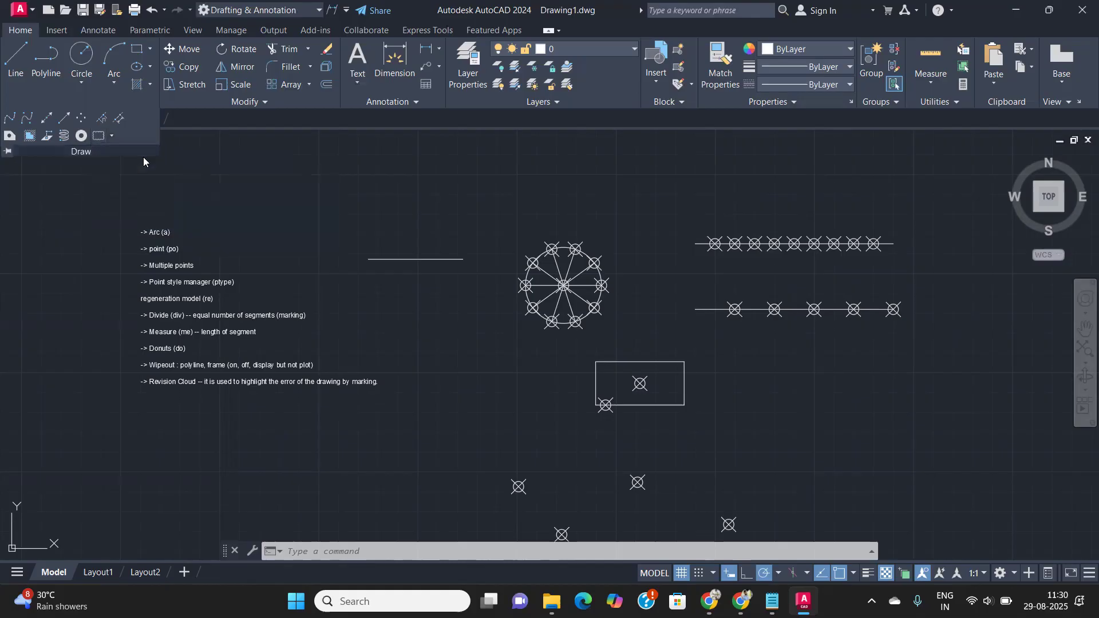
scroll(584, 337, down, 4)
middle_drag(628, 355, 555, 304)
scroll(592, 386, up, 6)
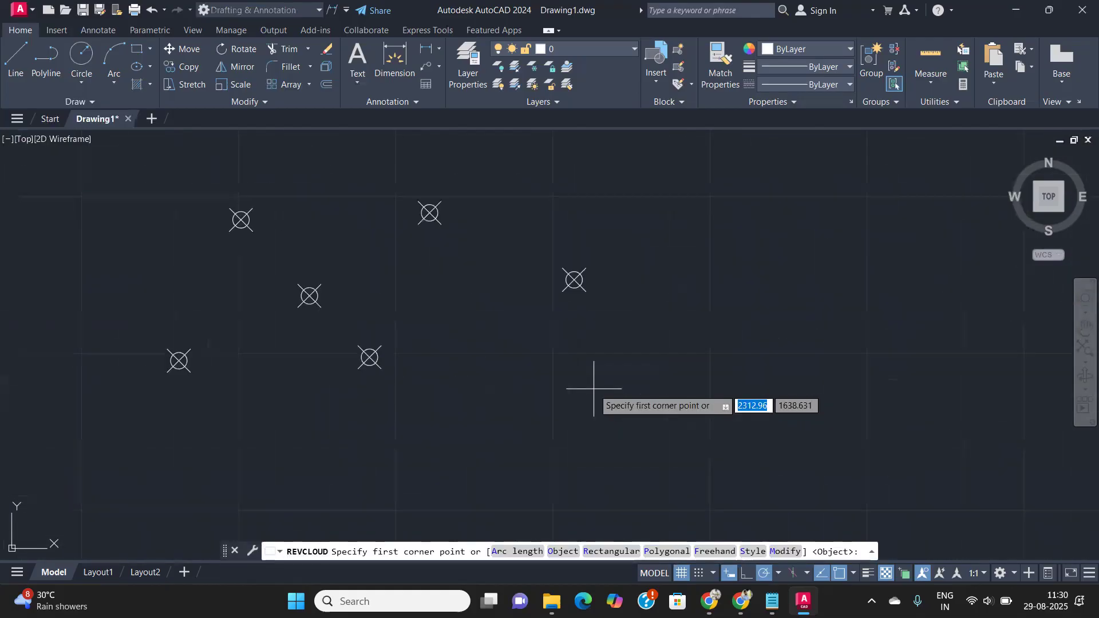
click(535, 238)
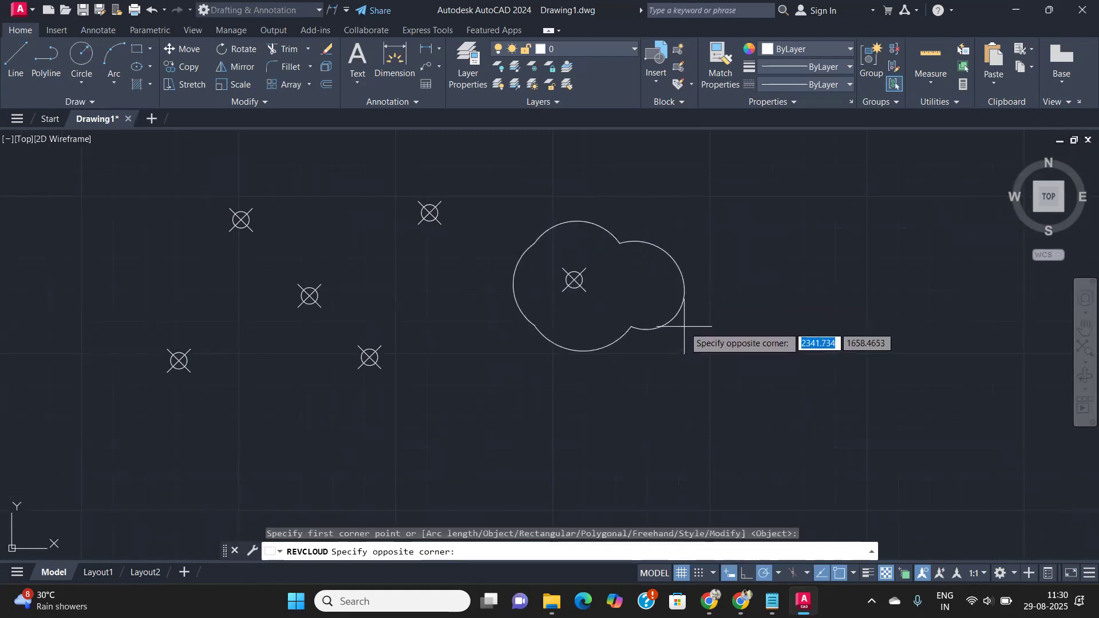
click(665, 339)
middle_drag(597, 326, 400, 287)
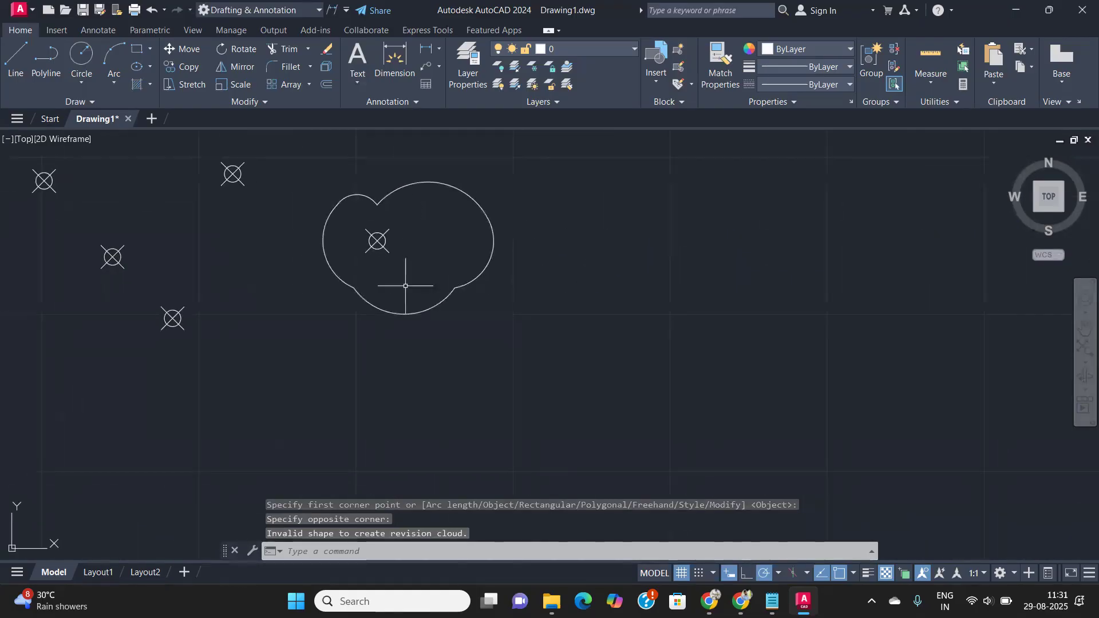
click(85, 100)
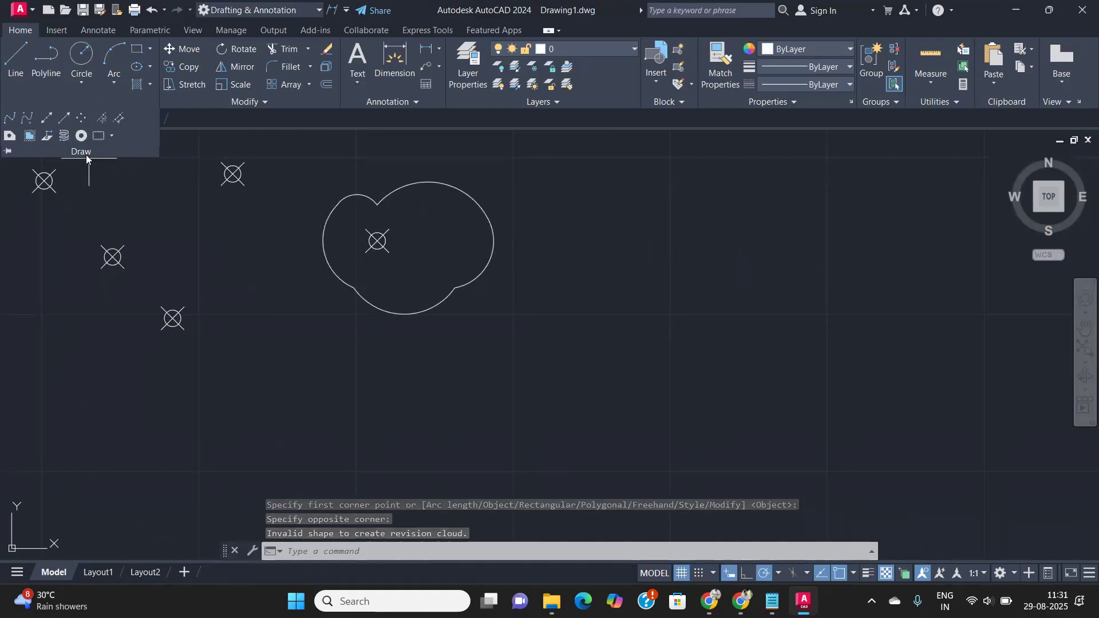
- Begin a rectangular revision cloud, then pan the drawing to reframe the open area
click(112, 137)
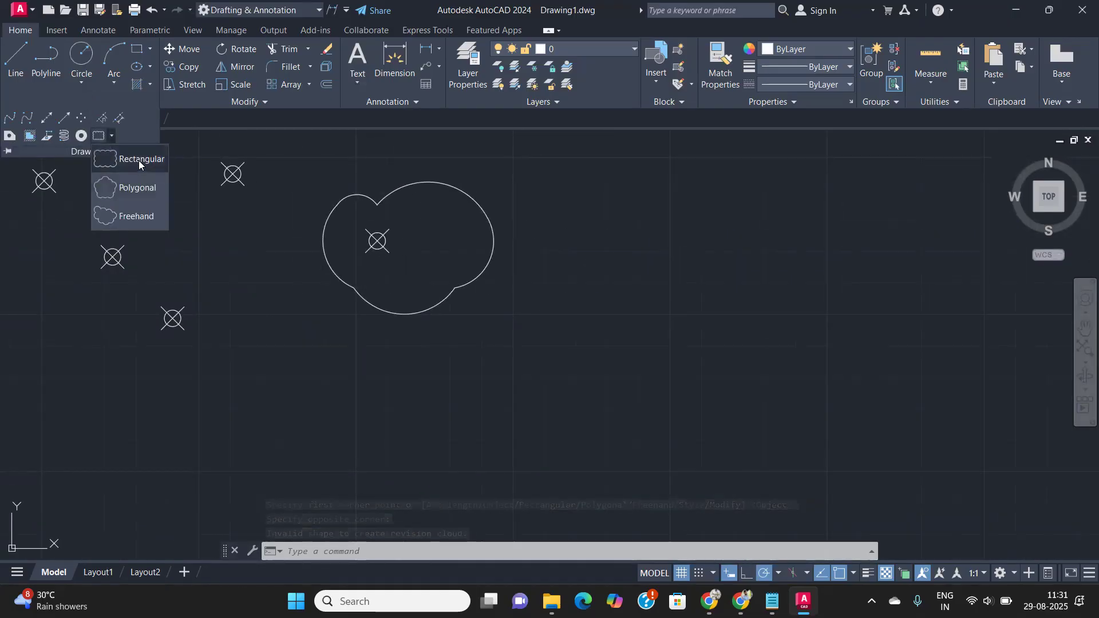
click(138, 160)
click(611, 387)
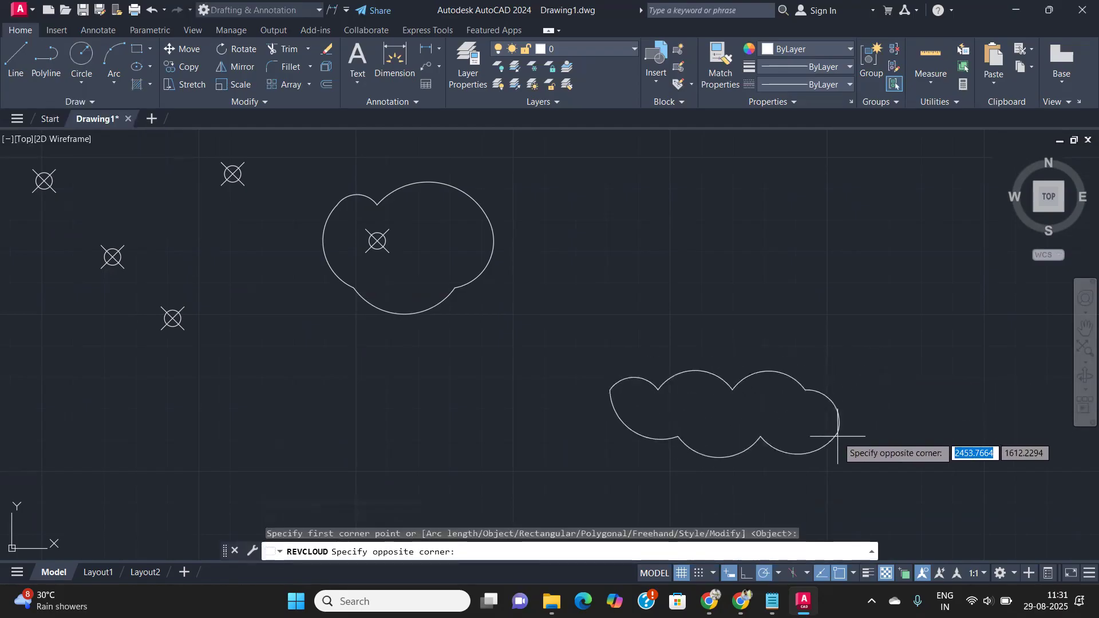
scroll(764, 433, up, 4)
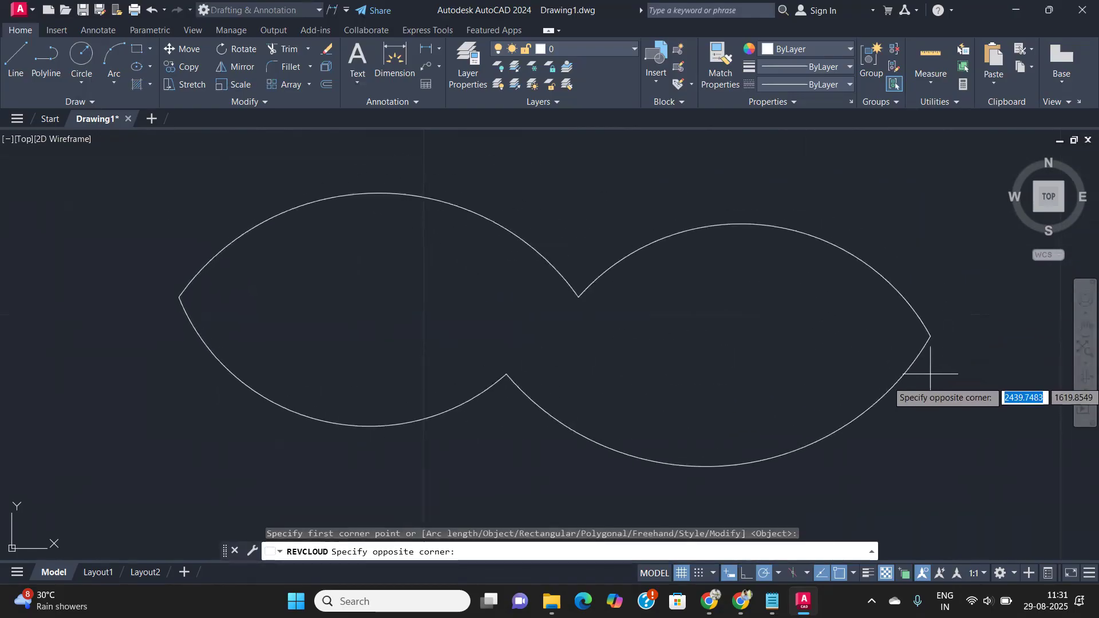
click(878, 444)
scroll(869, 398, down, 5)
middle_drag(848, 382, 582, 243)
scroll(647, 280, down, 5)
middle_drag(636, 283, 476, 316)
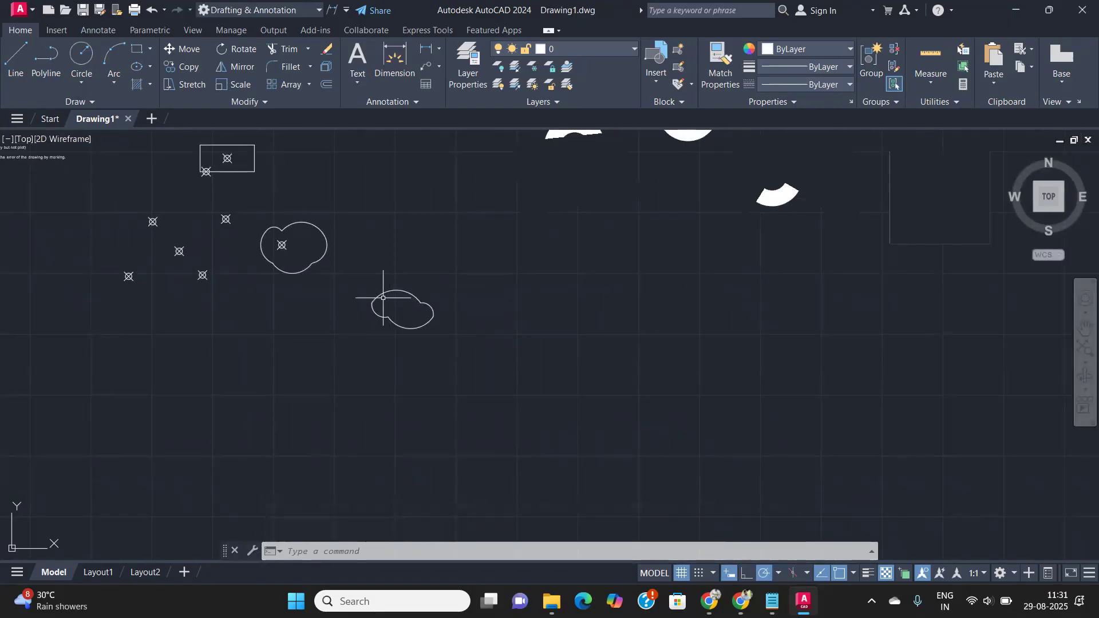
- Draw the large rectangular revision cloud by two opposite corners right of the small cloud
click(93, 101)
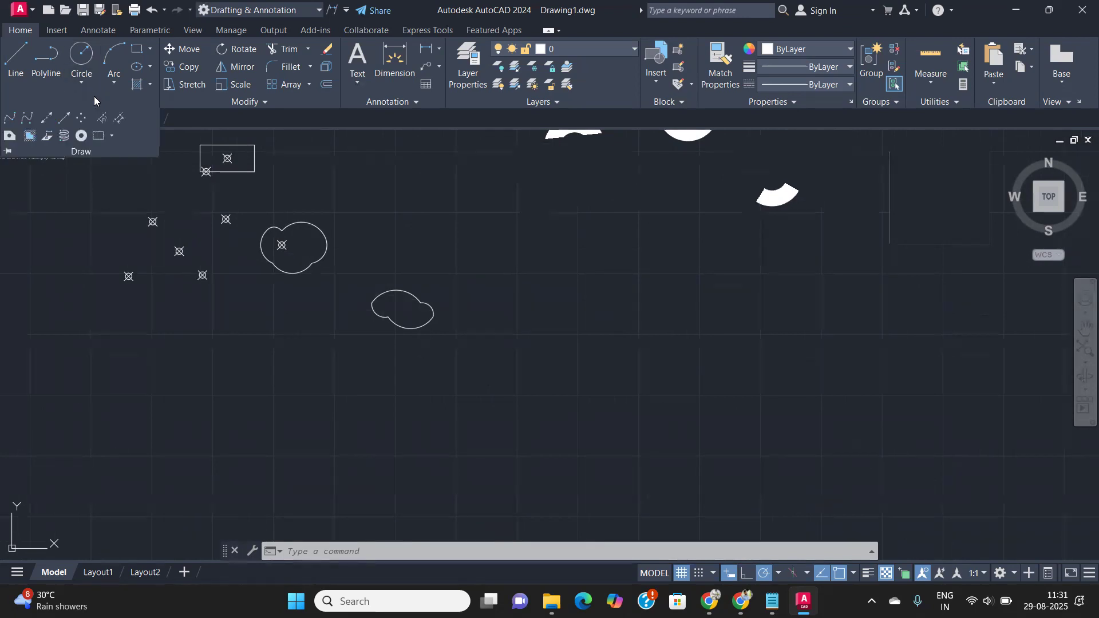
click(114, 135)
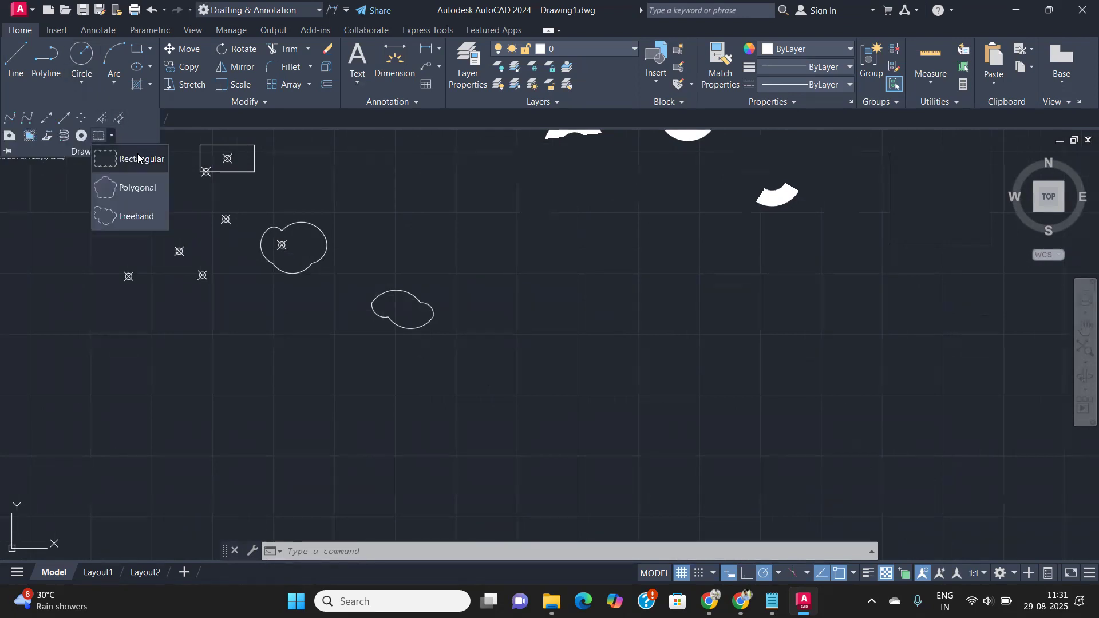
click(518, 404)
click(762, 276)
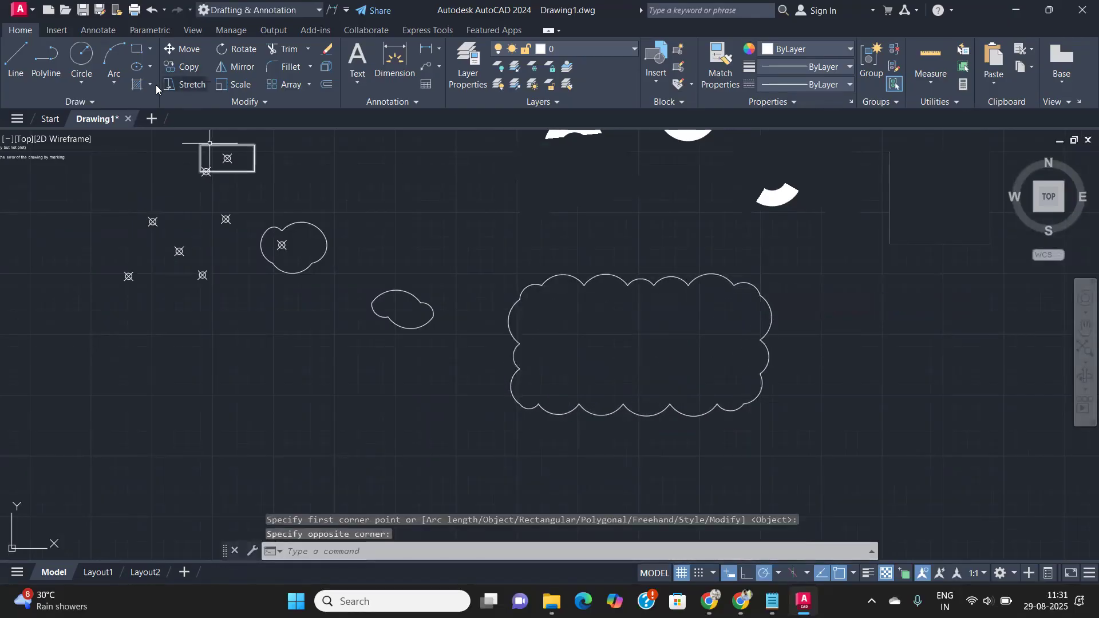
click(103, 107)
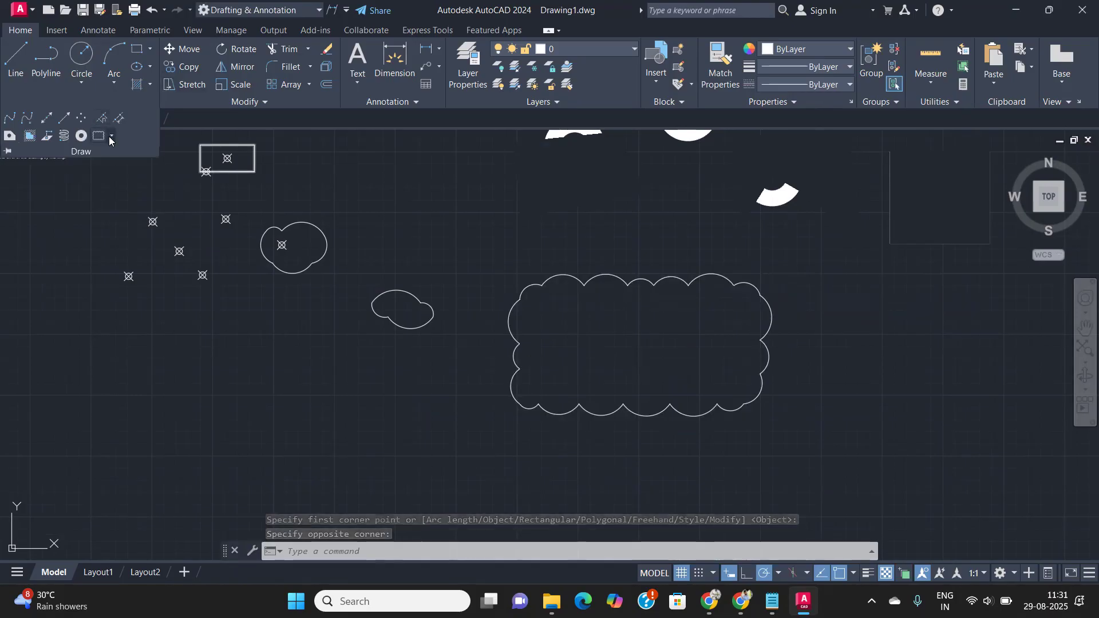
- Draw a five-vertex Polygonal revision cloud around the four point markers on the left
click(111, 136)
click(127, 189)
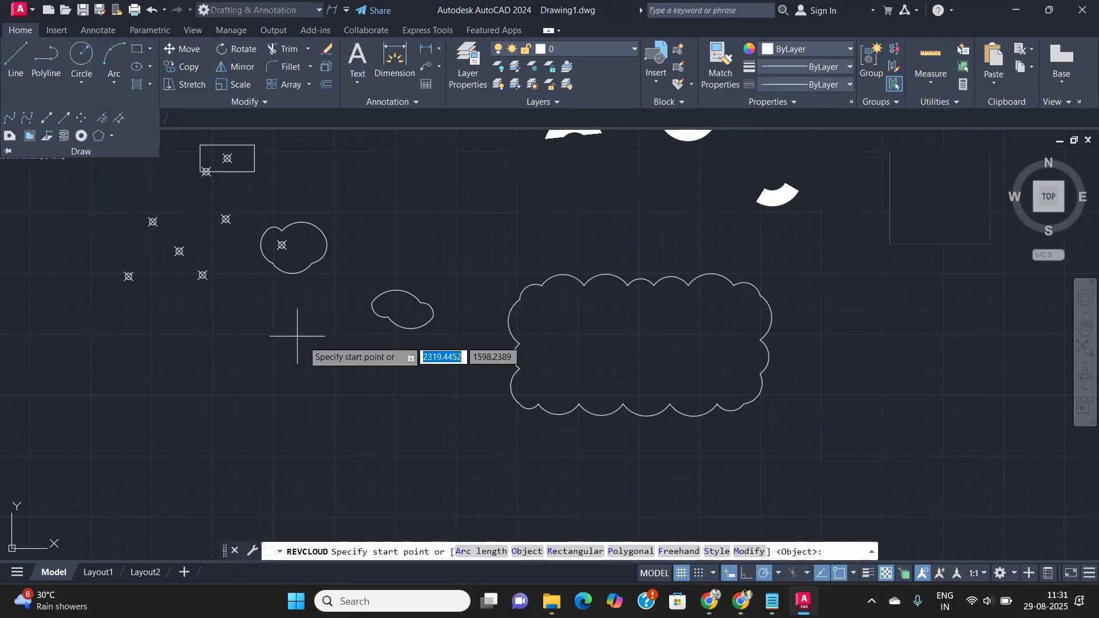
middle_drag(198, 315, 261, 290)
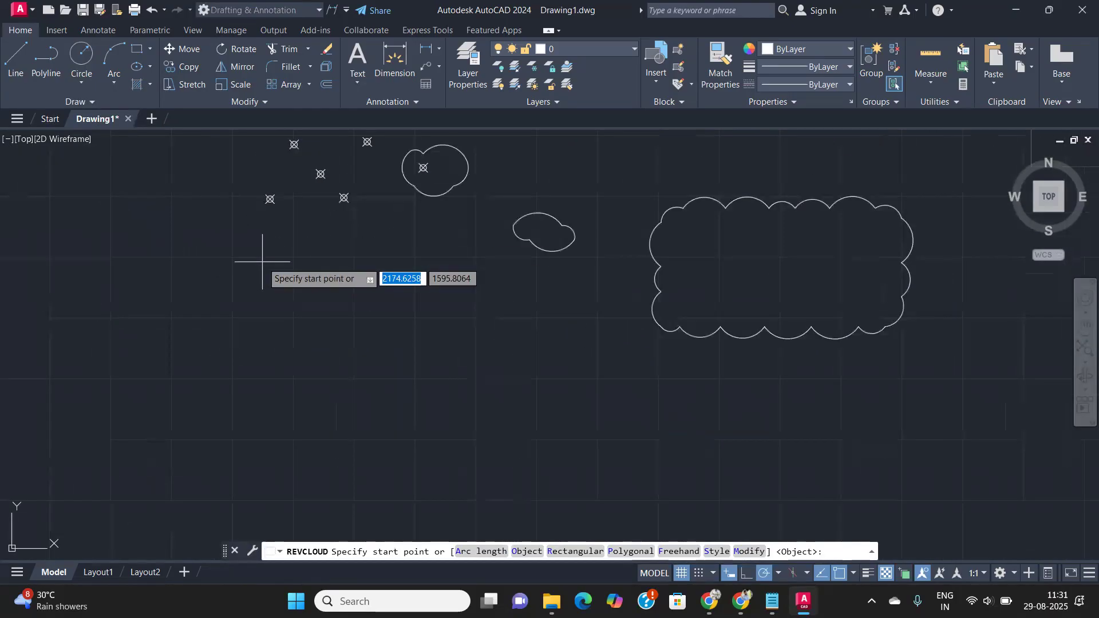
click(264, 221)
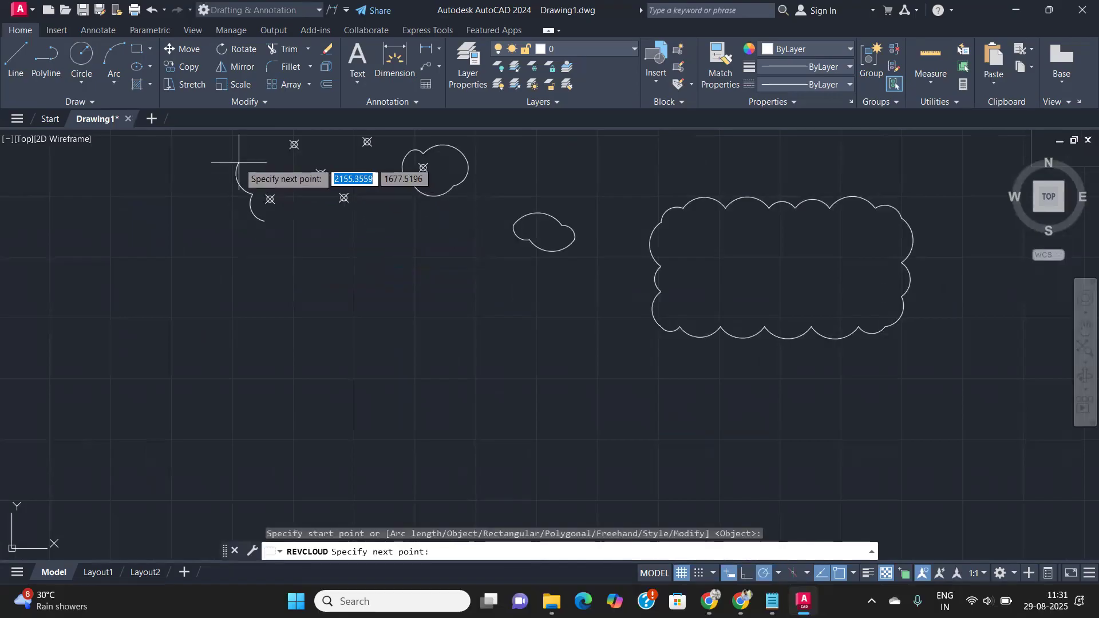
click(256, 175)
click(295, 160)
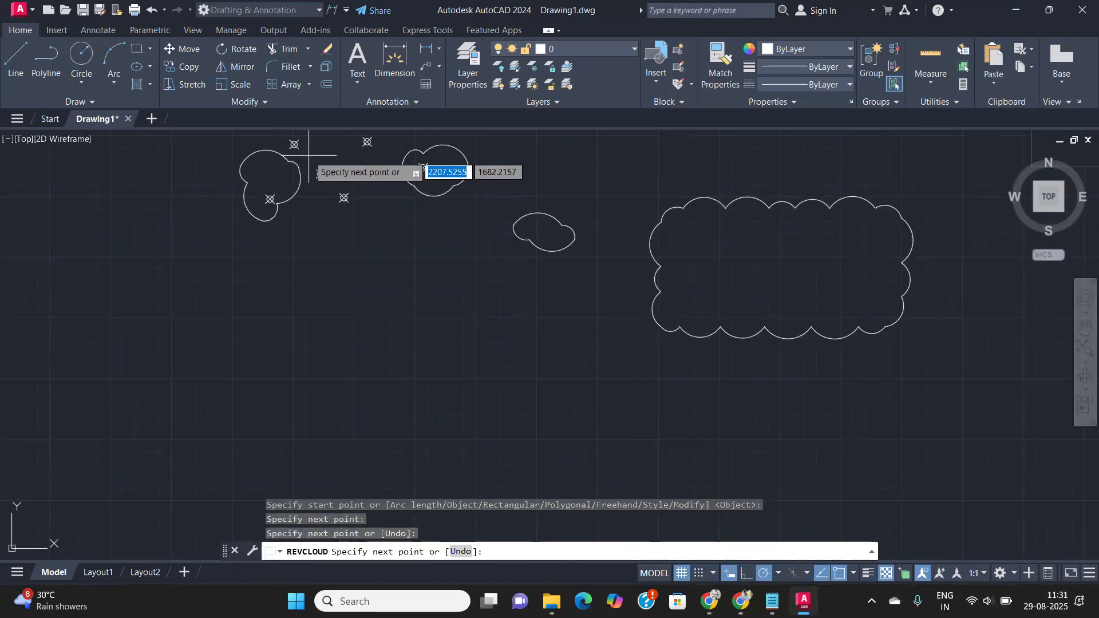
click(369, 200)
click(406, 288)
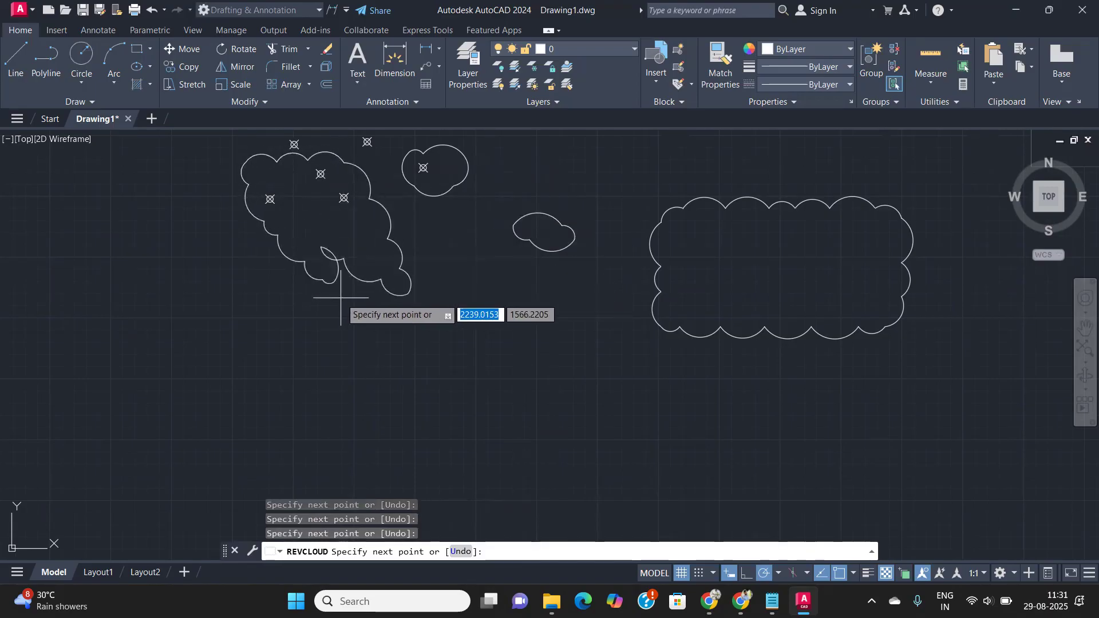
key(Return)
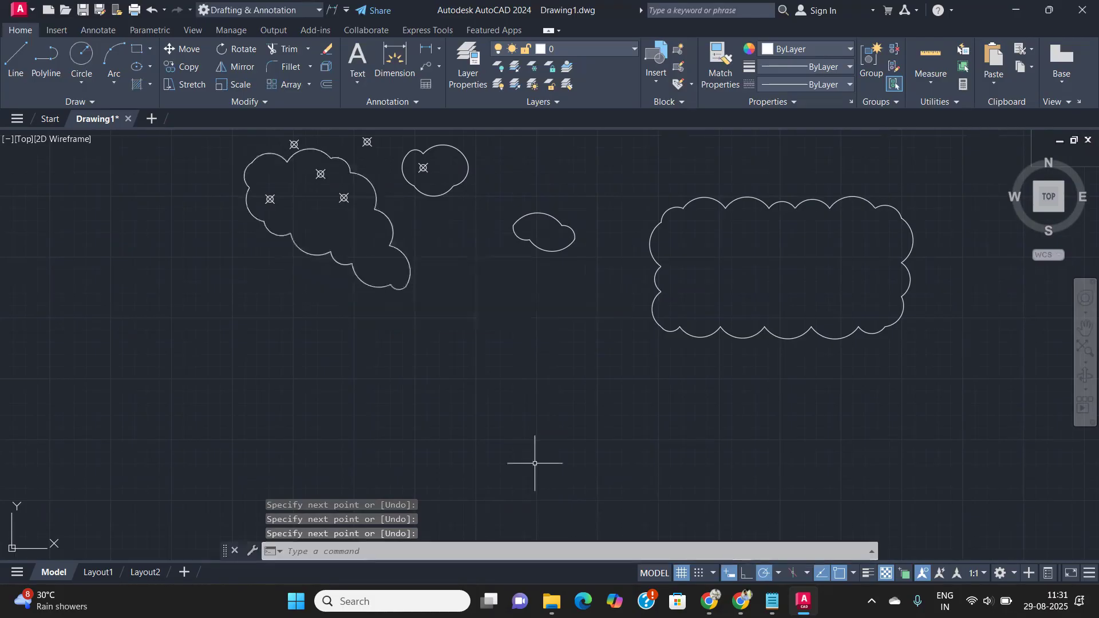
scroll(369, 355, down, 1)
middle_drag(399, 310, 351, 291)
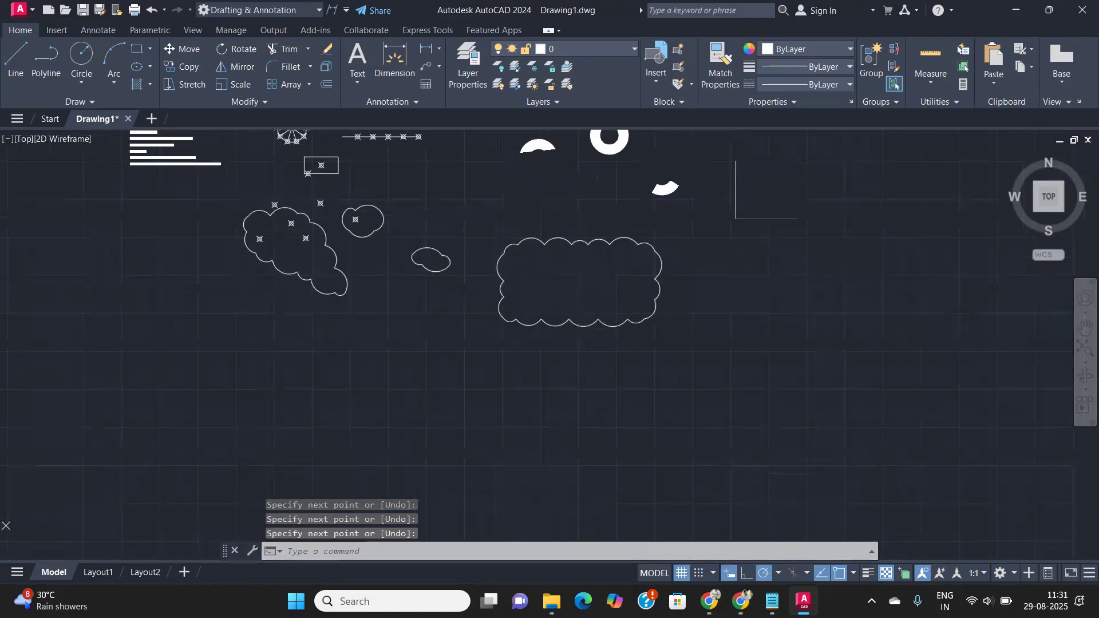
scroll(427, 323, up, 2)
scroll(428, 325, down, 2)
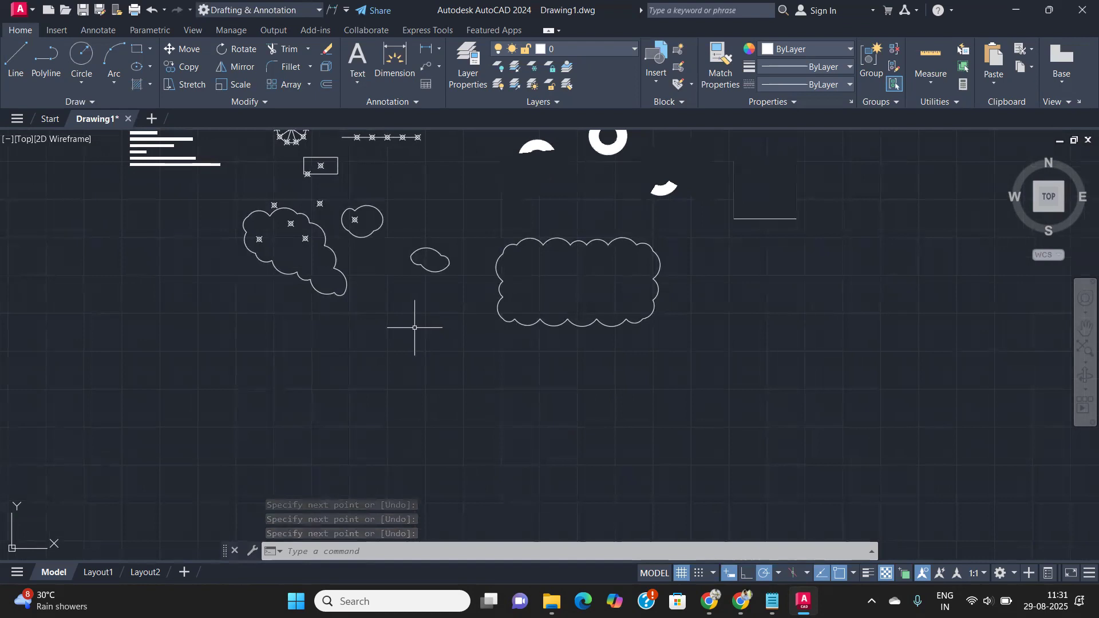
middle_drag(415, 327, 351, 307)
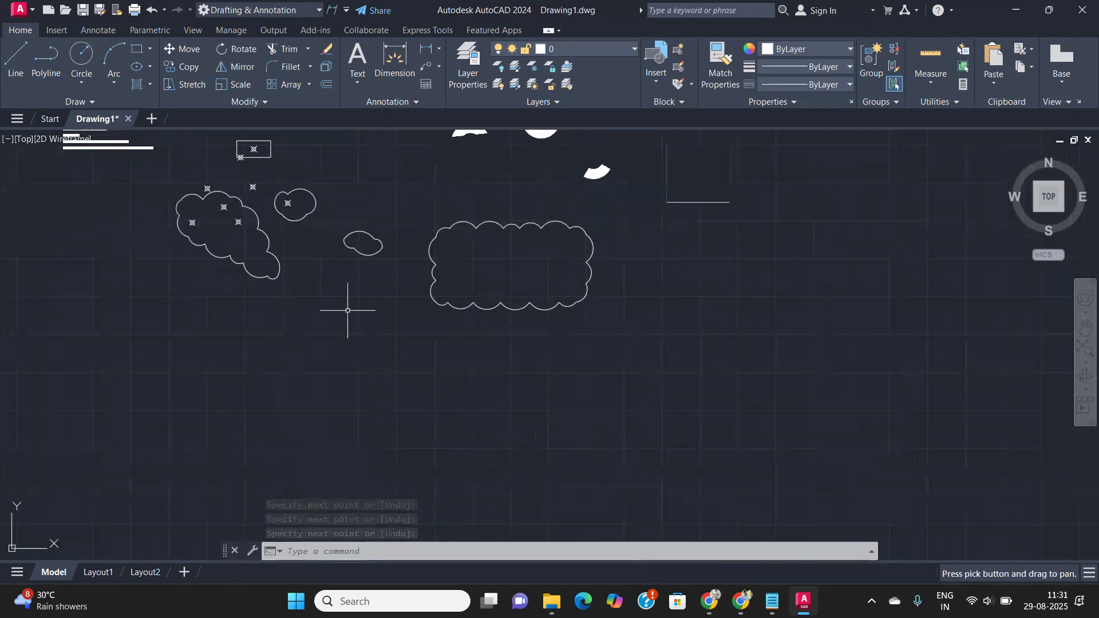
- Trace a Freehand revision cloud around the partly masked donut arc
click(91, 103)
click(112, 137)
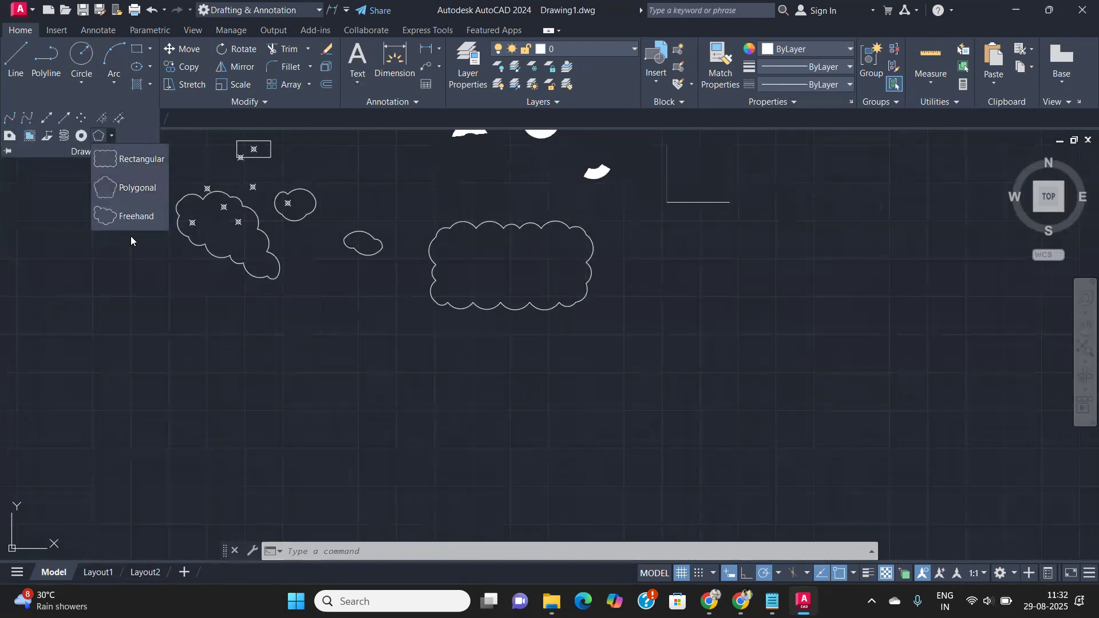
click(138, 220)
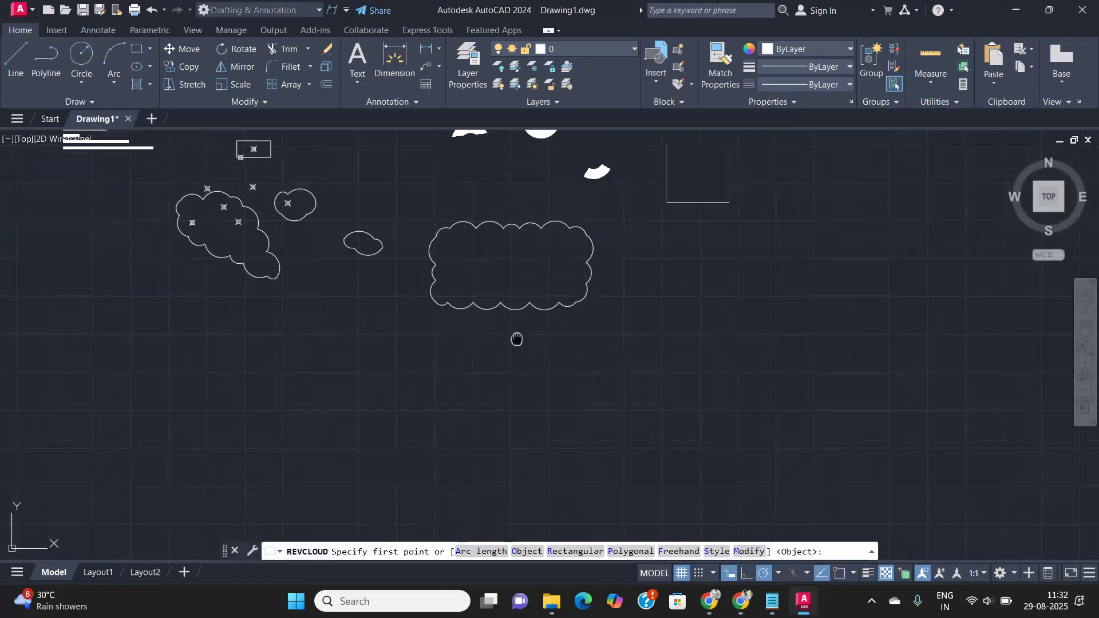
middle_drag(517, 339, 448, 409)
scroll(448, 409, down, 2)
scroll(338, 289, up, 2)
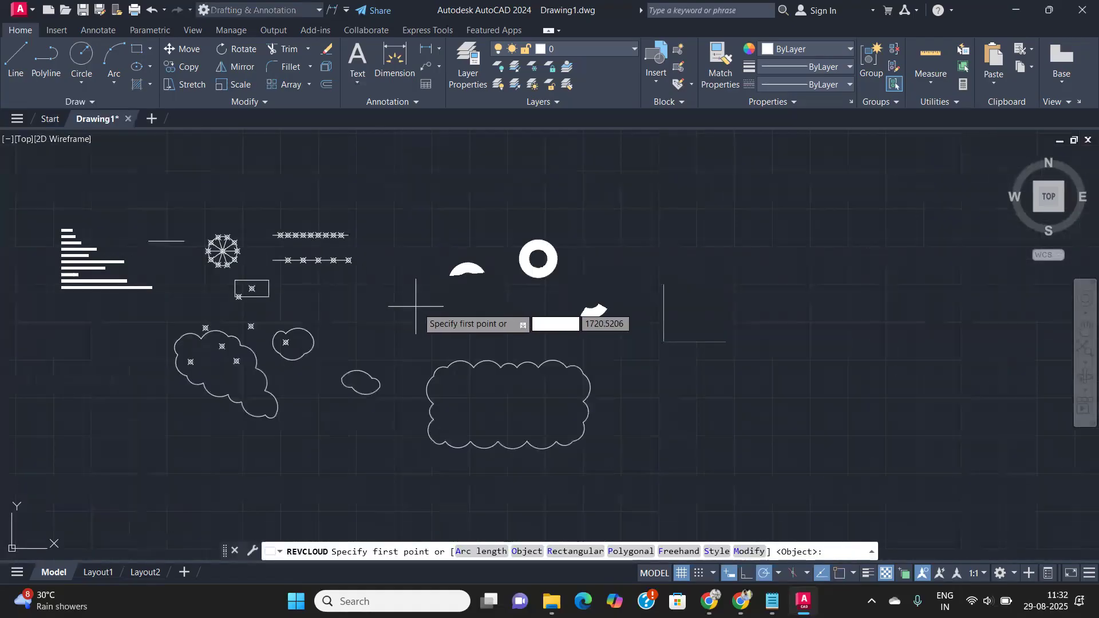
click(393, 312)
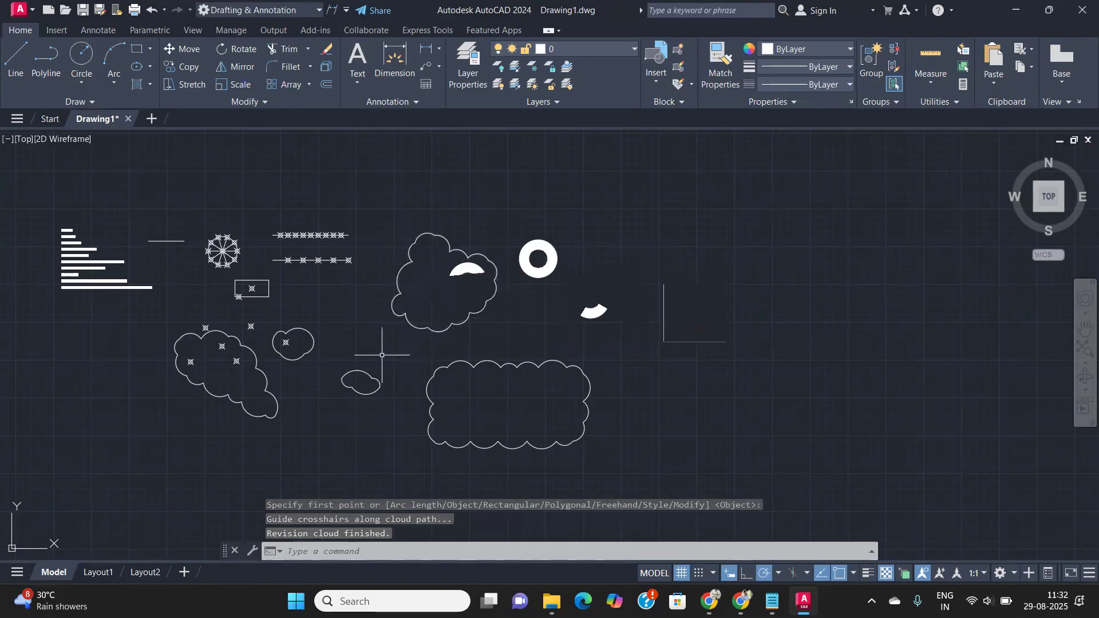
scroll(397, 319, up, 4)
scroll(403, 315, down, 4)
middle_drag(412, 315, 287, 336)
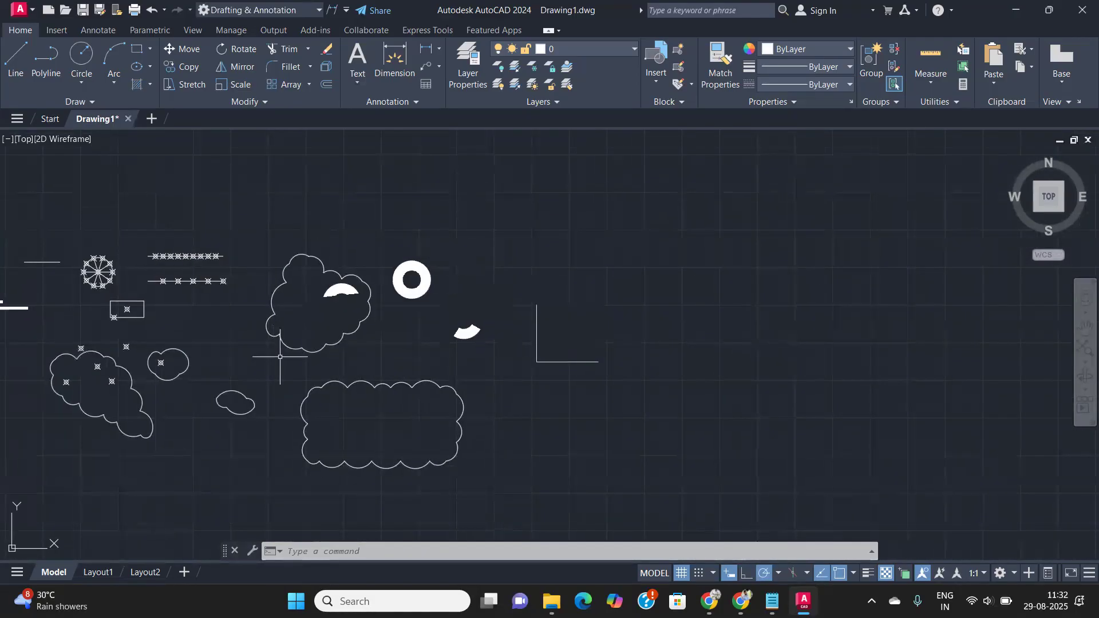
scroll(301, 318, up, 4)
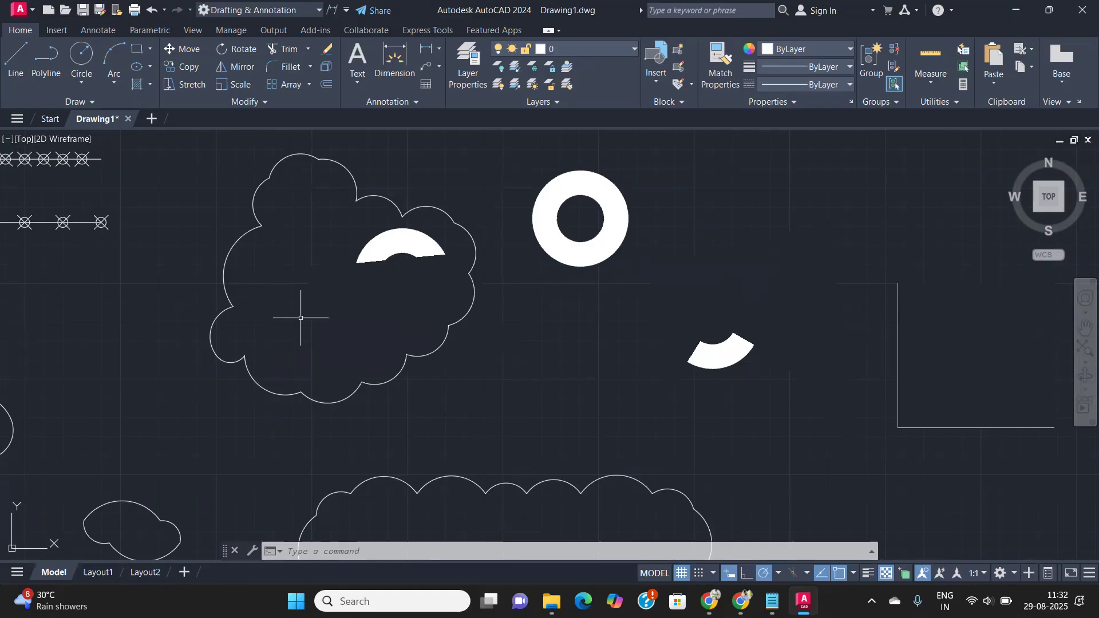
- Zoom and pan to an empty area beside the revision cloud
scroll(300, 318, down, 15)
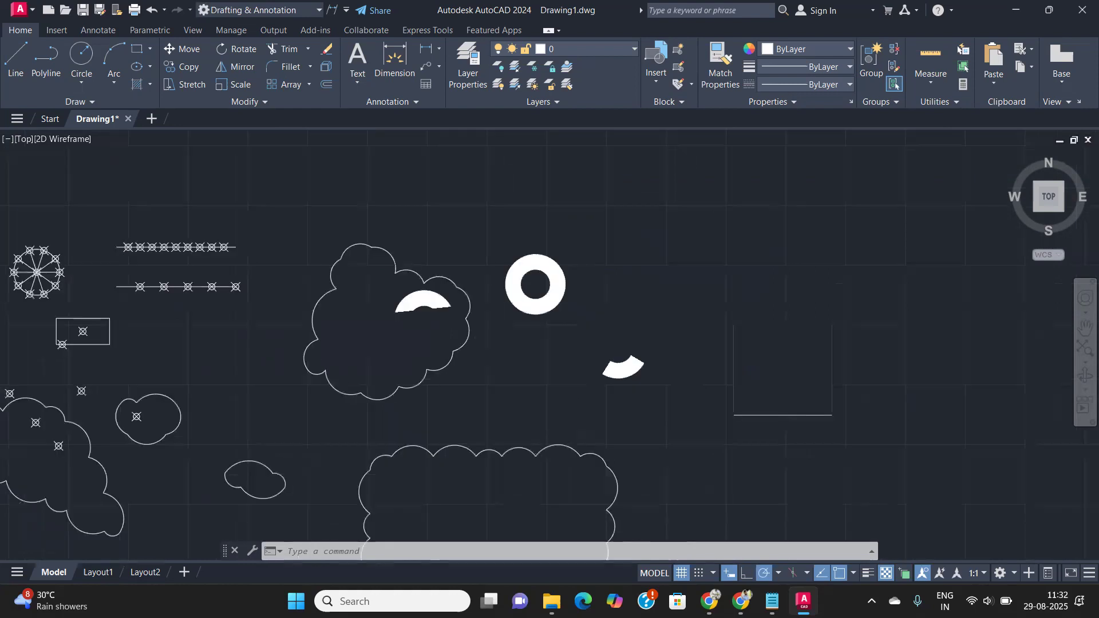
mouse_move(323, 292)
middle_down()
mouse_move(595, 456)
mouse_move(428, 386)
middle_up()
scroll(438, 381, up, 10)
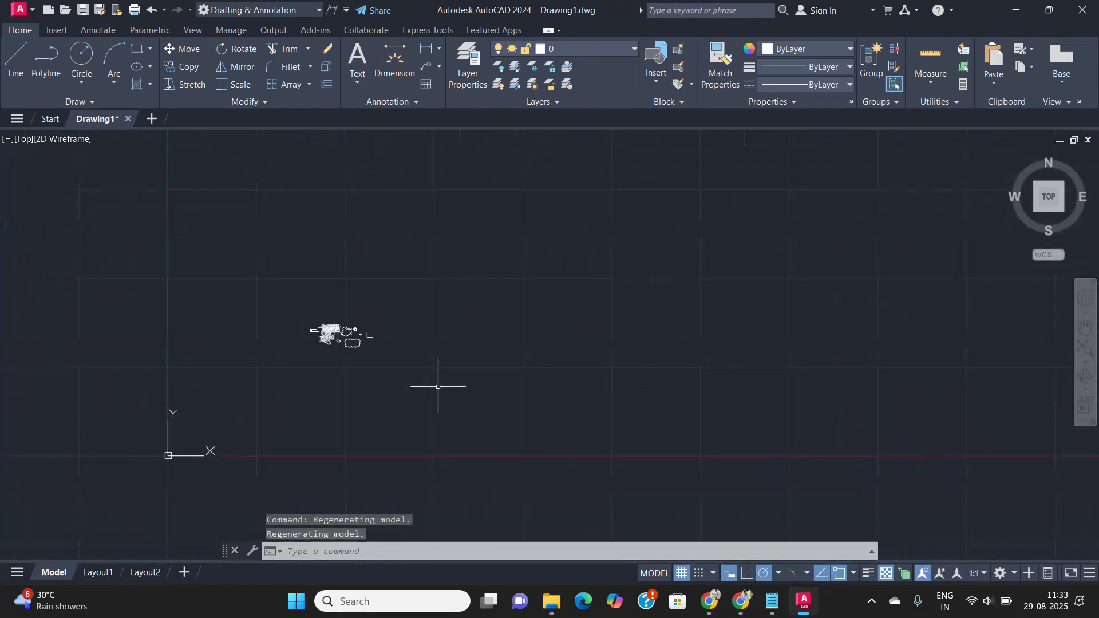
middle_drag(457, 345, 375, 385)
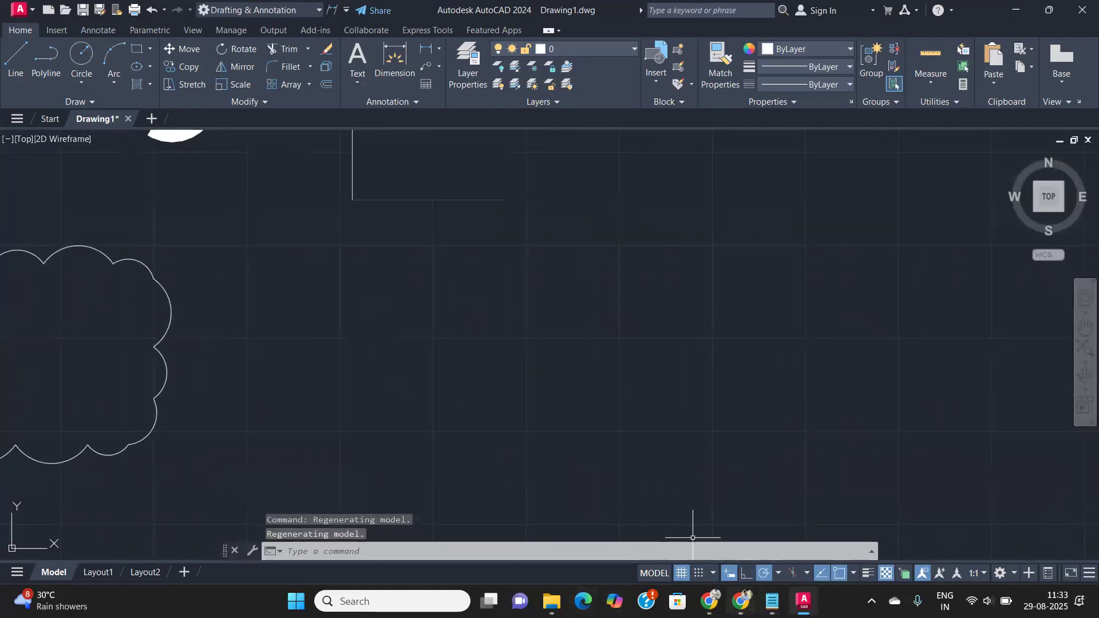
- Copy the Drafting Settings notes from Day7.txt in Notepad and return to AutoCAD
click(760, 551)
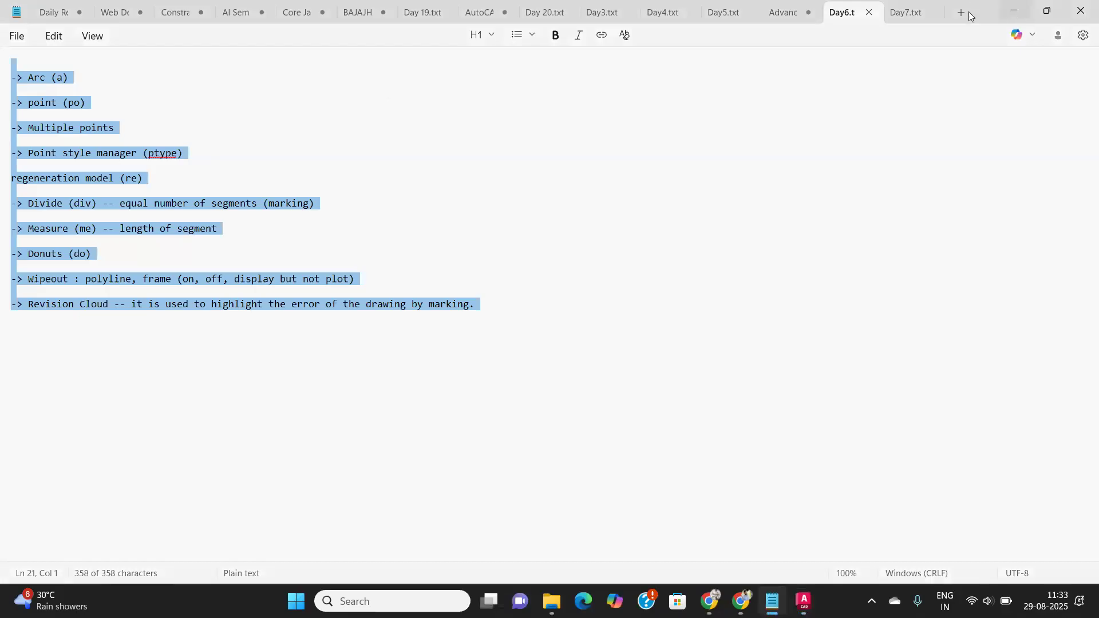
click(908, 10)
drag(390, 205, 16, 62)
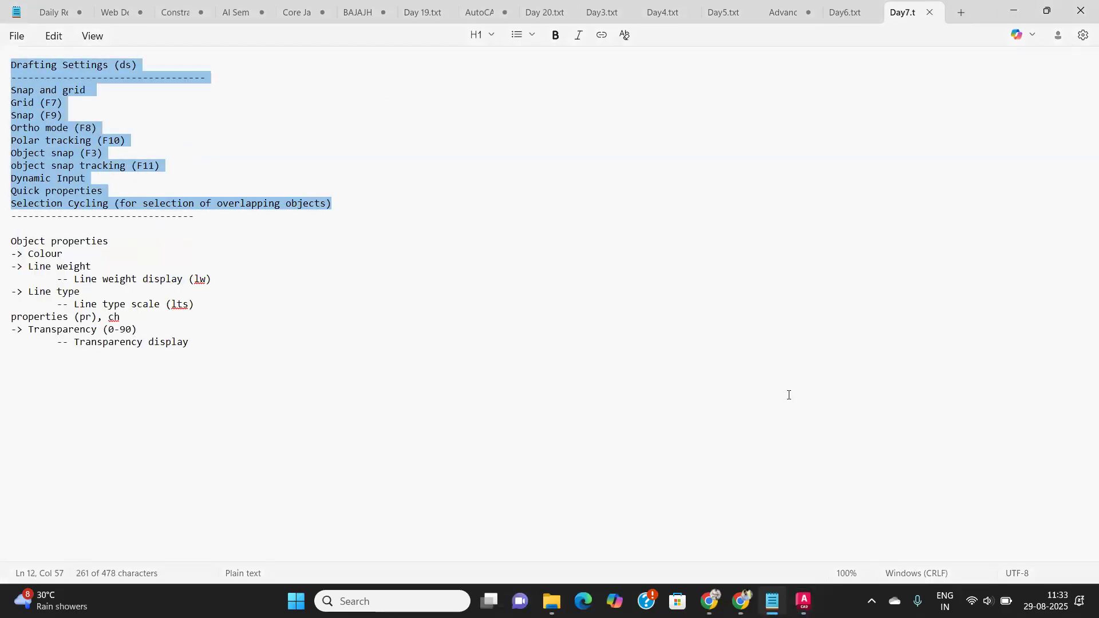
click(803, 601)
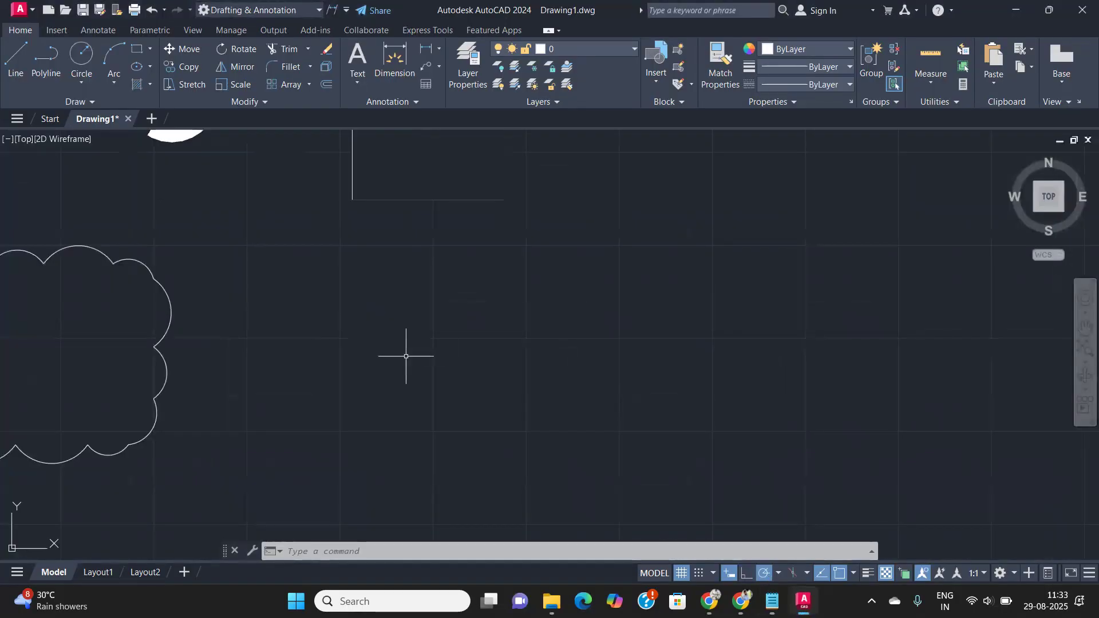
- Paste the copied Drafting Settings notes into the empty area and center them in view
key(ctrl+v)
click(342, 404)
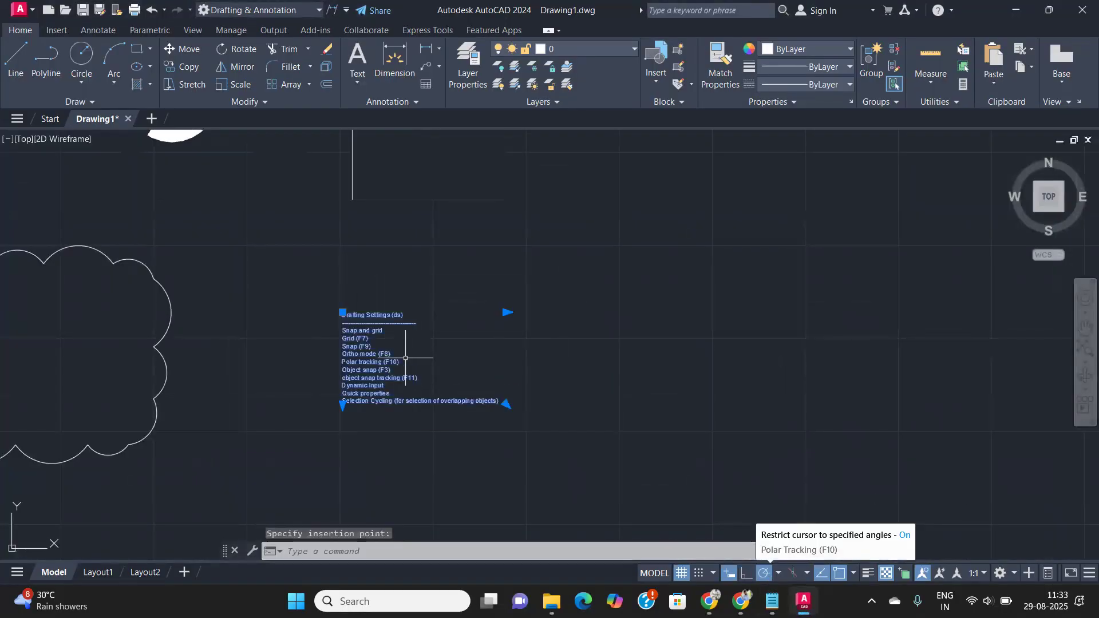
scroll(379, 320, up, 3)
scroll(380, 291, down, 2)
middle_drag(380, 291, 381, 224)
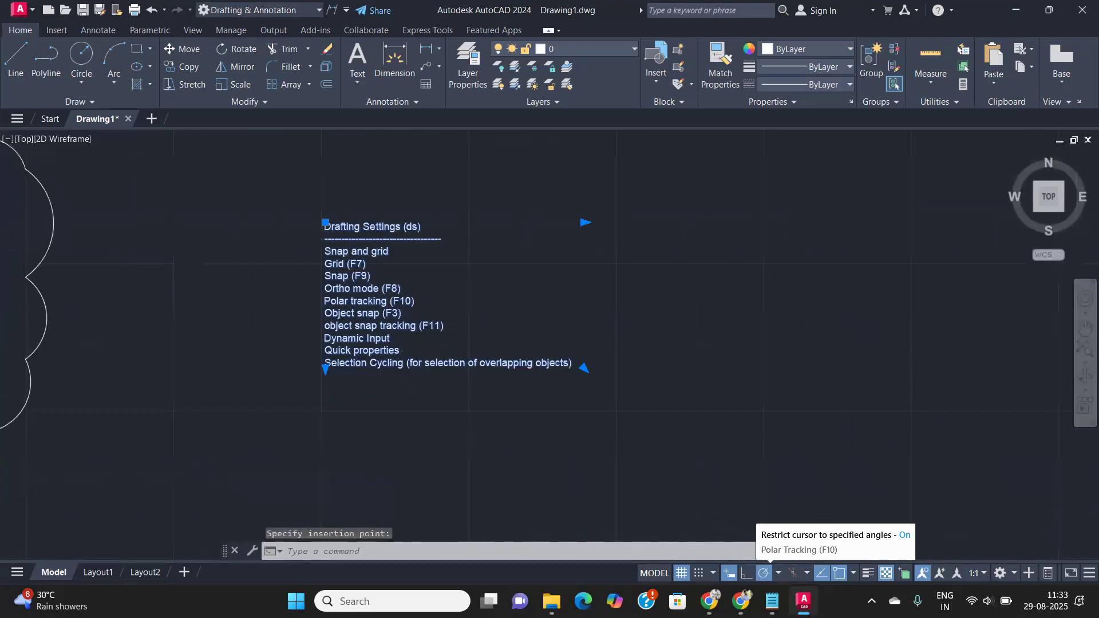
scroll(378, 232, up, 2)
middle_drag(447, 292, 366, 294)
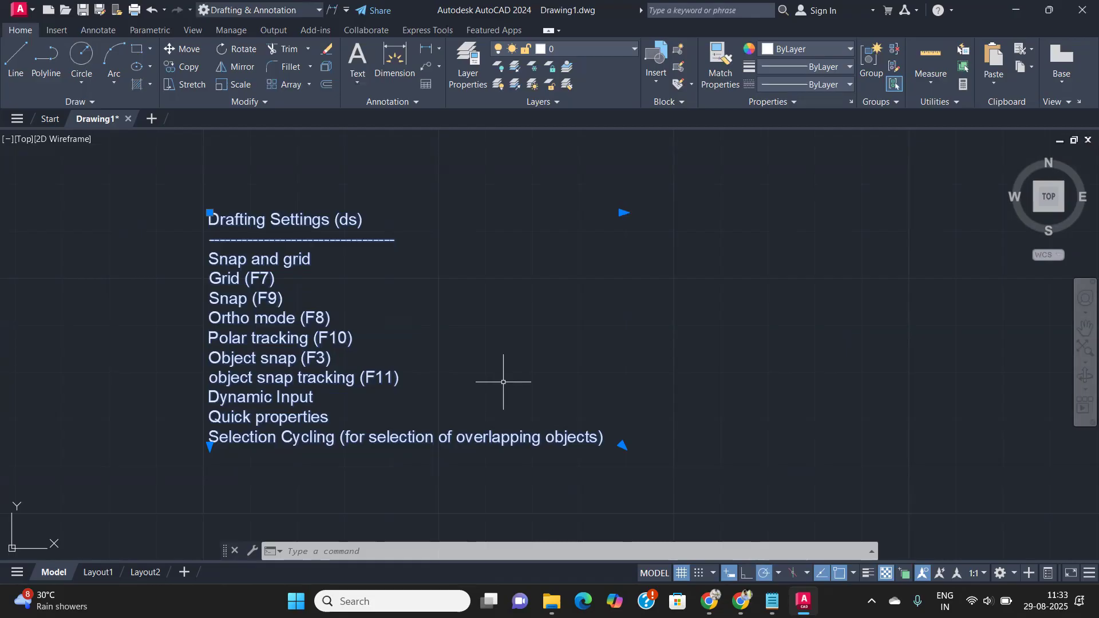
text(ds)
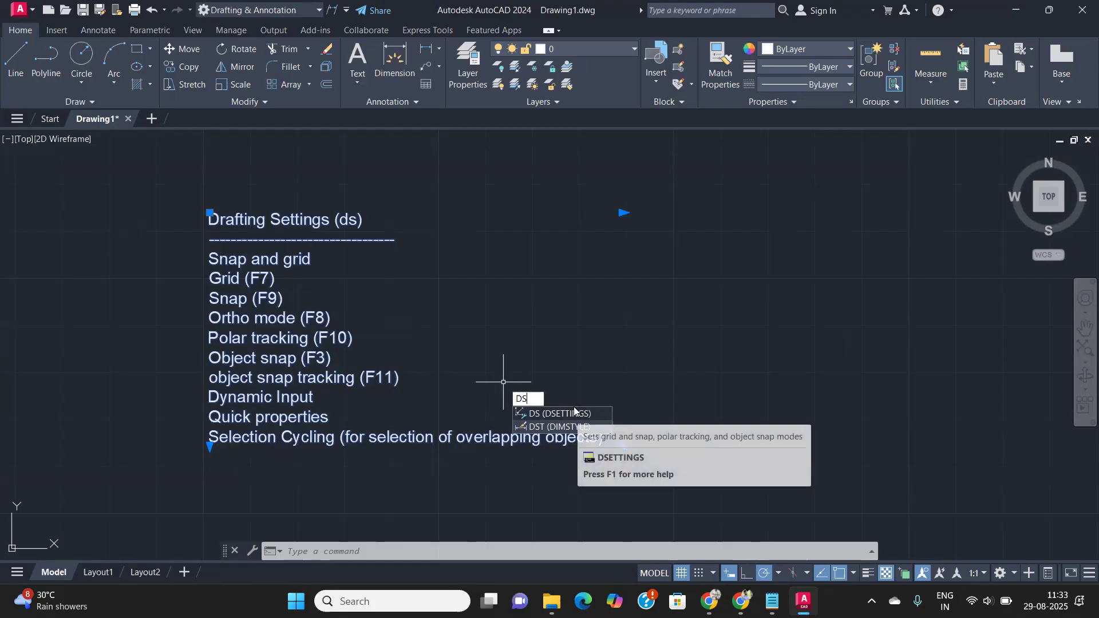
click(574, 412)
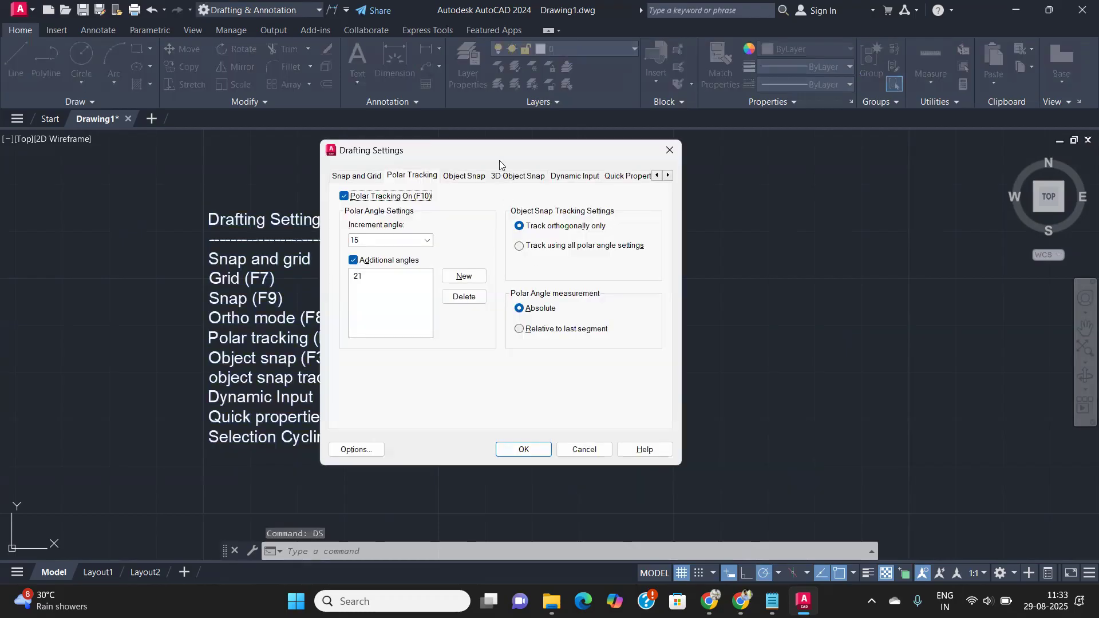
drag(485, 145, 562, 135)
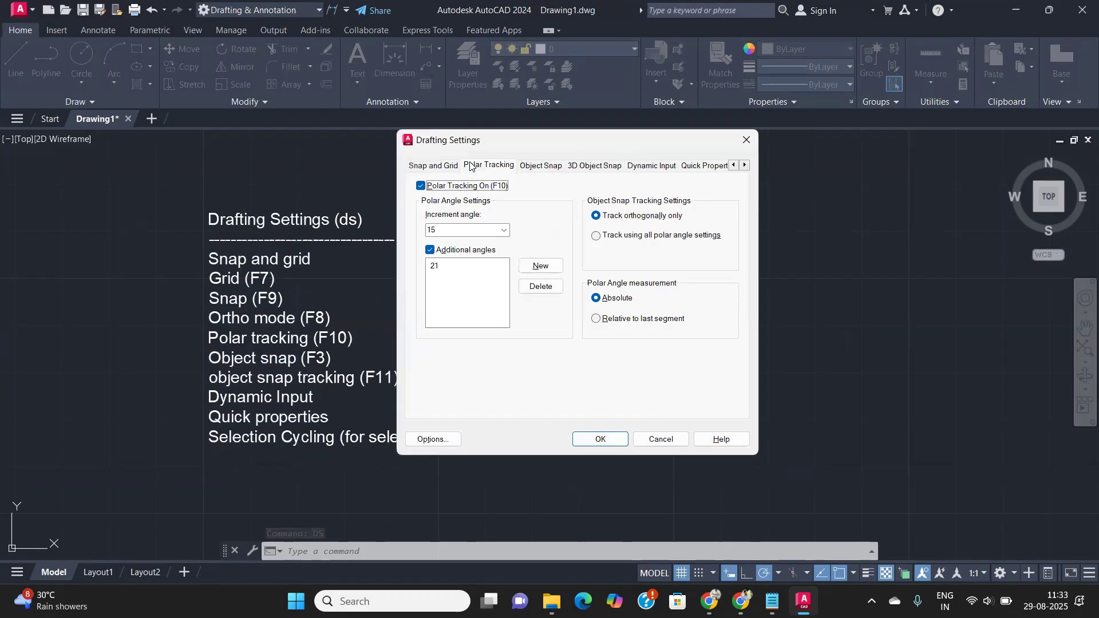
click(439, 167)
click(479, 166)
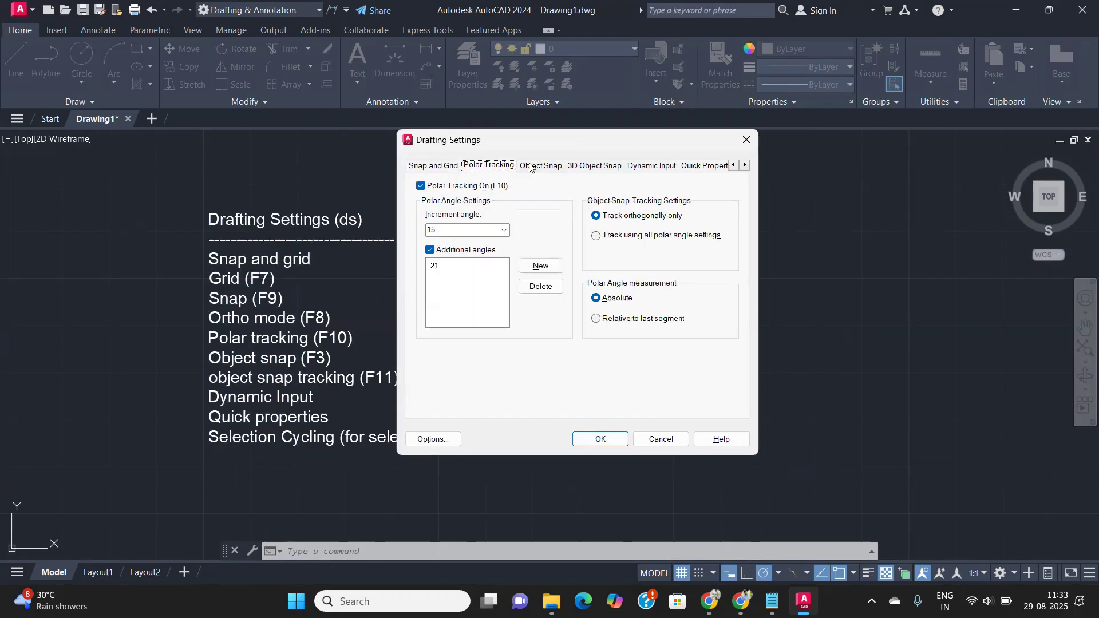
click(538, 166)
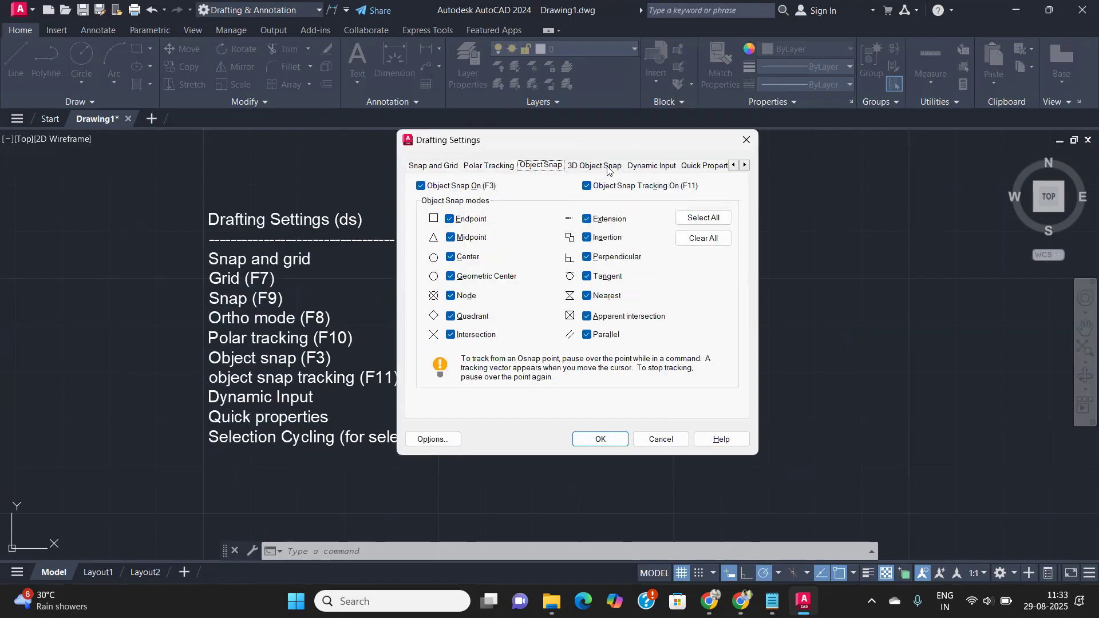
click(609, 168)
click(652, 166)
click(701, 166)
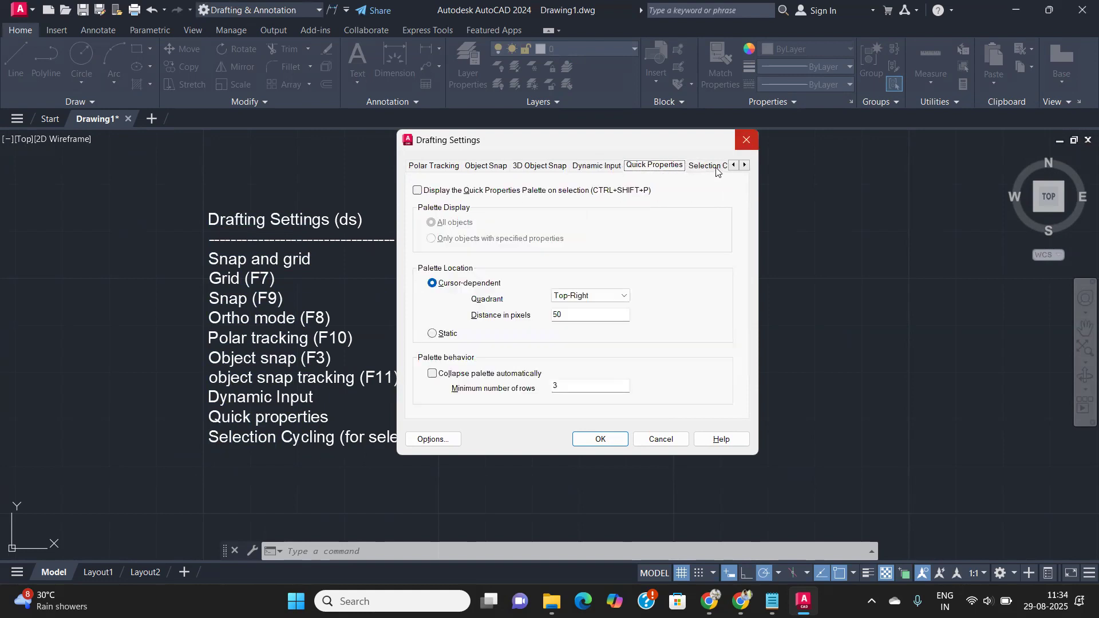
click(714, 167)
click(747, 139)
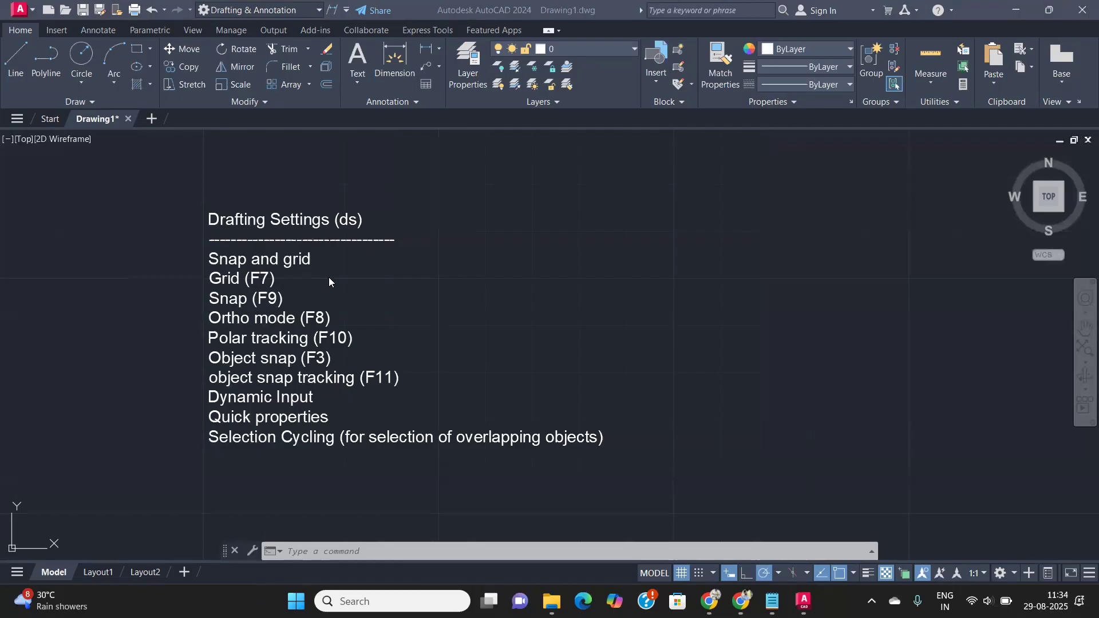
click(681, 574)
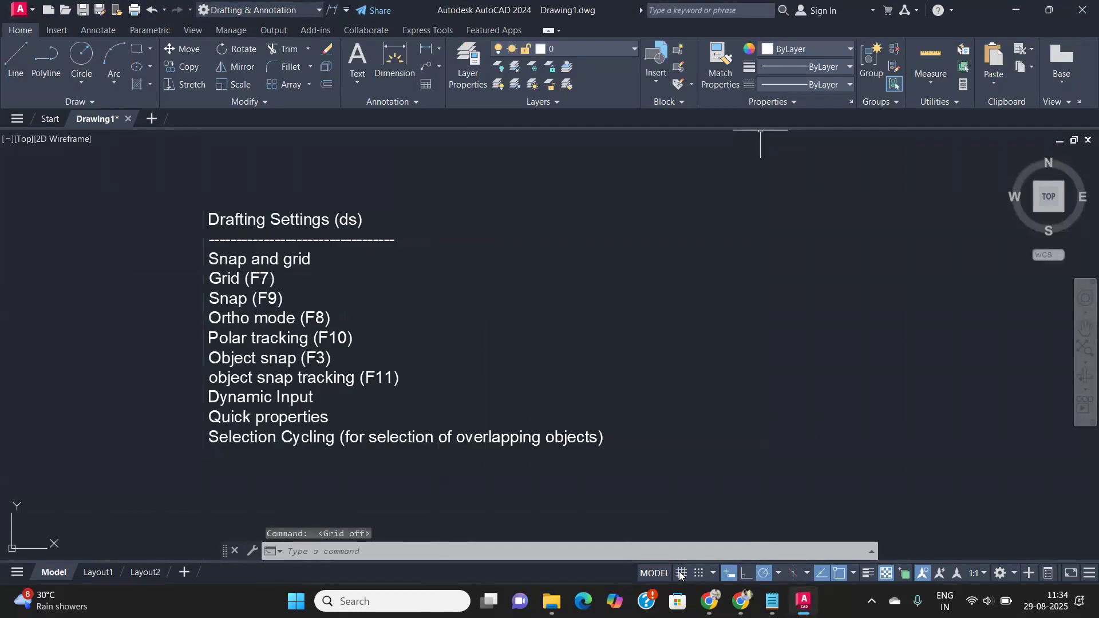
click(680, 573)
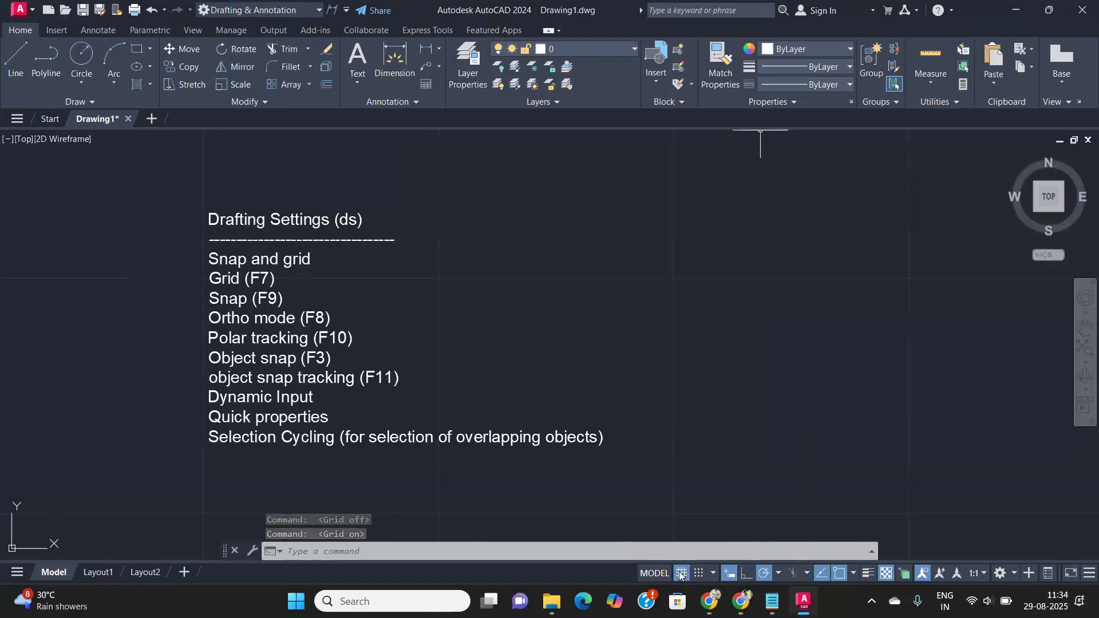
click(680, 574)
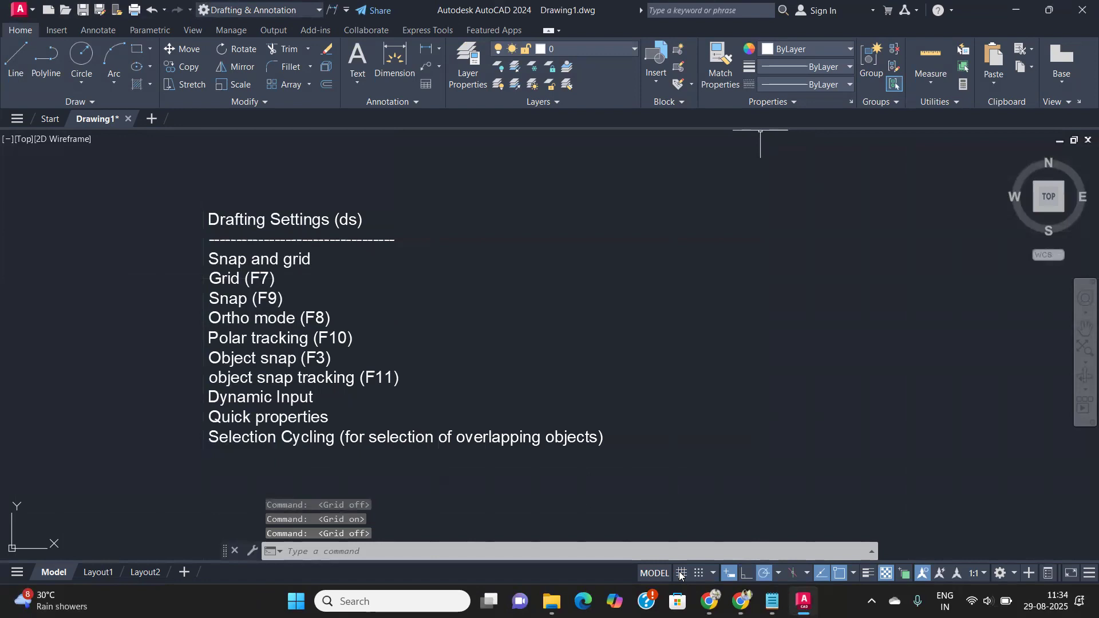
click(680, 574)
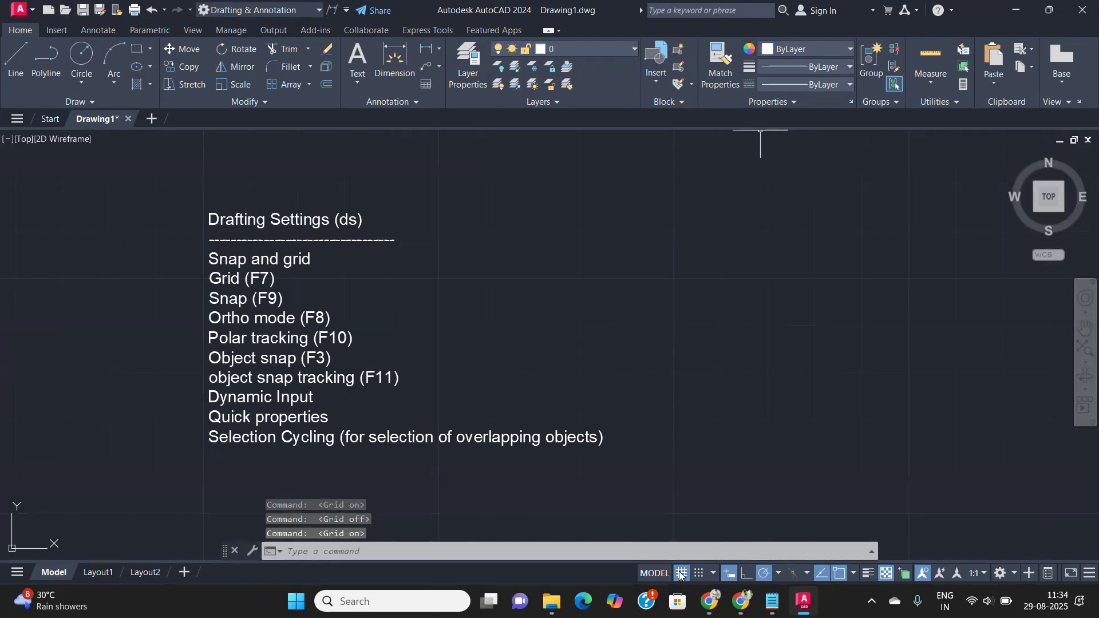
text(ds)
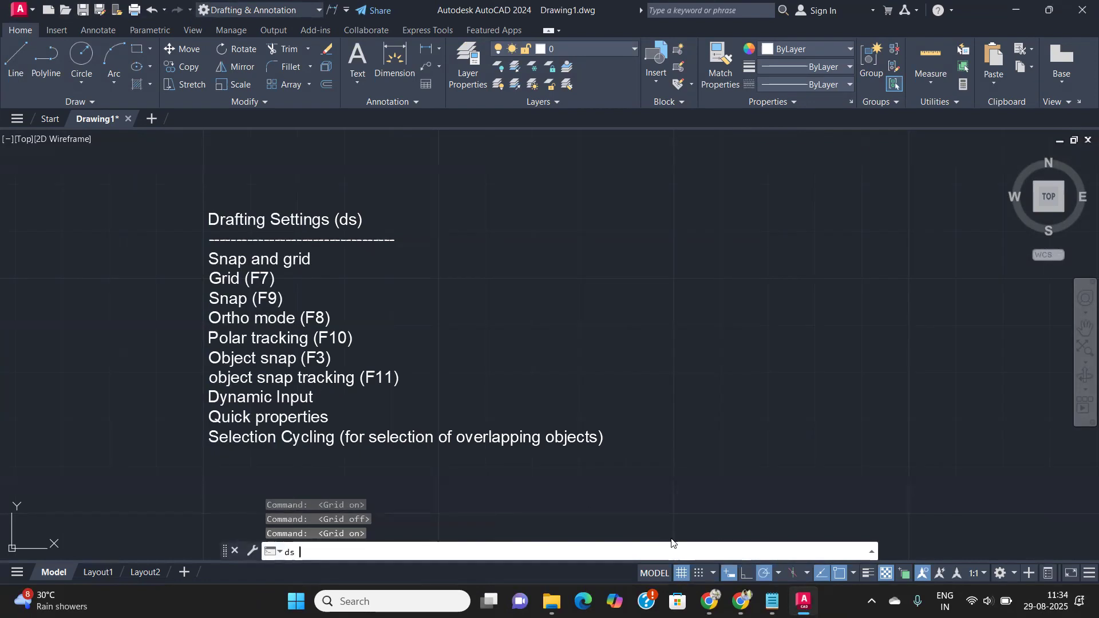
key(Return)
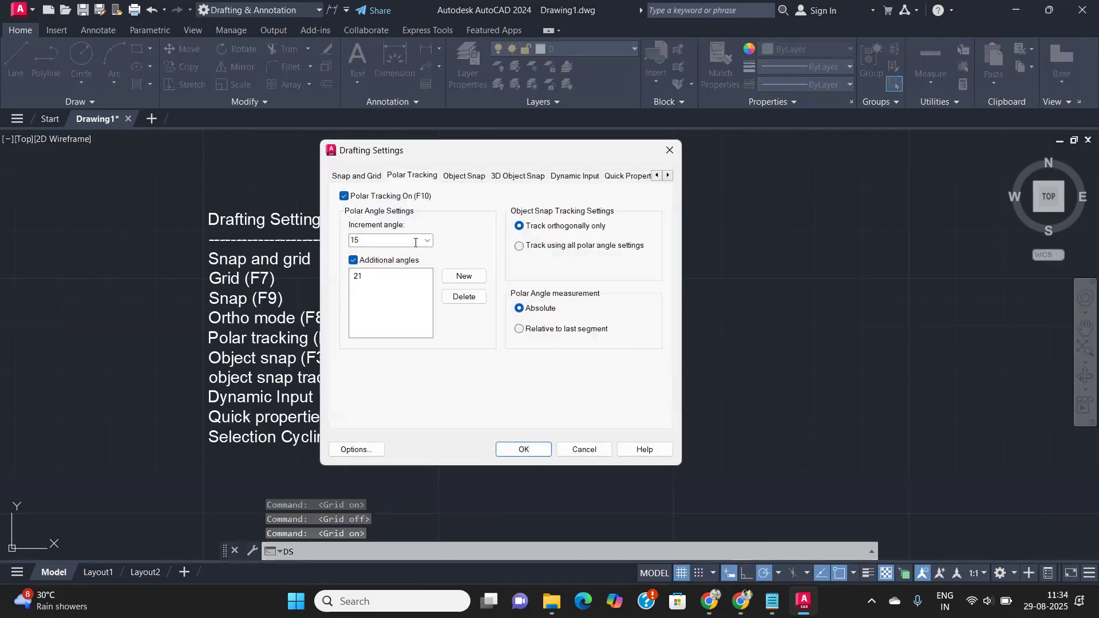
click(364, 177)
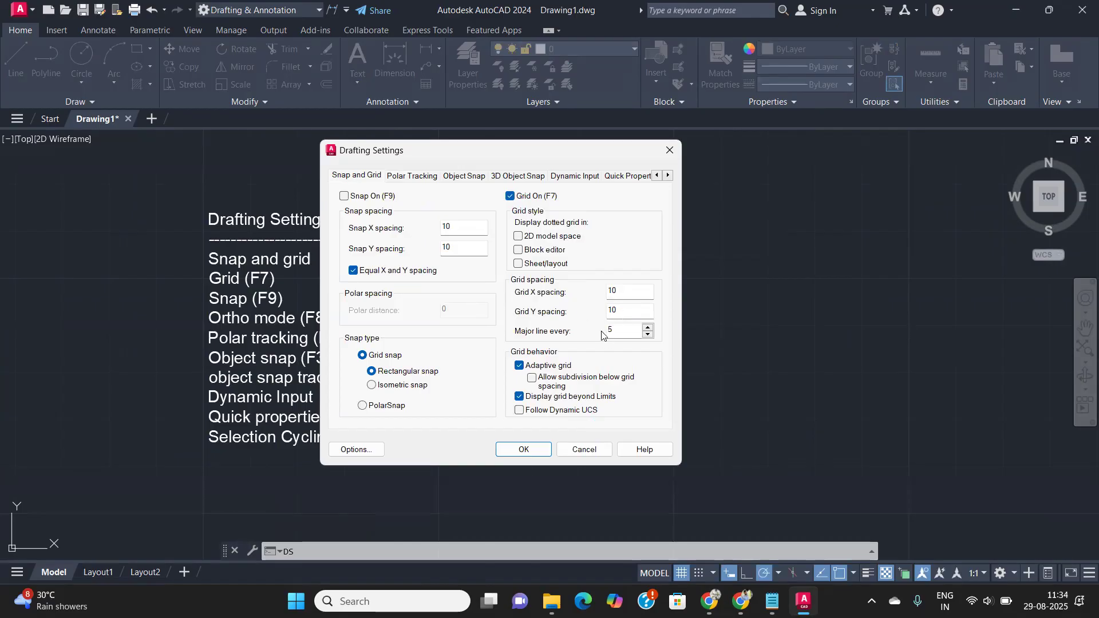
click(678, 149)
scroll(736, 454, down, 5)
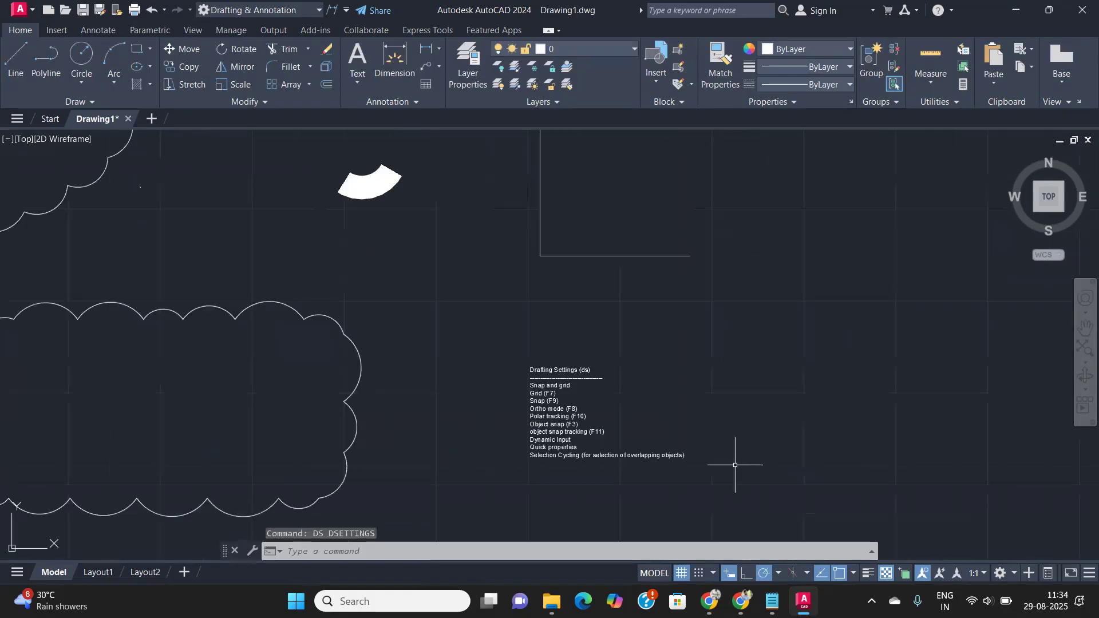
scroll(534, 372, up, 8)
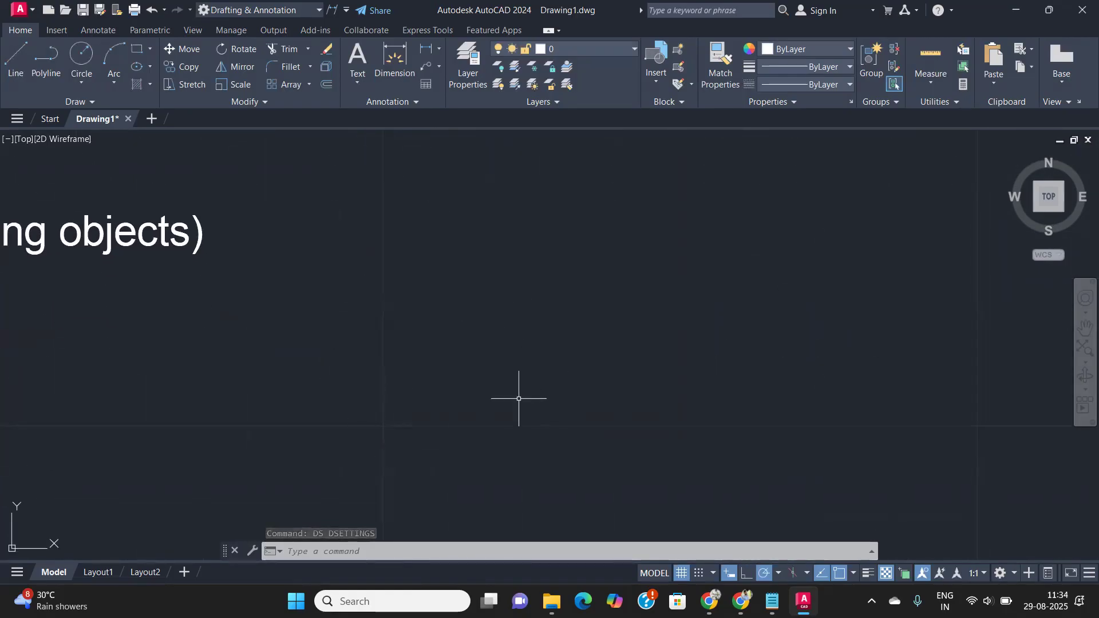
- Start a line from a picked point and draw three 10-unit segments
text(l)
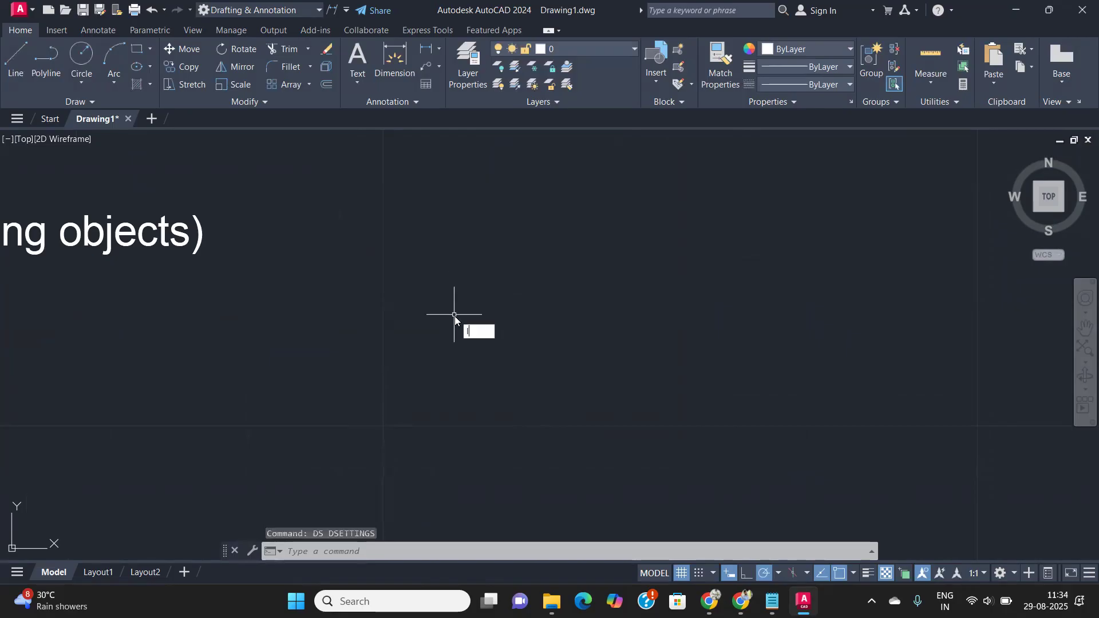
key(Return)
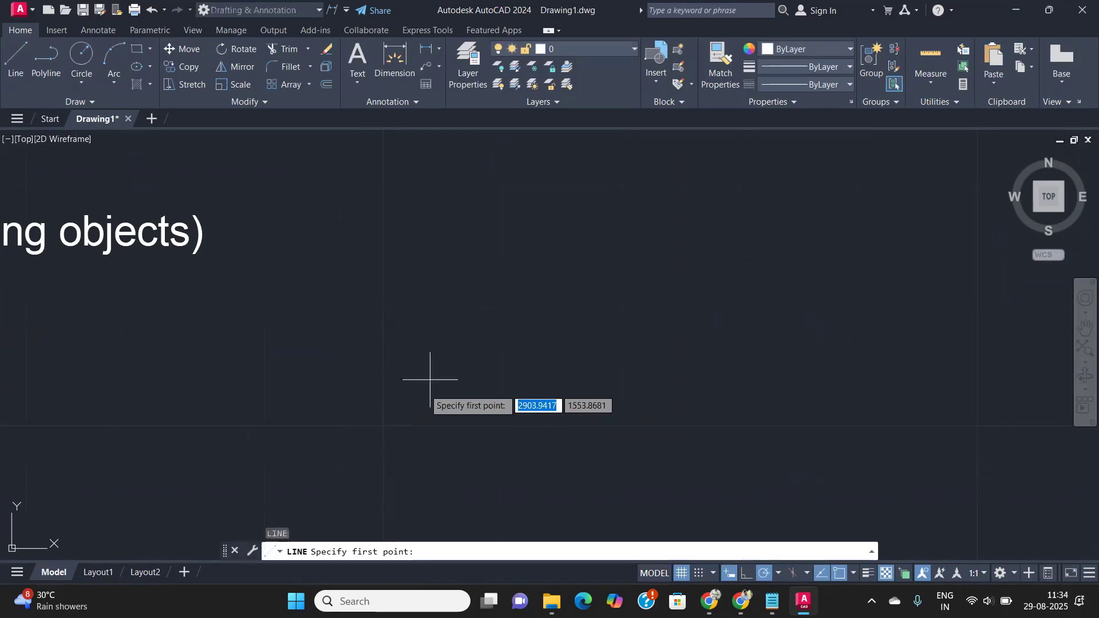
click(385, 427)
text(10)
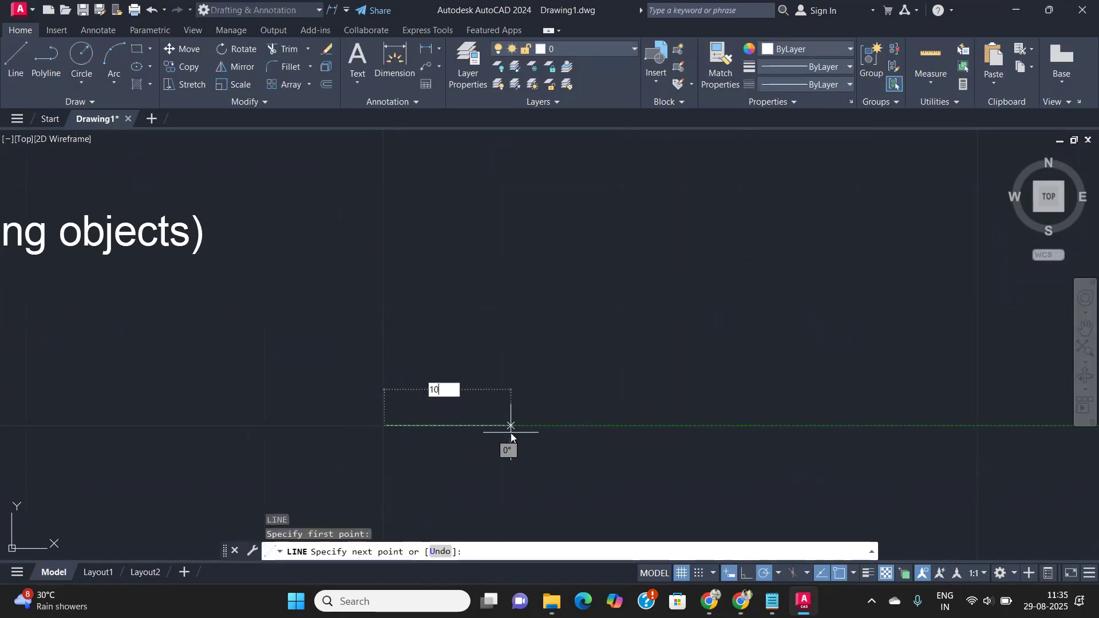
key(Return)
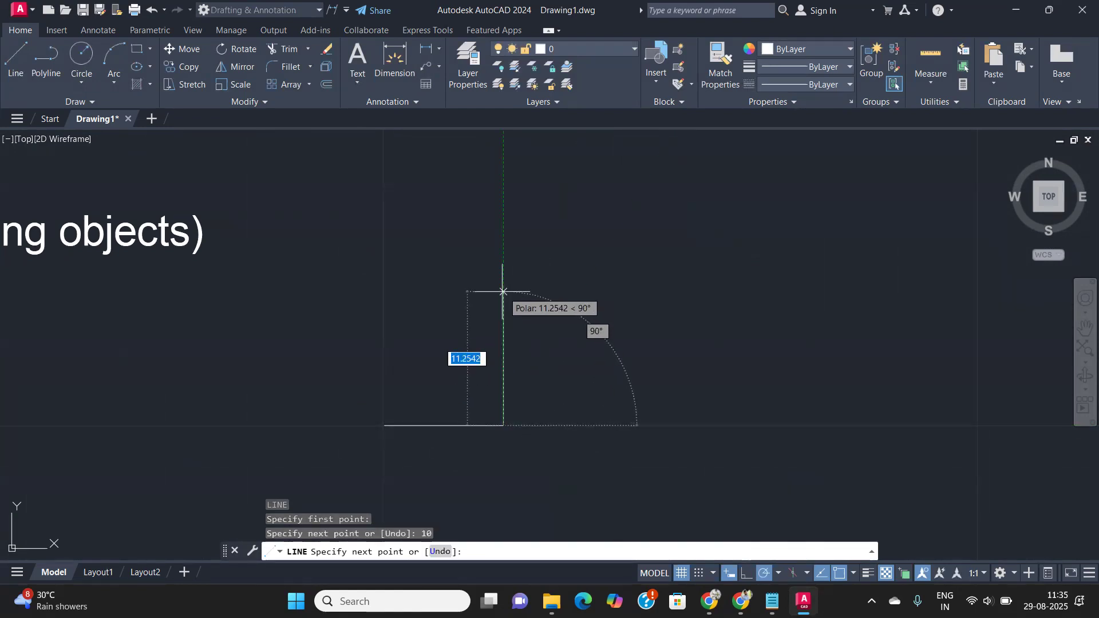
text(10)
key(Return)
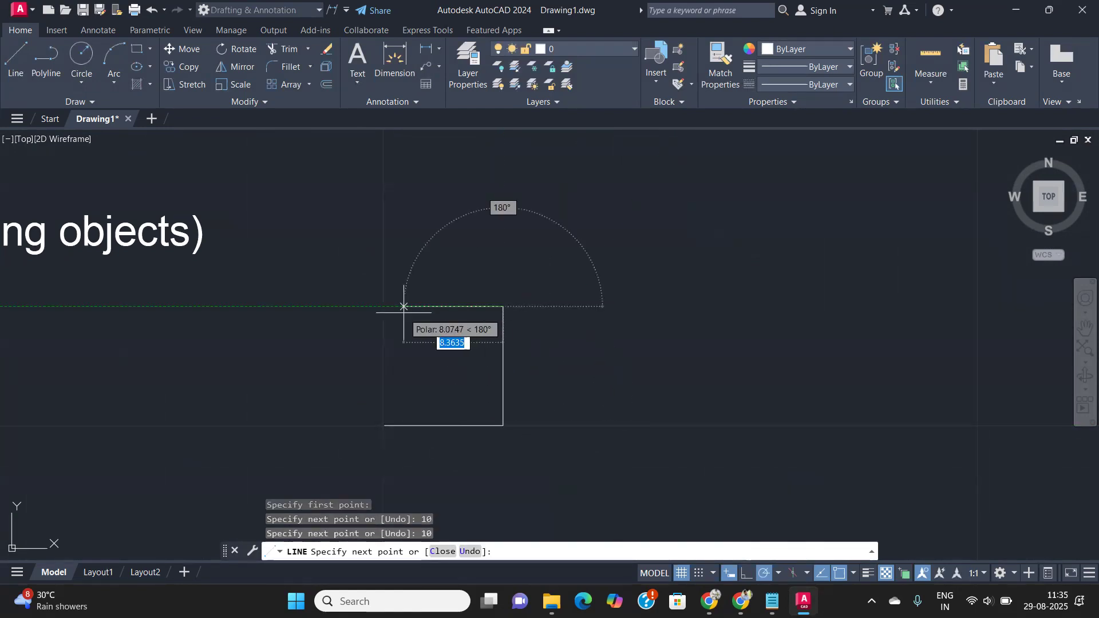
text(10)
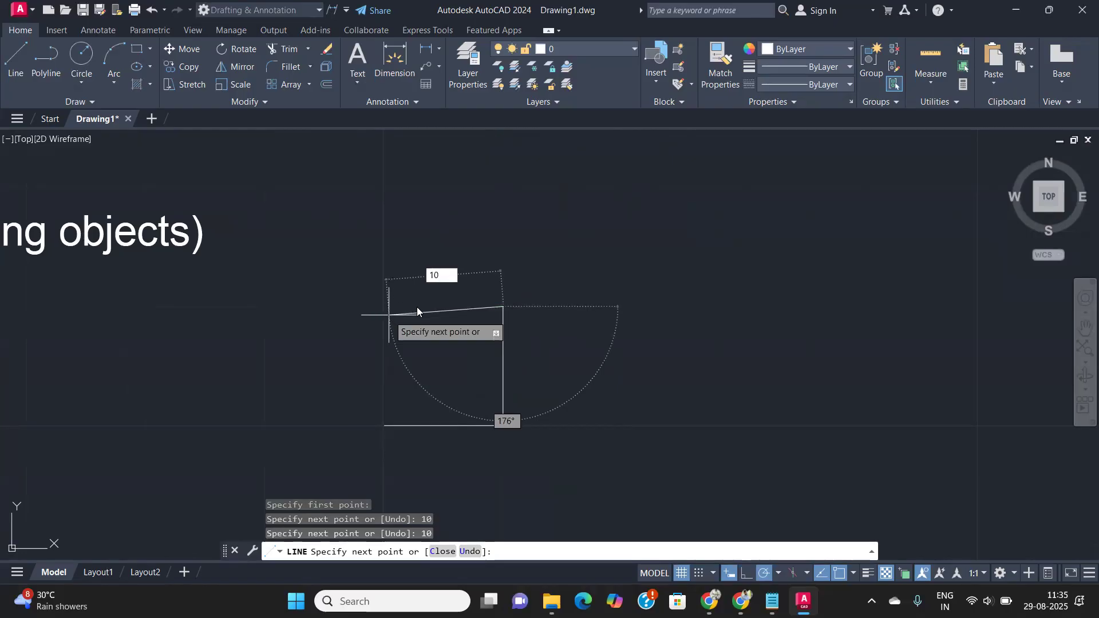
key(Return)
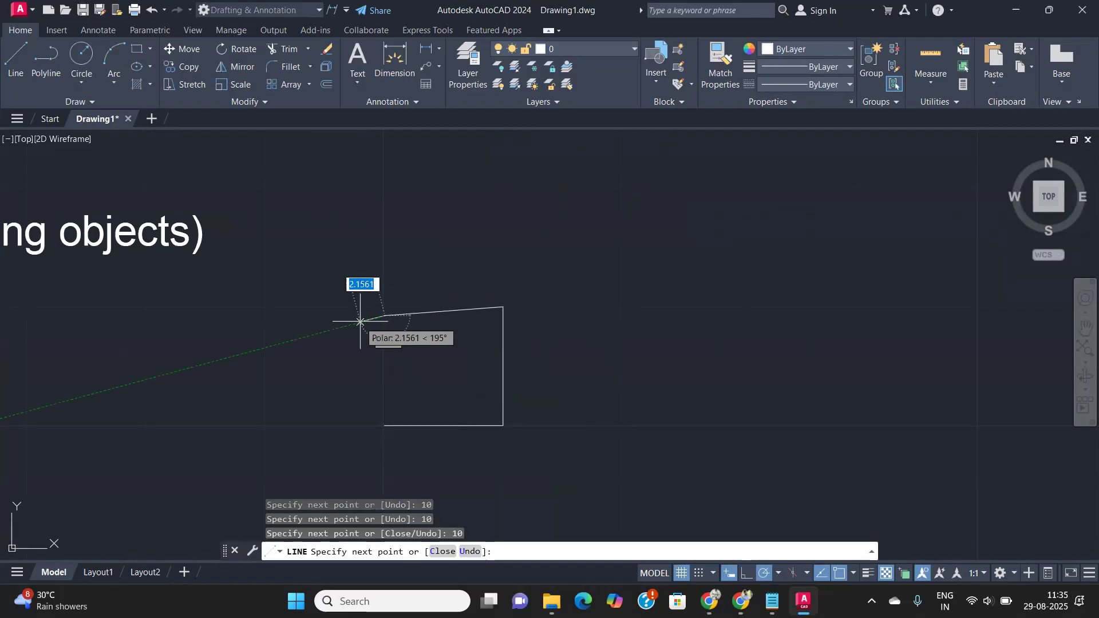
- Undo the slanted segment, add a 10-unit top edge, and close the square
key(ctrl+z)
text(10)
key(Return)
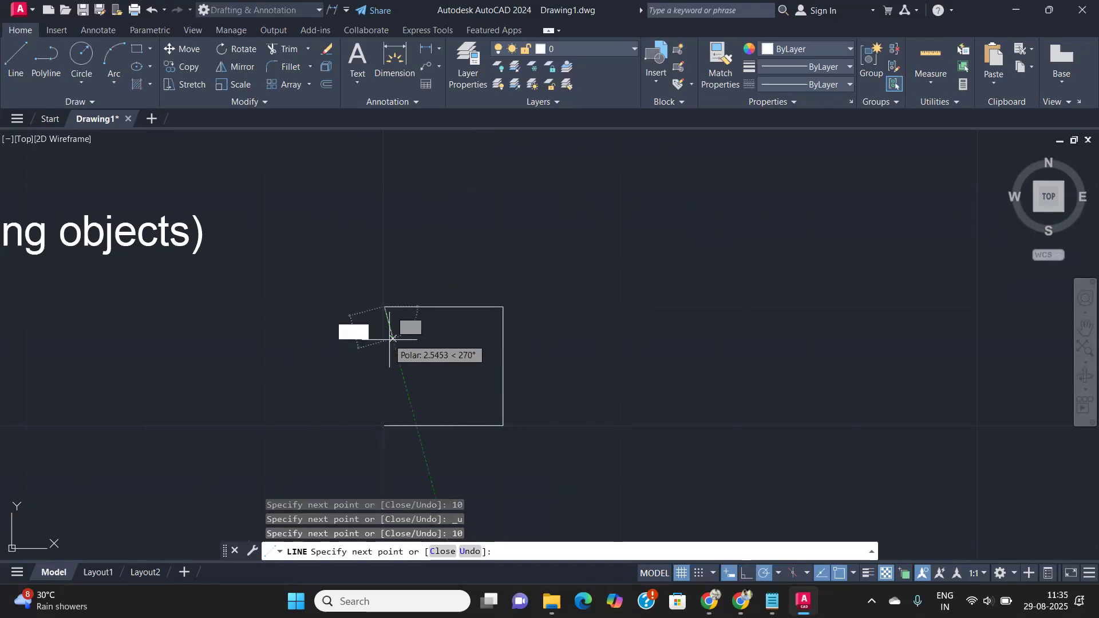
text(c)
key(Return)
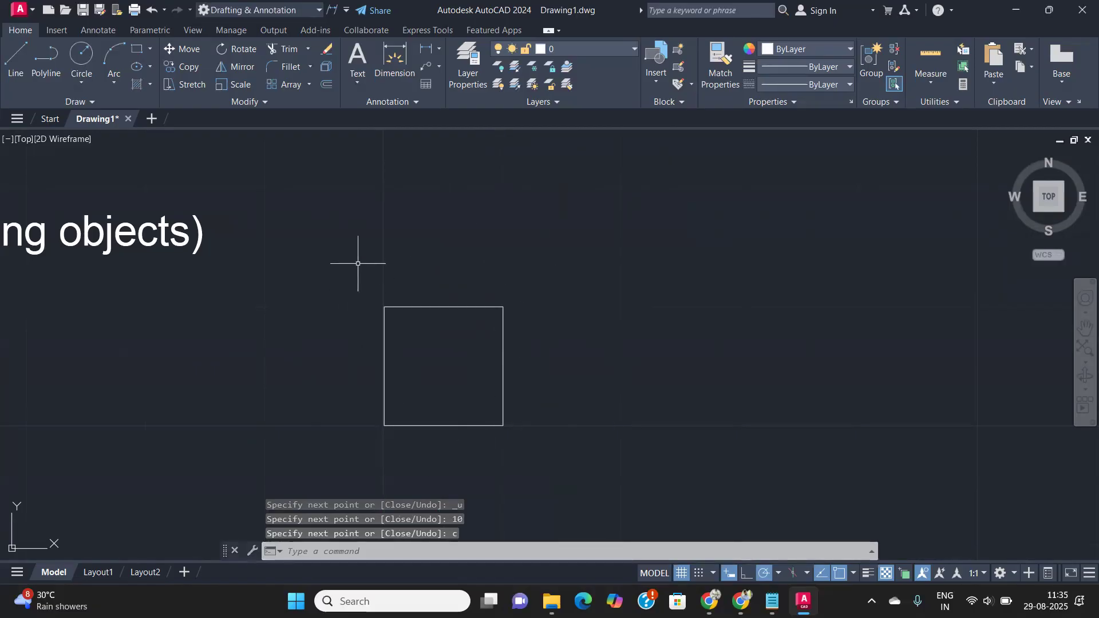
scroll(474, 373, down, 2)
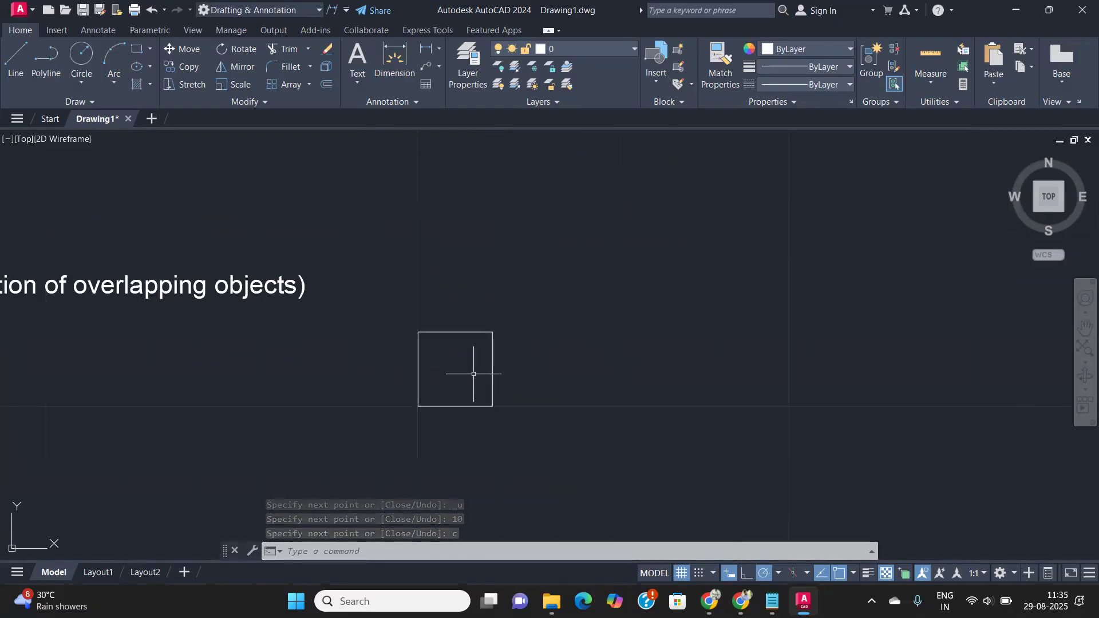
- Set Grid X and Grid Y spacing to 20 on the Snap and Grid tab via DS
text(ds)
key(Return)
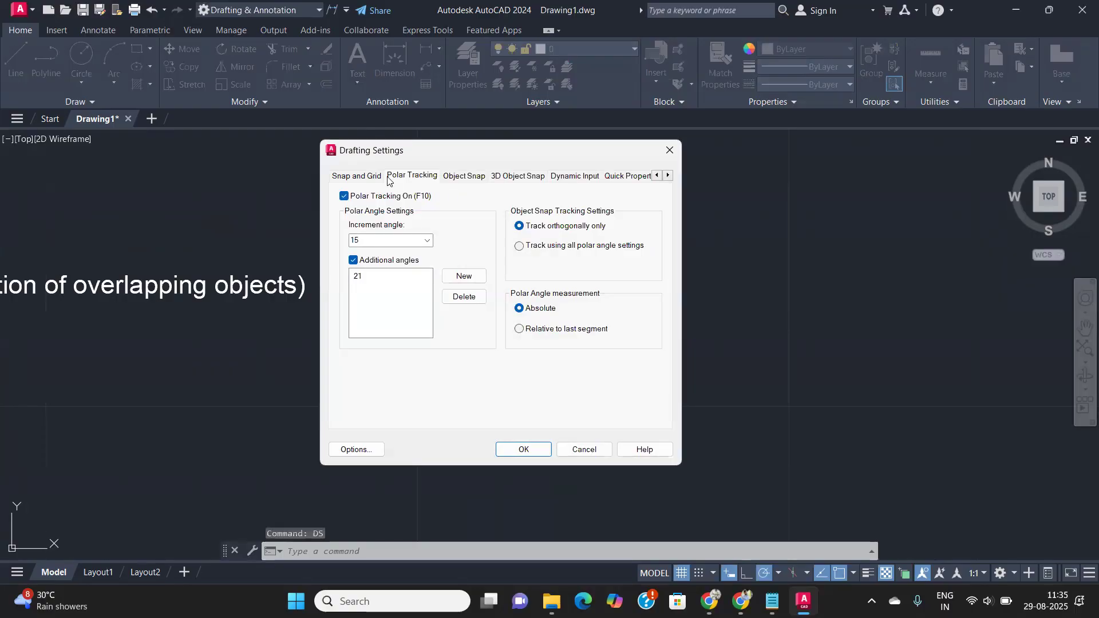
click(357, 176)
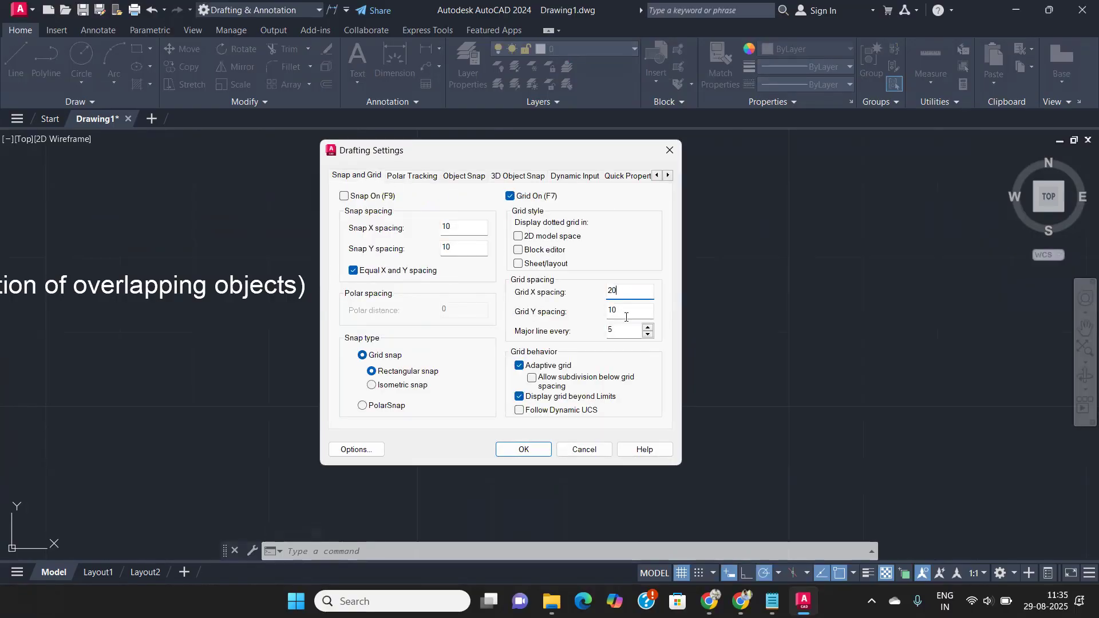
key(Tab)
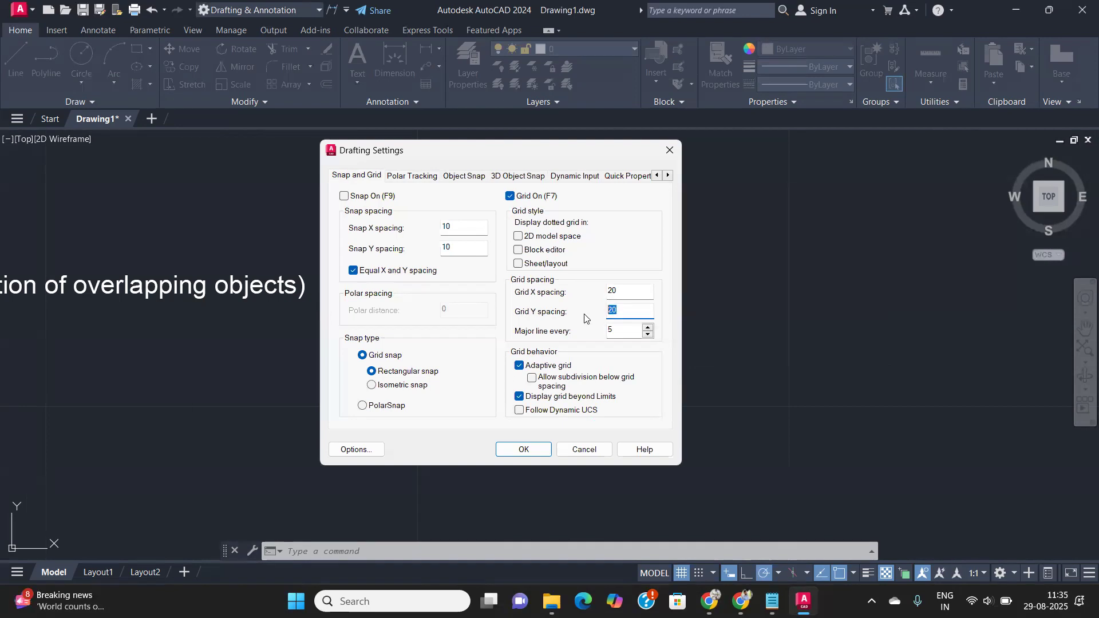
click(535, 454)
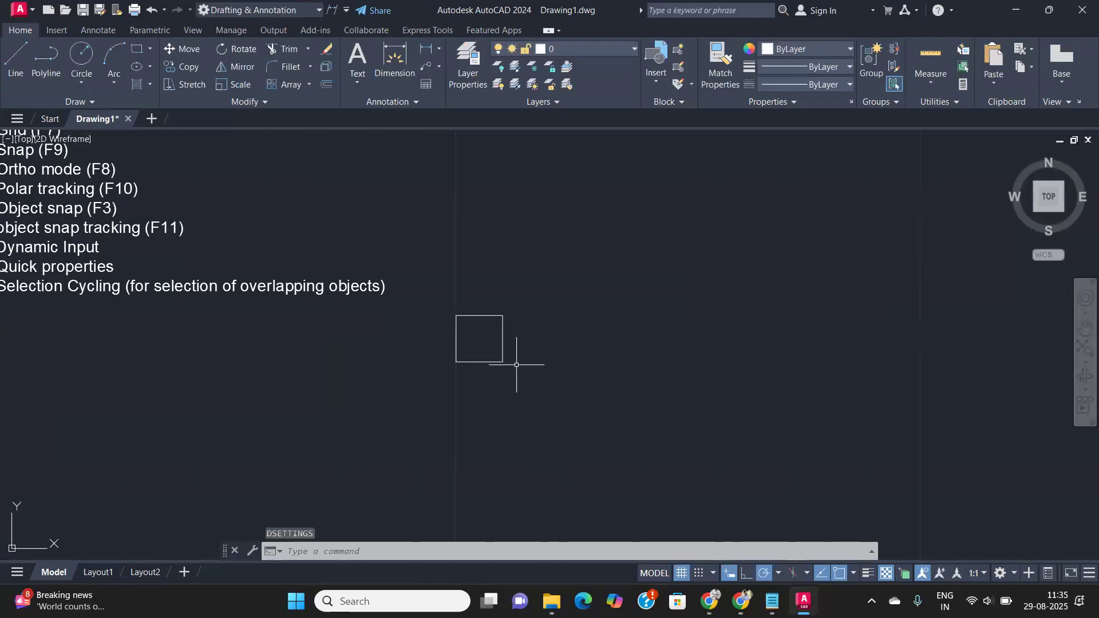
scroll(515, 373, up, 2)
scroll(390, 436, down, 4)
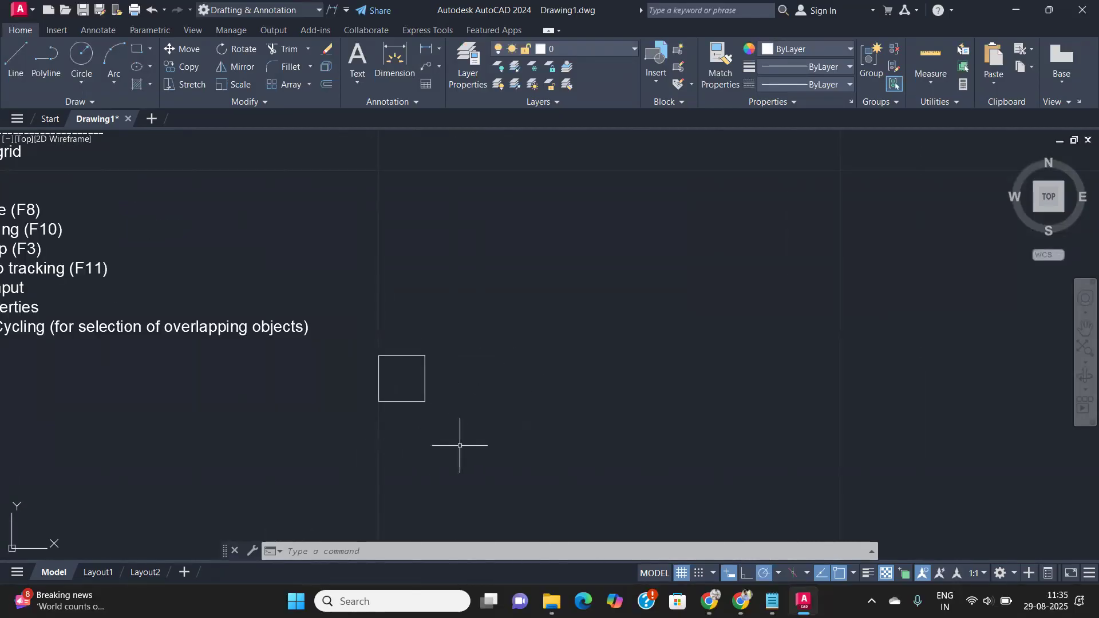
scroll(460, 446, down, 4)
middle_drag(467, 448, 506, 353)
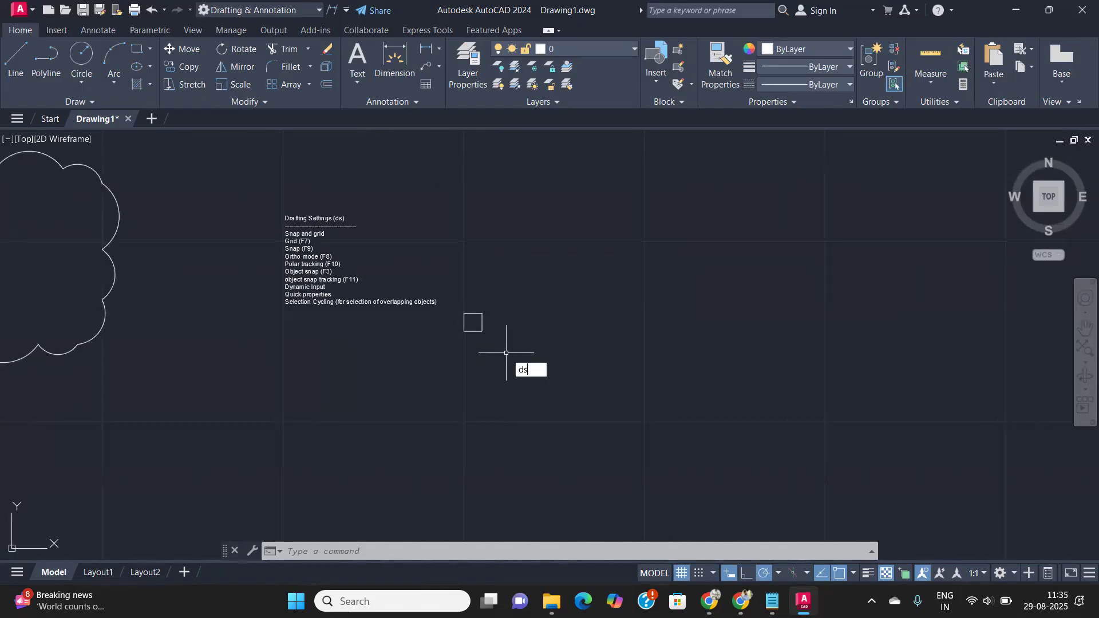
text(ds)
key(Return)
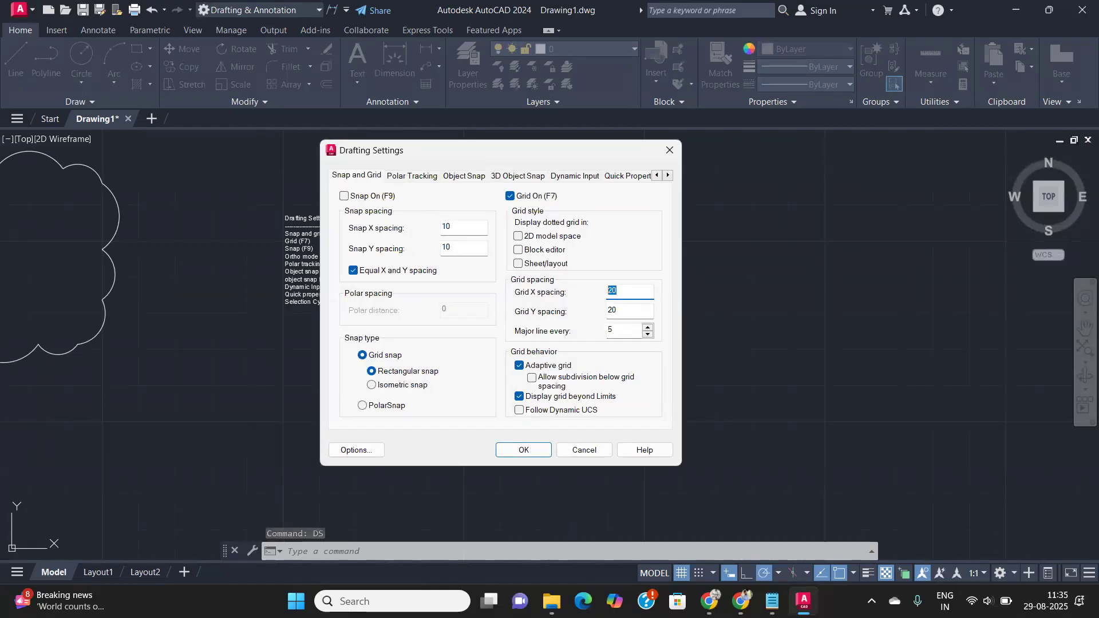
key(Return)
scroll(477, 320, up, 4)
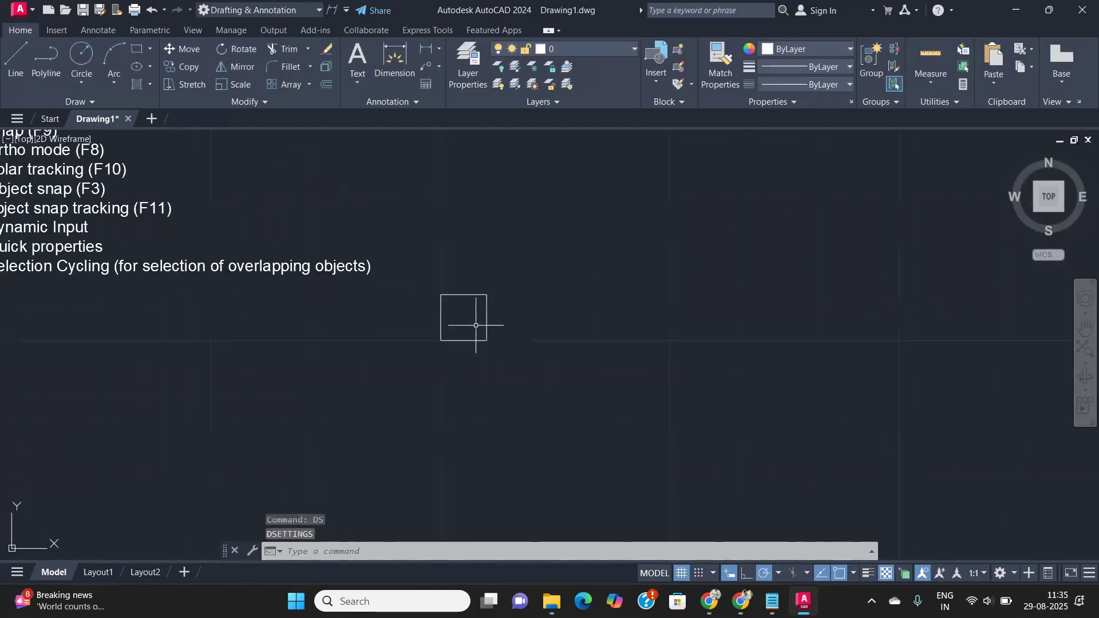
scroll(471, 309, up, 3)
scroll(469, 305, down, 2)
middle_drag(469, 305, 468, 339)
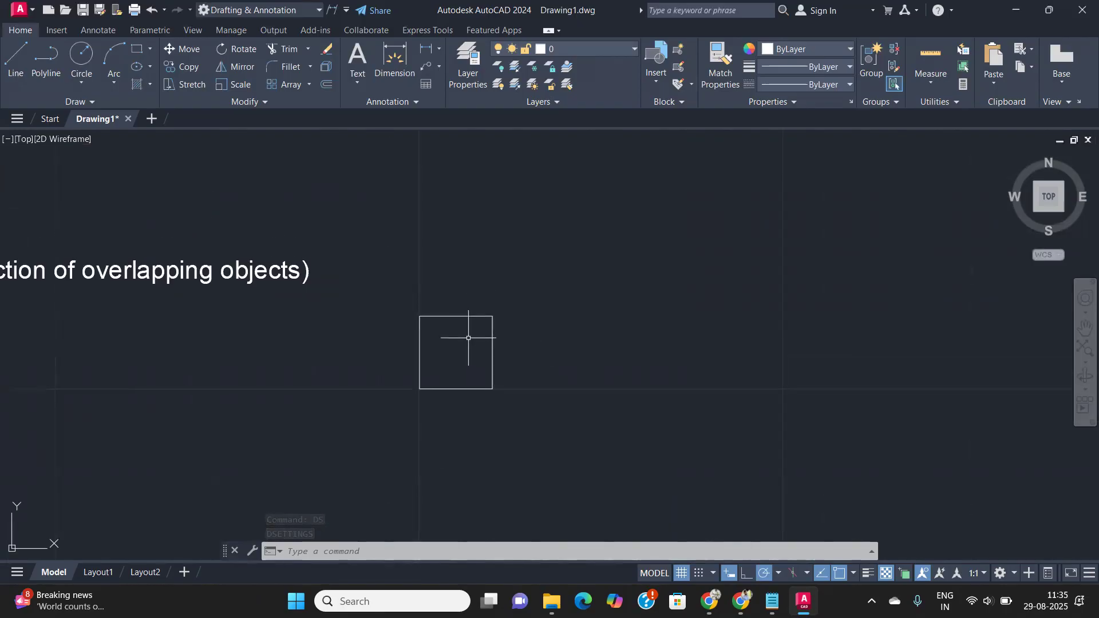
scroll(468, 338, down, 5)
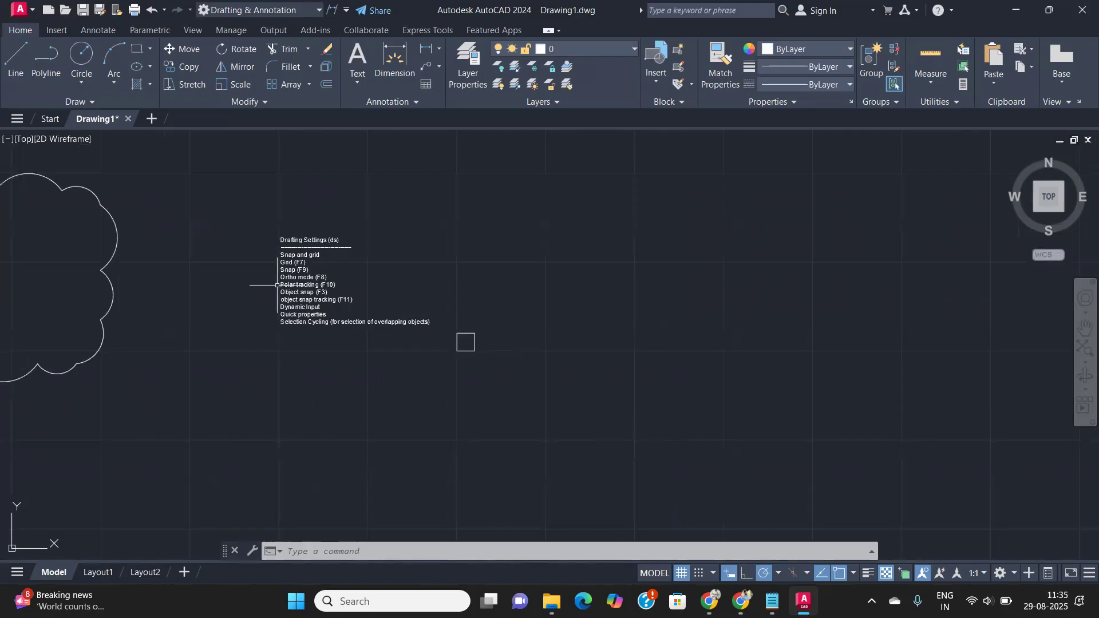
- Turn on Snap Mode, pan to empty space, and start a new LINE
click(700, 573)
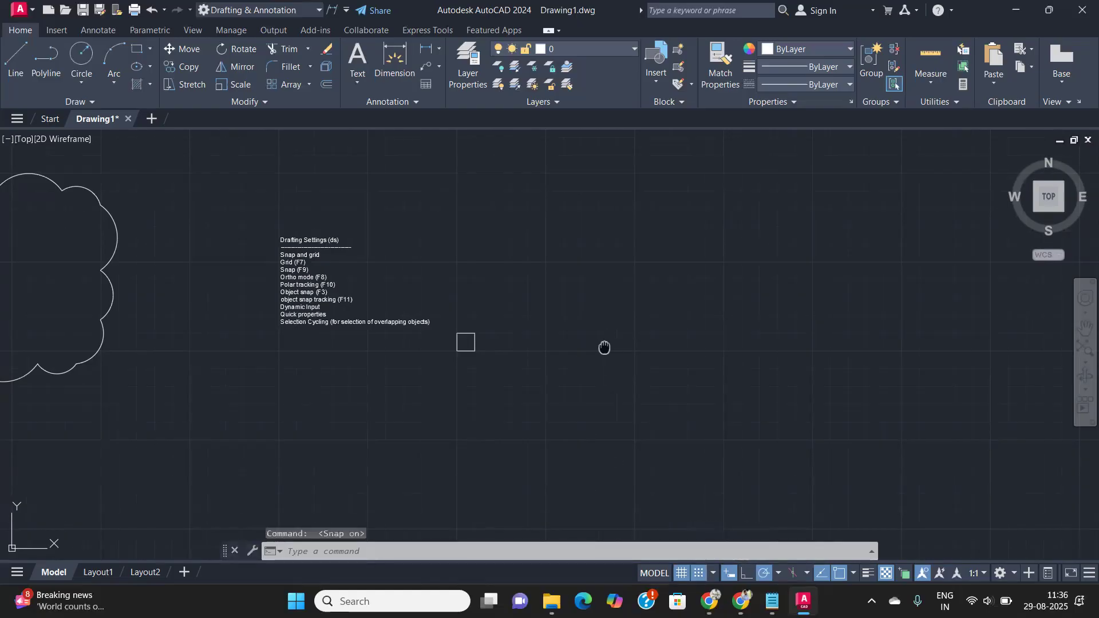
middle_drag(604, 345, 448, 386)
text(l)
key(Return)
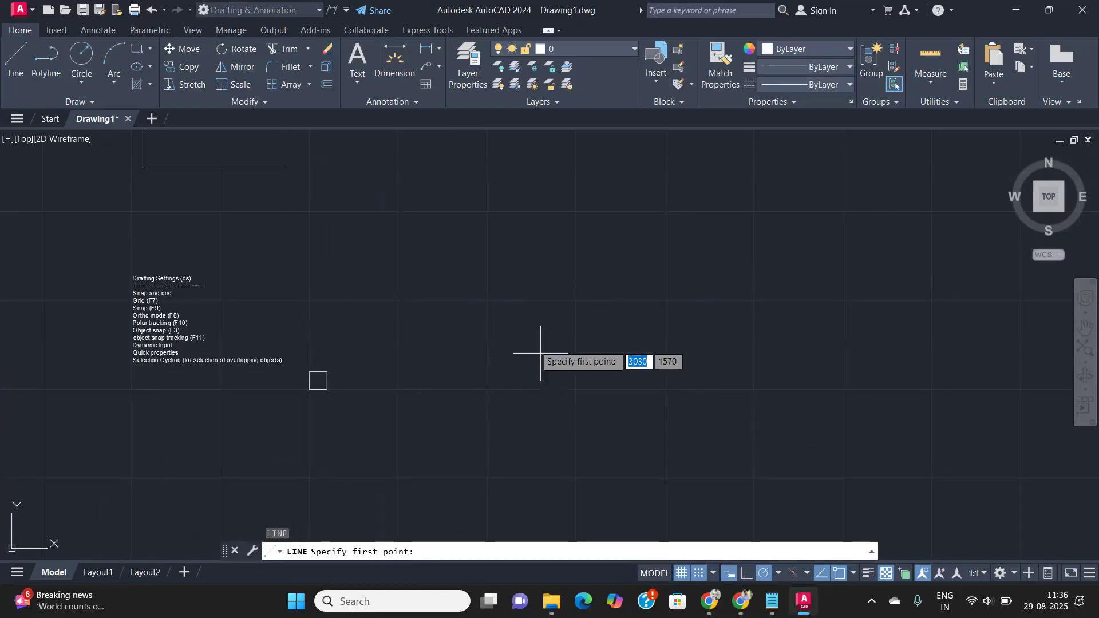
scroll(475, 375, up, 5)
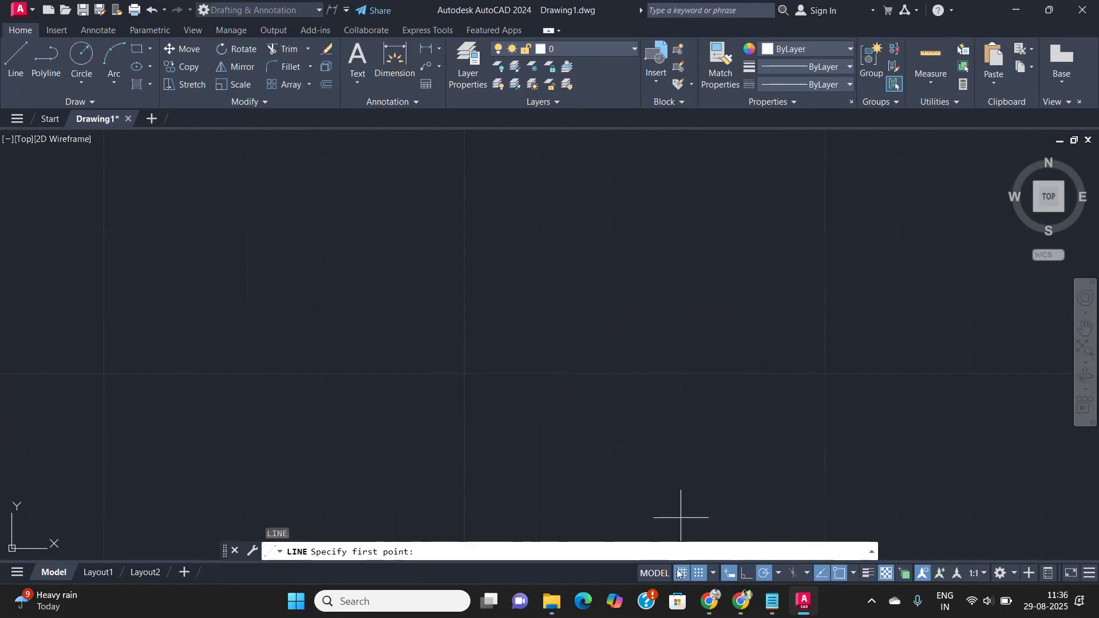
- Toggle Snap Mode off, back on, and off again
click(699, 575)
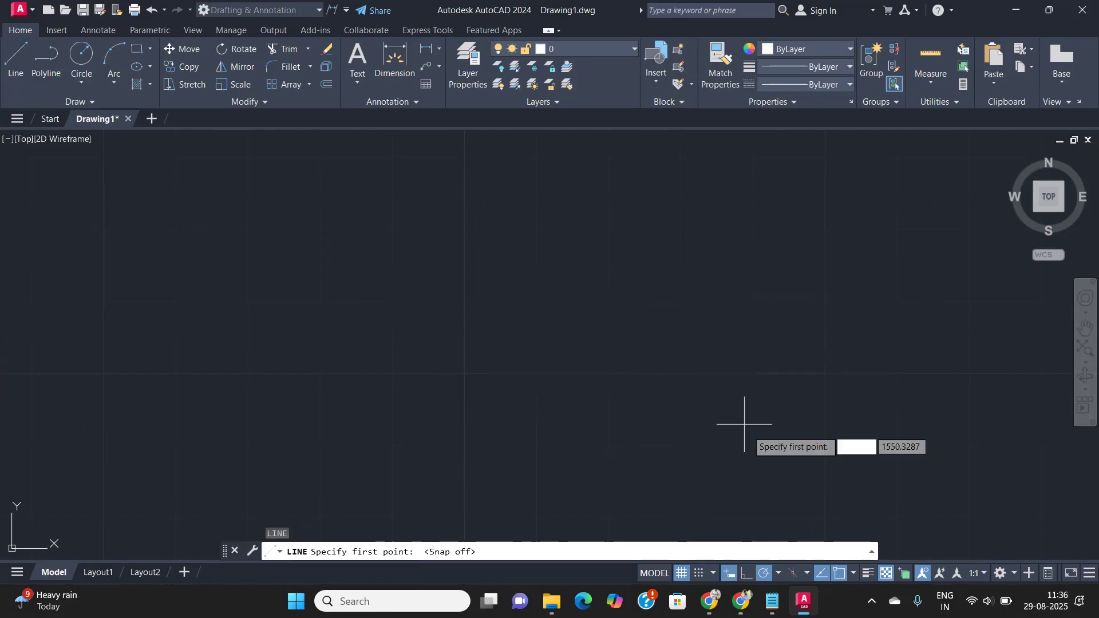
click(703, 573)
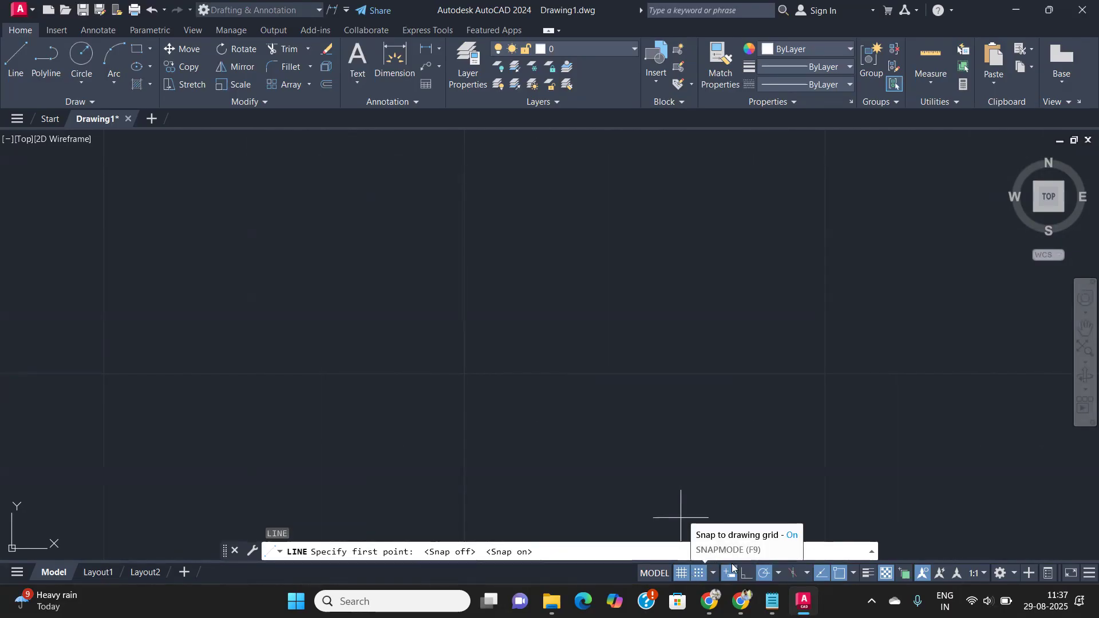
click(703, 573)
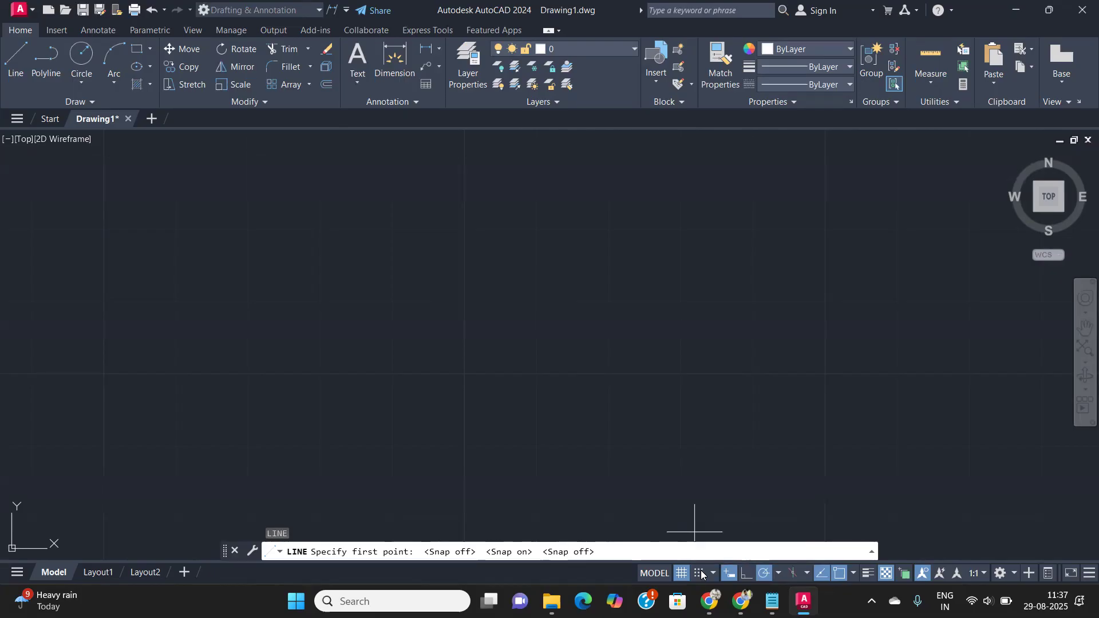
- End the stray line in progress and reopen Drafting Settings with DS
text(ds)
key(Return)
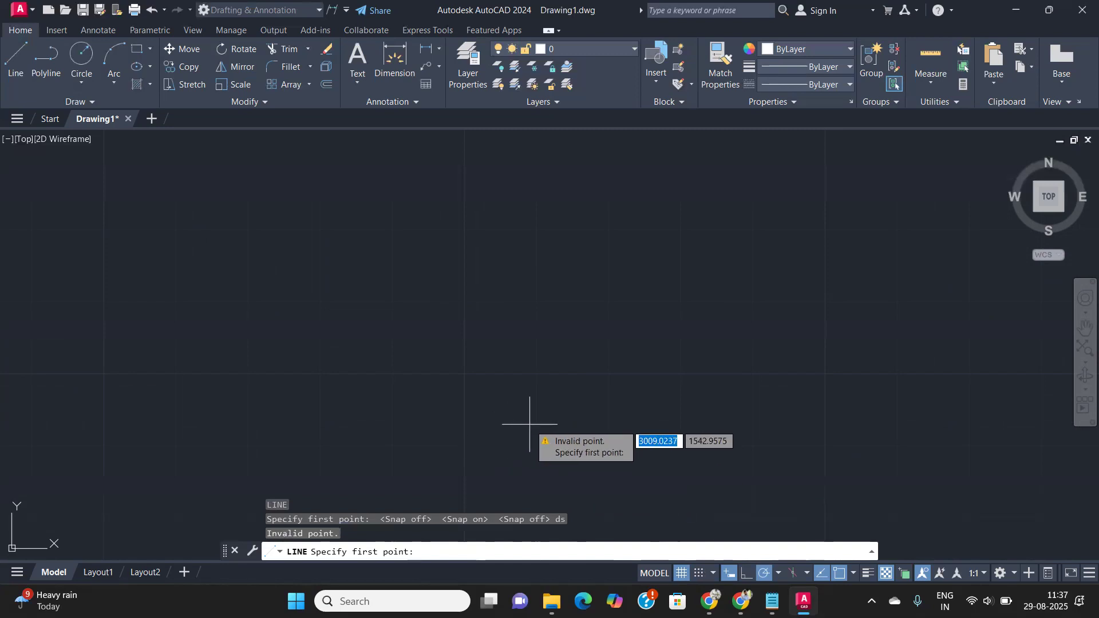
click(668, 456)
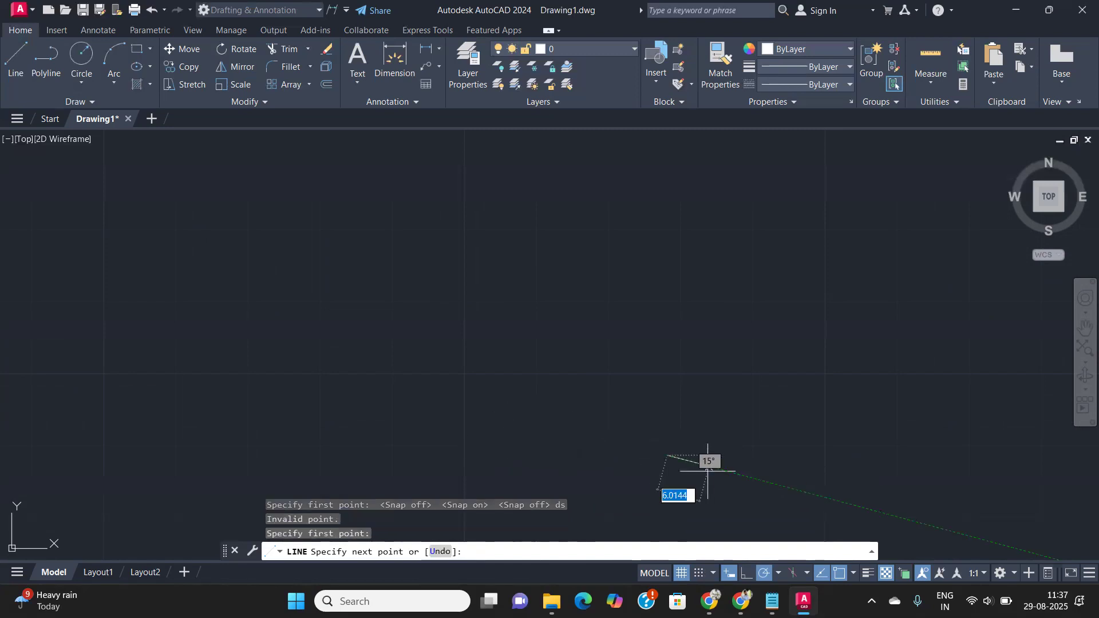
key(Return)
key(Return)
key(Return)
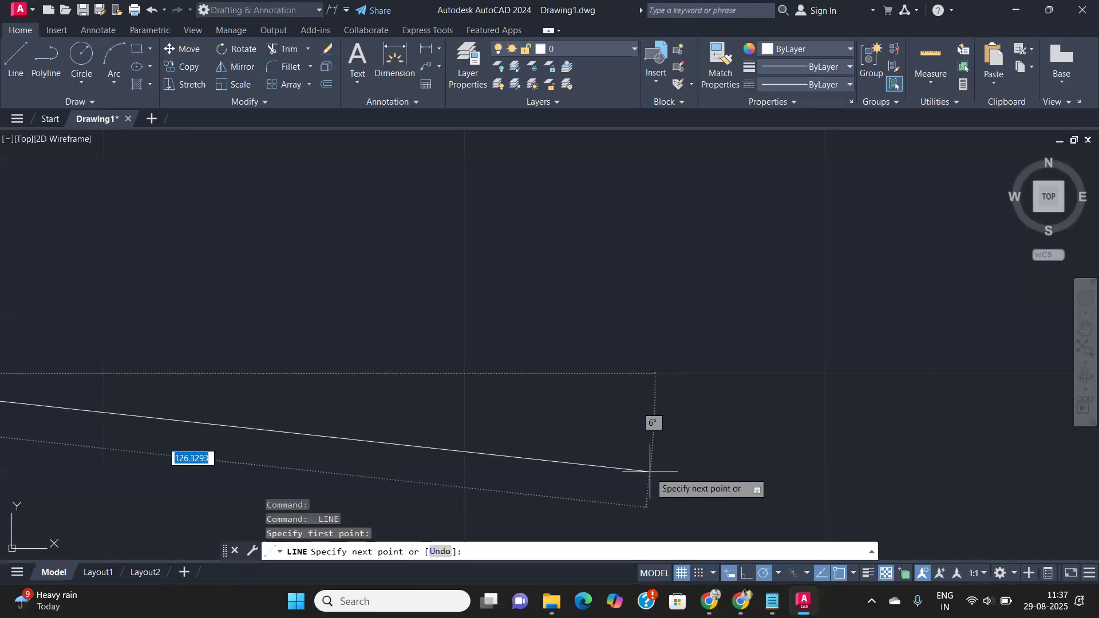
key(Return)
text(un)
key(Return)
text(ds)
key(Return)
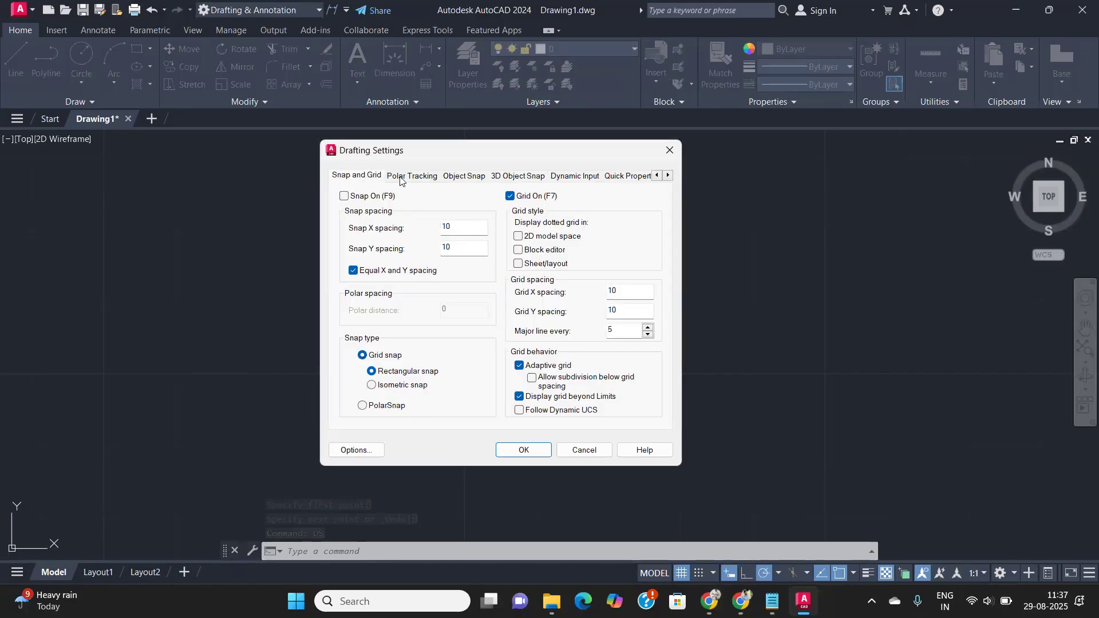
- Close Drafting Settings and pan to clear space beside the small square
click(671, 149)
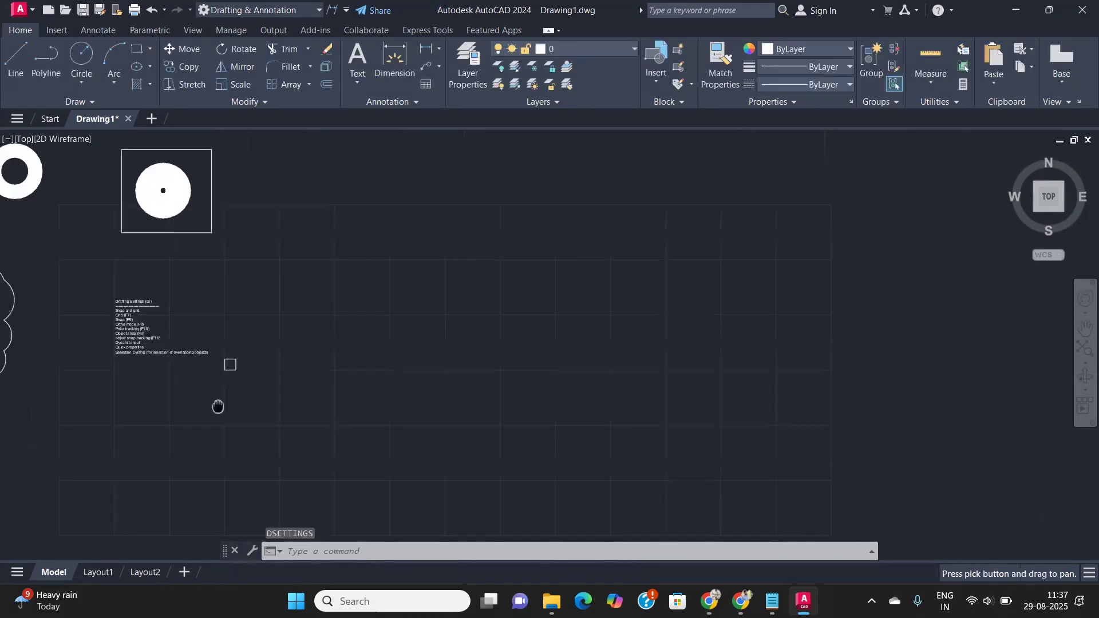
scroll(100, 313, up, 6)
scroll(320, 315, down, 3)
middle_drag(465, 339, 379, 322)
click(560, 434)
click(491, 496)
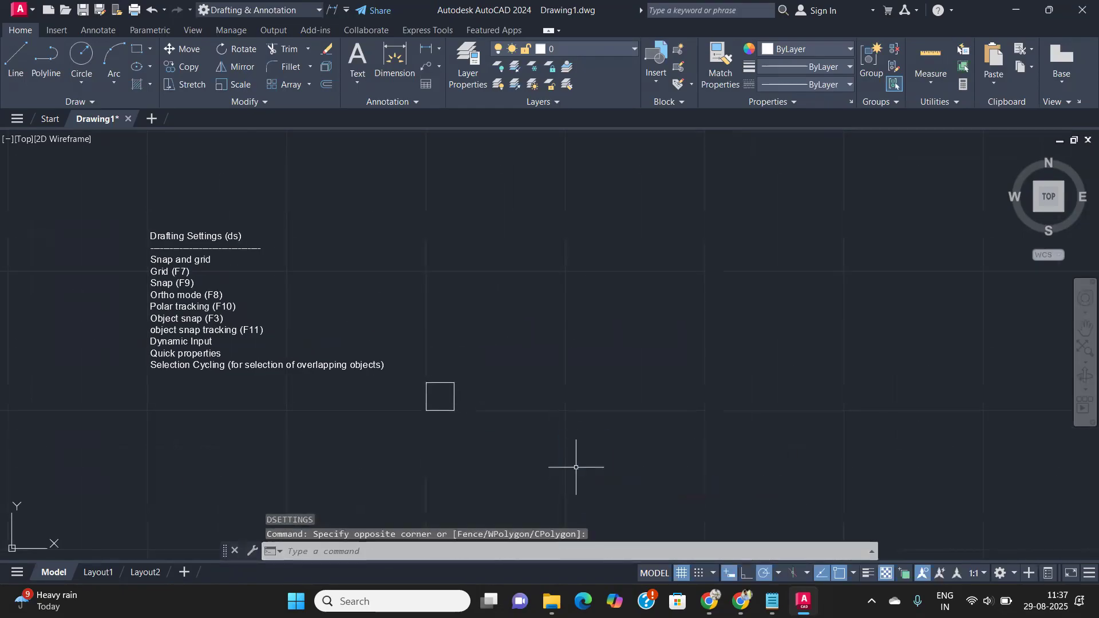
- With Ortho on (F8), draw a four-segment line rectangle
key(F8)
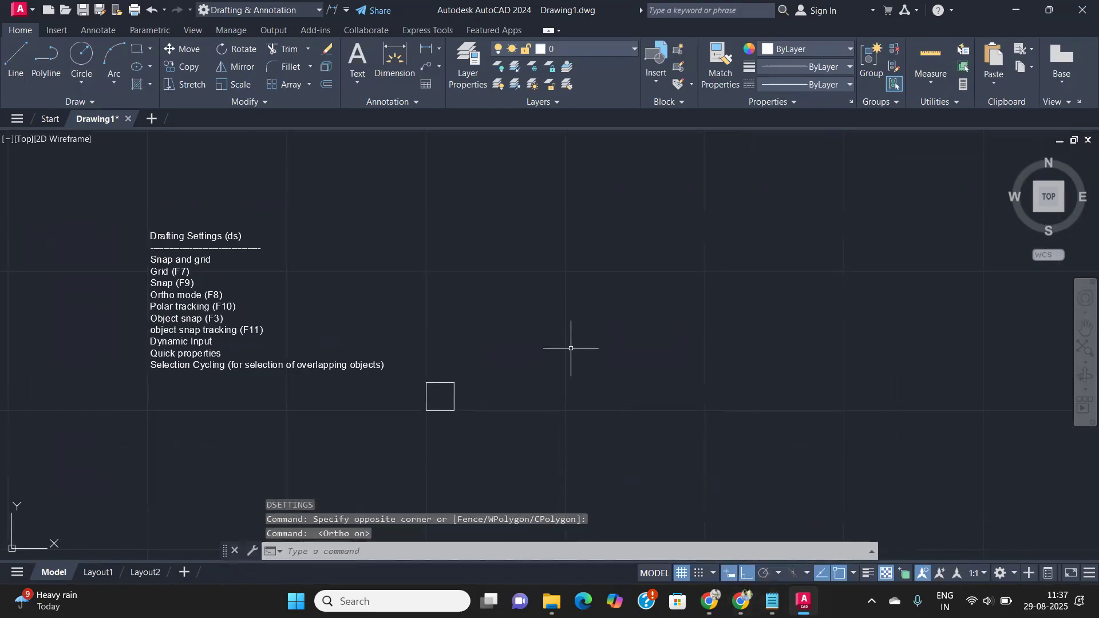
text(l)
key(Return)
click(570, 348)
click(812, 340)
click(775, 199)
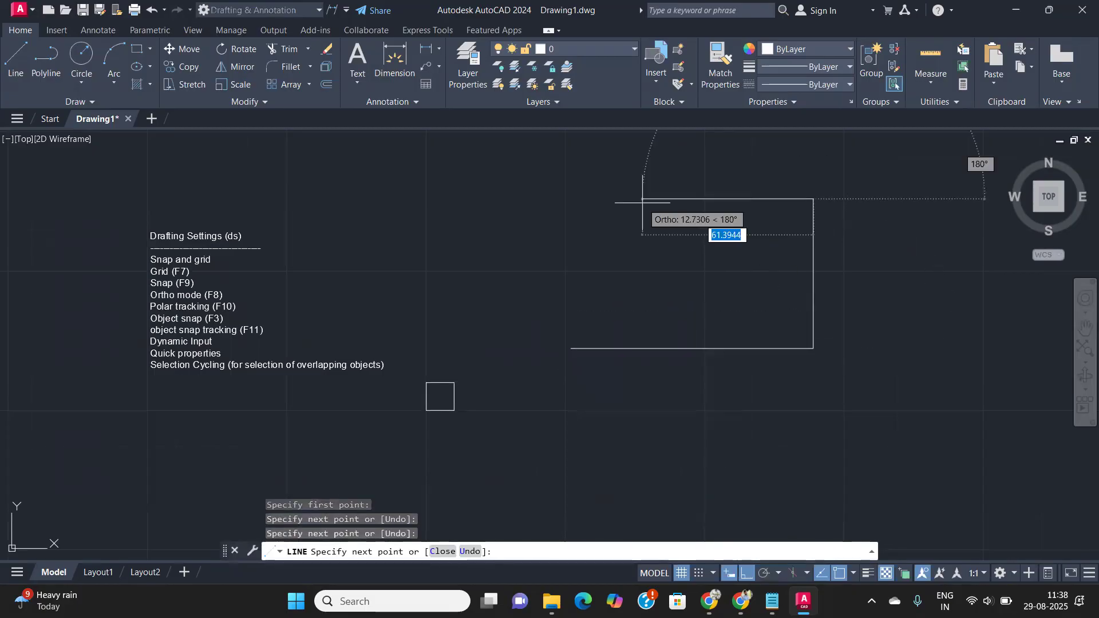
click(571, 211)
click(569, 348)
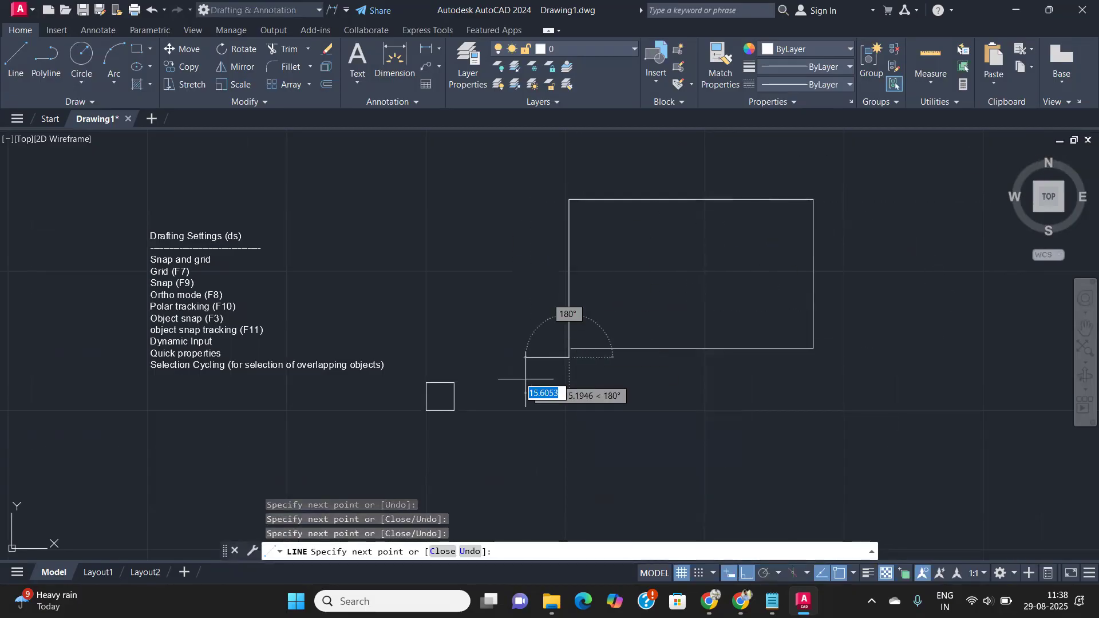
key(Return)
- Turn Polar Tracking on from the status bar
scroll(586, 368, down, 2)
scroll(587, 368, up, 2)
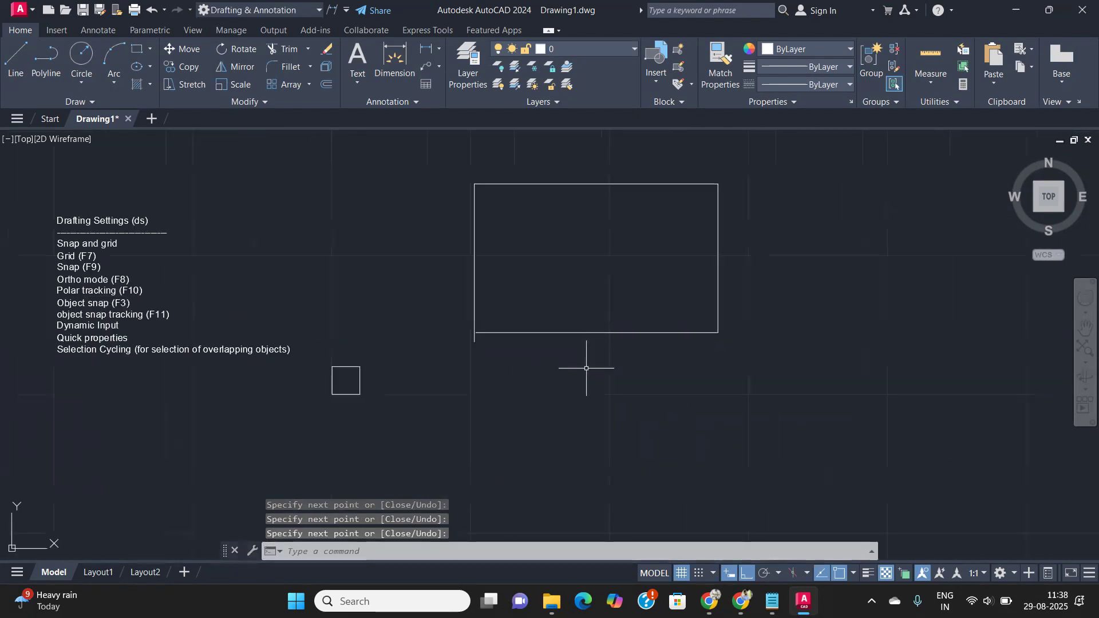
scroll(95, 280, up, 2)
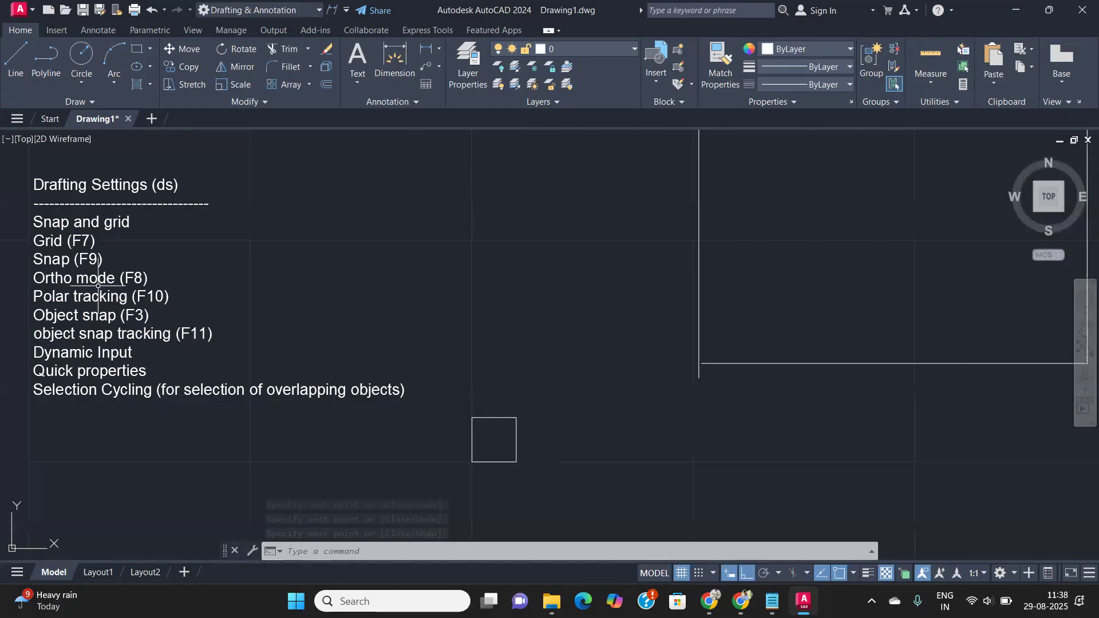
scroll(99, 284, down, 3)
middle_drag(645, 400, 527, 404)
click(765, 575)
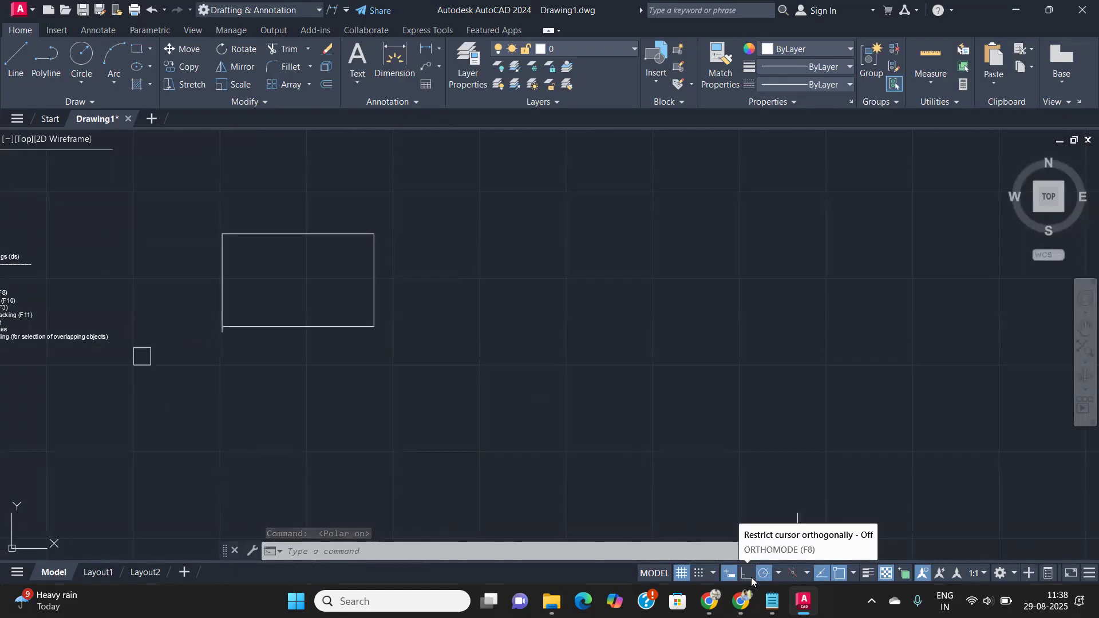
- Draw a horizontal line right of the rectangle, then cancel a second line from its left end
click(780, 573)
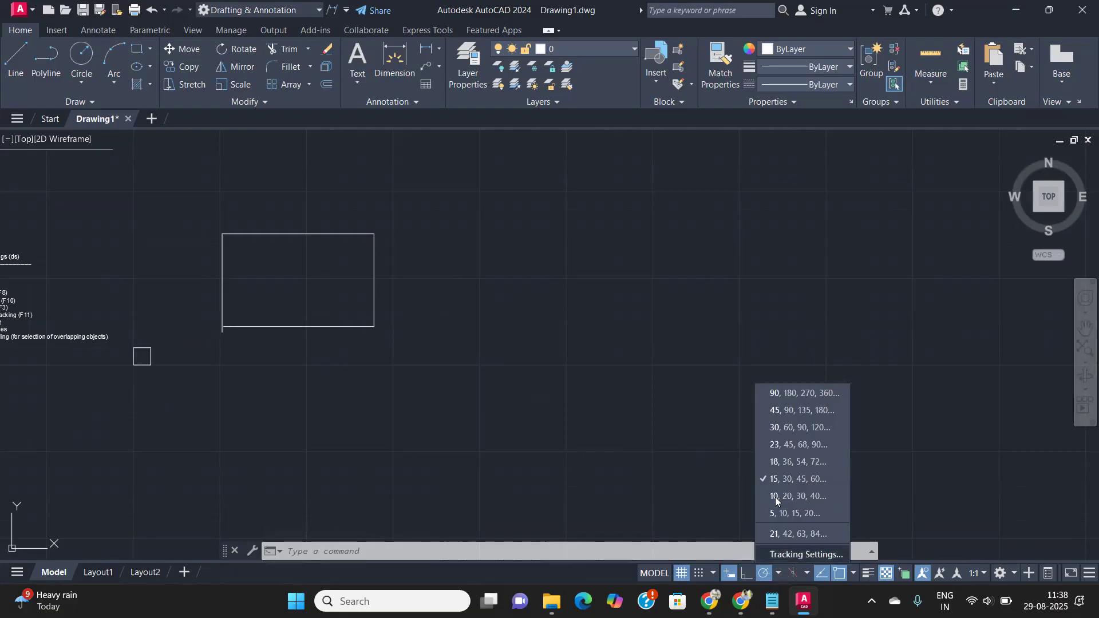
click(780, 444)
text(l)
key(Return)
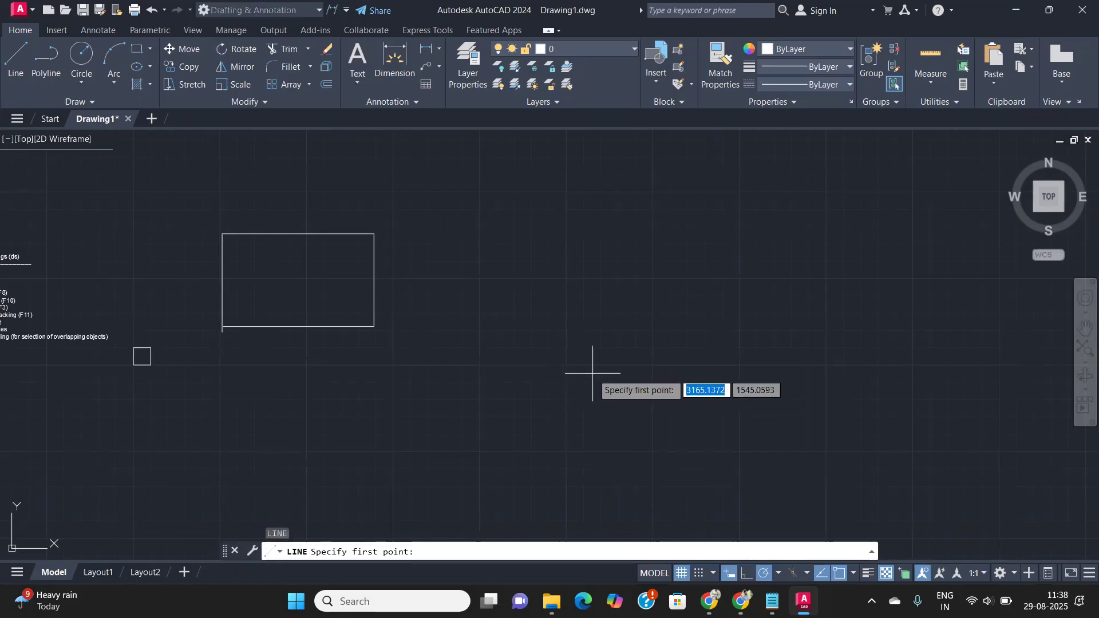
click(589, 361)
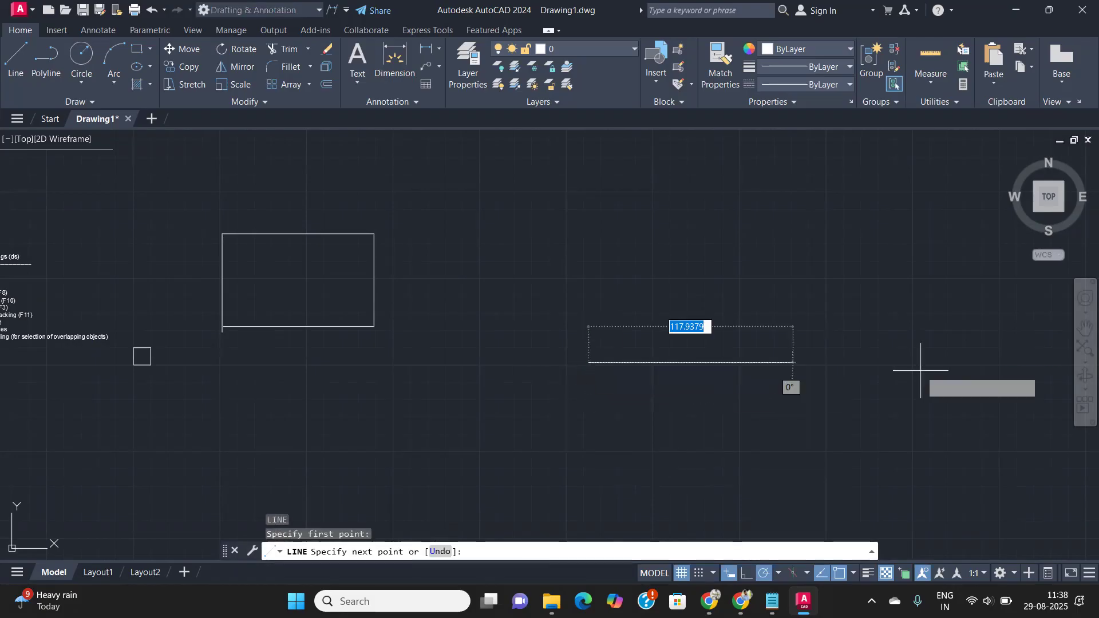
click(887, 362)
key(Return)
key(Return)
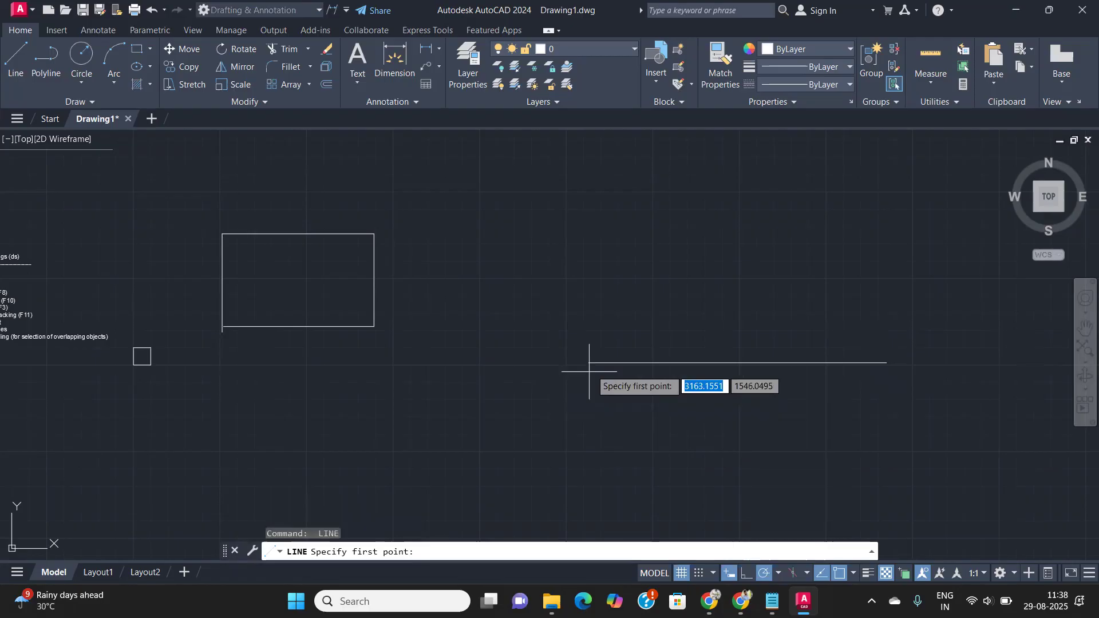
click(588, 362)
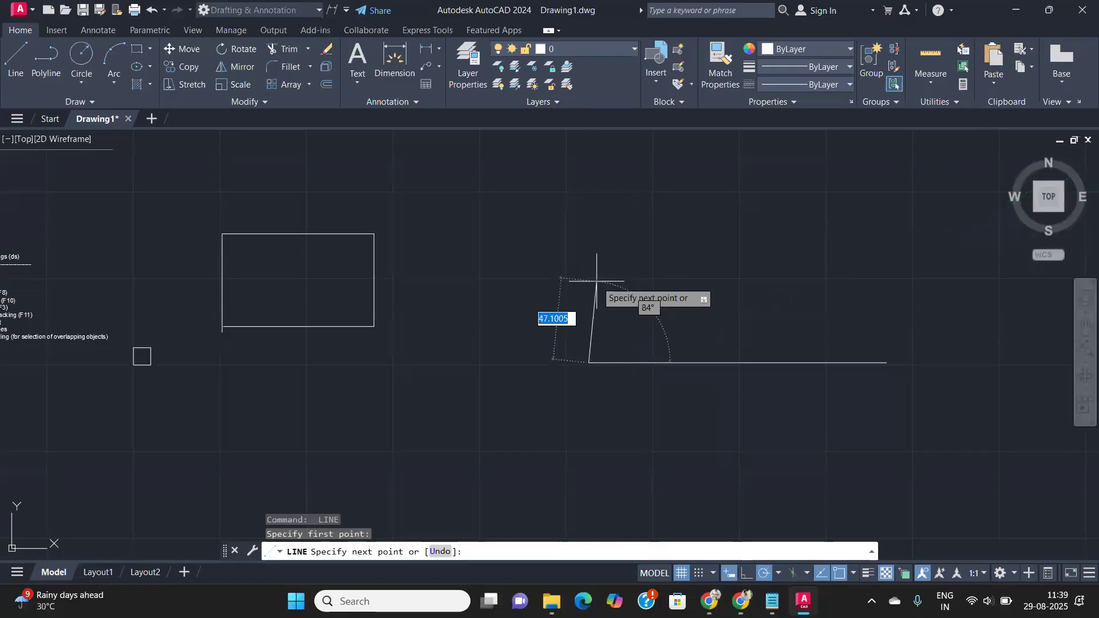
key(Return)
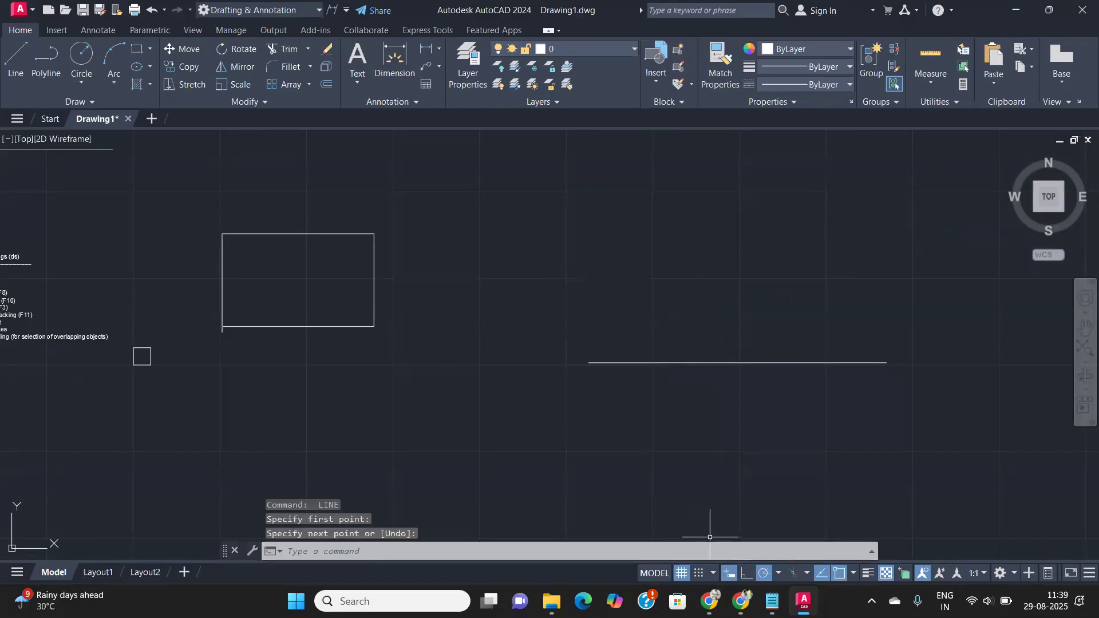
- Open Drafting Settings (DS) to view the Polar Tracking tab, then close it
click(756, 544)
text(d)
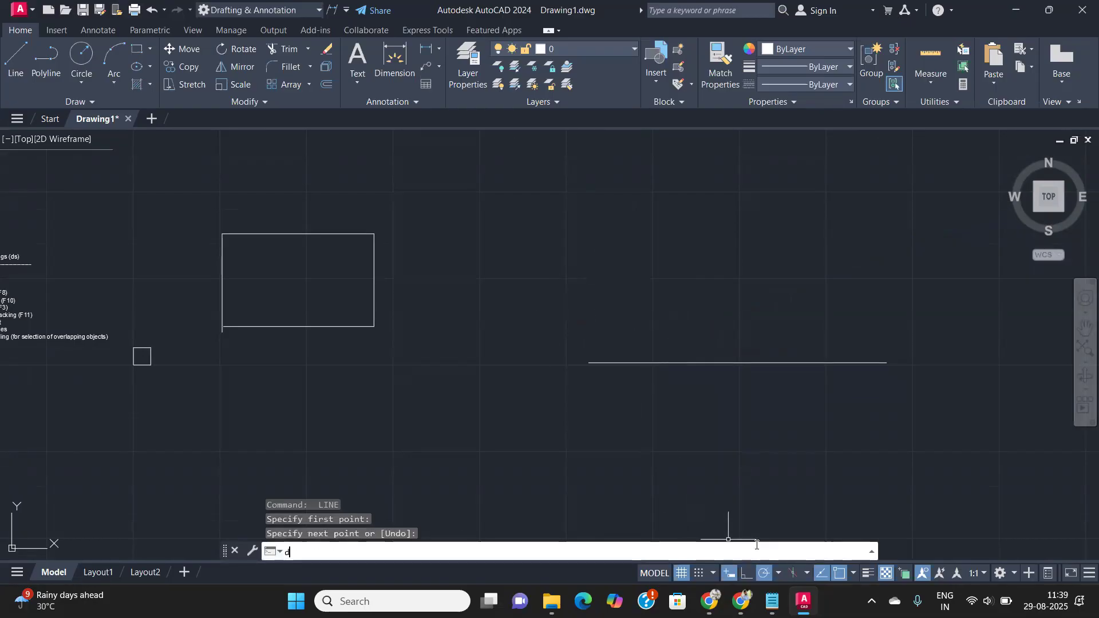
text(s)
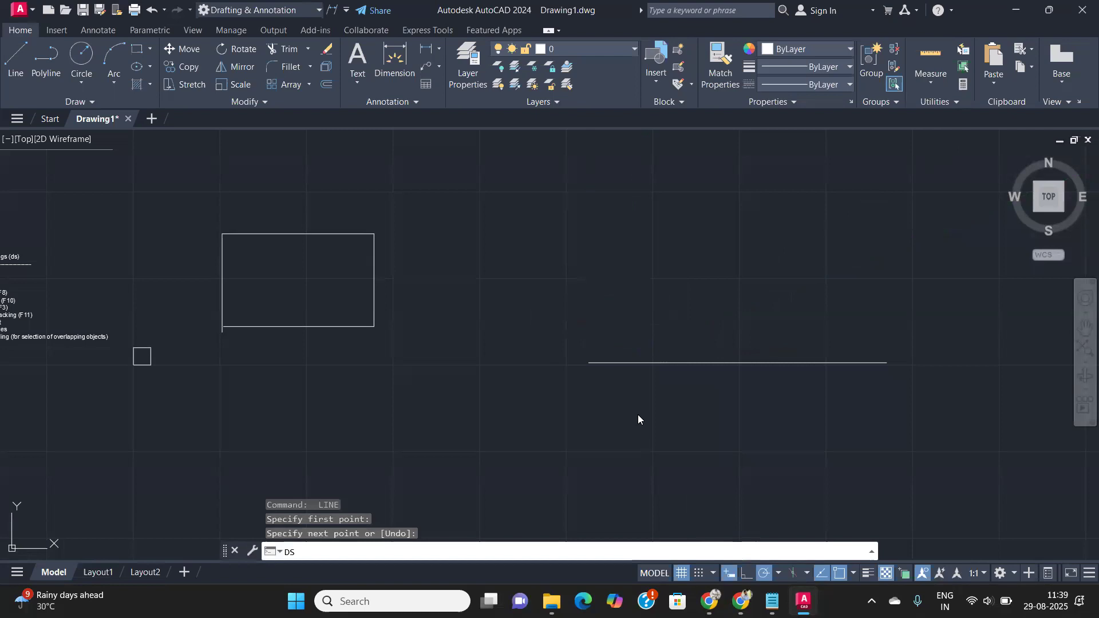
key(Return)
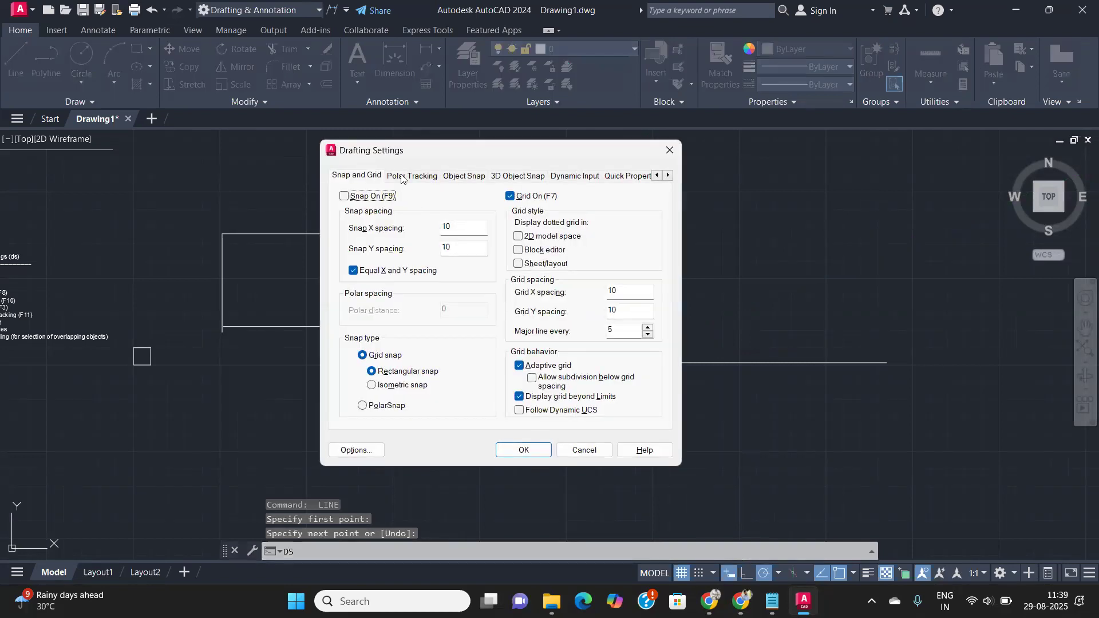
click(402, 178)
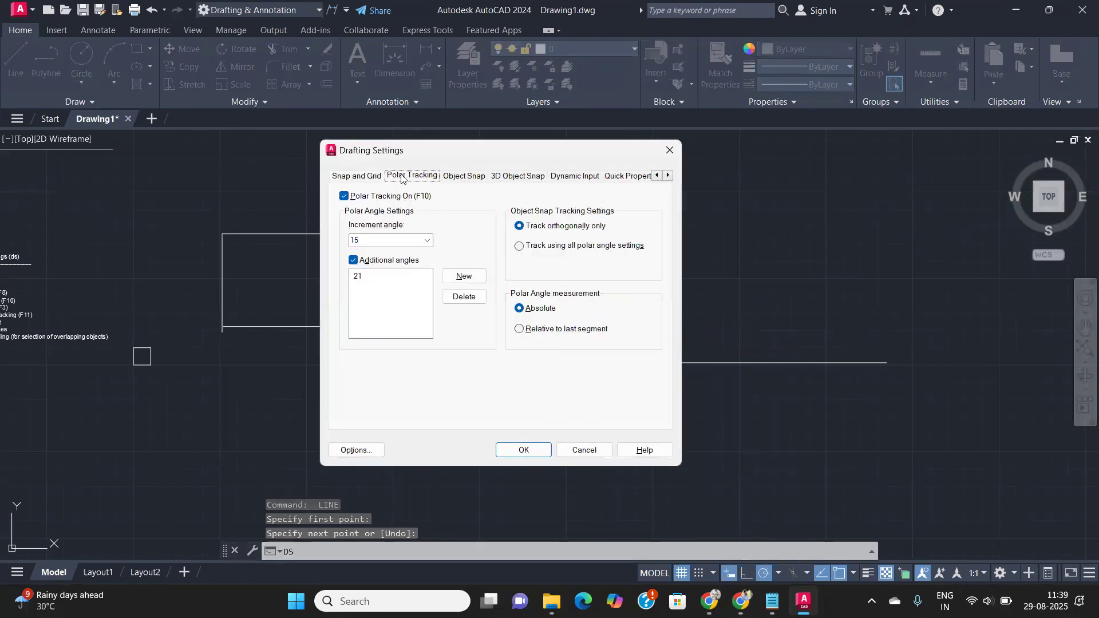
click(670, 150)
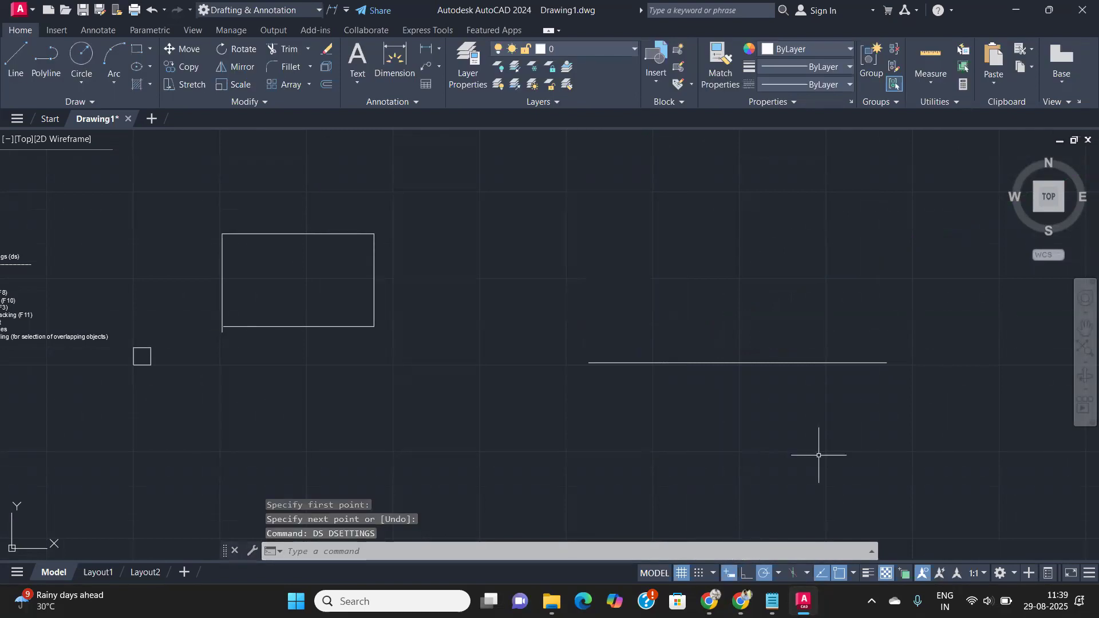
- Keep the 15° increment and replace additional polar angle 21 with 19
click(779, 571)
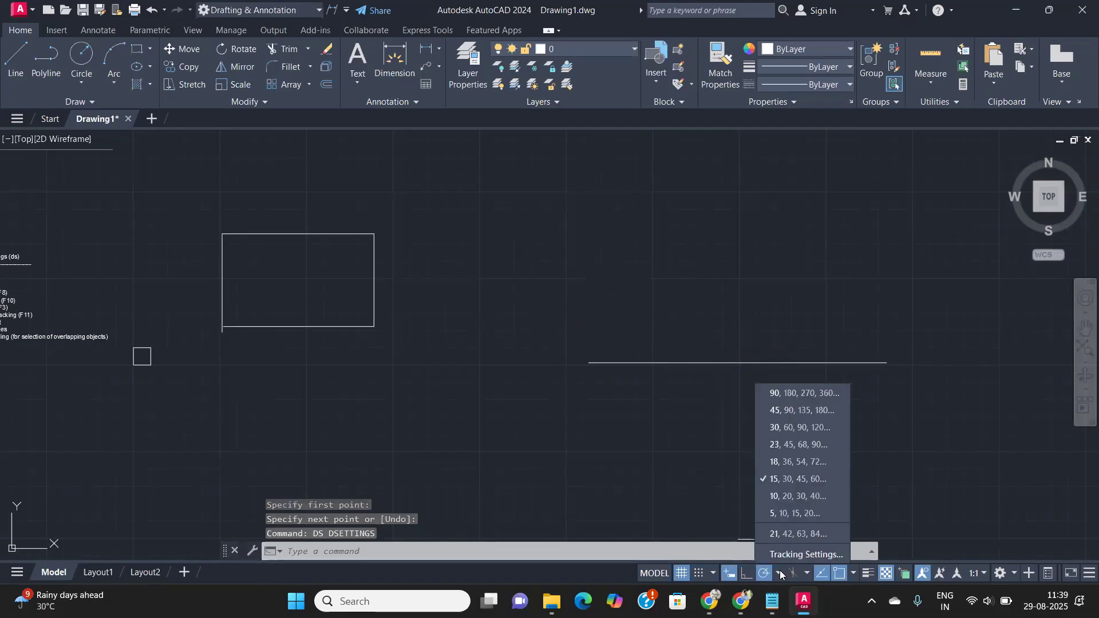
click(816, 553)
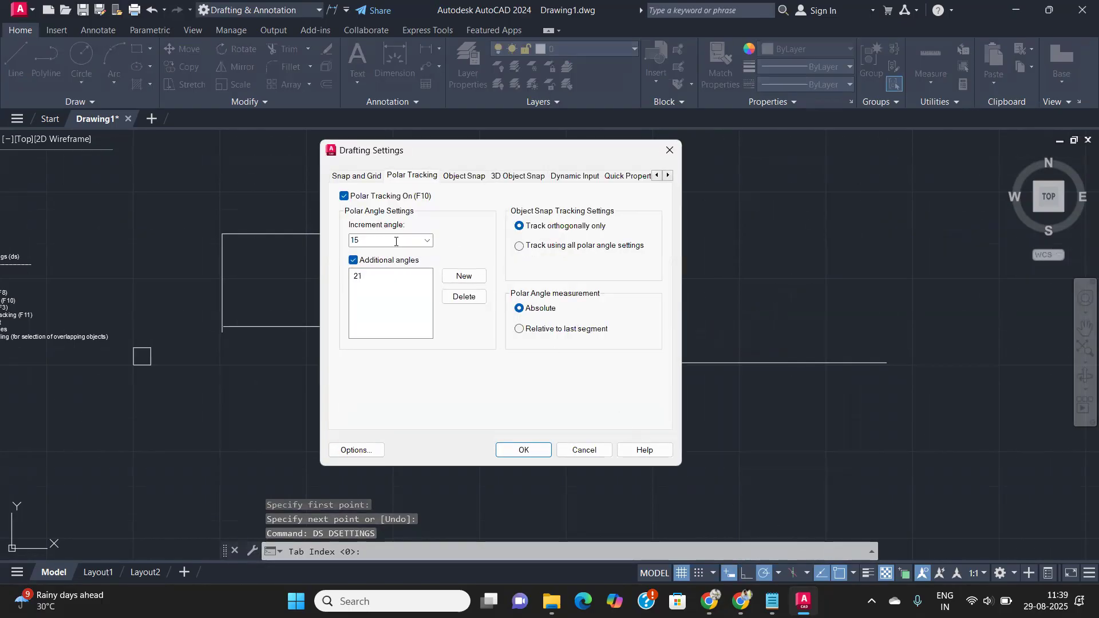
click(424, 240)
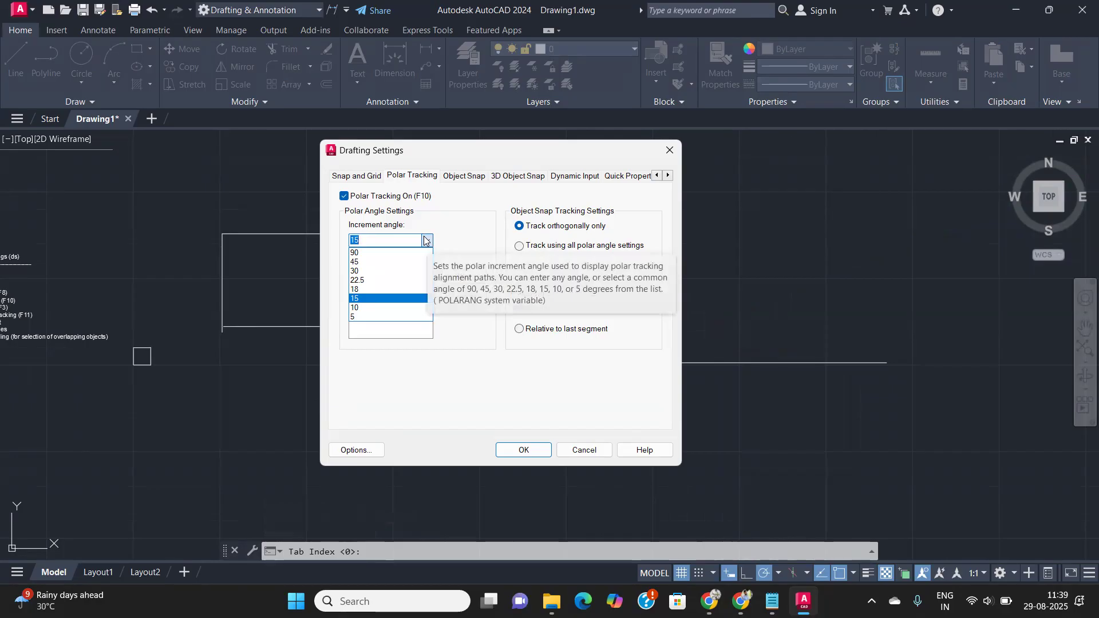
click(424, 240)
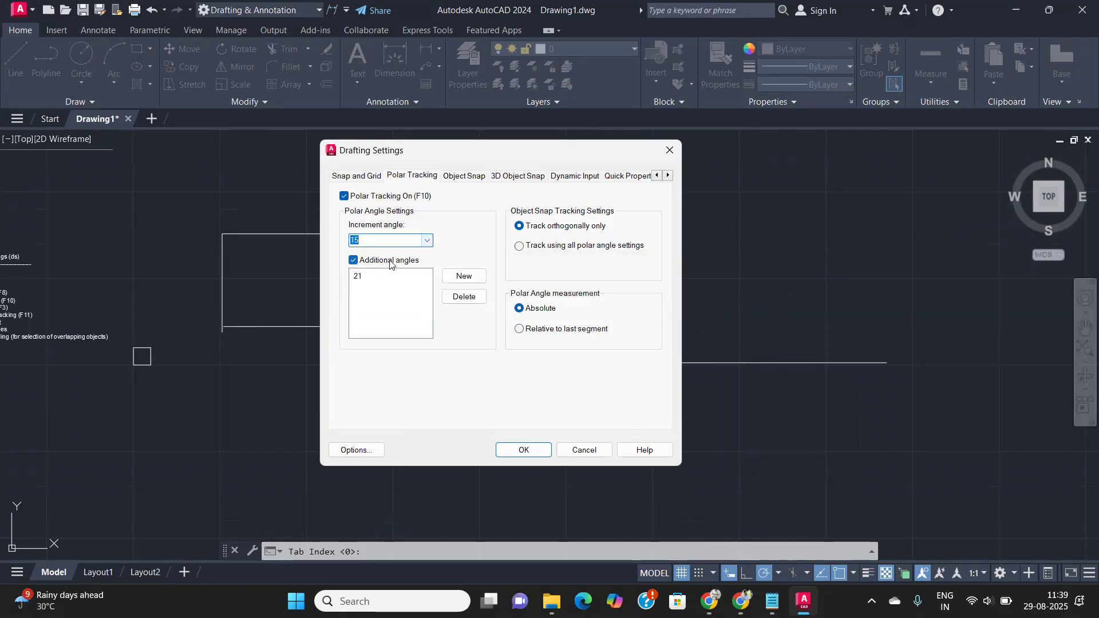
click(361, 279)
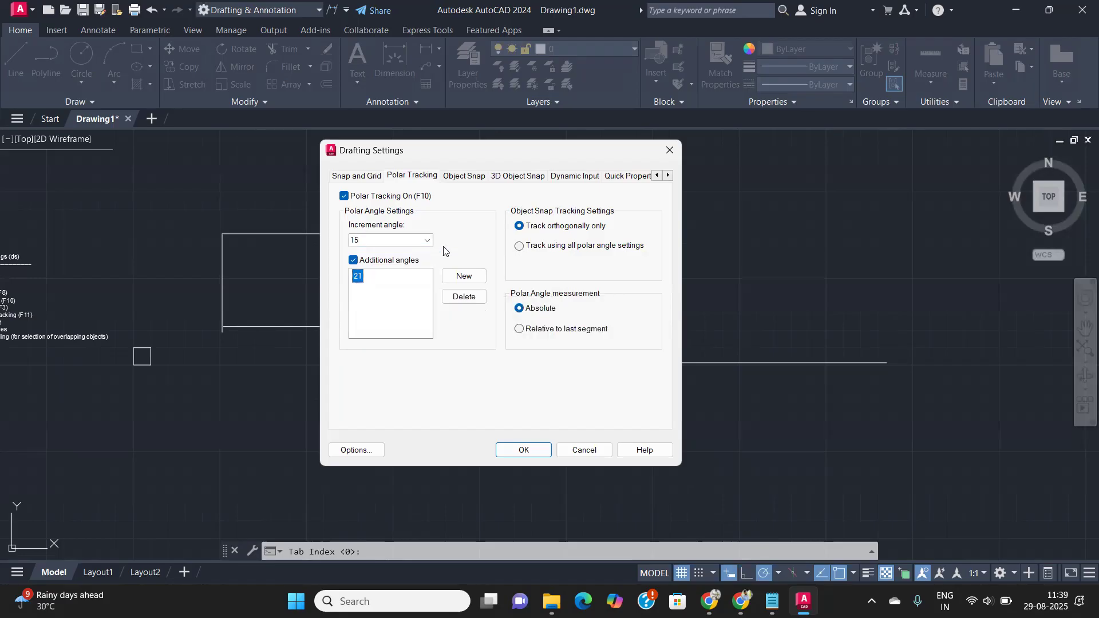
click(453, 297)
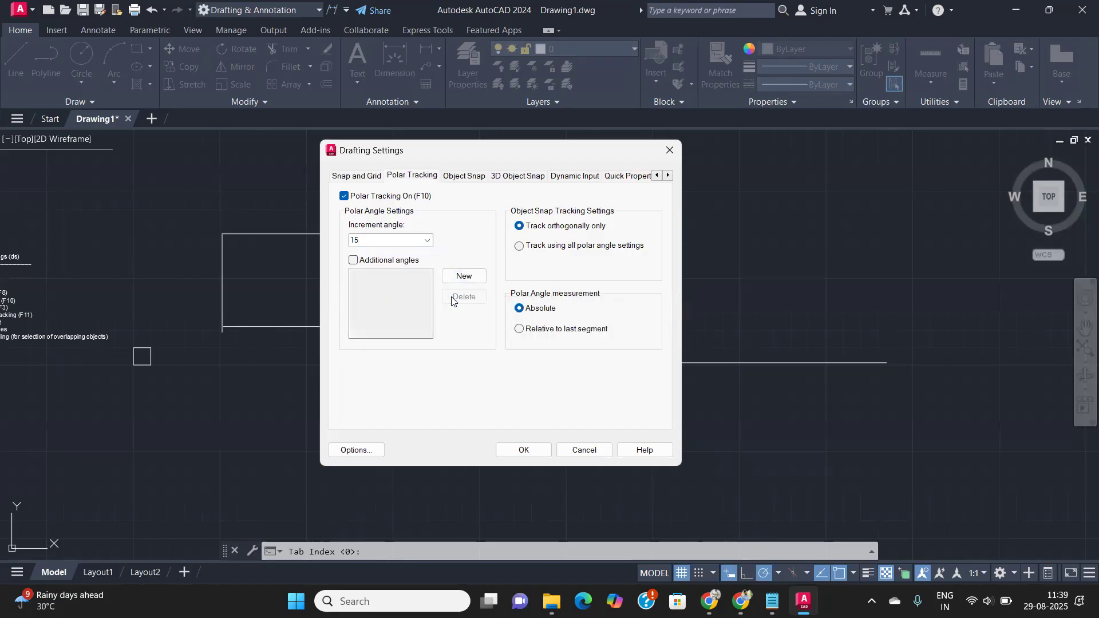
click(462, 277)
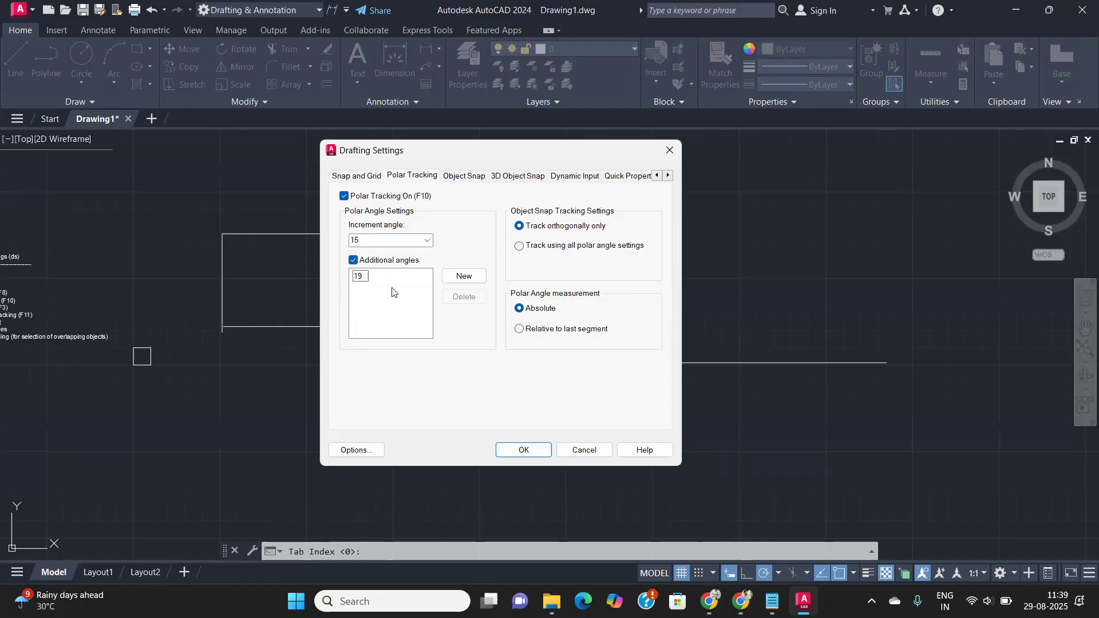
key(Return)
click(525, 450)
text(l)
key(Return)
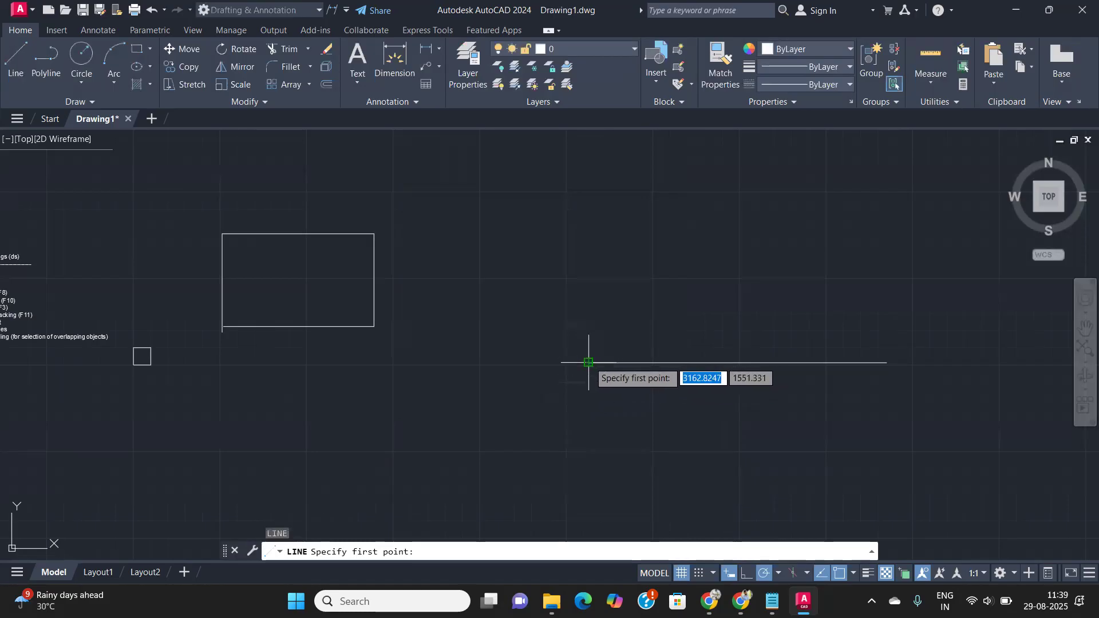
- Draw a sloped line rising right from the horizontal line's left endpoint
click(588, 362)
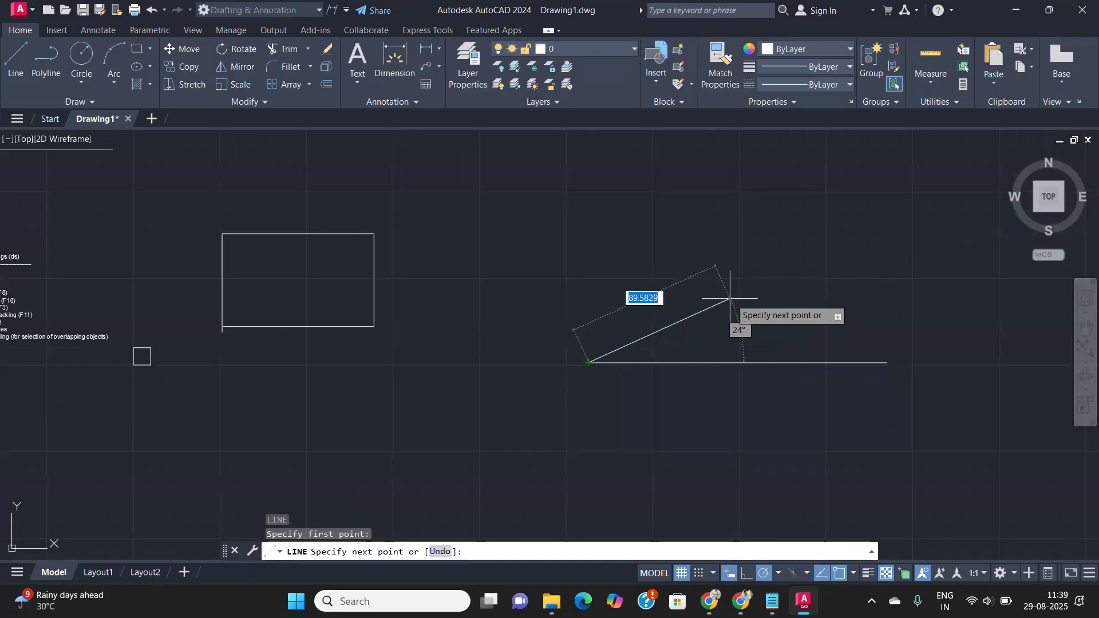
click(751, 307)
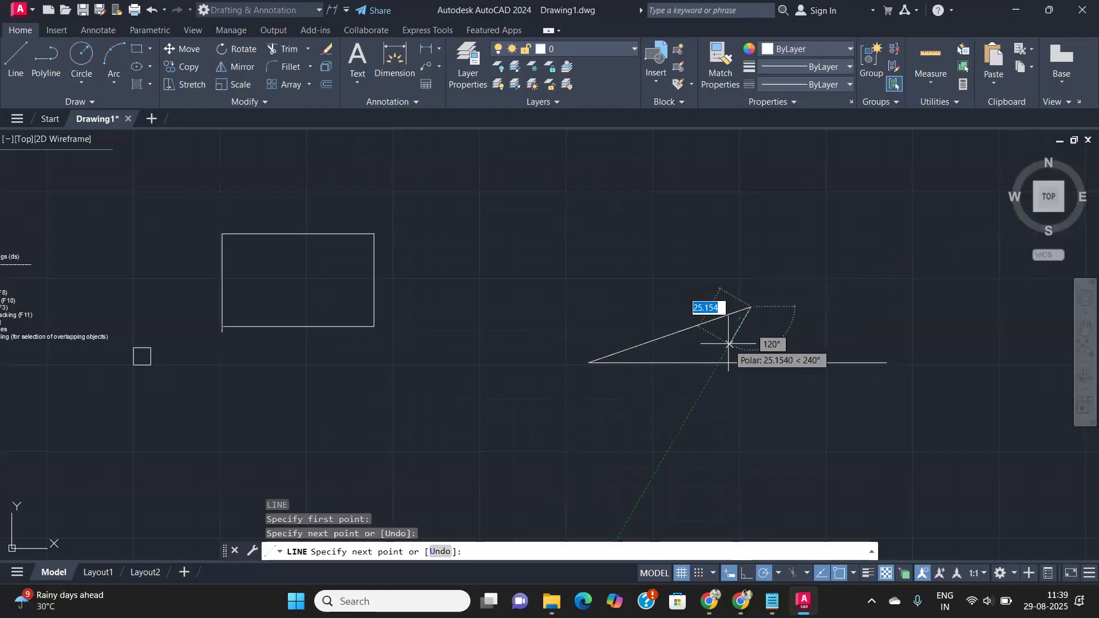
key(Return)
scroll(760, 357, up, 2)
middle_drag(751, 356, 575, 344)
scroll(575, 344, down, 4)
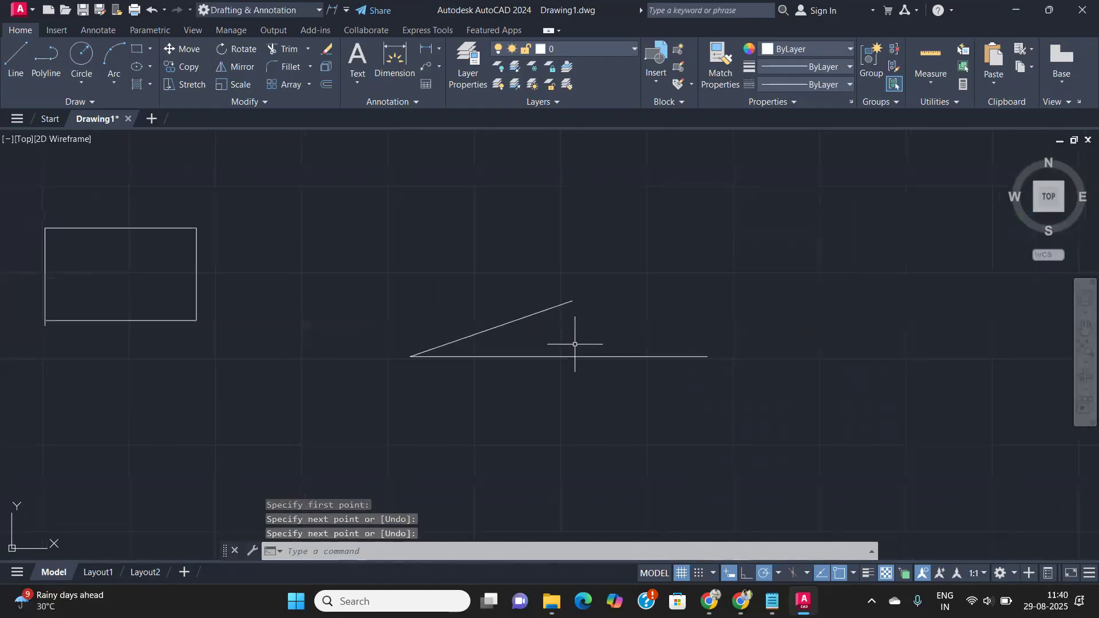
- Review the polar settings with the 19° angle, then pan to the Drafting Settings notes
click(779, 572)
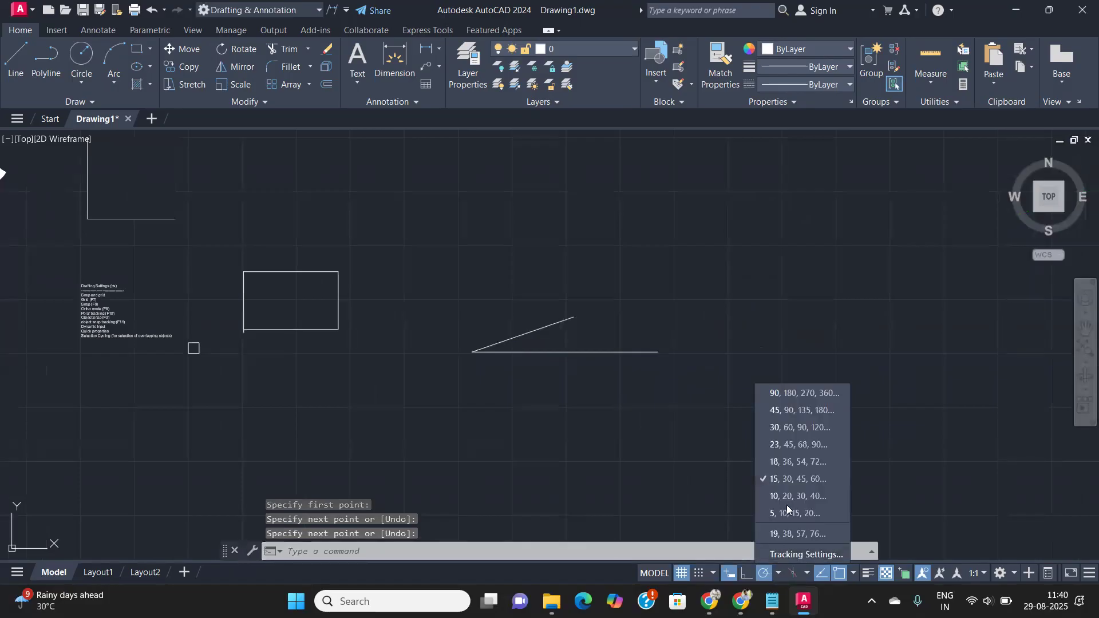
click(800, 532)
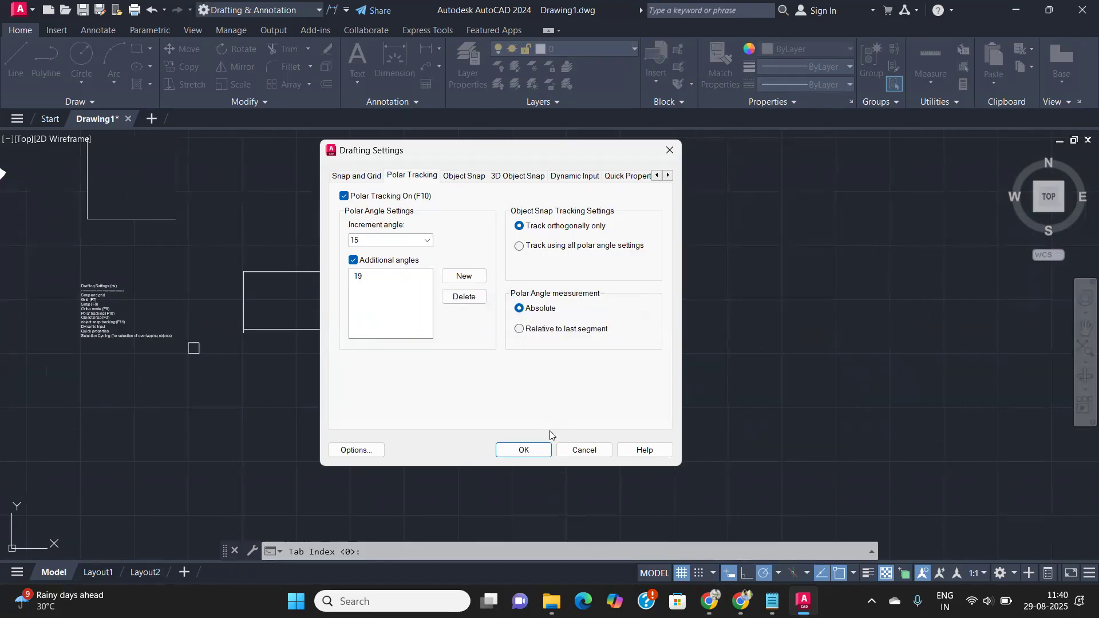
click(530, 454)
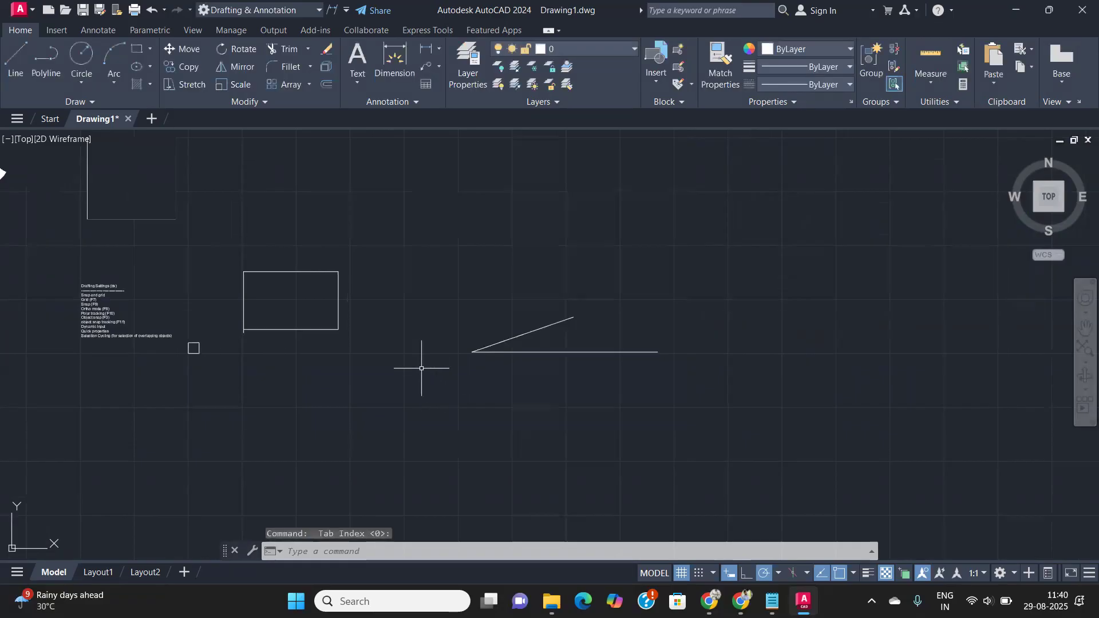
scroll(422, 368, down, 2)
scroll(231, 317, up, 10)
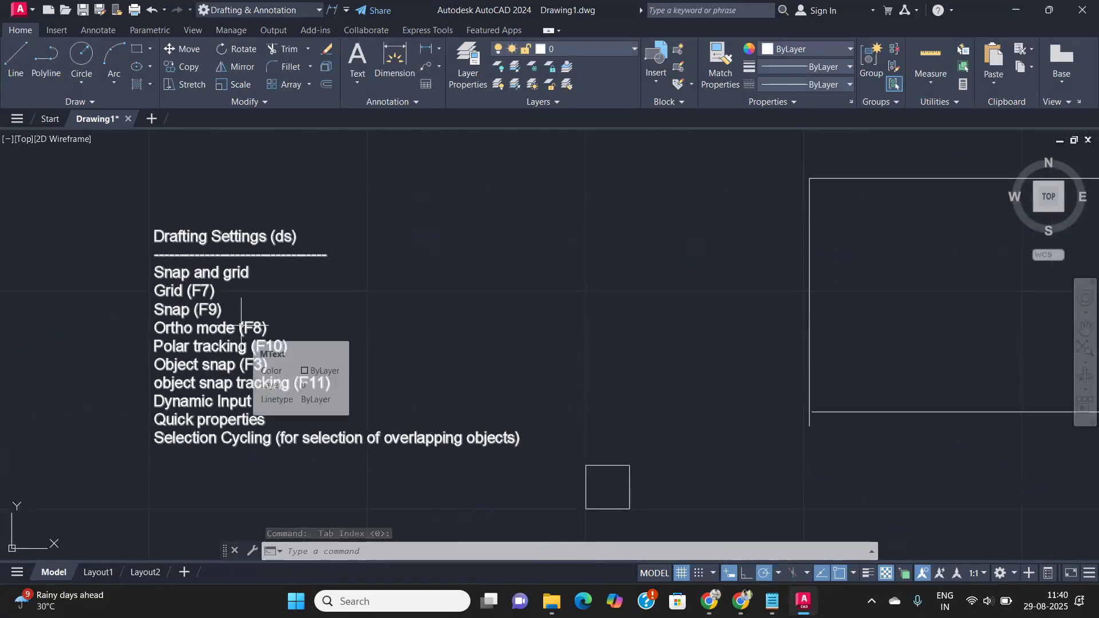
middle_drag(352, 337, 349, 326)
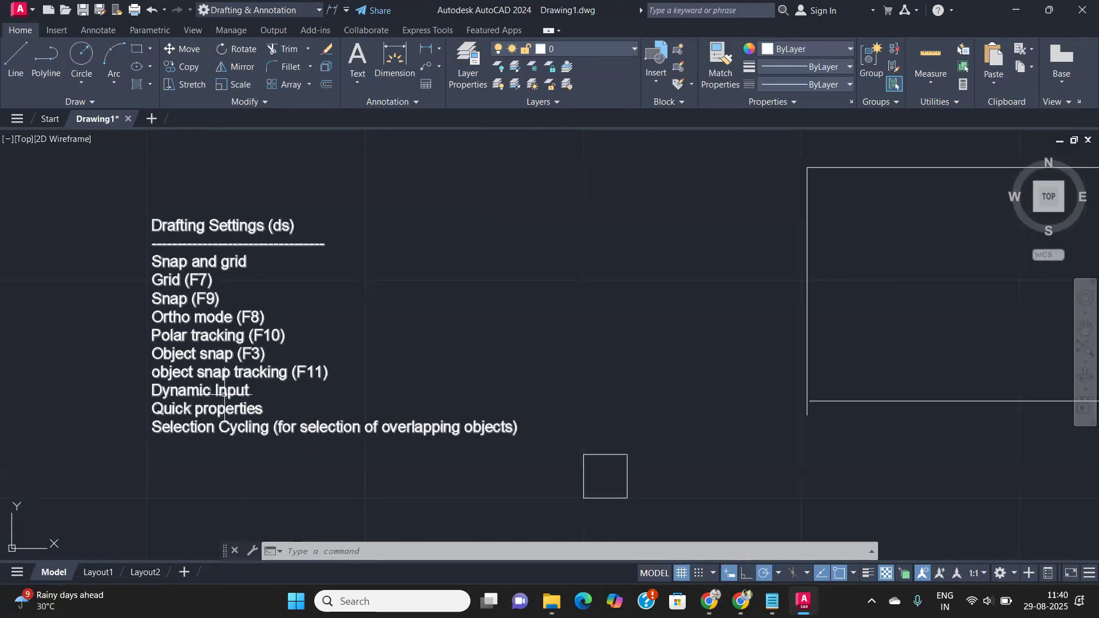
- Open Drafting Settings with ds and view the Dynamic Input Pointer Input settings
scroll(291, 394, down, 1)
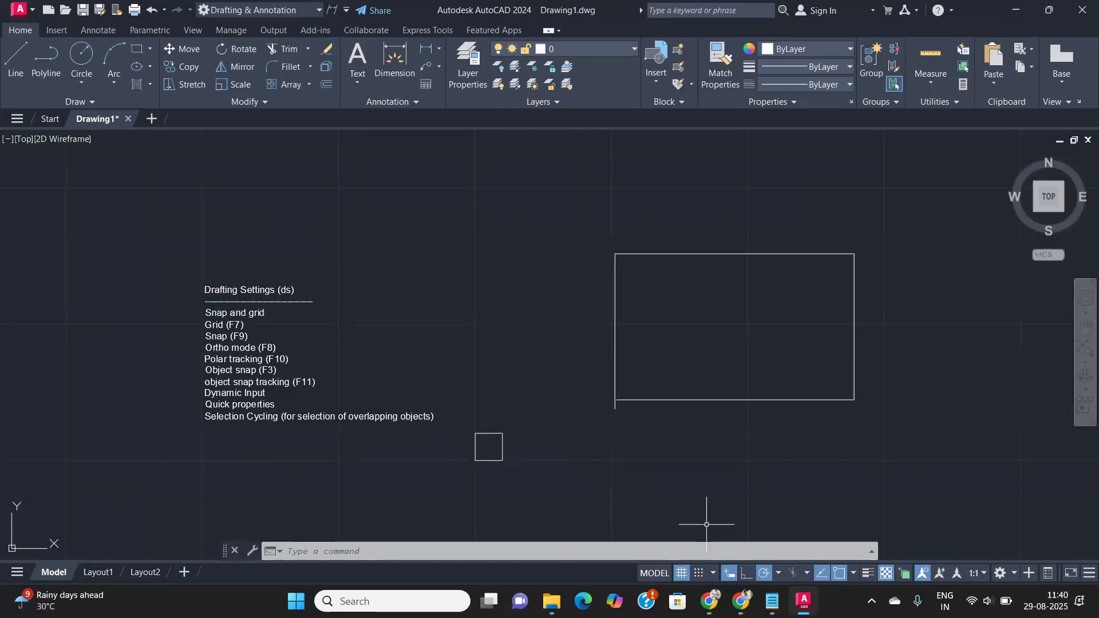
text(ds)
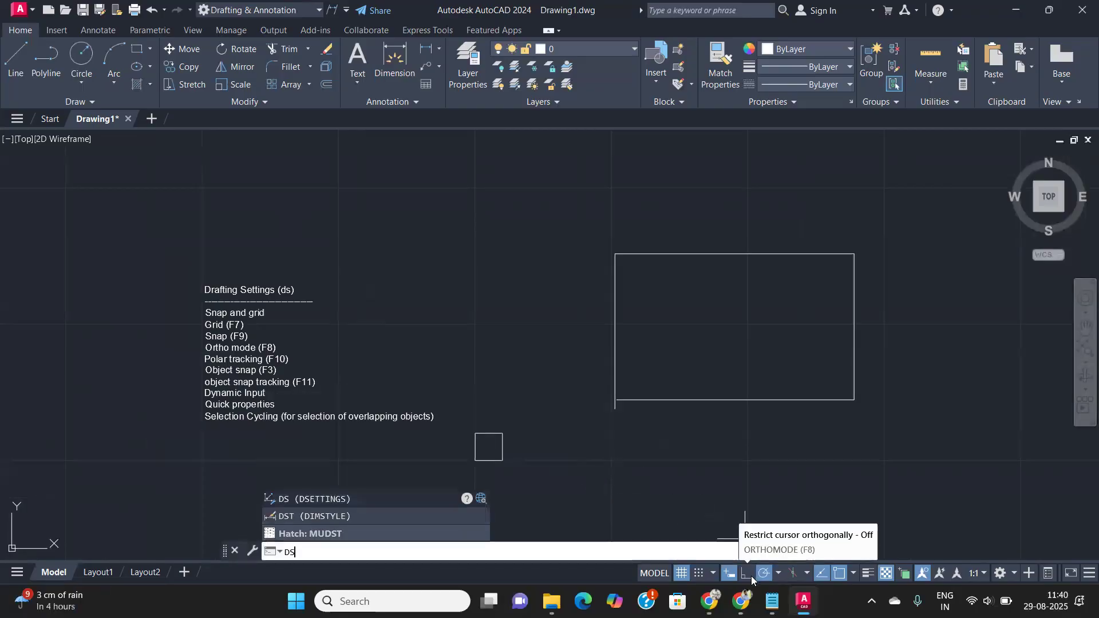
key(Return)
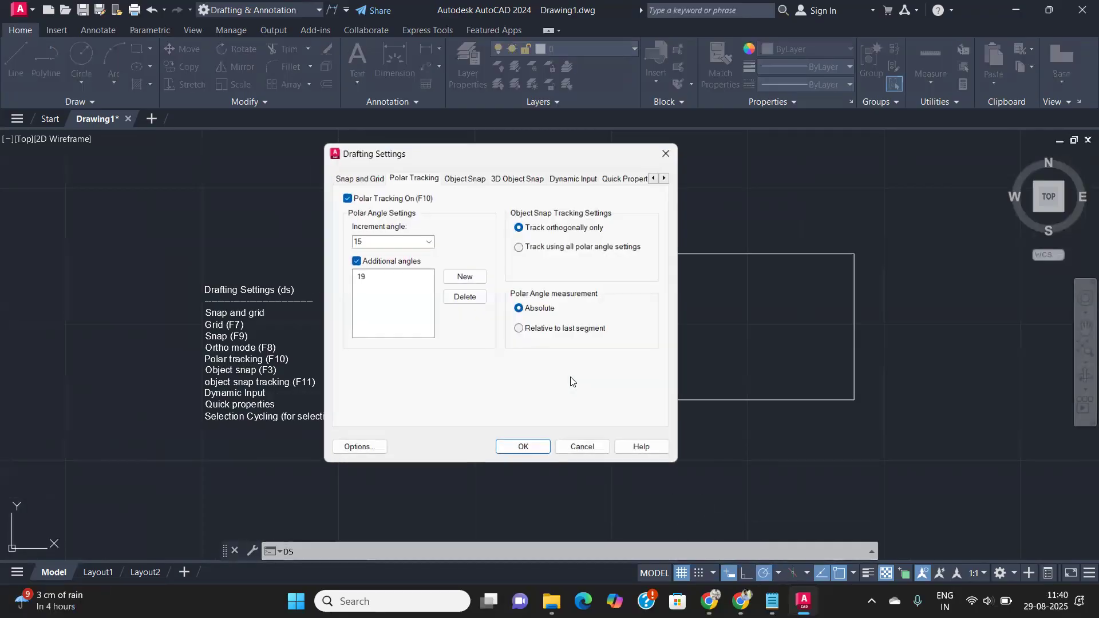
click(562, 177)
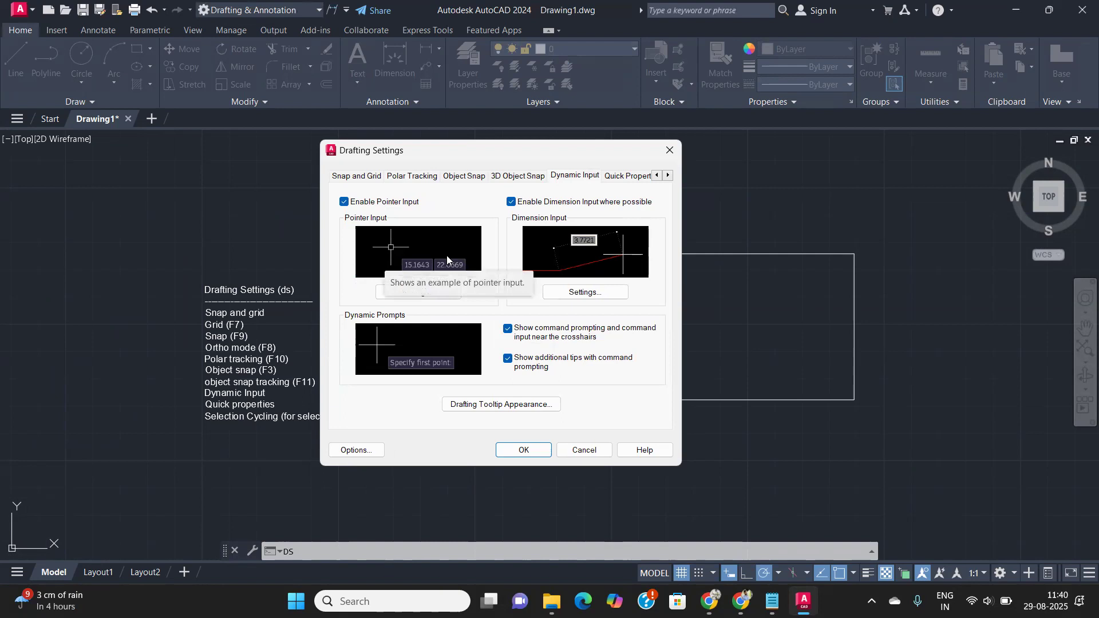
click(424, 292)
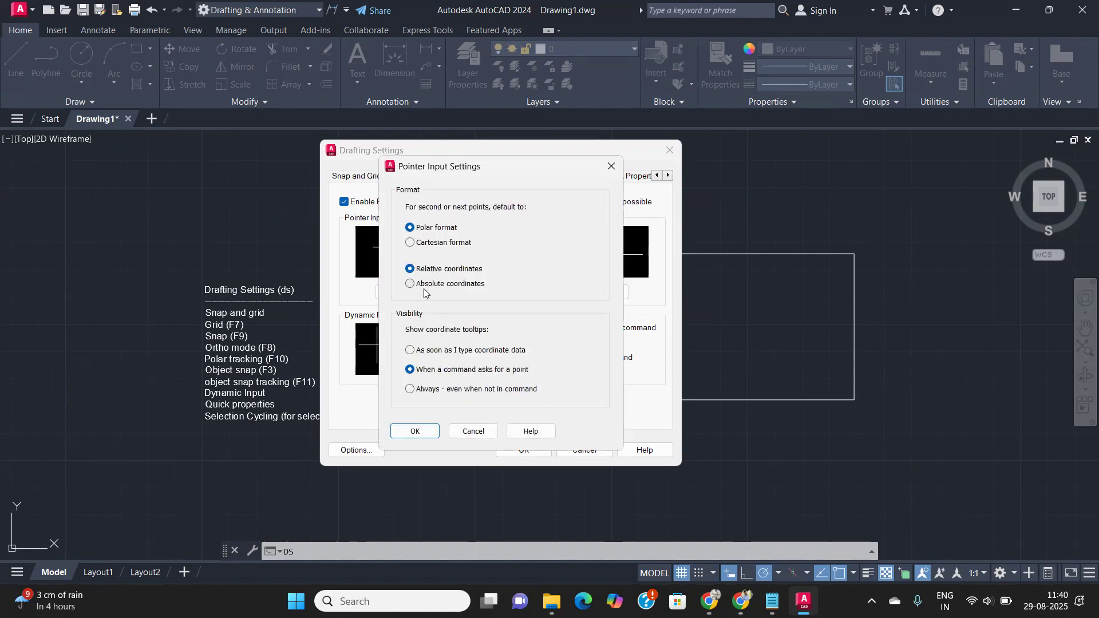
- Review Dimension Input and Tooltip Appearance options unchanged, then close Drafting Settings
click(614, 166)
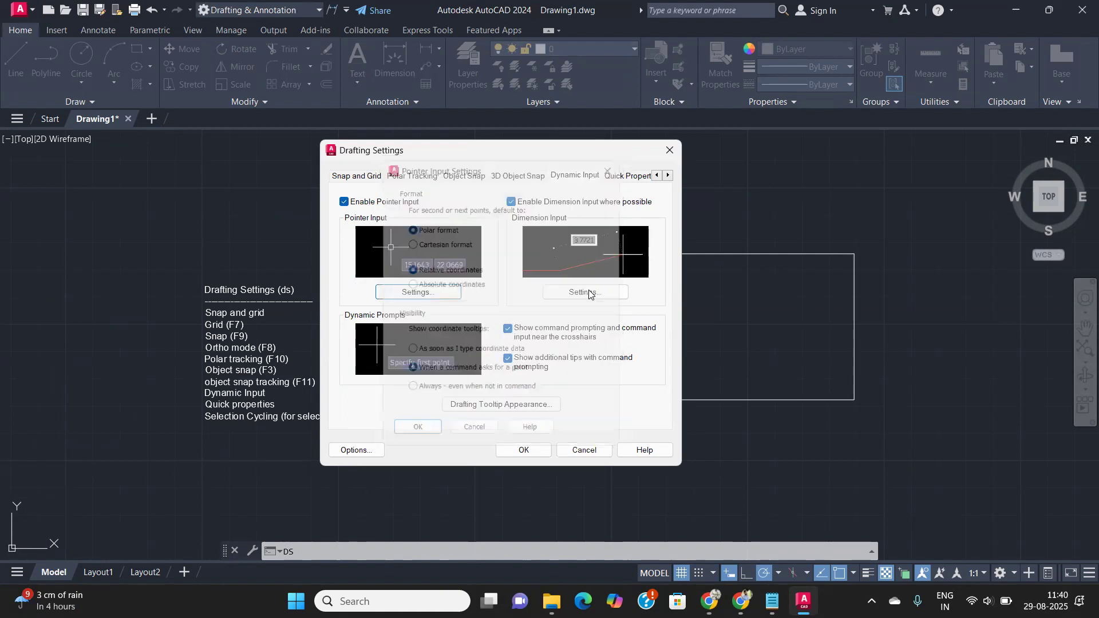
click(602, 292)
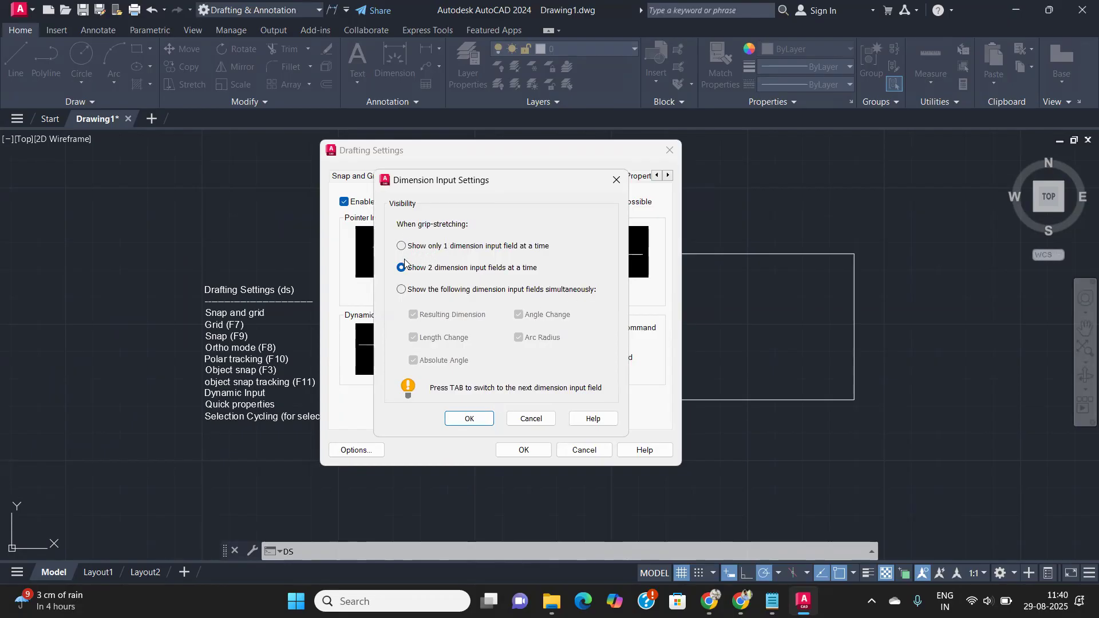
click(530, 419)
click(517, 404)
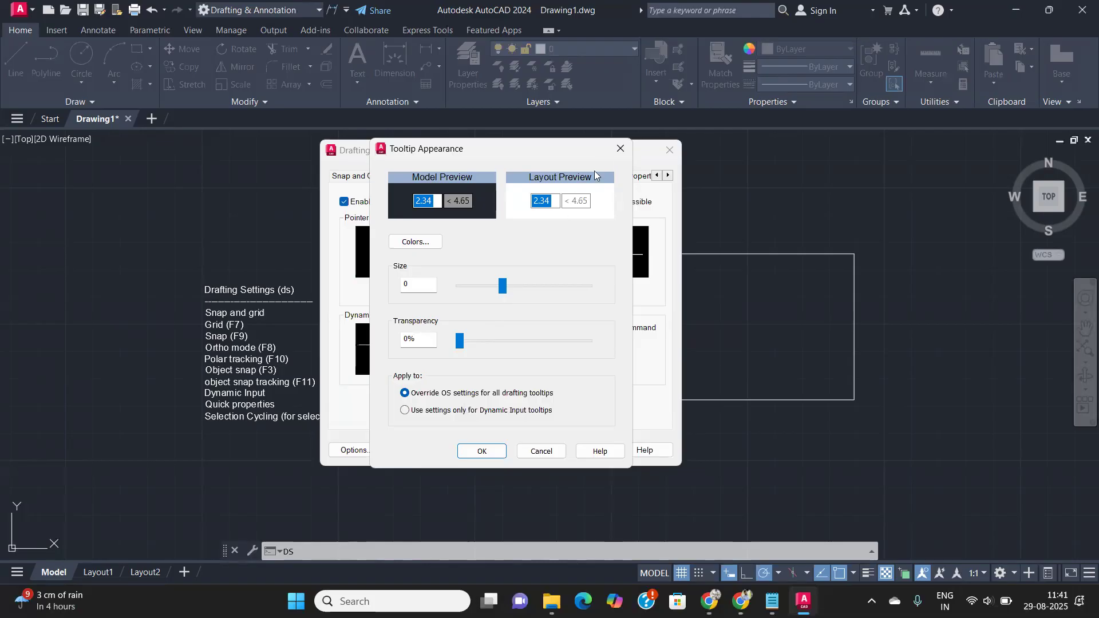
click(619, 150)
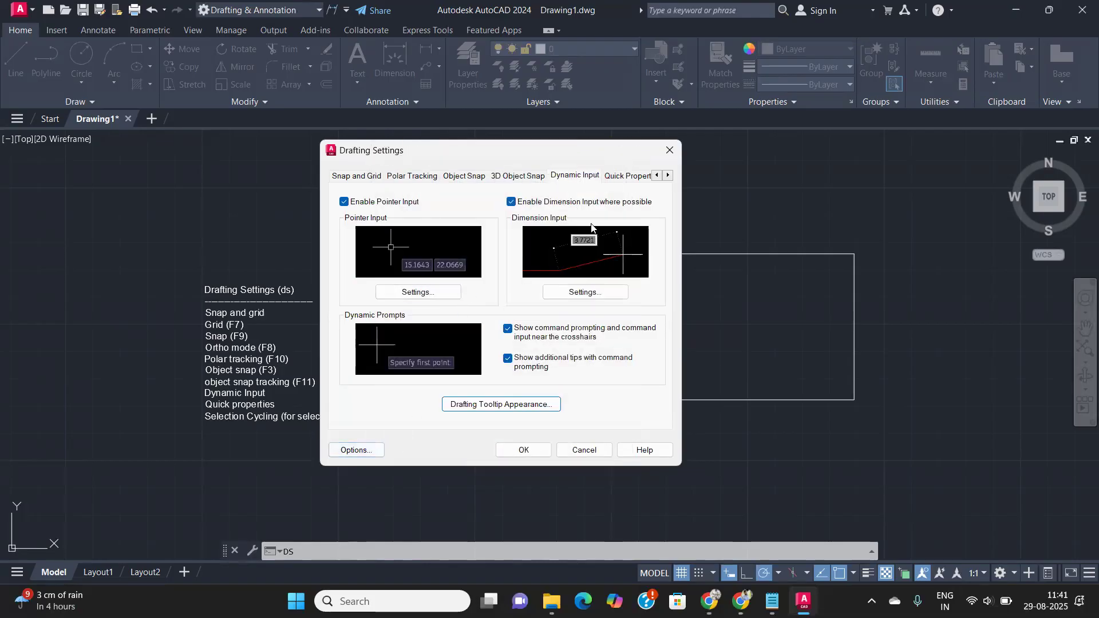
click(661, 159)
scroll(234, 392, up, 4)
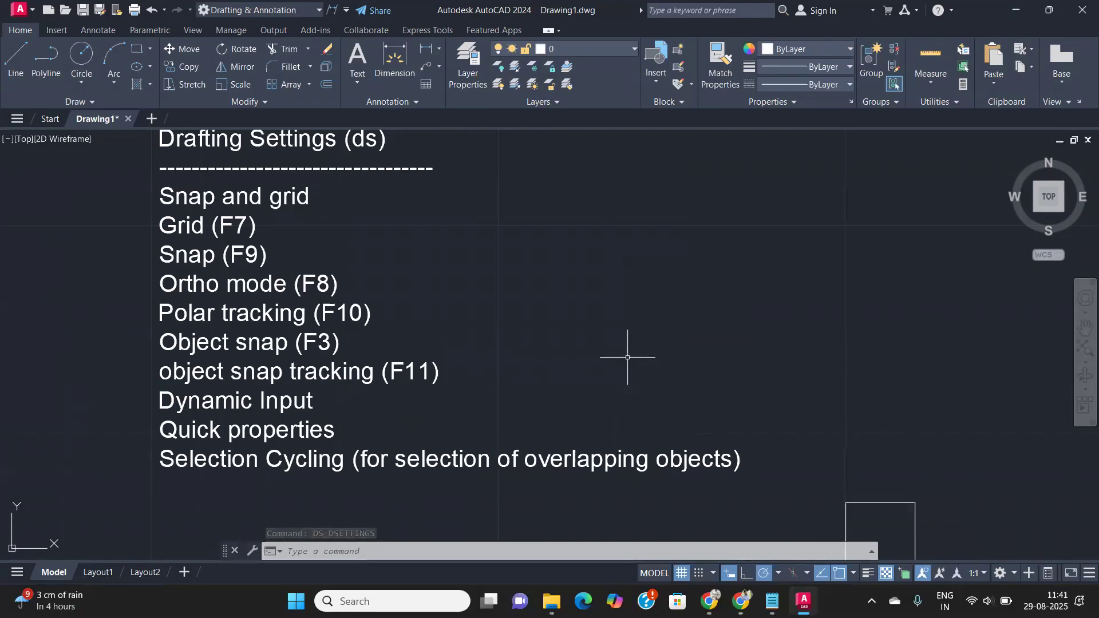
mouse_move(208, 371)
middle_down()
mouse_move(59, 411)
mouse_move(59, 388)
middle_up()
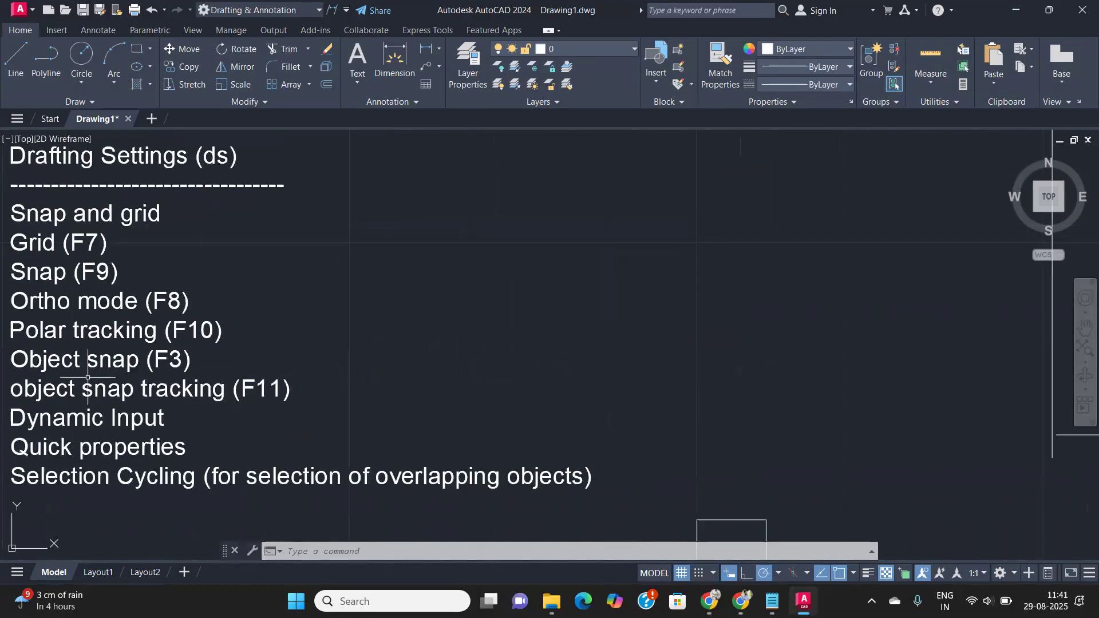
mouse_move(311, 372)
middle_down()
mouse_move(384, 342)
mouse_move(302, 337)
middle_up()
scroll(231, 356, up, 2)
scroll(229, 346, down, 4)
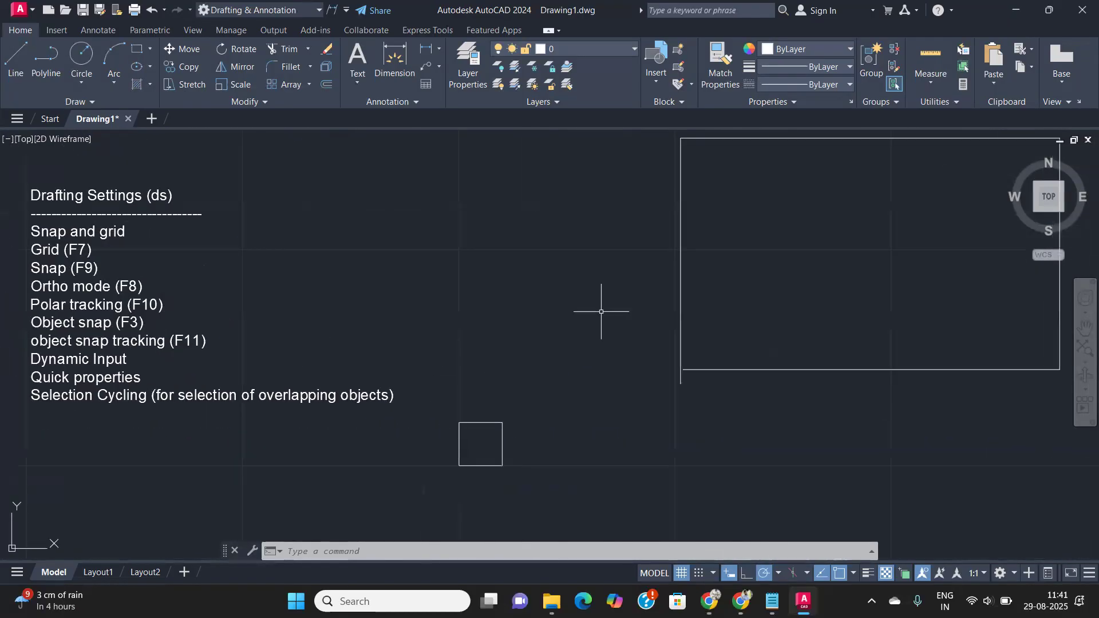
scroll(601, 312, down, 4)
middle_drag(697, 397, 642, 406)
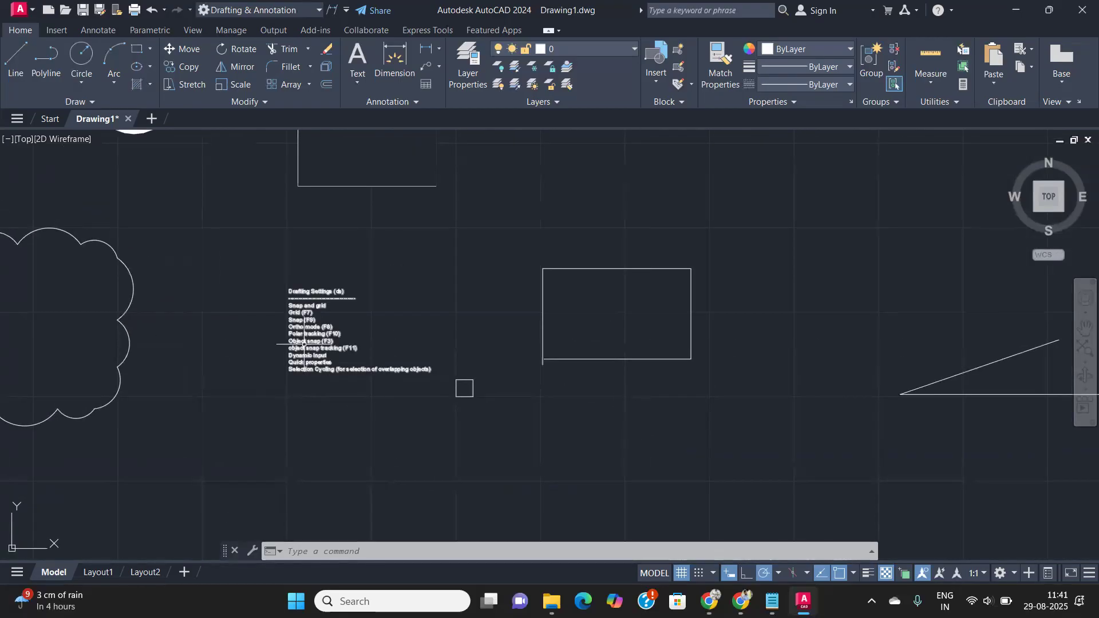
scroll(306, 345, up, 4)
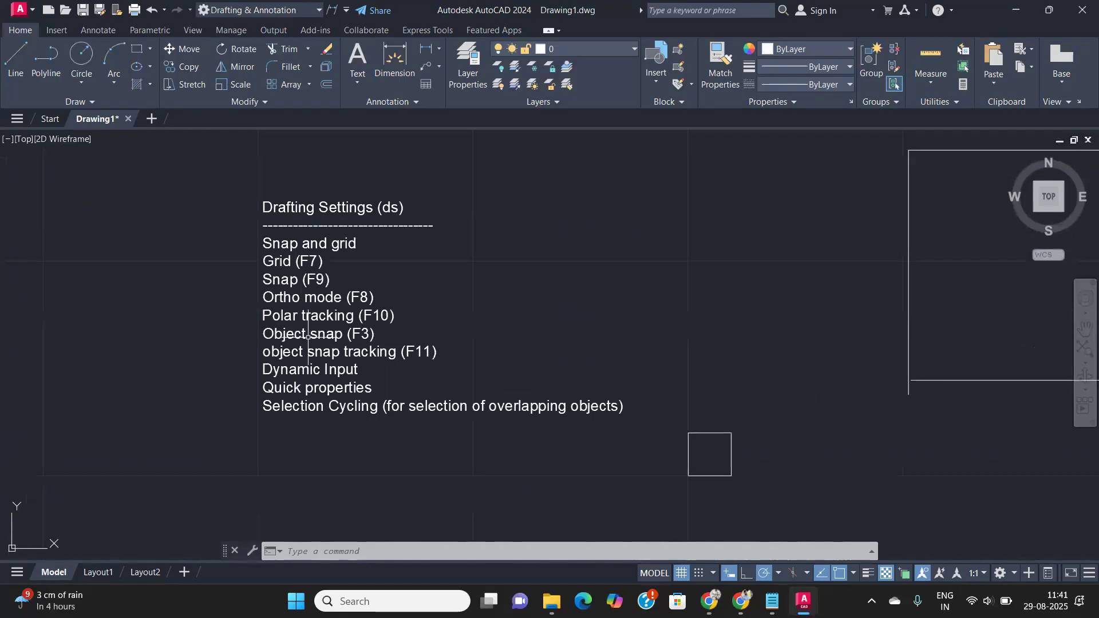
scroll(308, 337, up, 2)
scroll(310, 338, down, 2)
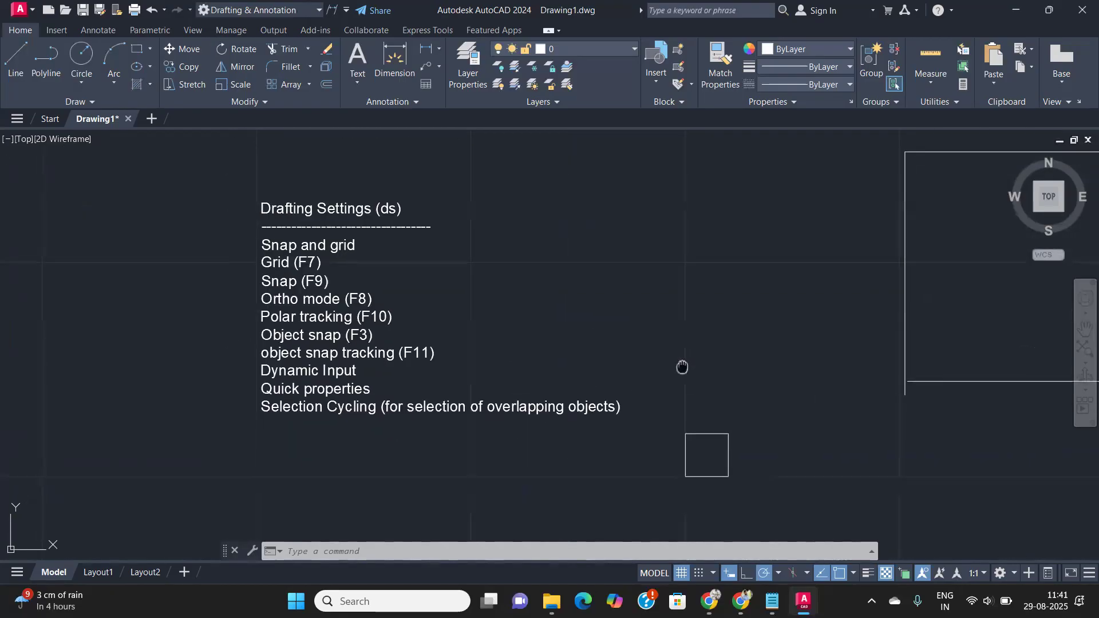
scroll(388, 368, down, 4)
middle_drag(688, 395, 507, 430)
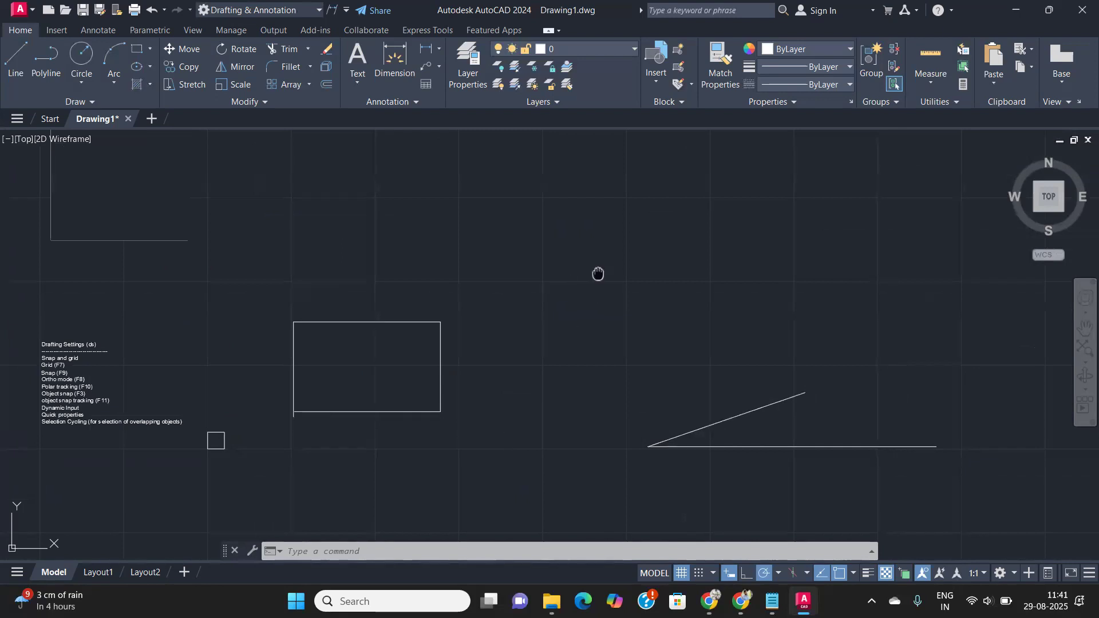
middle_drag(597, 274, 480, 388)
- Turn off OTRACK and OSNAP, then draw a horizontal line
click(822, 573)
click(839, 574)
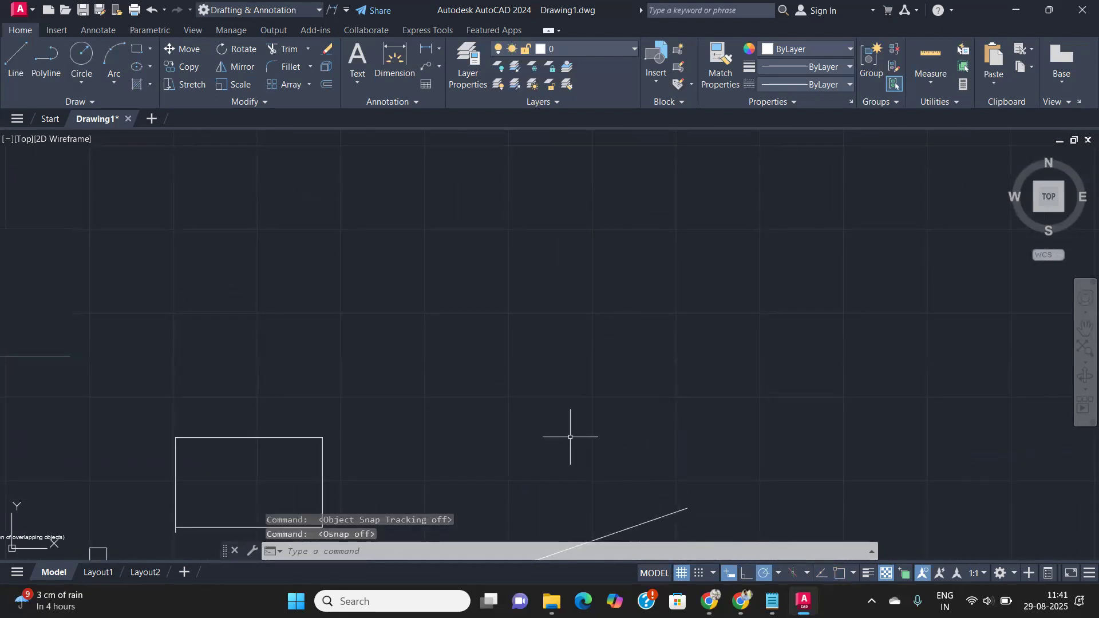
text(l)
key(Return)
click(498, 352)
click(755, 353)
key(Return)
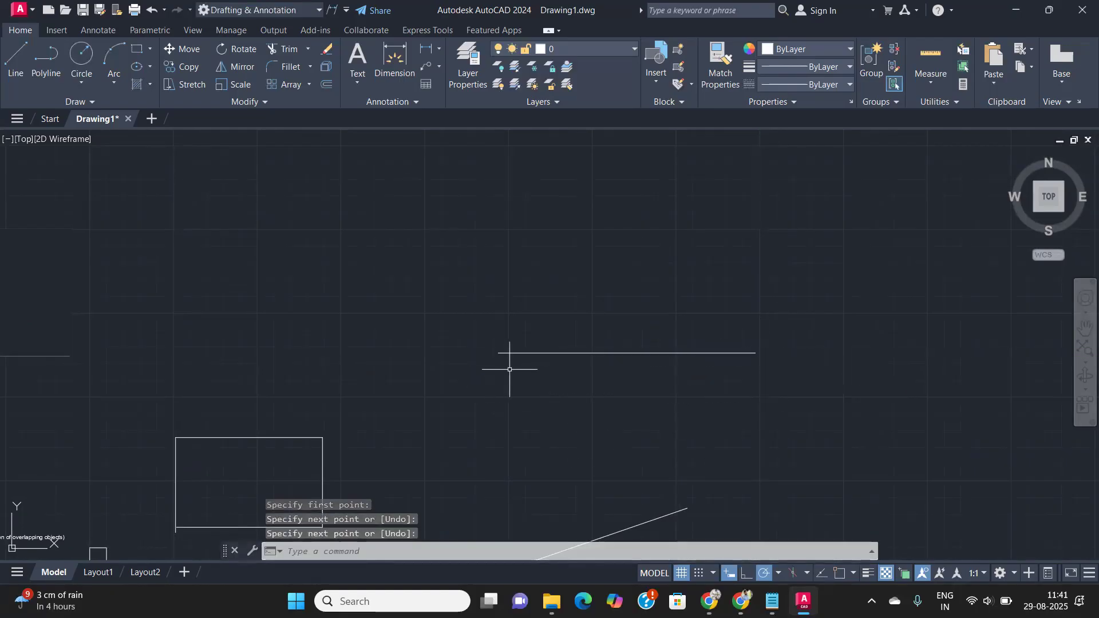
- Turn object snap back on and cancel a line started at the horizontal line's right end
key(Return)
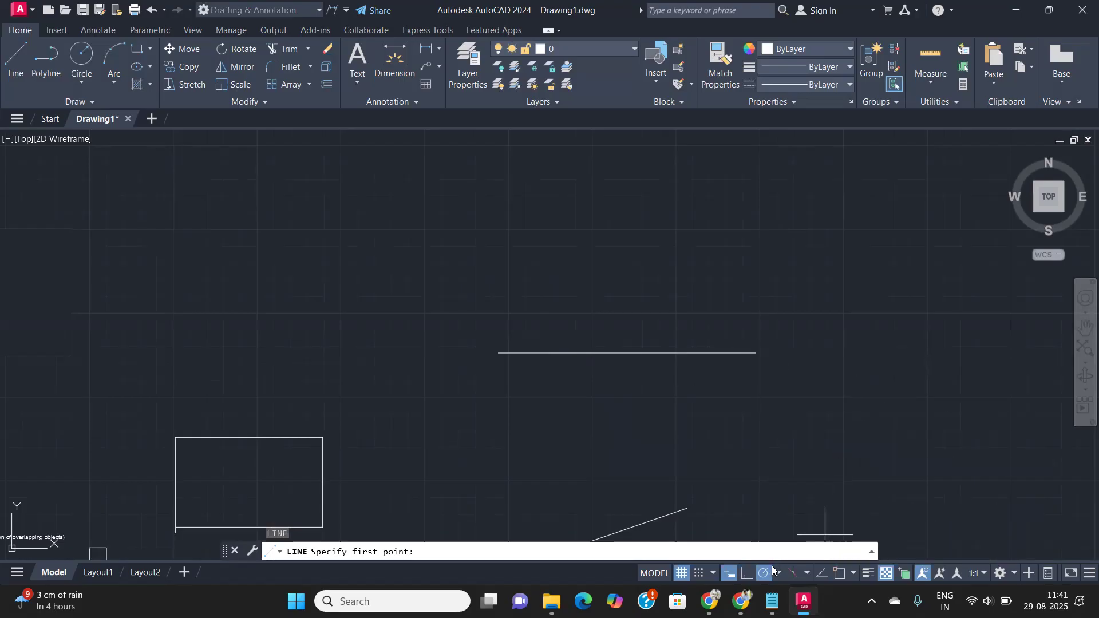
click(842, 575)
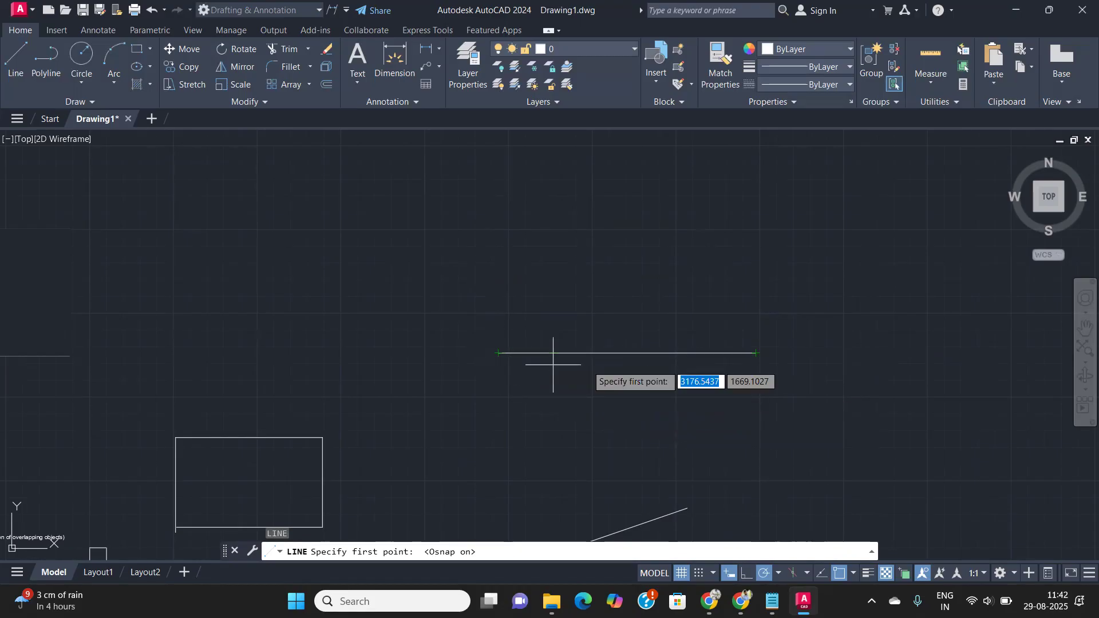
click(746, 353)
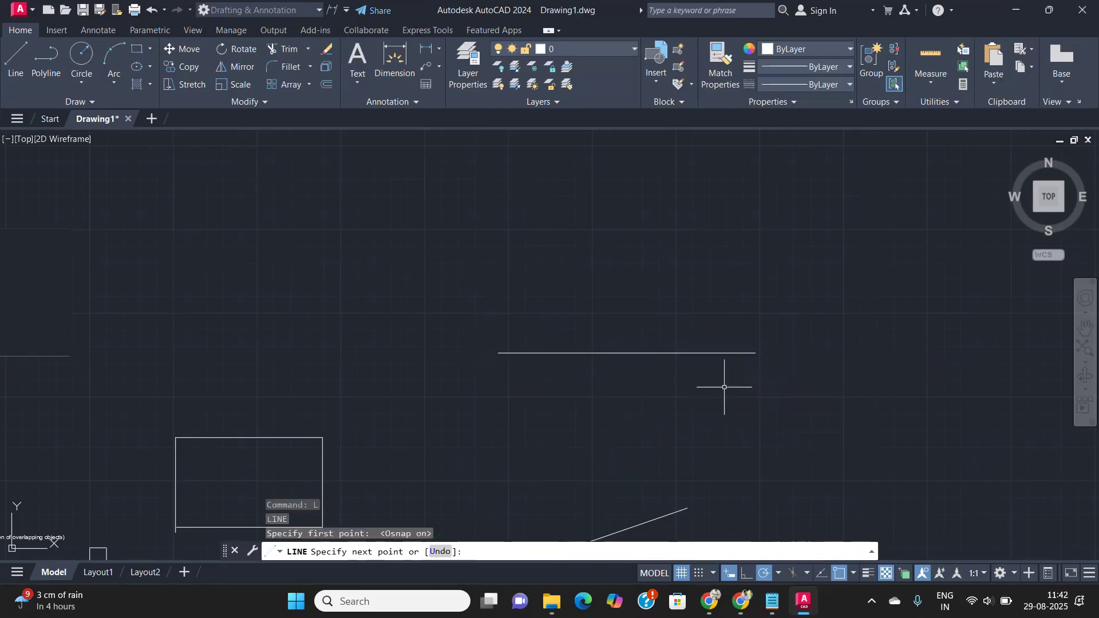
key(Escape)
- Draw a circle centred above the horizontal line
scroll(677, 363, down, 2)
middle_drag(597, 372, 402, 374)
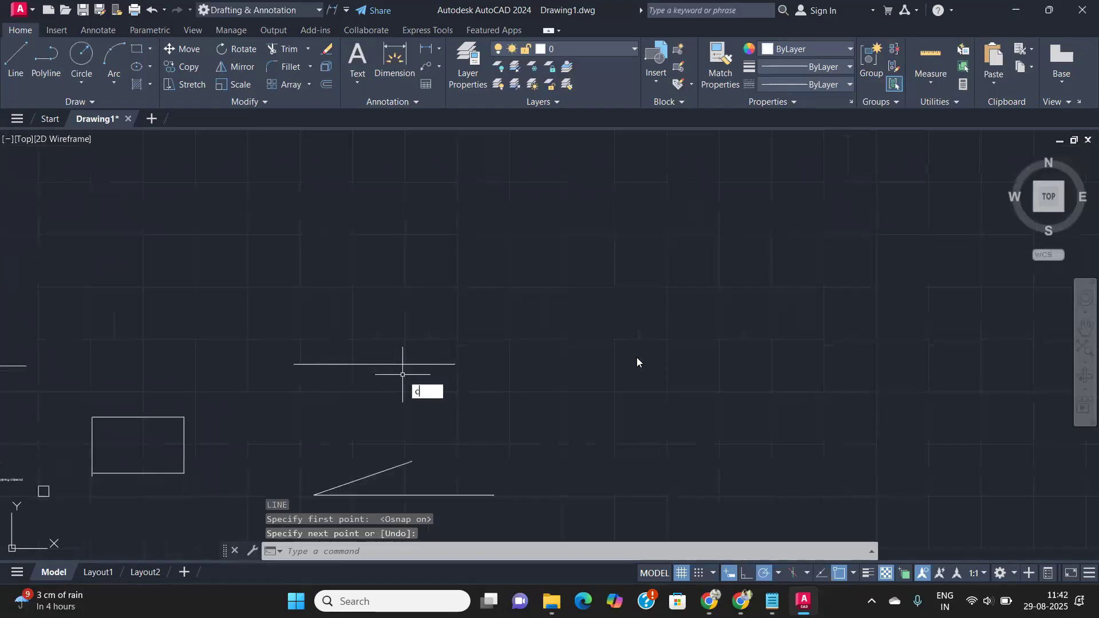
key(Return)
click(640, 287)
click(663, 353)
- Draw a small rectangle with REC to the lower right of the line
text(rec)
key(Return)
click(757, 399)
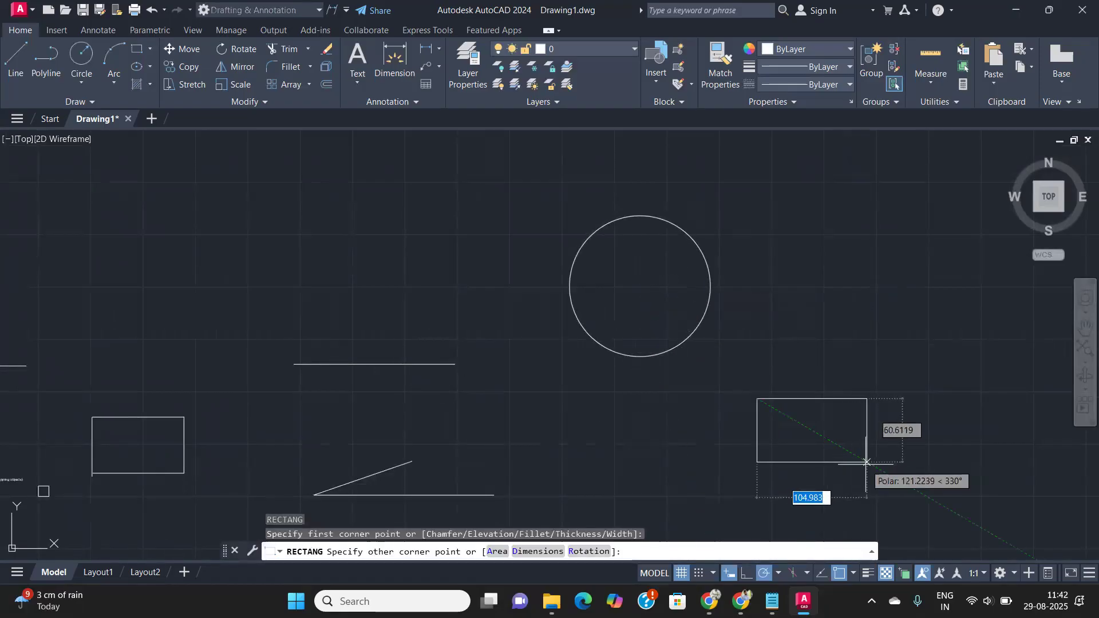
click(867, 462)
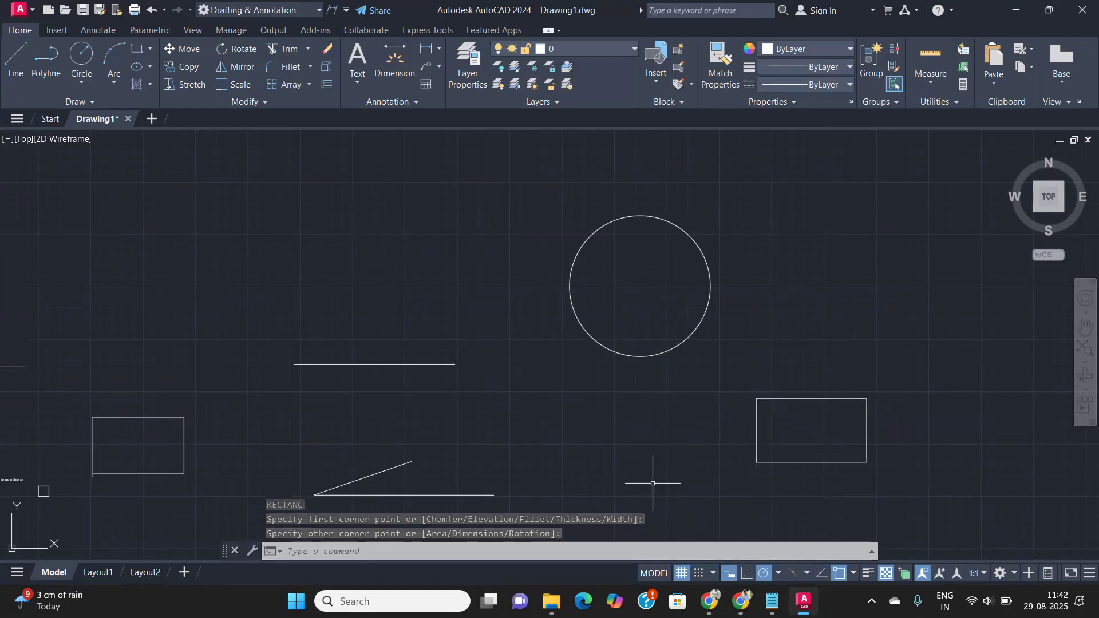
text(l)
key(Return)
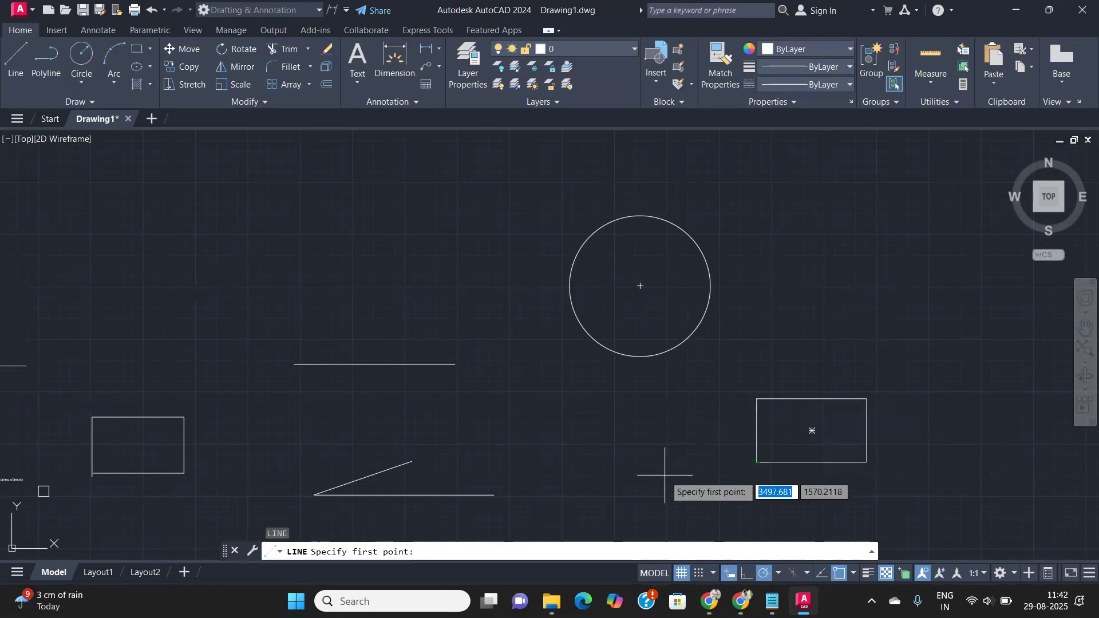
- Draw a short 150° diagonal line between the circle and the lower rectangle
click(854, 574)
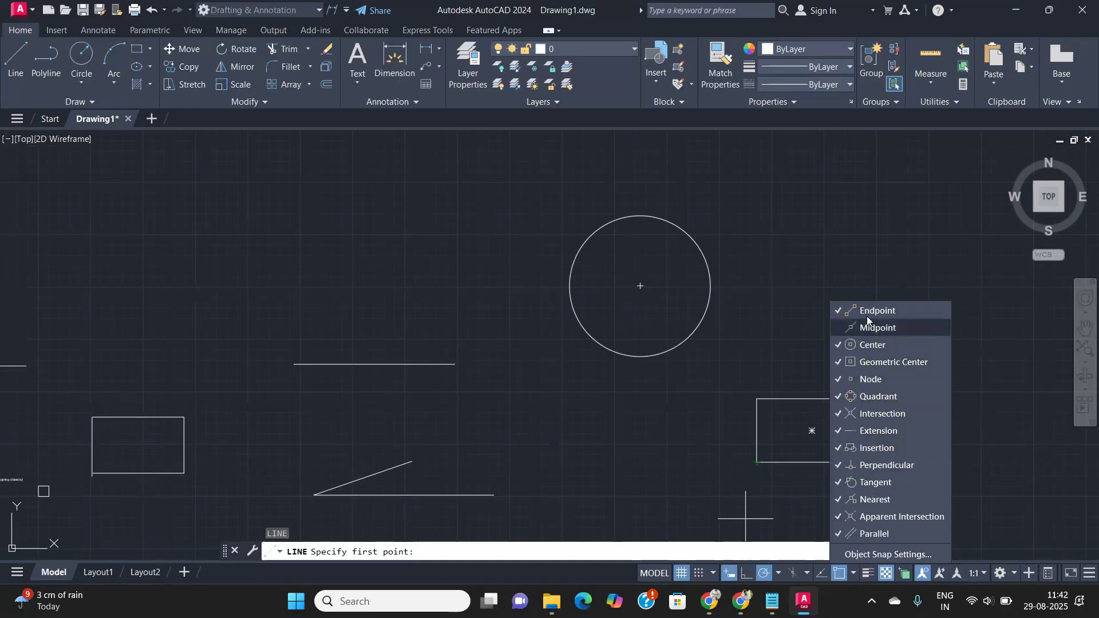
click(665, 401)
click(482, 387)
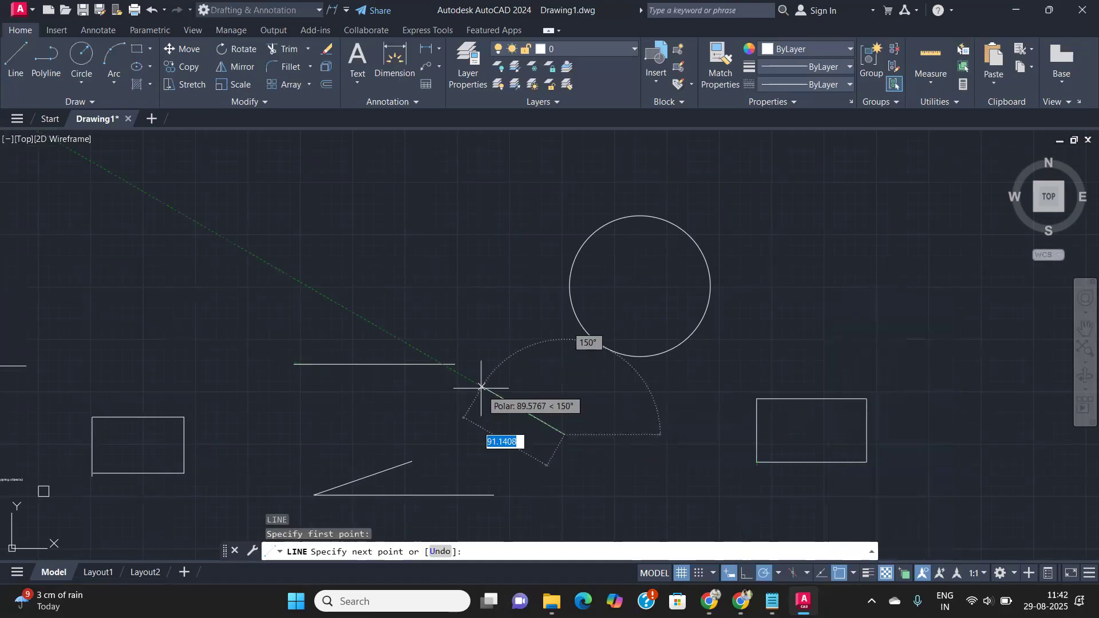
key(Return)
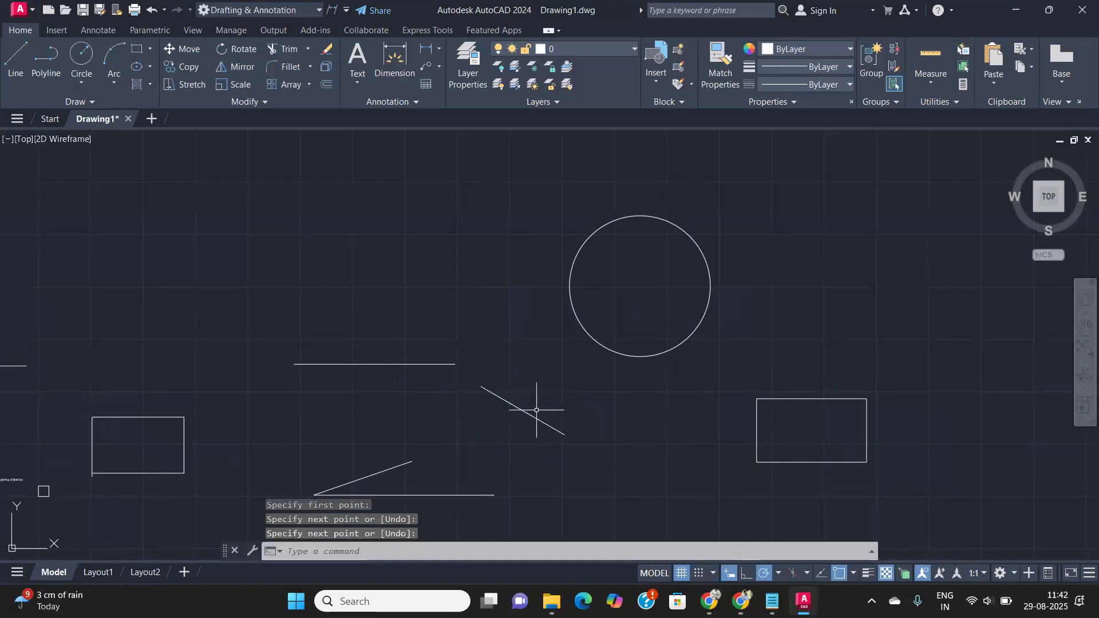
key(Return)
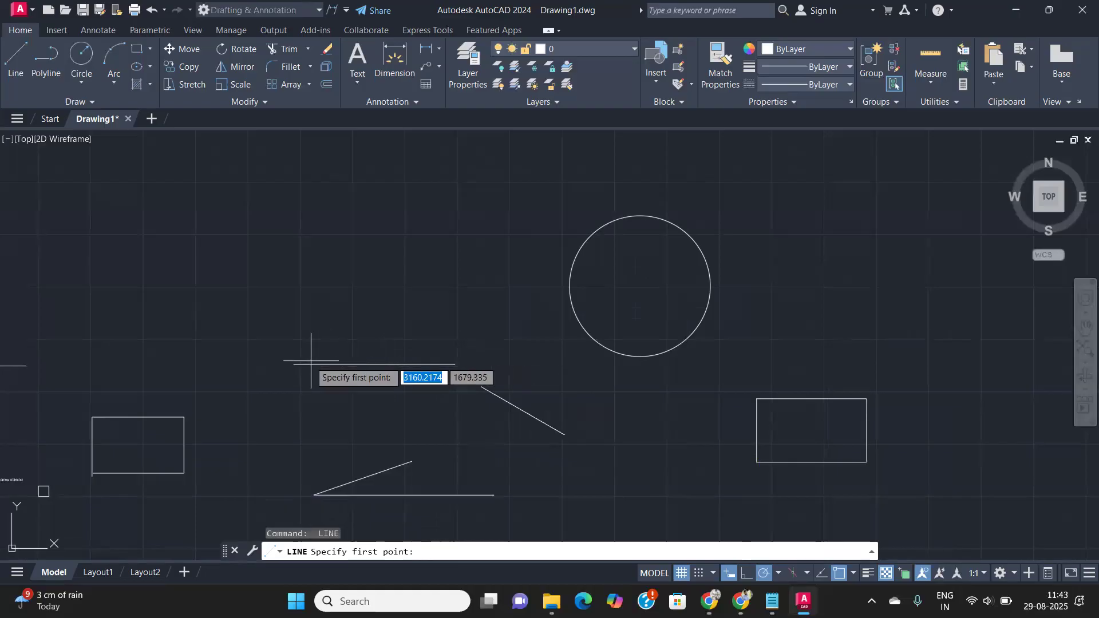
click(777, 574)
click(777, 574)
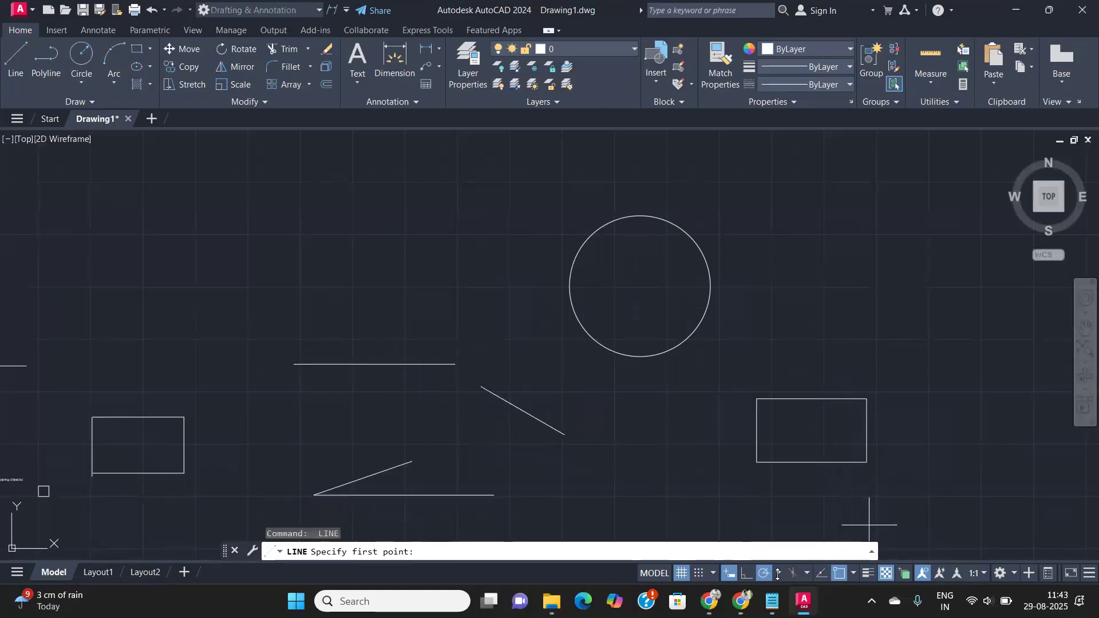
click(851, 574)
click(886, 331)
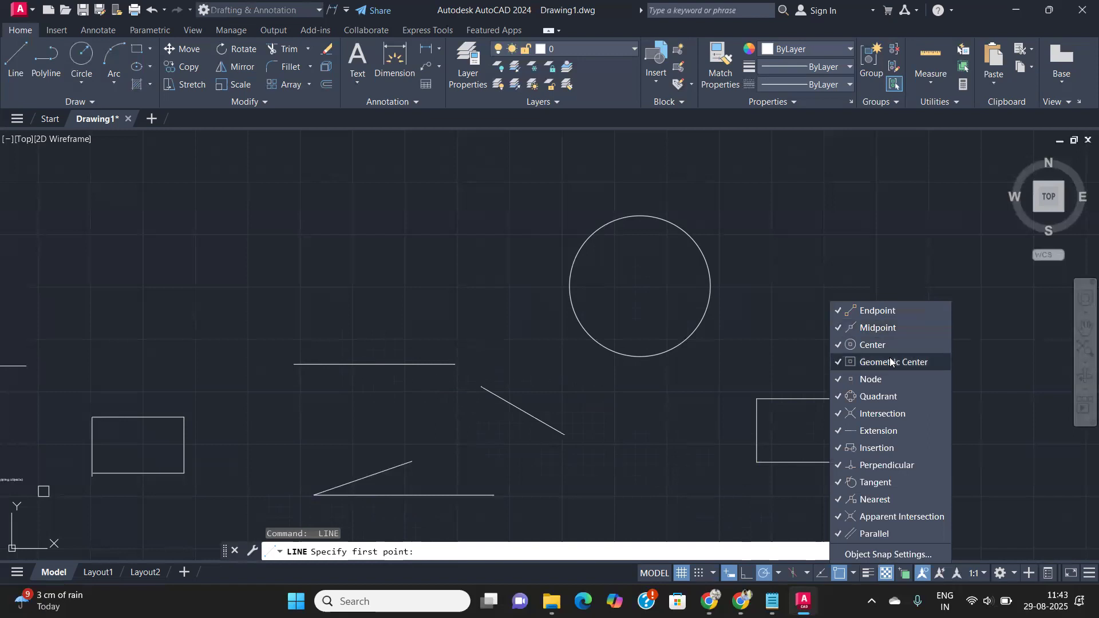
click(877, 553)
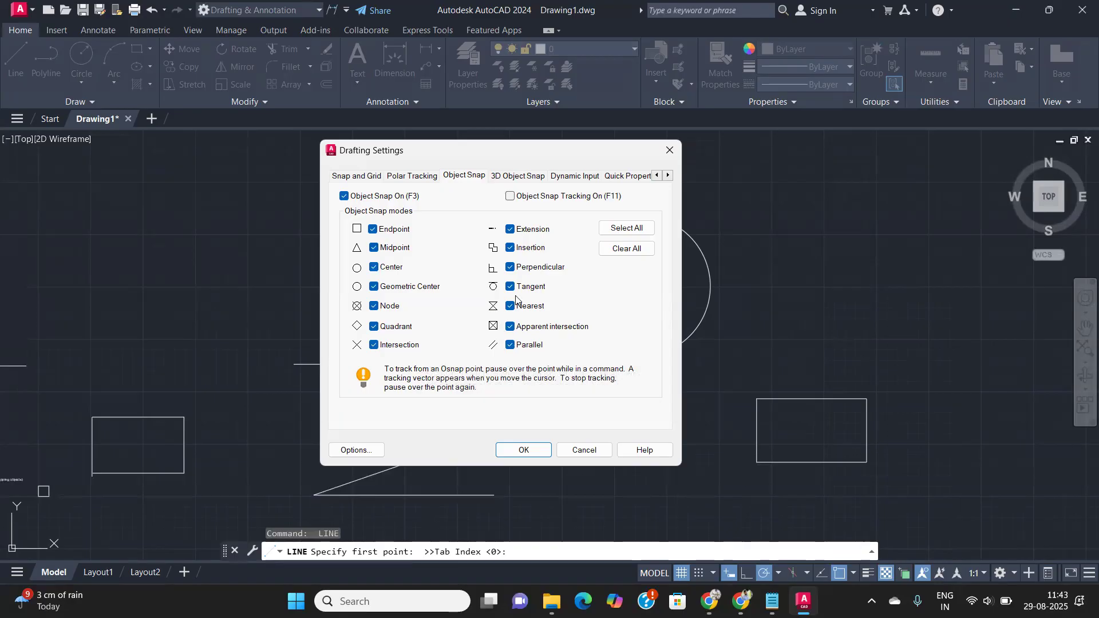
mouse_move(524, 294)
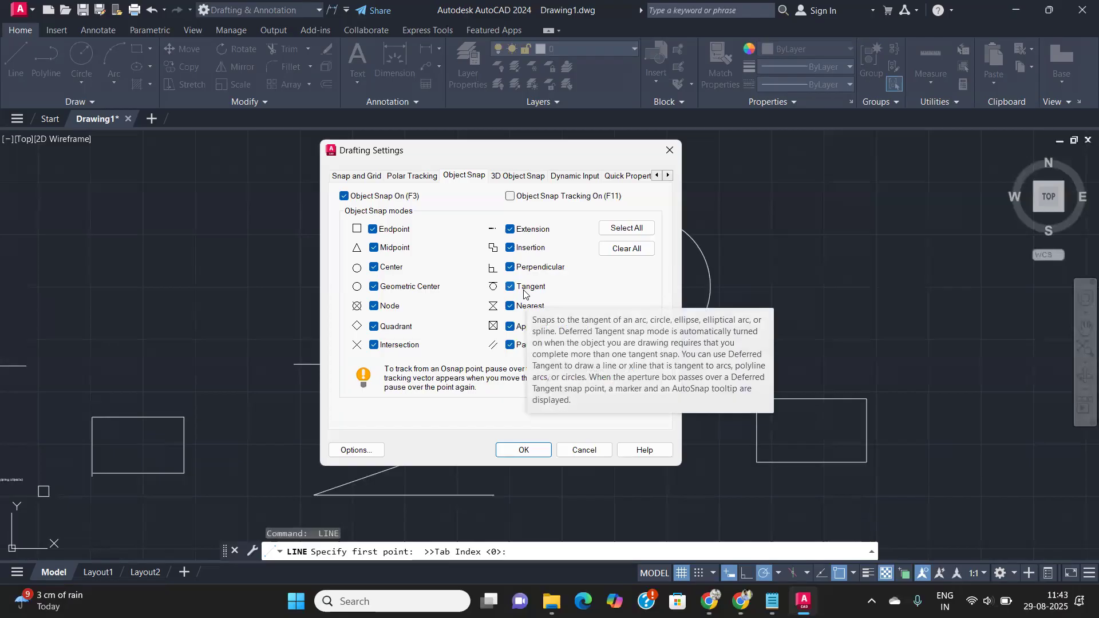
mouse_move(397, 352)
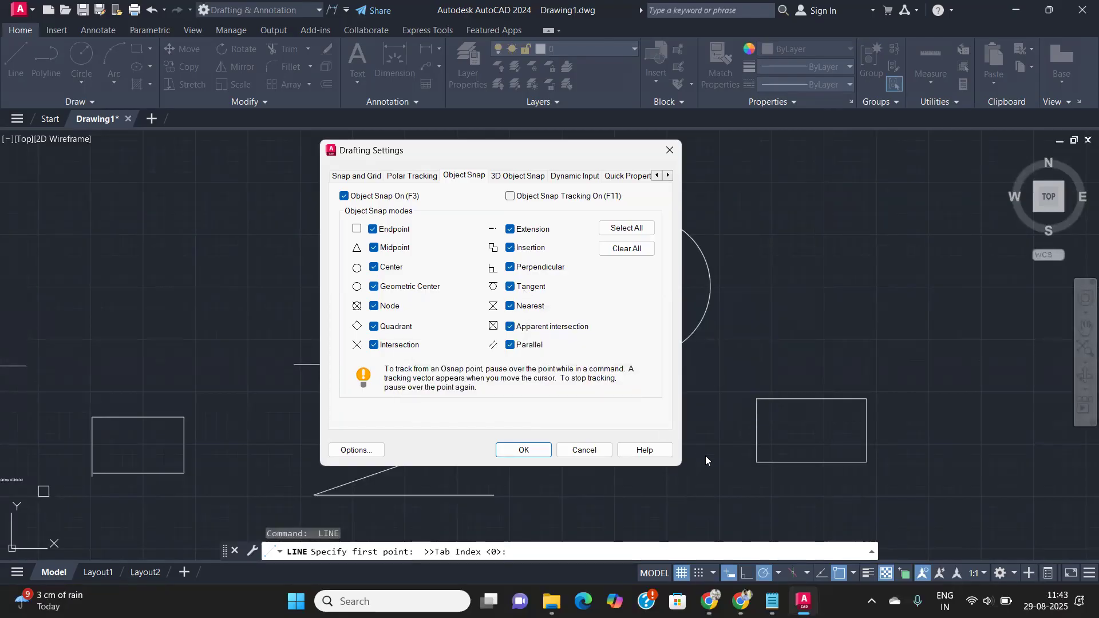
click(584, 449)
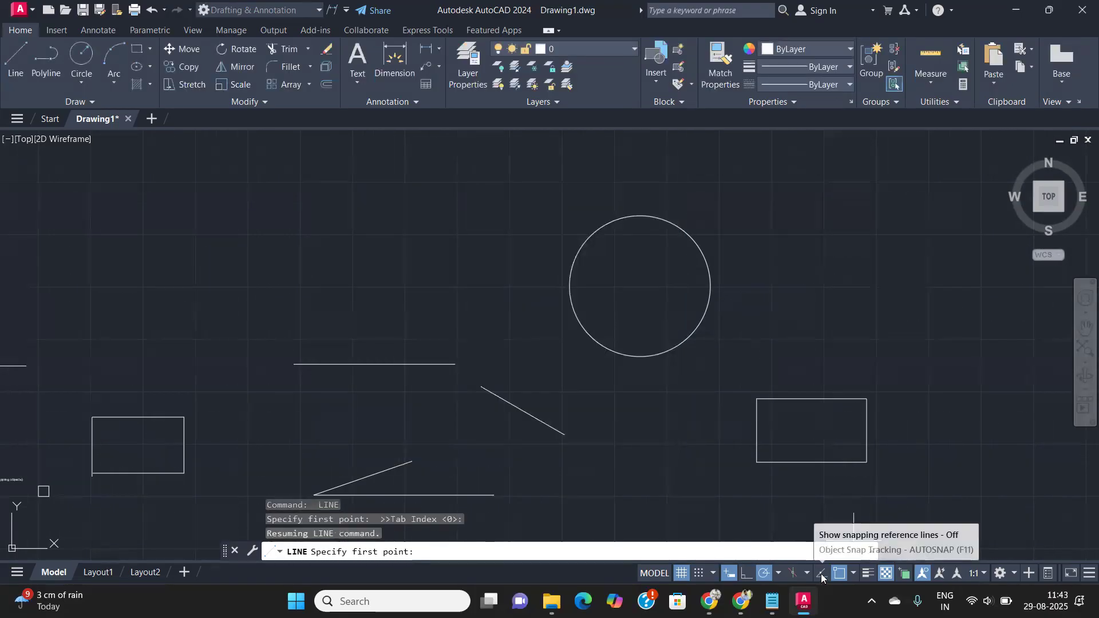
- Draw two lines right of the rectangle, one slightly rising and one sloping down
scroll(799, 275, down, 2)
middle_drag(799, 275, 414, 203)
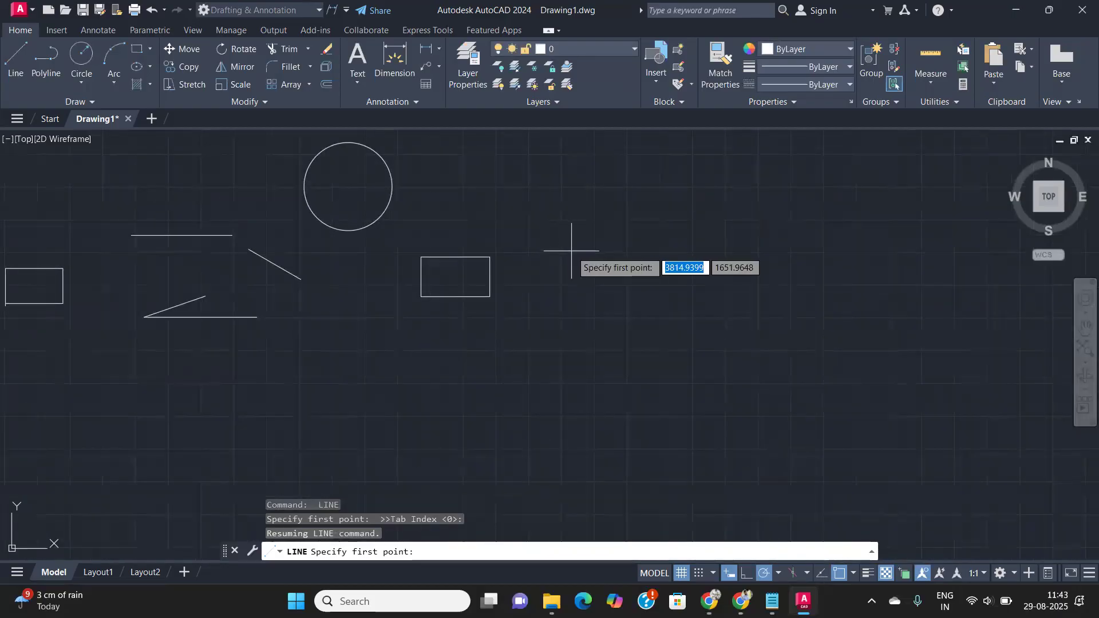
click(655, 302)
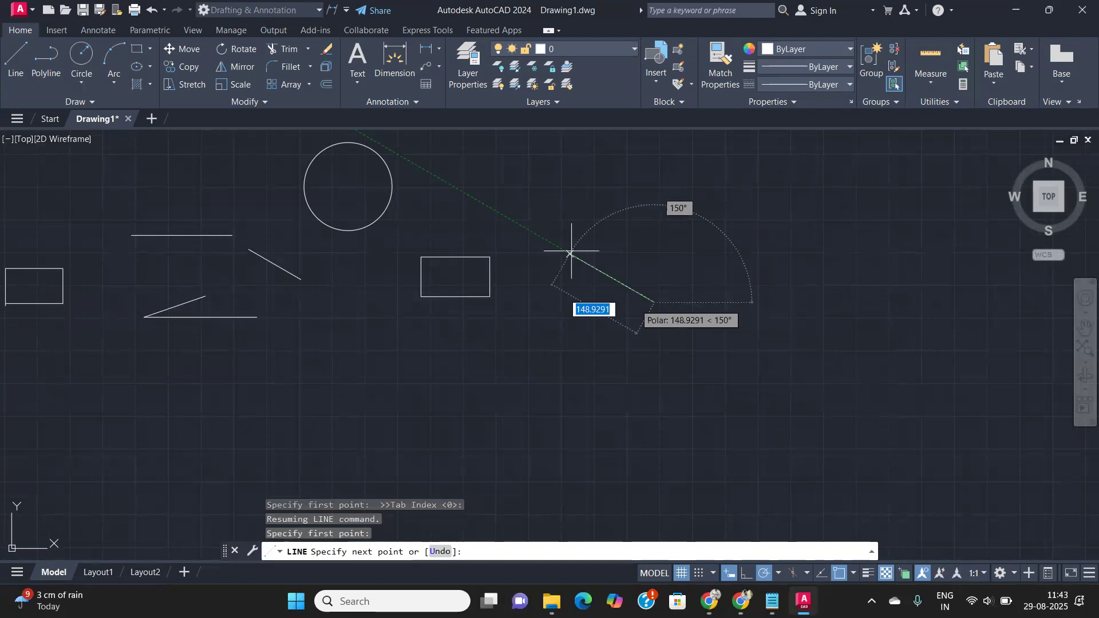
click(819, 290)
key(Return)
key(Return)
click(638, 199)
click(799, 241)
key(Return)
- Pan the view and start a new circle with C
middle_drag(863, 346, 562, 379)
text(c)
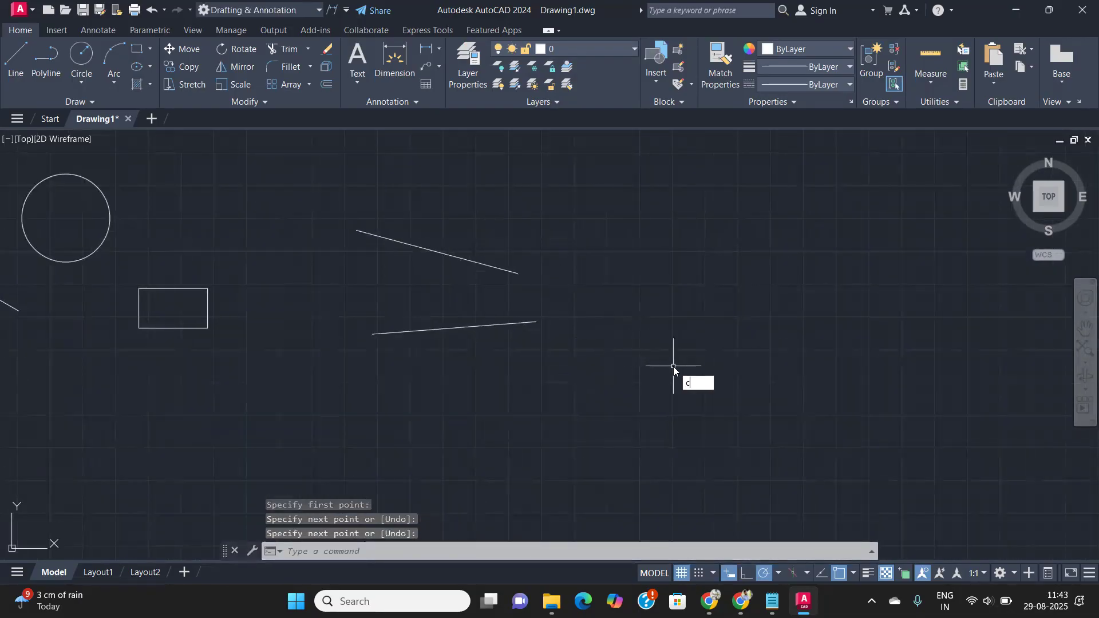
key(Return)
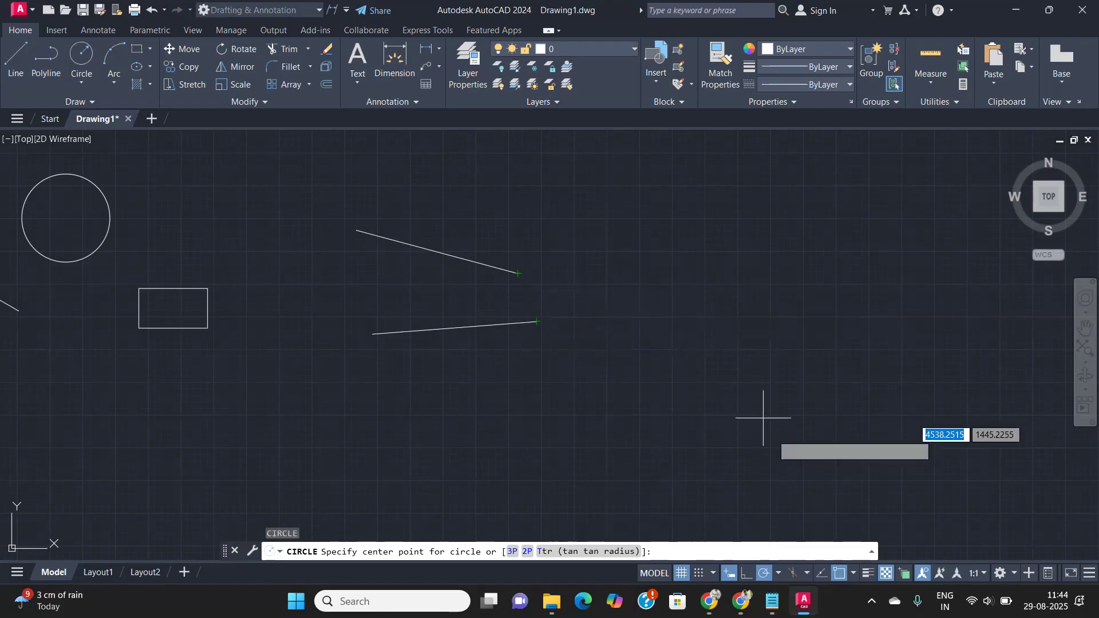
- With object snap tracking on, add a default-radius circle centred where the slanted lines' extensions meet
click(820, 574)
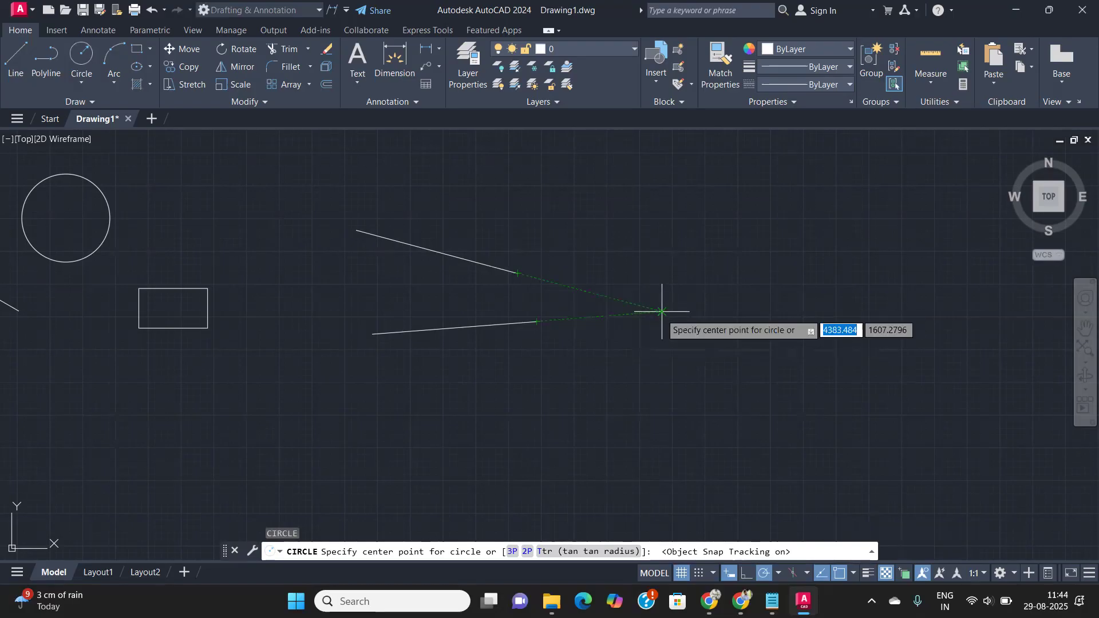
click(662, 312)
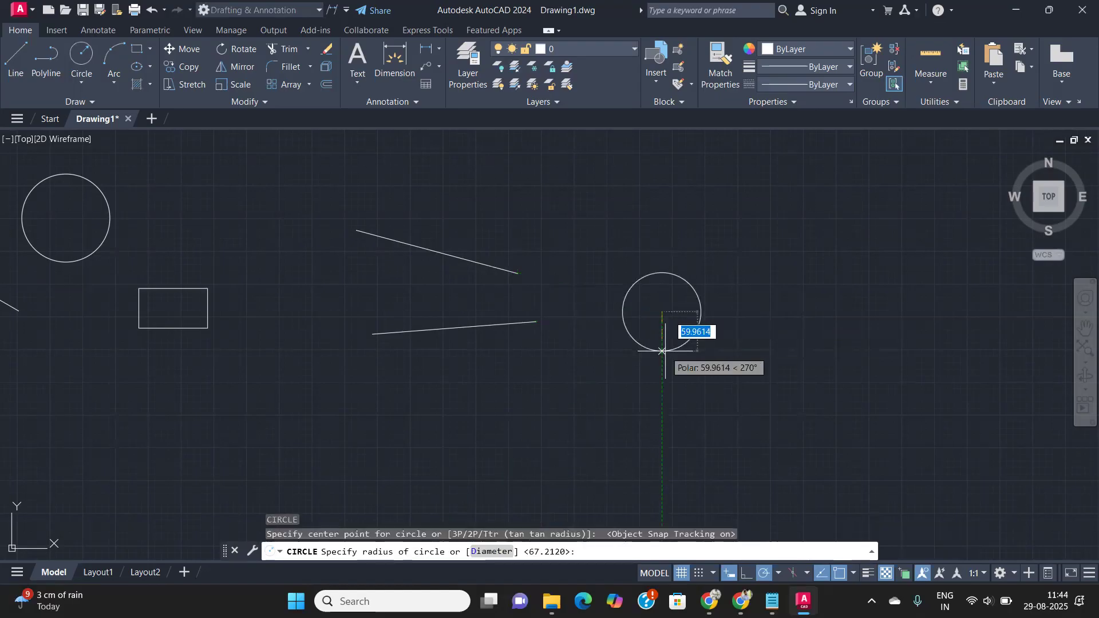
key(Return)
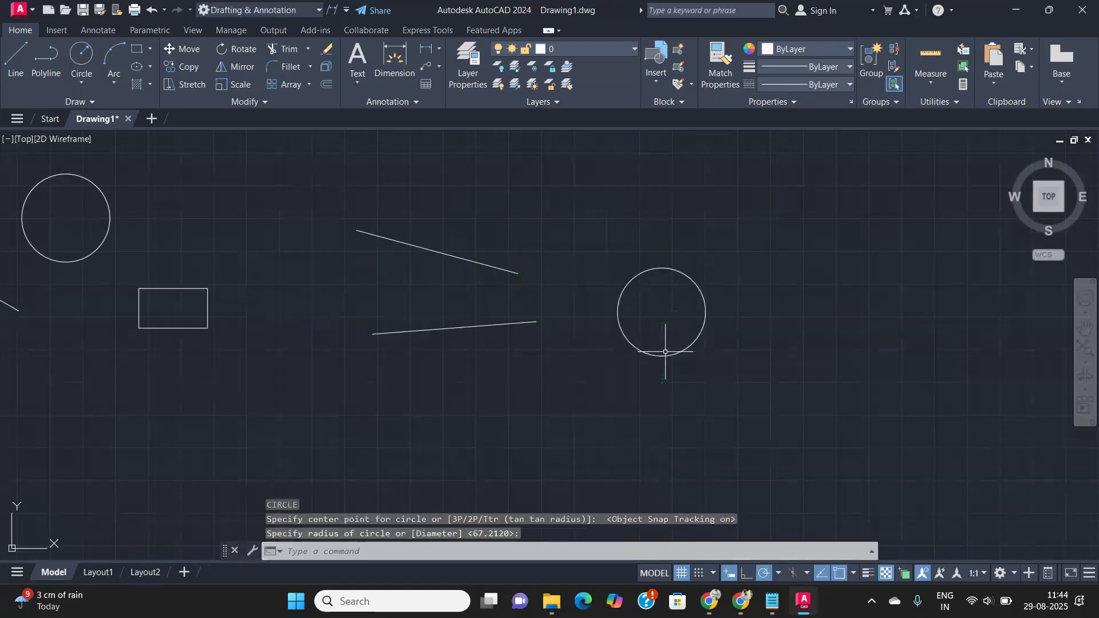
scroll(665, 352, down, 2)
middle_drag(665, 352, 317, 292)
scroll(383, 311, up, 2)
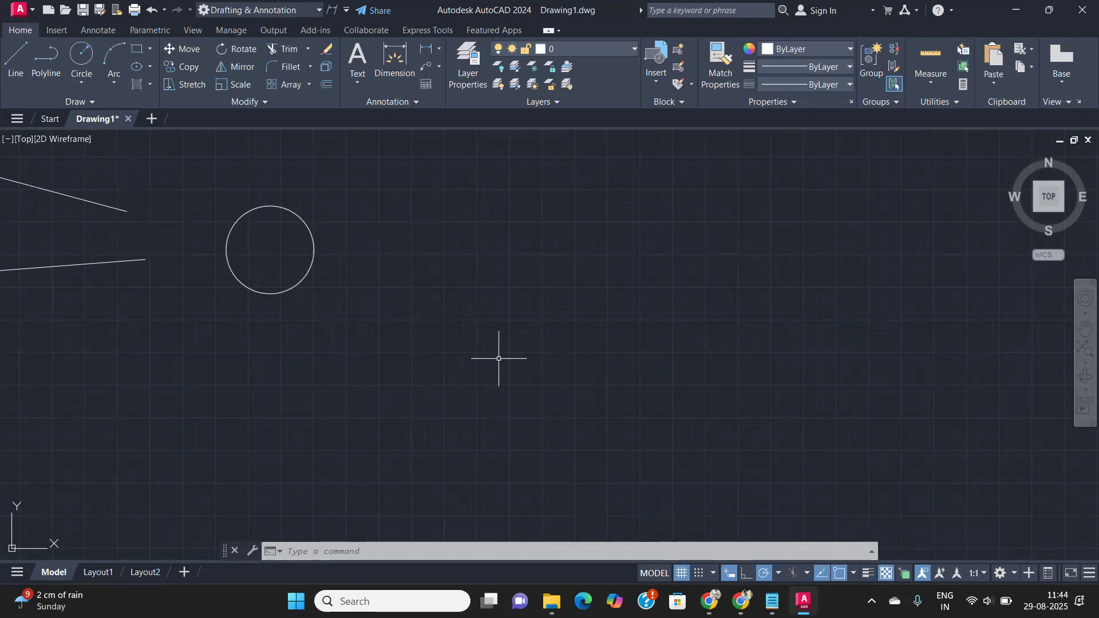
- Draw a rectangle from four separate line segments beside the circle
text(l)
key(Return)
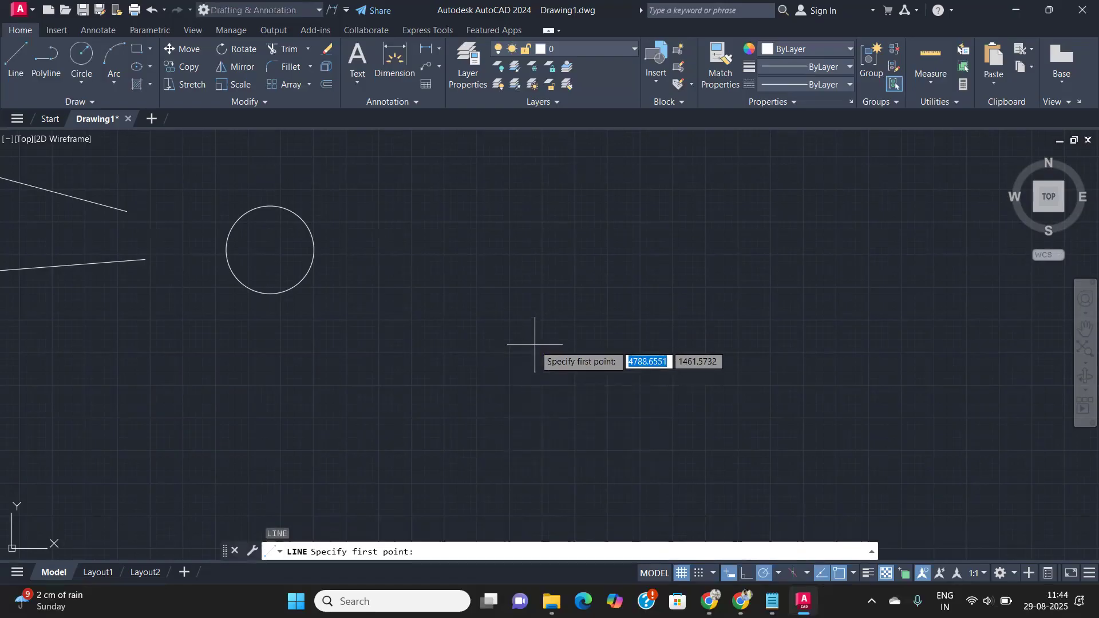
click(535, 343)
click(711, 343)
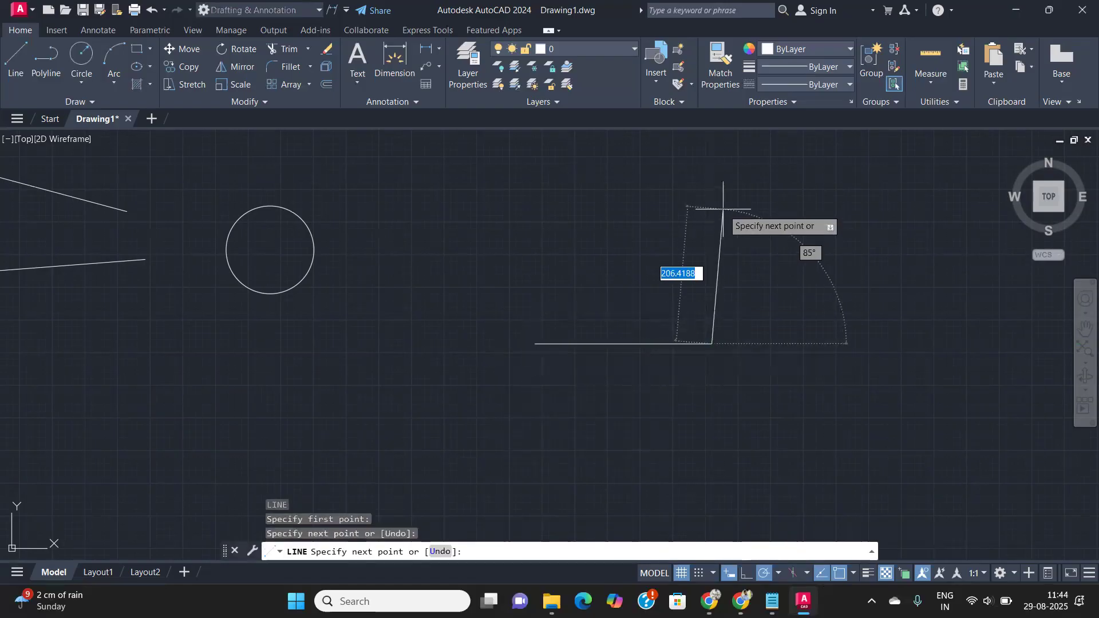
click(711, 225)
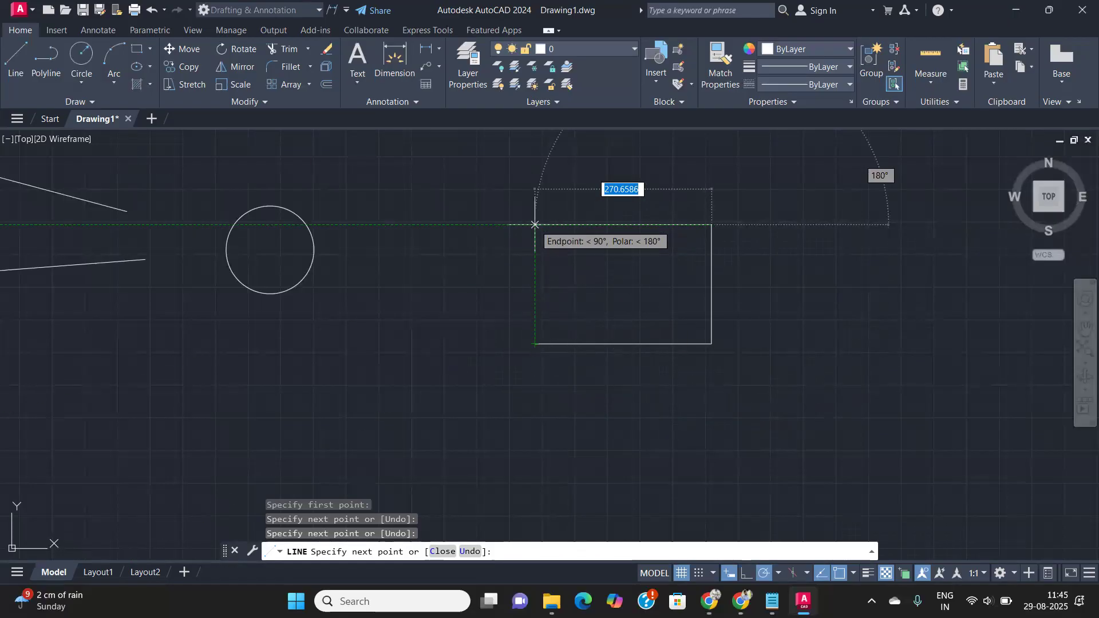
click(536, 224)
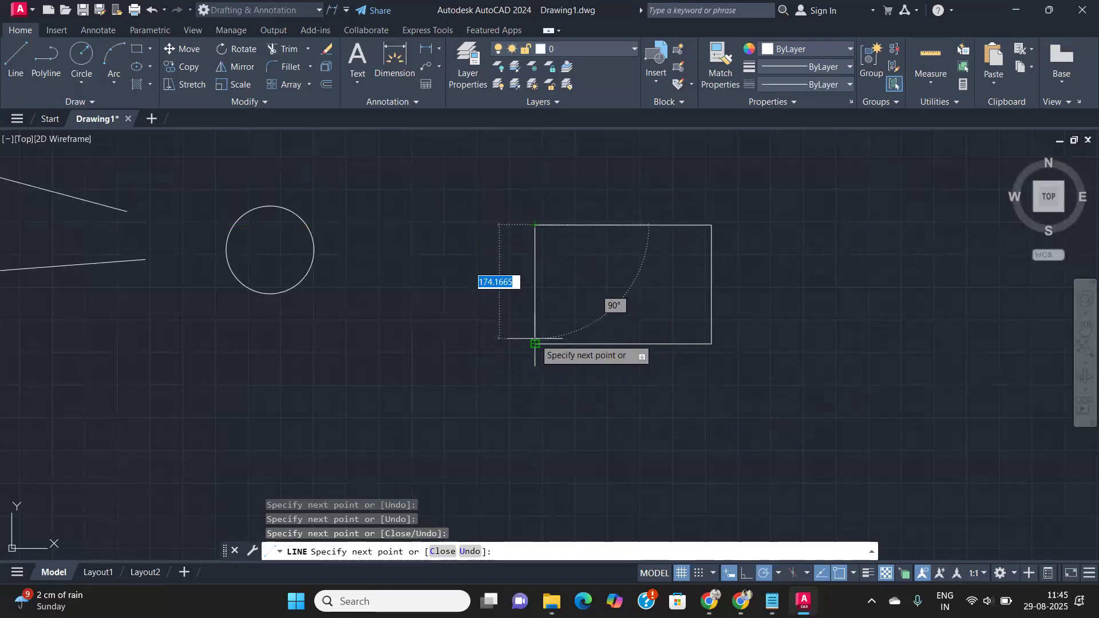
click(535, 343)
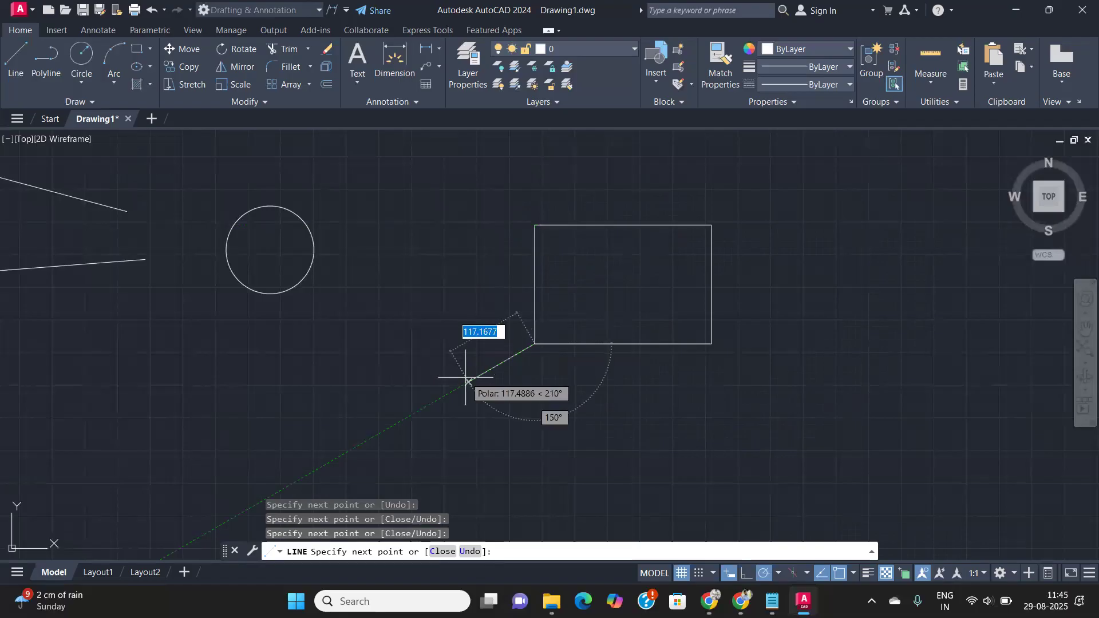
key(Return)
scroll(473, 394, down, 2)
middle_drag(473, 394, 277, 351)
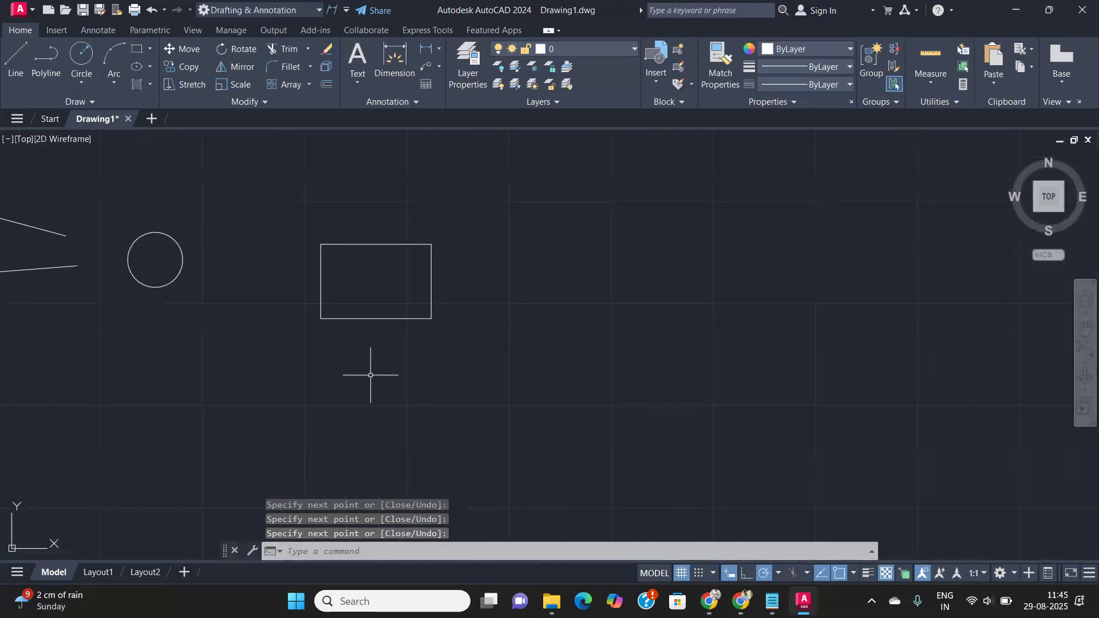
- Pan and zoom until the Drafting Settings notes list is centred and readable
middle_drag(473, 359, 377, 348)
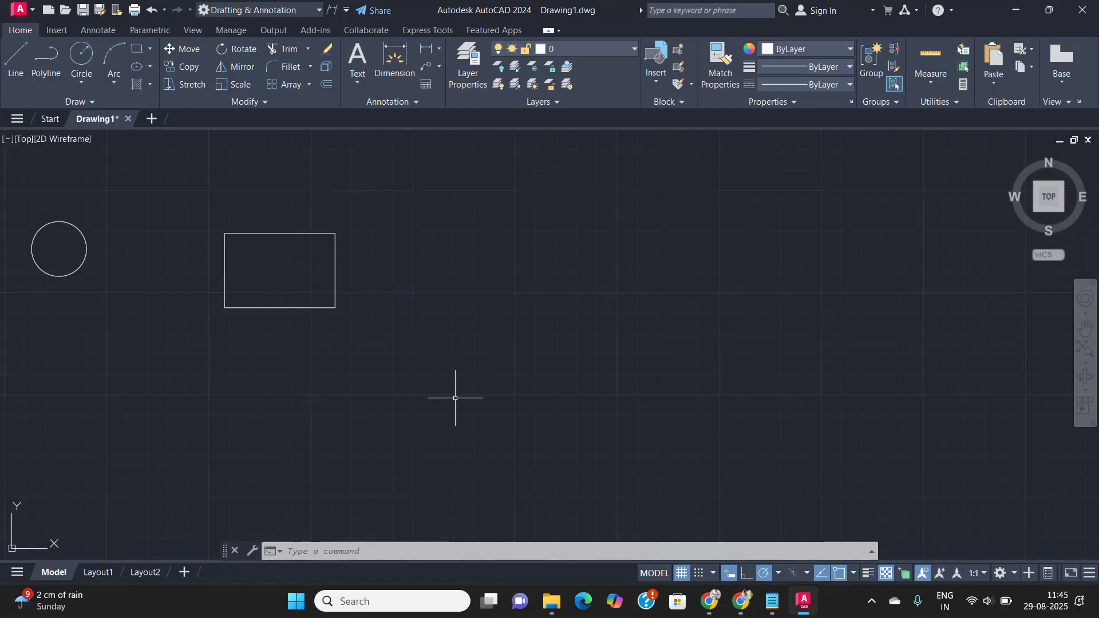
scroll(455, 398, down, 2)
middle_drag(456, 398, 600, 412)
middle_drag(351, 363, 435, 373)
scroll(373, 312, up, 2)
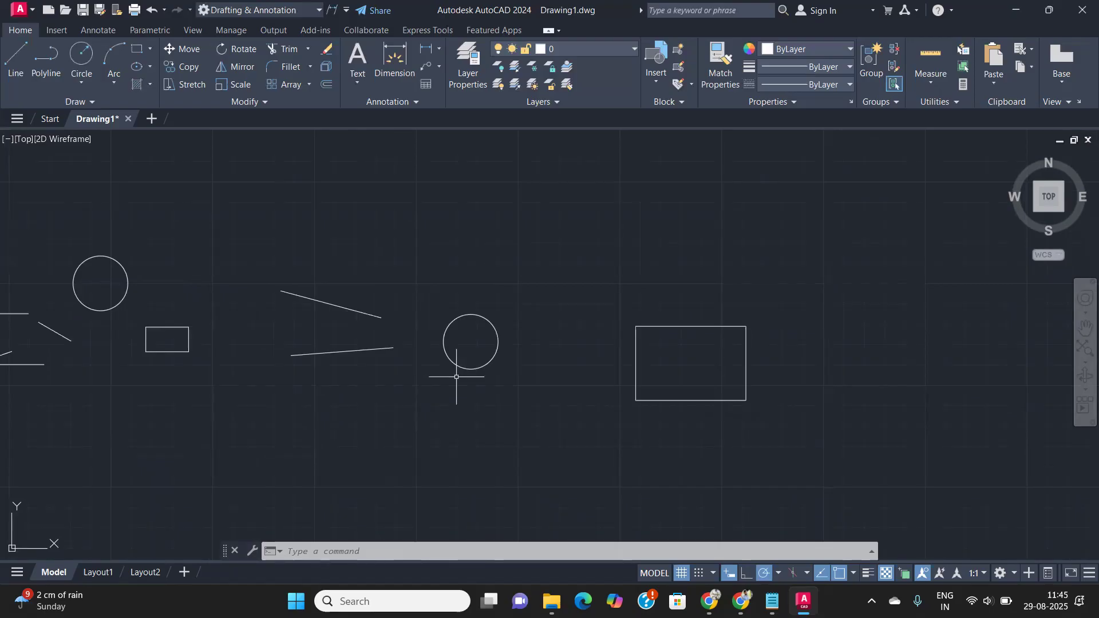
scroll(456, 377, down, 2)
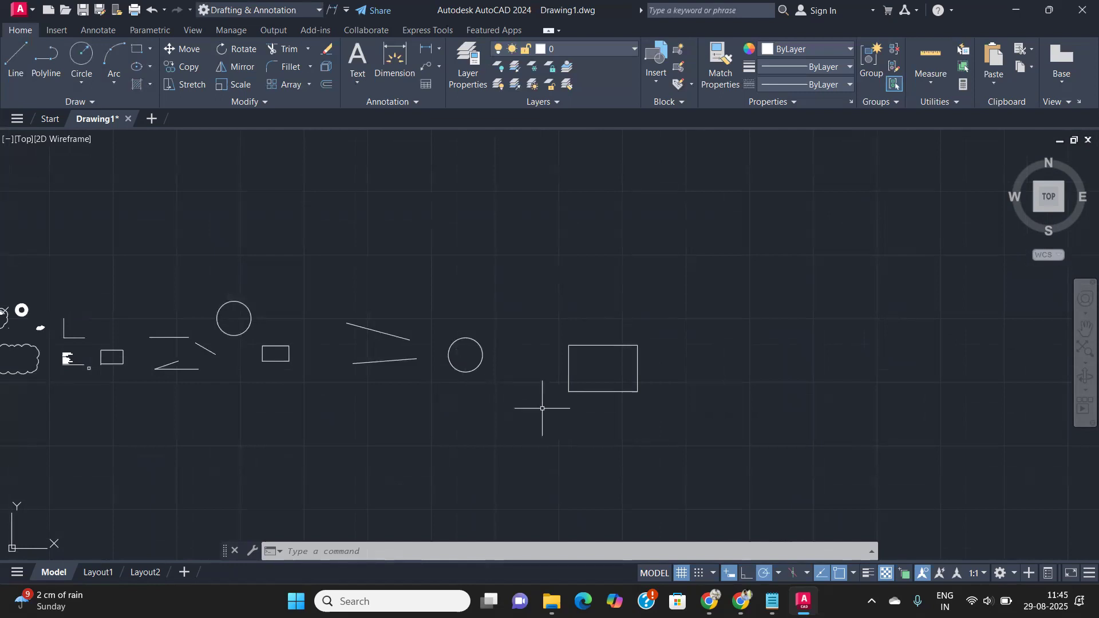
scroll(582, 397, up, 2)
middle_drag(619, 390, 412, 374)
scroll(479, 394, up, 2)
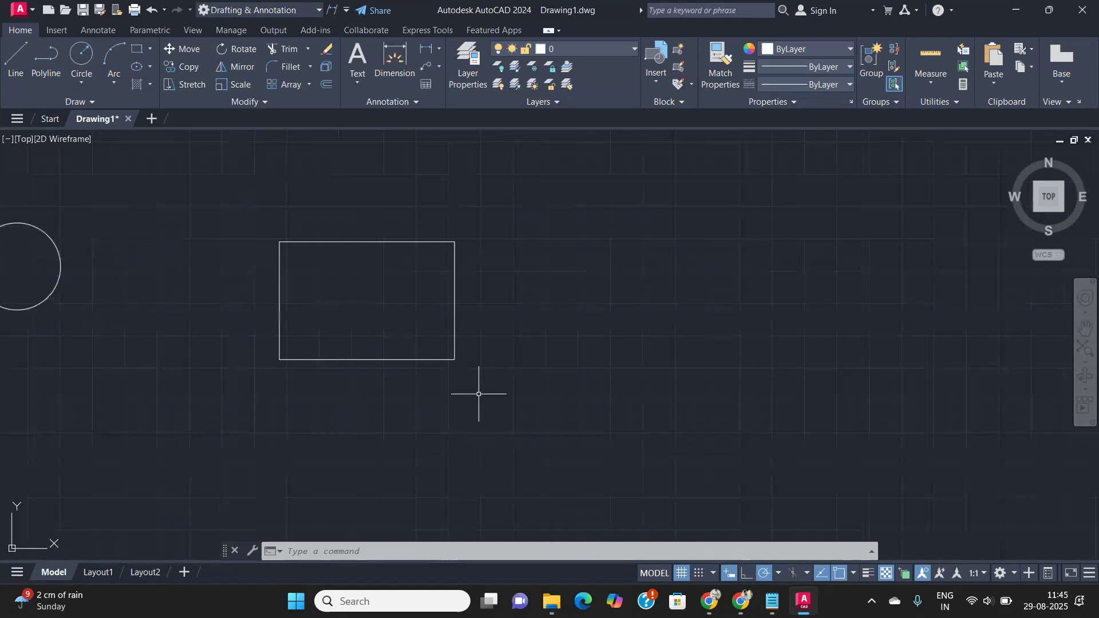
scroll(478, 394, down, 2)
middle_drag(483, 388, 576, 375)
scroll(326, 415, down, 5)
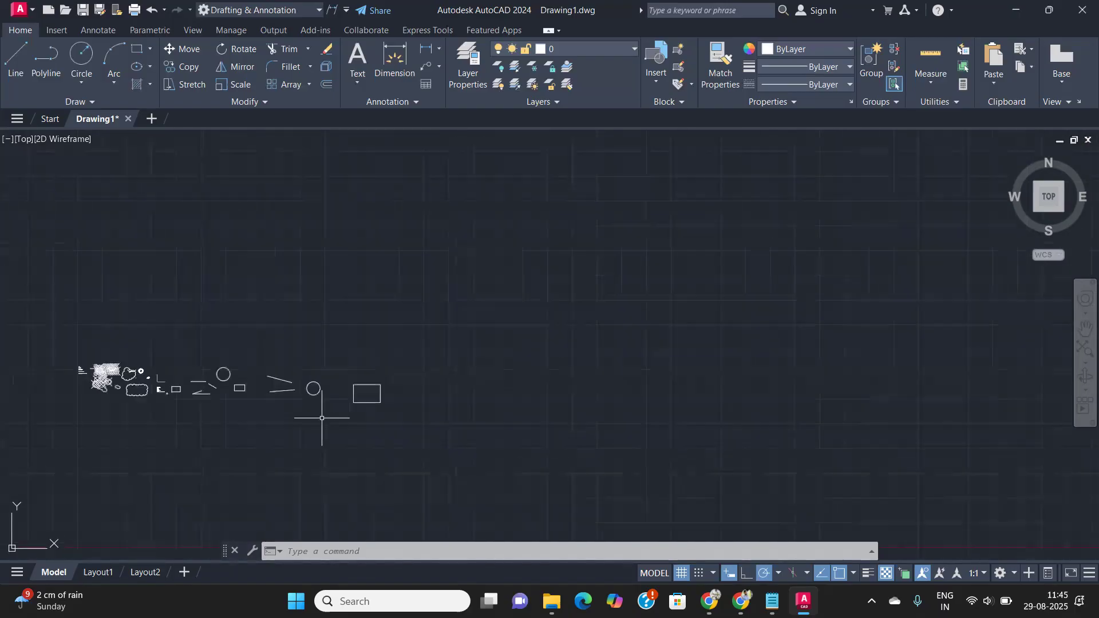
middle_drag(115, 395, 367, 395)
scroll(410, 376, up, 3)
scroll(527, 376, up, 4)
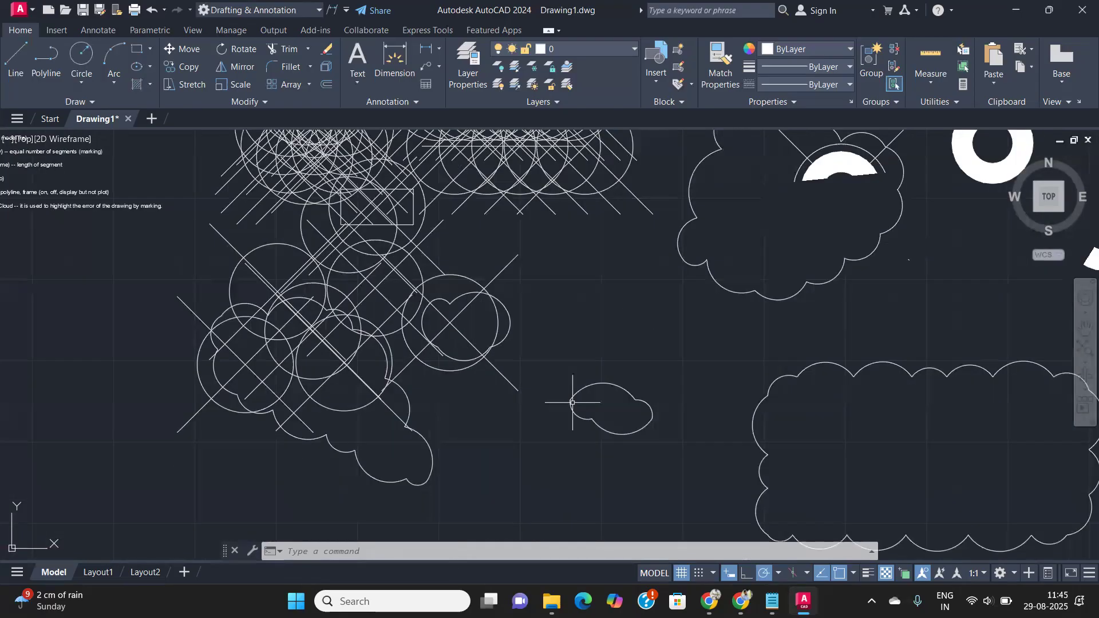
middle_drag(943, 505, 328, 356)
scroll(518, 328, up, 2)
middle_drag(528, 321, 353, 395)
scroll(628, 429, up, 4)
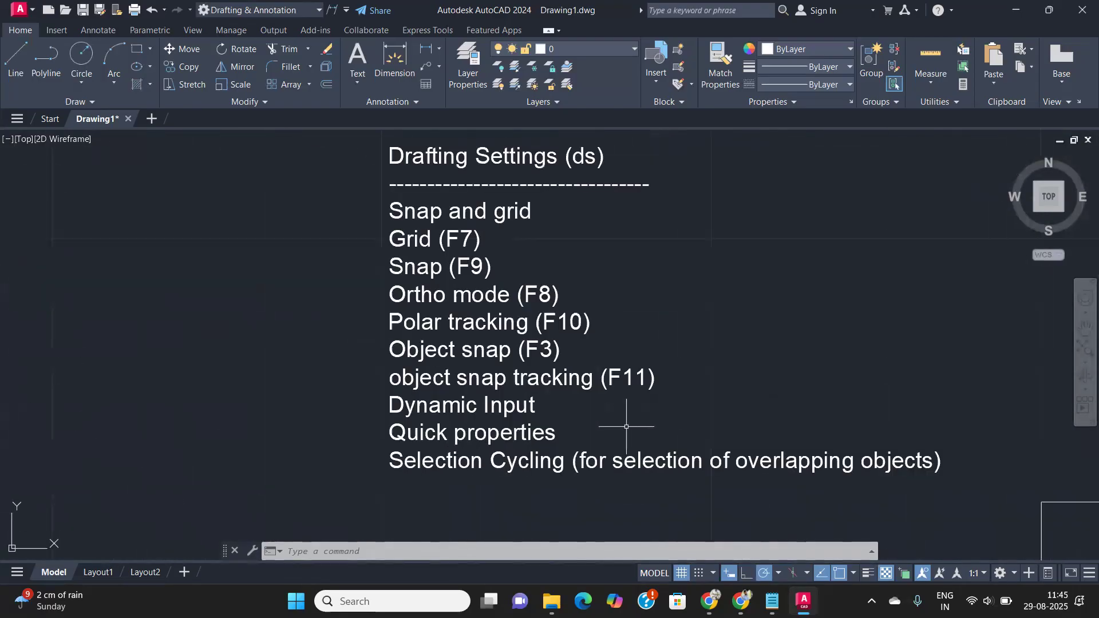
middle_drag(630, 409, 490, 380)
mouse_move(394, 401)
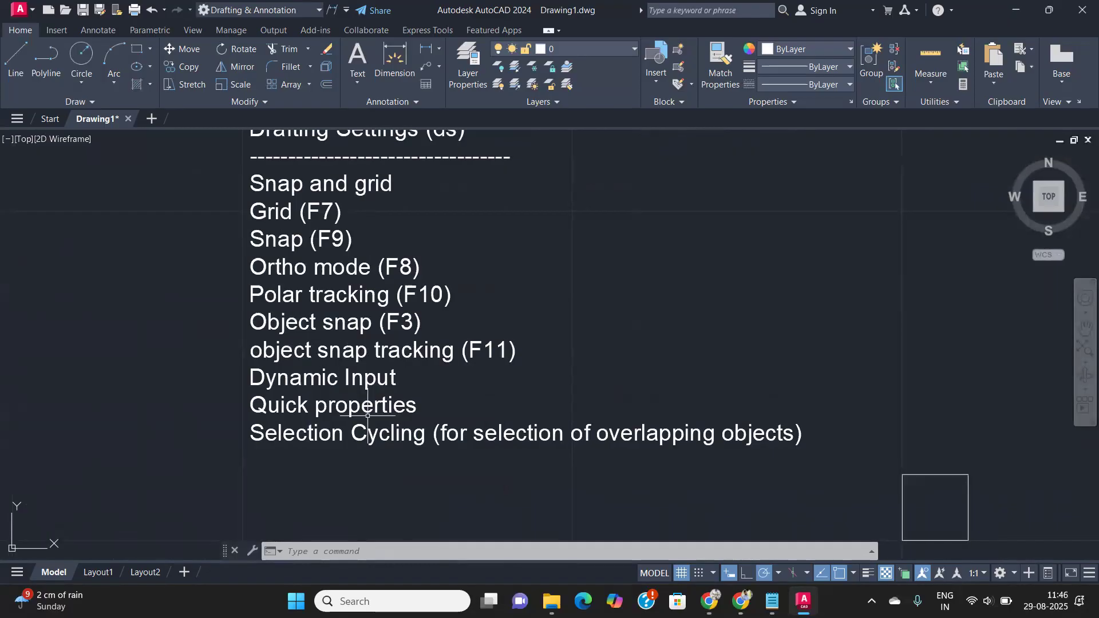
scroll(392, 407, down, 2)
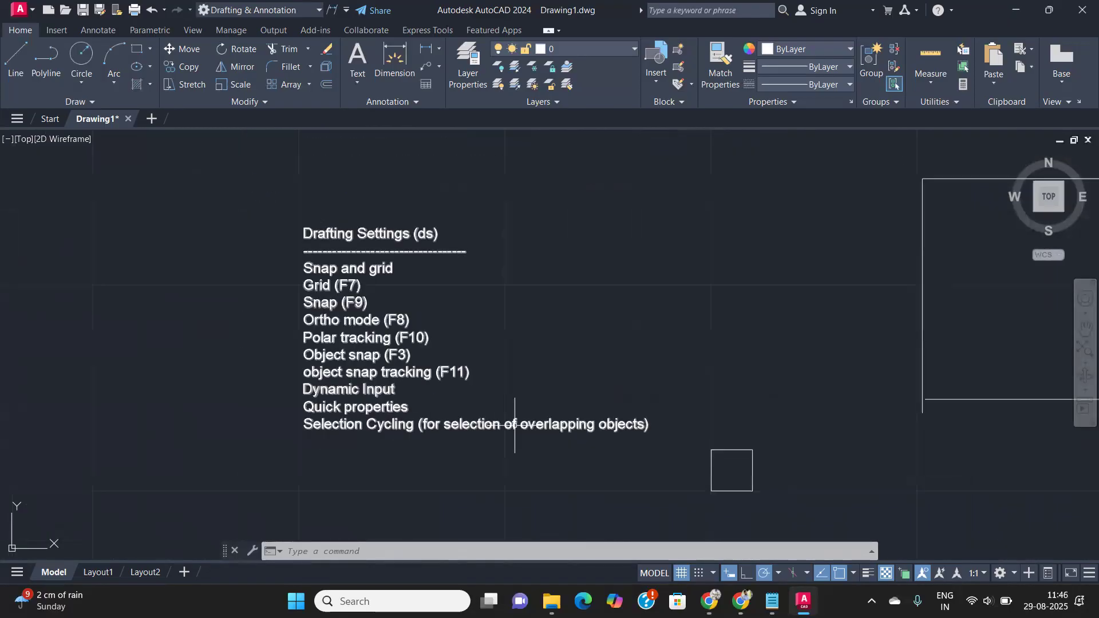
middle_drag(513, 423, 332, 436)
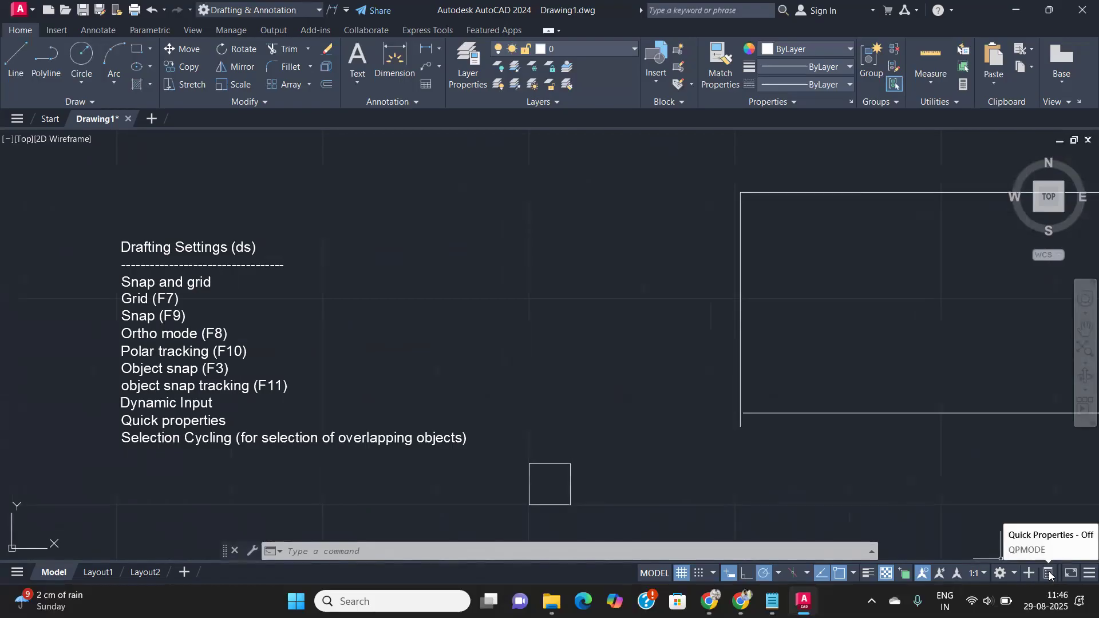
- Tick 'Display the Quick Properties Palette on selection' in Drafting Settings and confirm
text(ds)
key(Return)
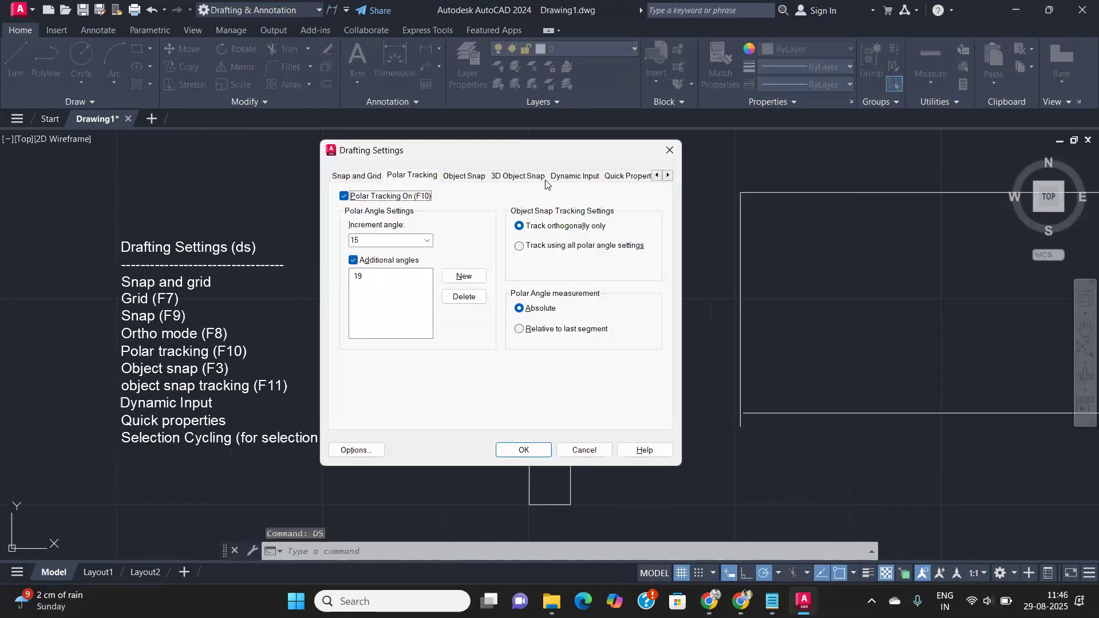
click(641, 174)
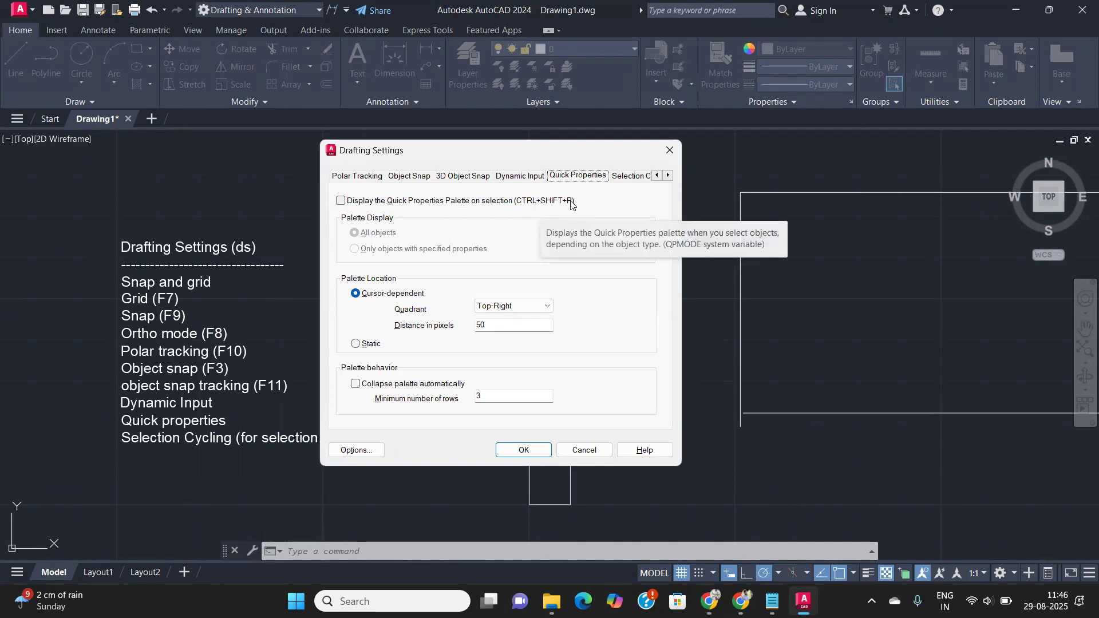
click(341, 201)
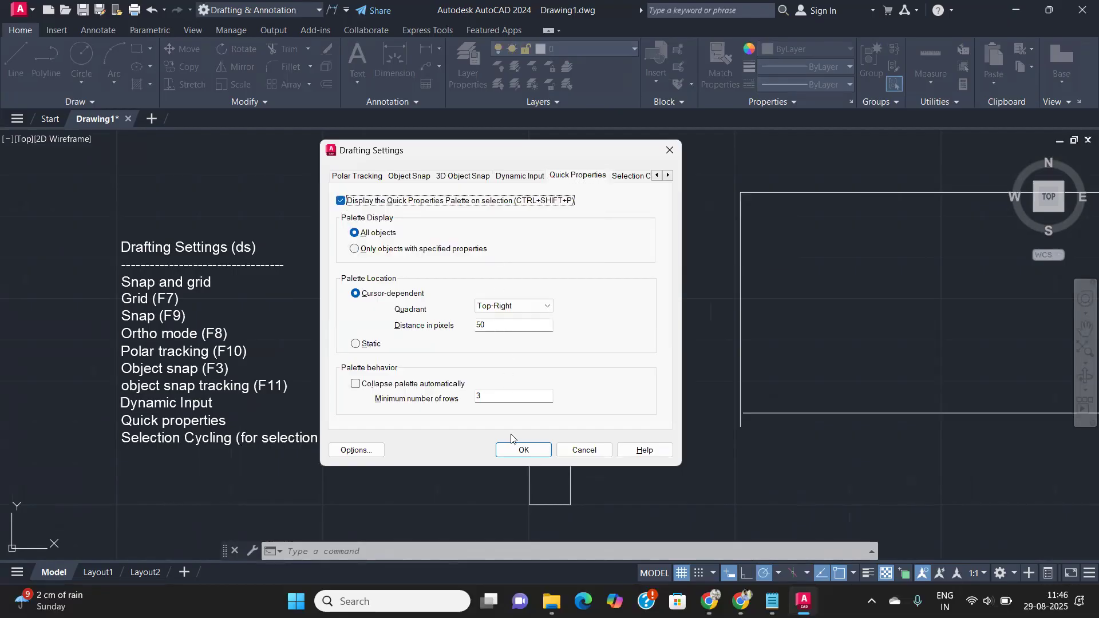
click(525, 450)
scroll(619, 349, down, 4)
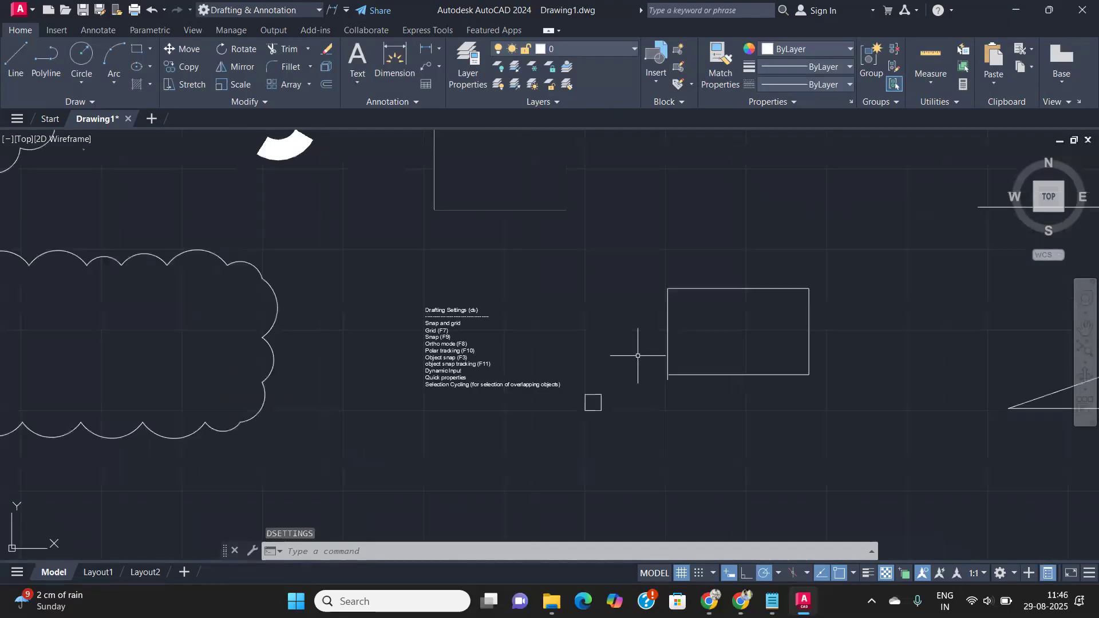
scroll(732, 362, down, 2)
middle_drag(732, 362, 81, 421)
- Select the horizontal line and change its colour to yellow in Quick Properties
click(379, 336)
click(336, 312)
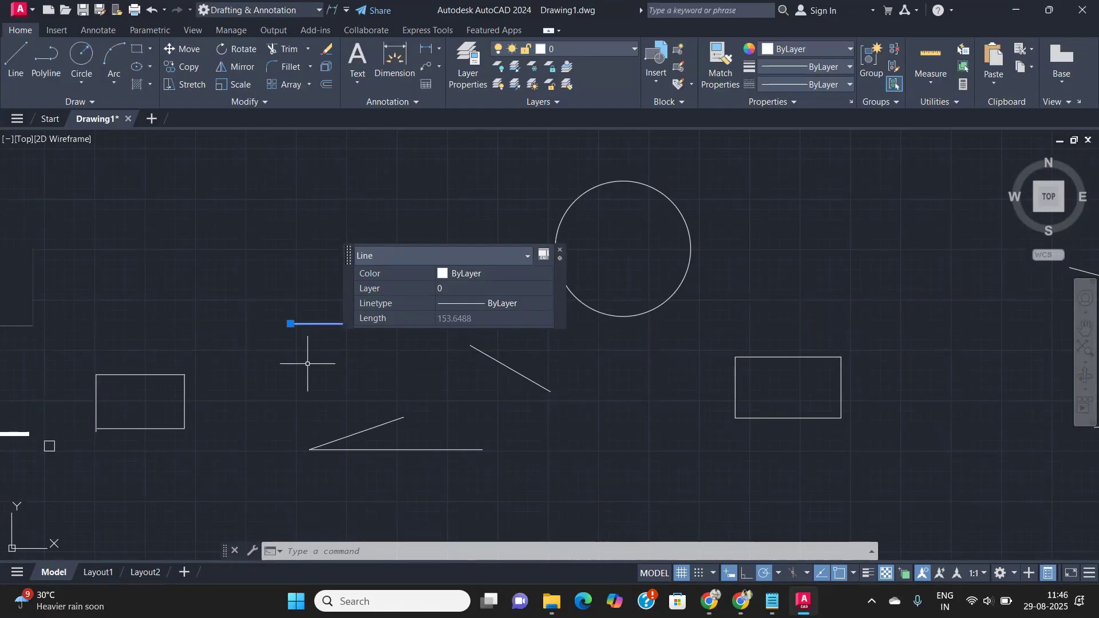
click(463, 274)
click(485, 272)
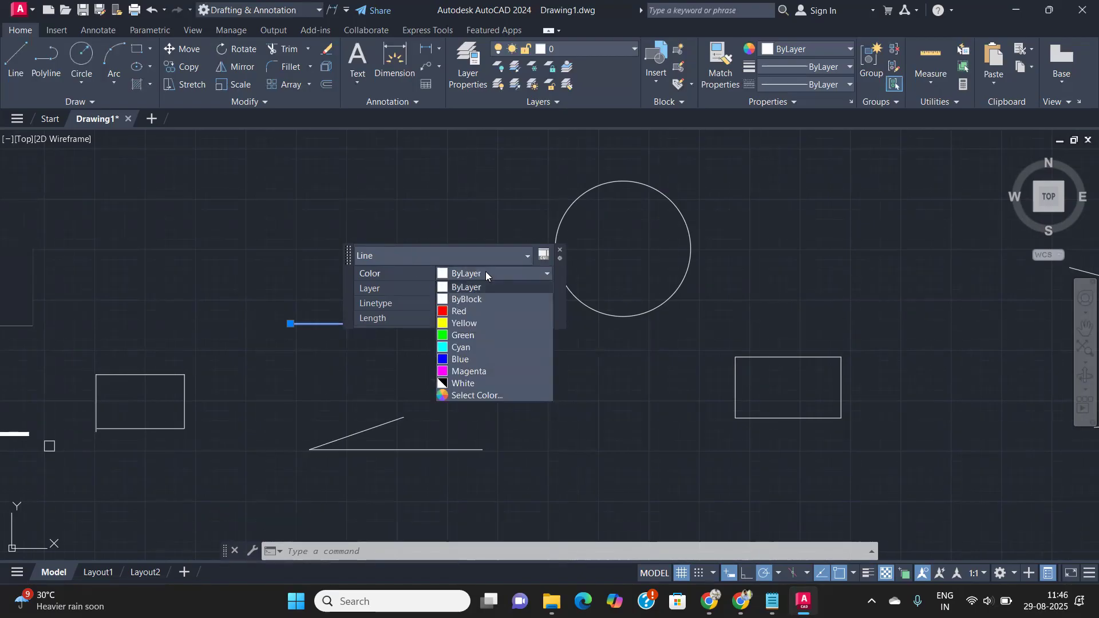
click(463, 324)
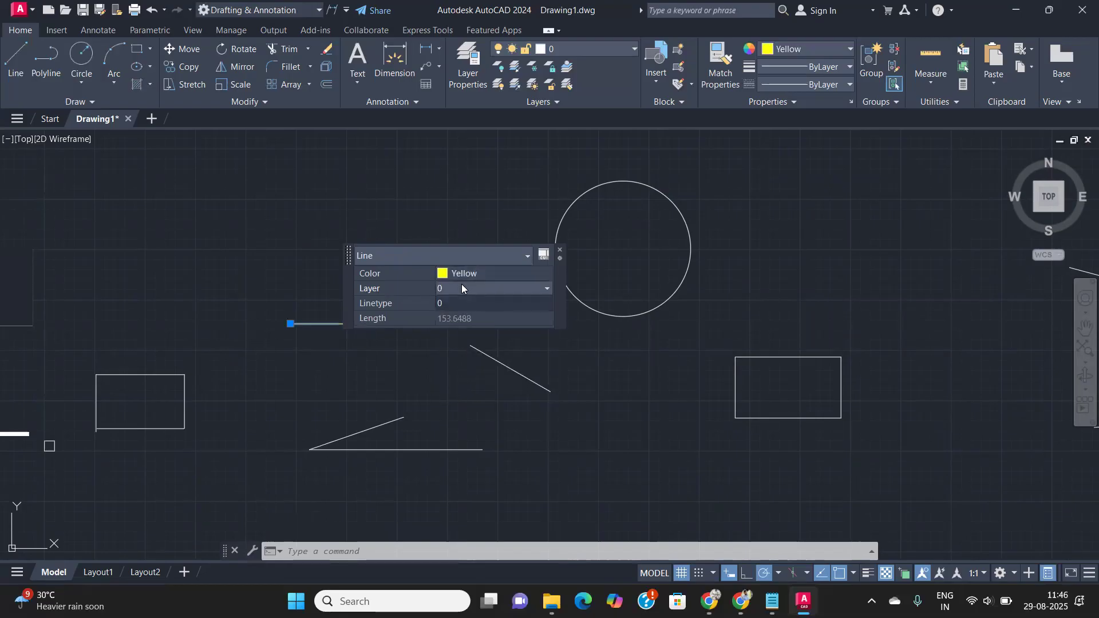
click(463, 304)
click(463, 305)
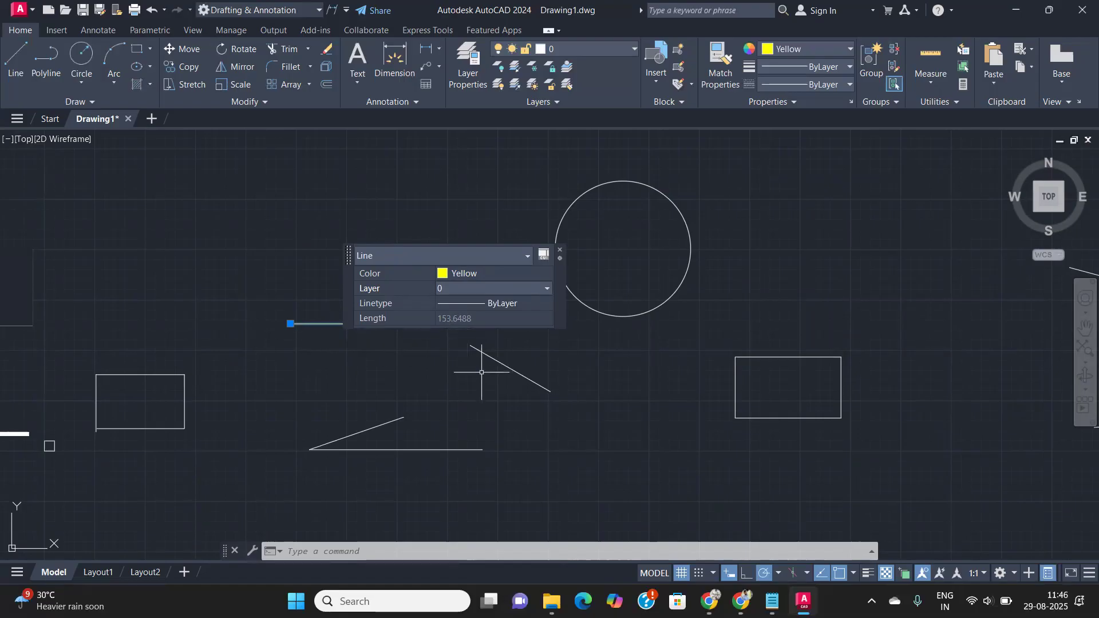
- Add the circle, filter Quick Properties to show its radius 67.212 and area 14192.002, then close
click(664, 335)
click(640, 305)
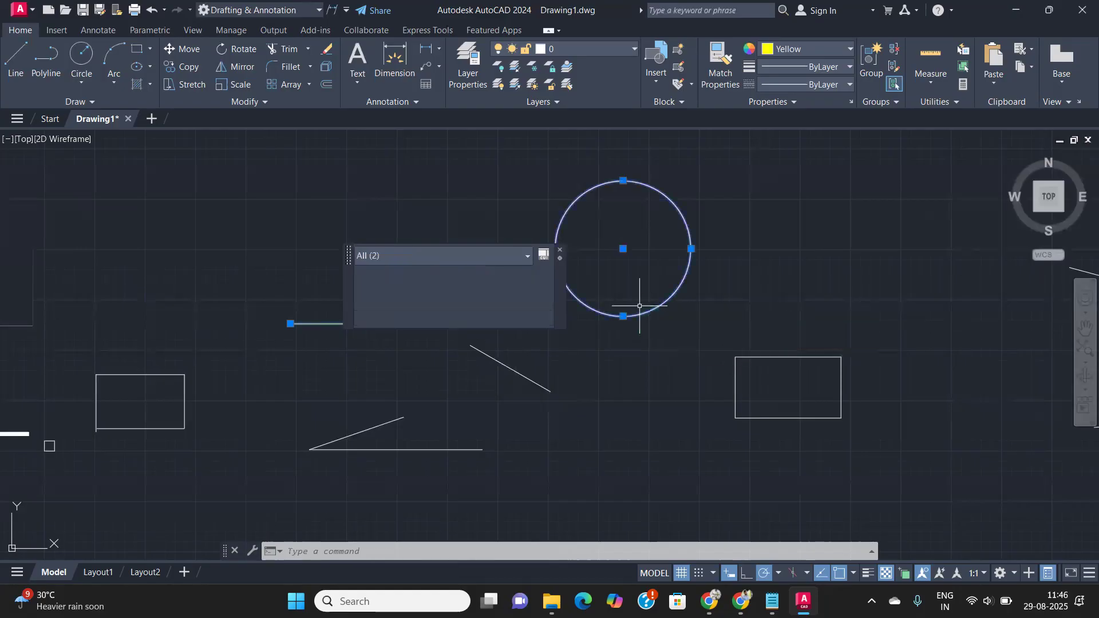
click(806, 222)
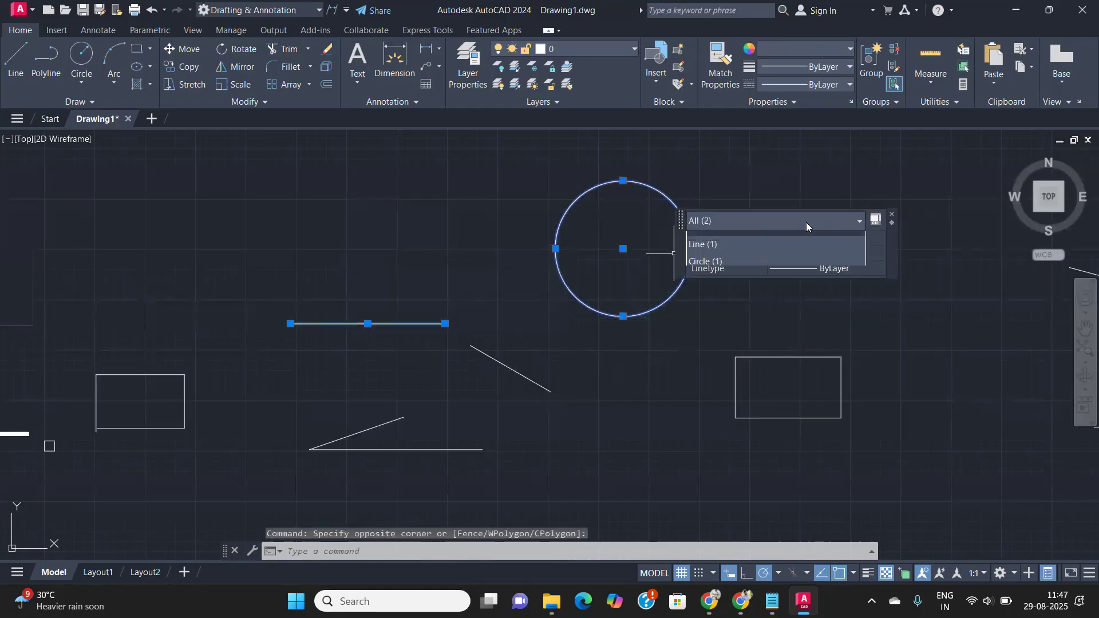
click(710, 261)
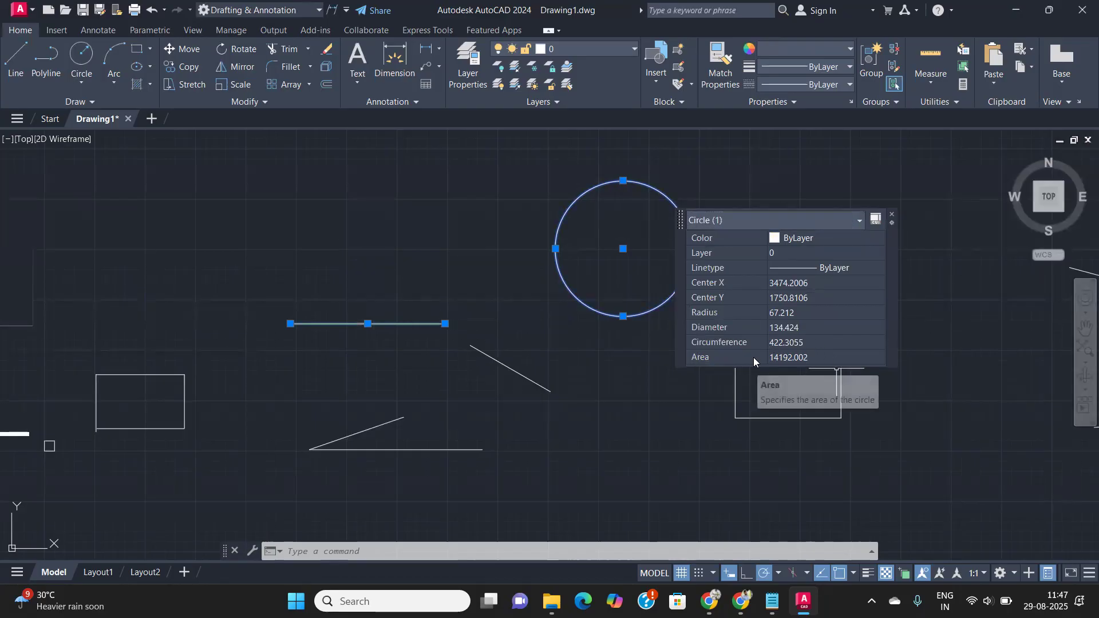
click(678, 420)
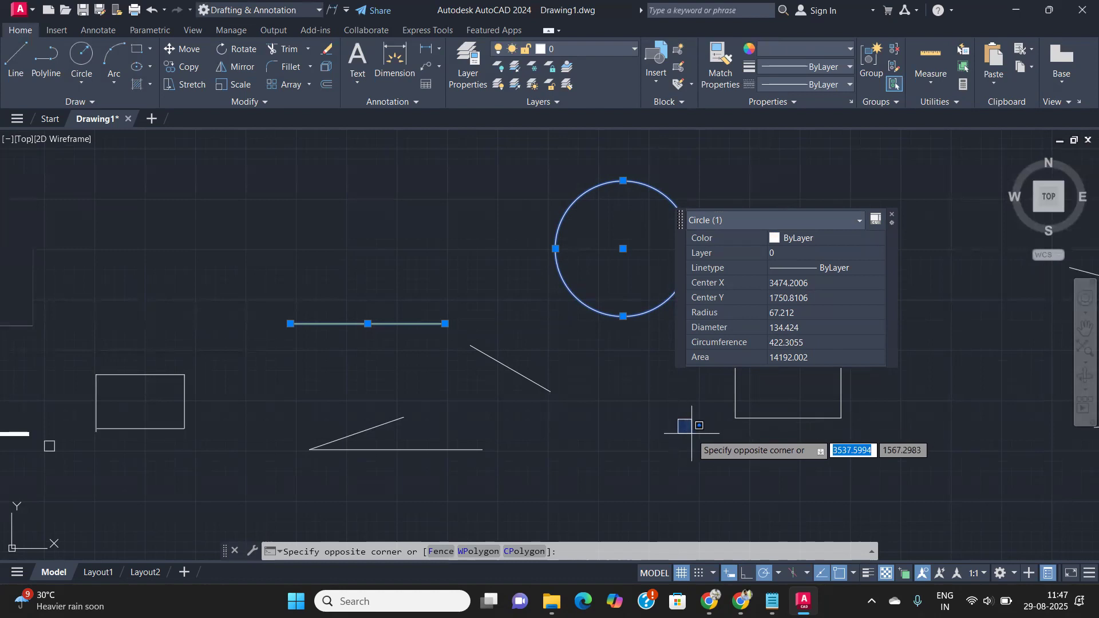
key(Escape)
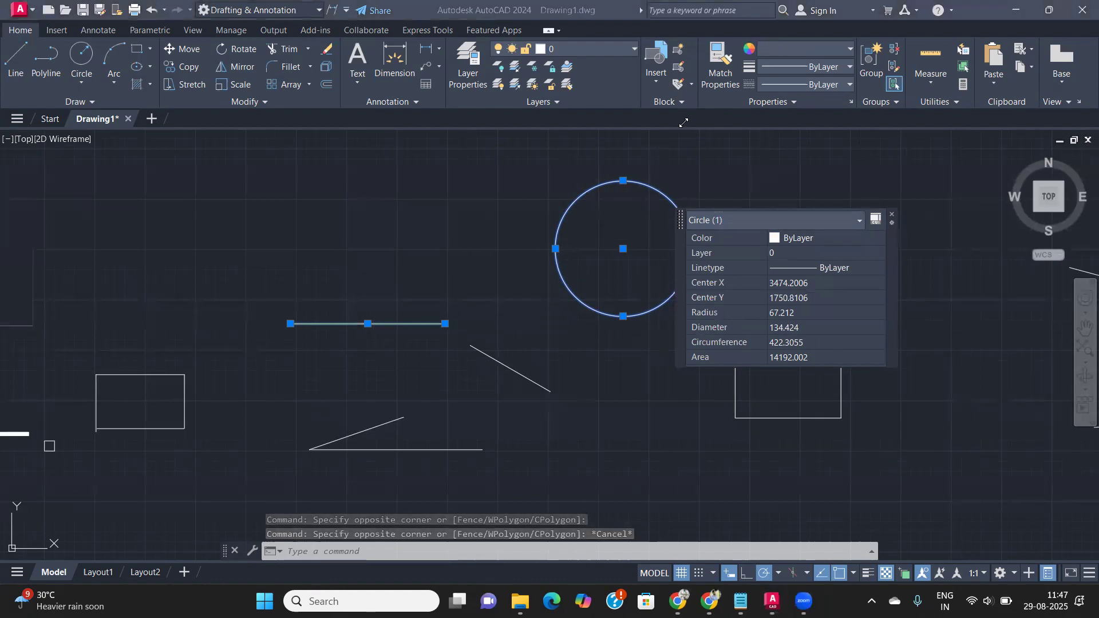
click(891, 216)
- Inspect the Quick Properties of the right rectangle and the lower revision cloud
key(Escape)
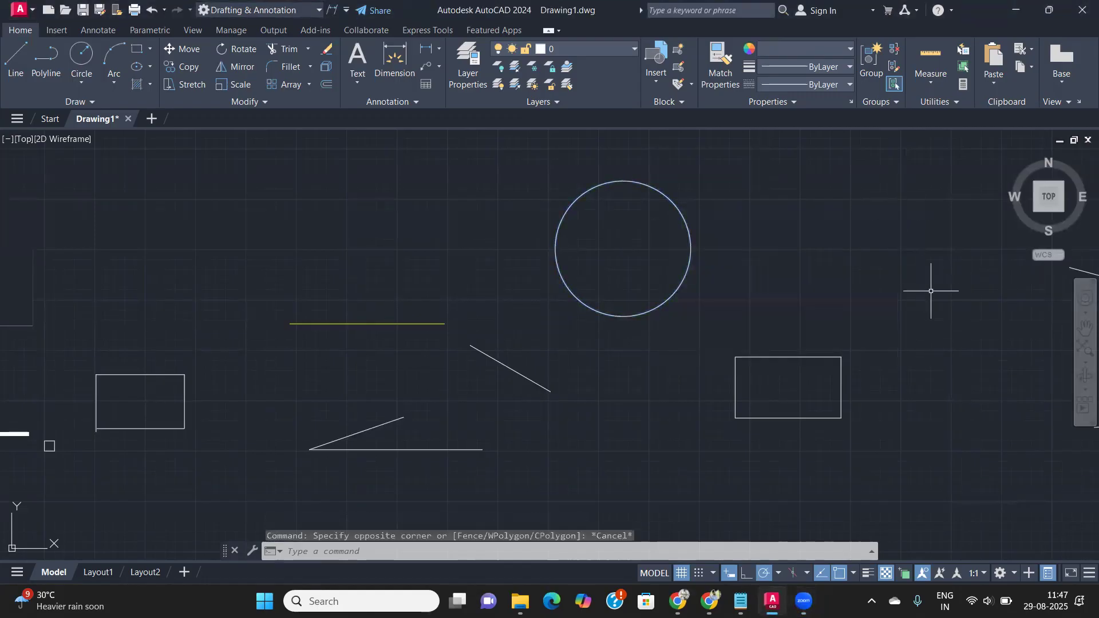
click(872, 433)
click(810, 387)
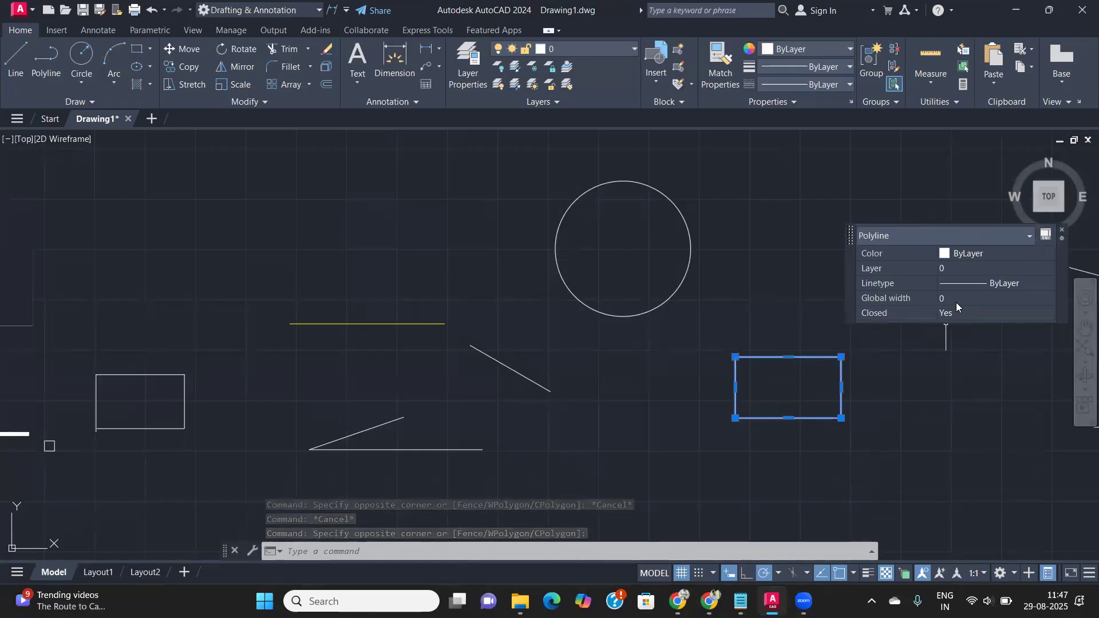
click(619, 369)
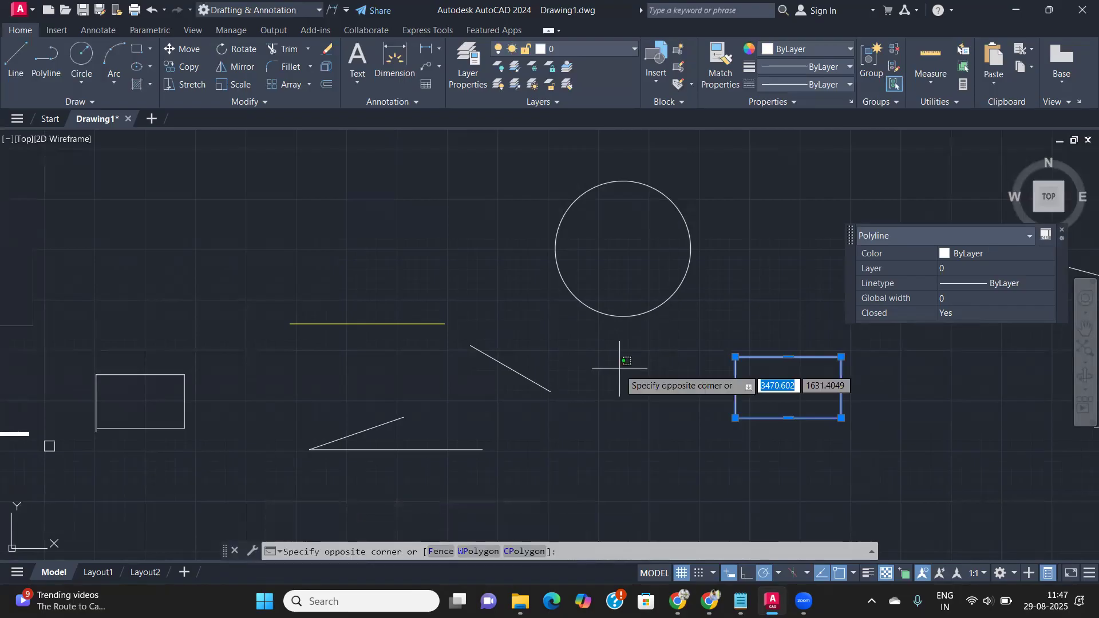
key(Escape)
scroll(609, 411, down, 2)
key(Escape)
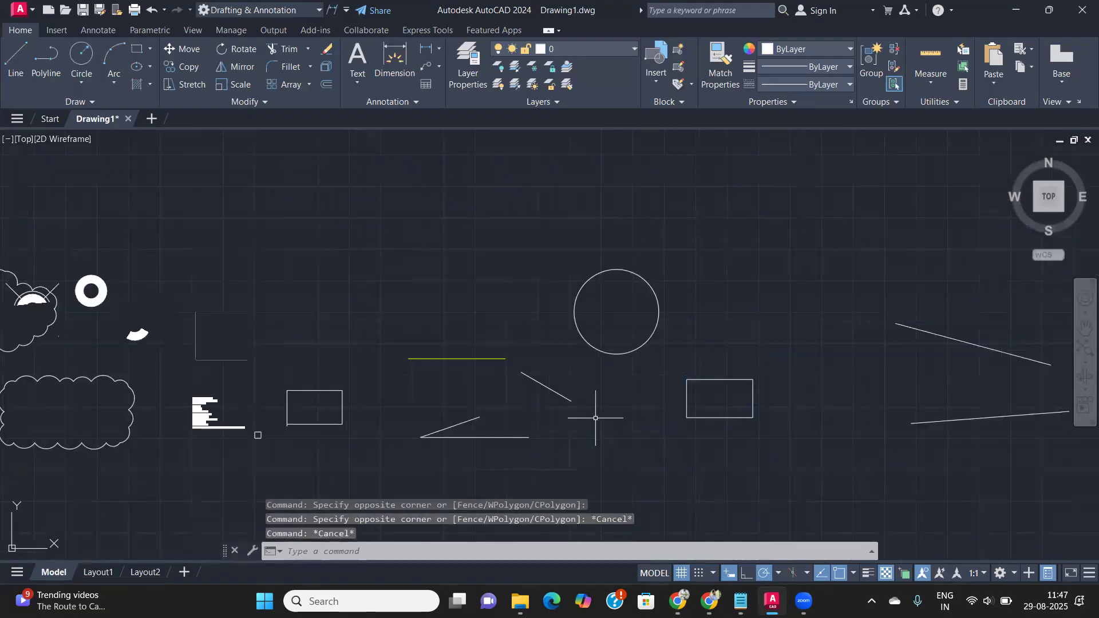
click(118, 467)
click(91, 439)
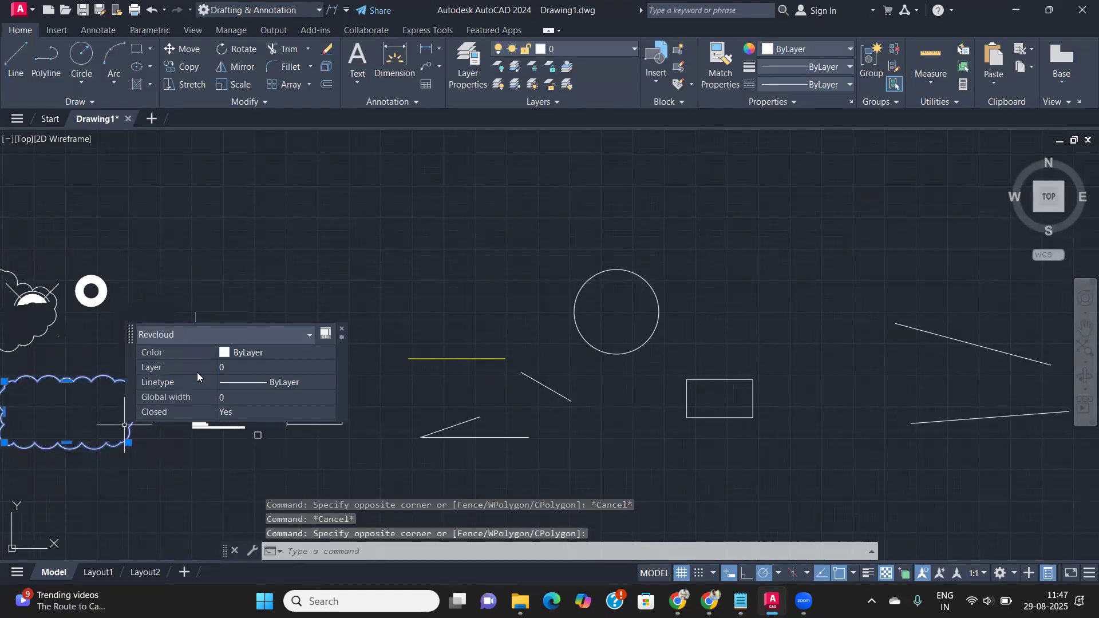
key(Escape)
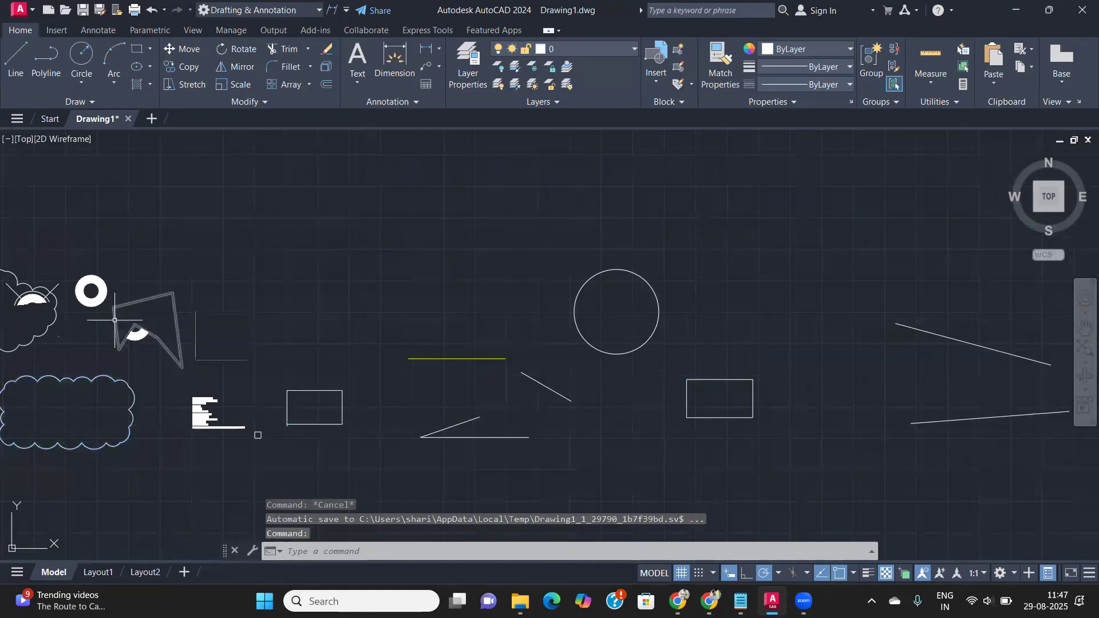
- Inspect the Quick Properties of the lower and upper donuts
click(121, 318)
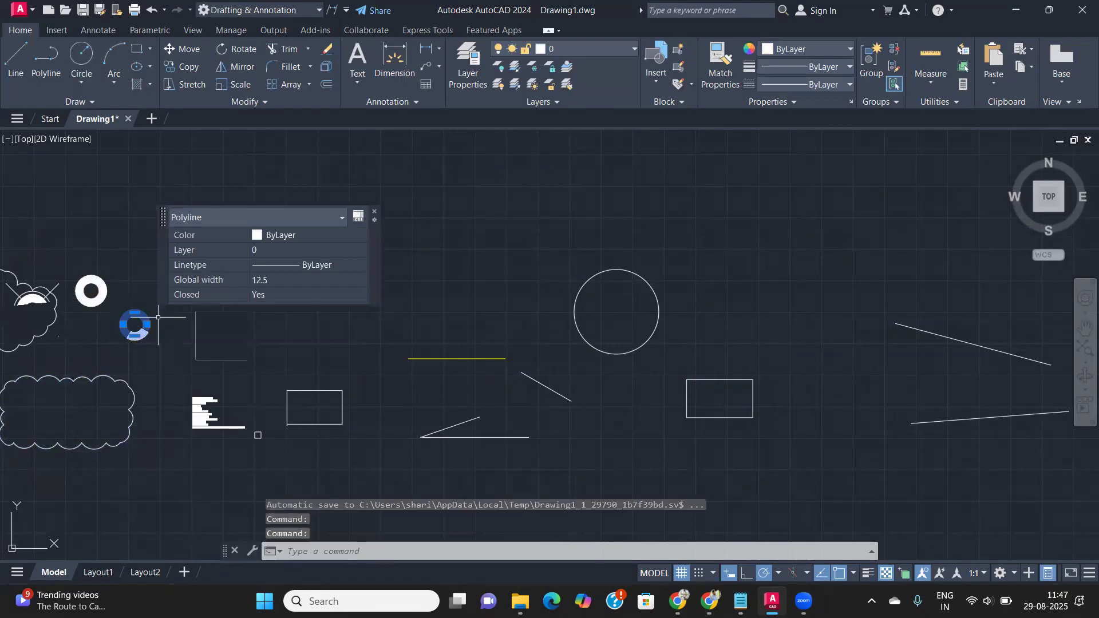
scroll(157, 316, down, 2)
scroll(172, 329, up, 6)
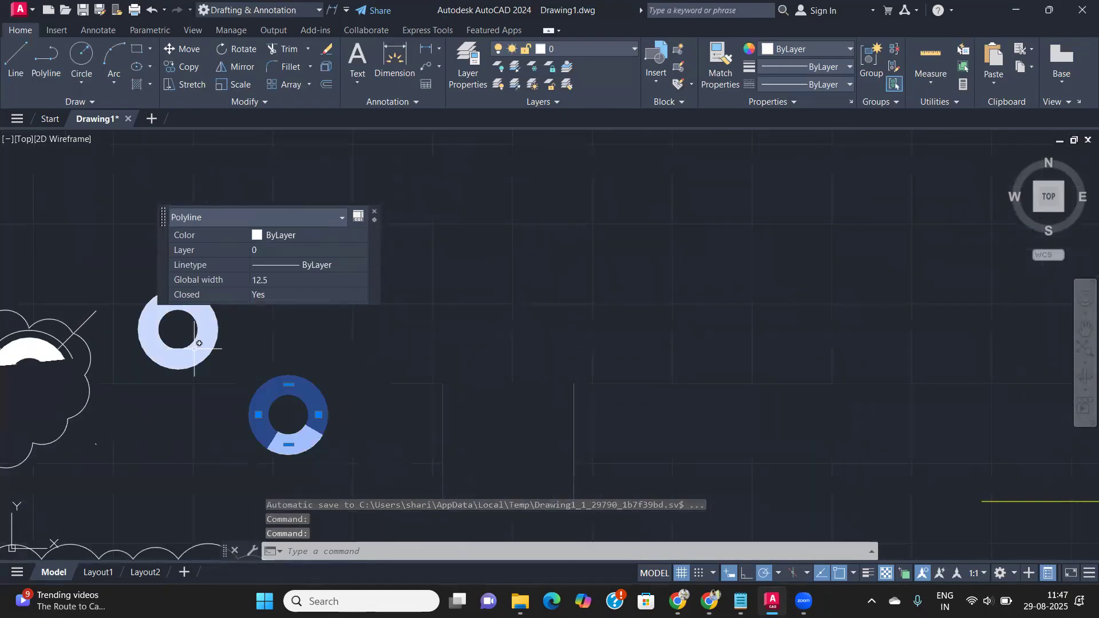
key(Escape)
click(210, 320)
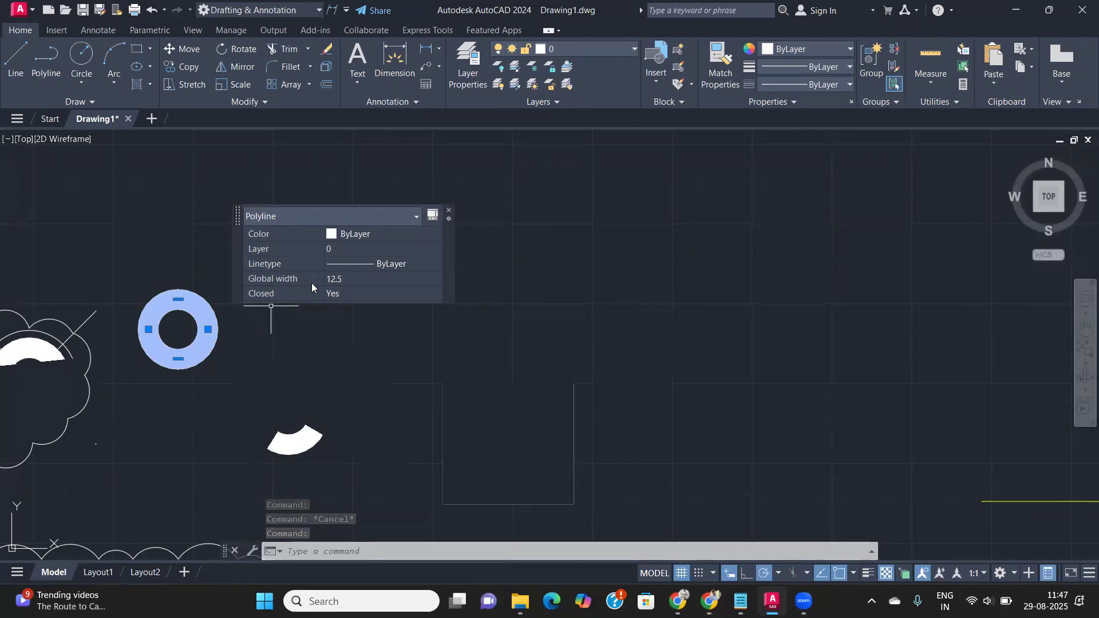
scroll(266, 338, down, 4)
scroll(129, 382, down, 2)
scroll(20, 346, up, 4)
scroll(23, 348, up, 2)
scroll(24, 348, down, 6)
scroll(108, 338, down, 4)
- Pan the view and regenerate the drawing with RE so it redraws cleanly
middle_drag(108, 338, 302, 384)
scroll(291, 404, up, 8)
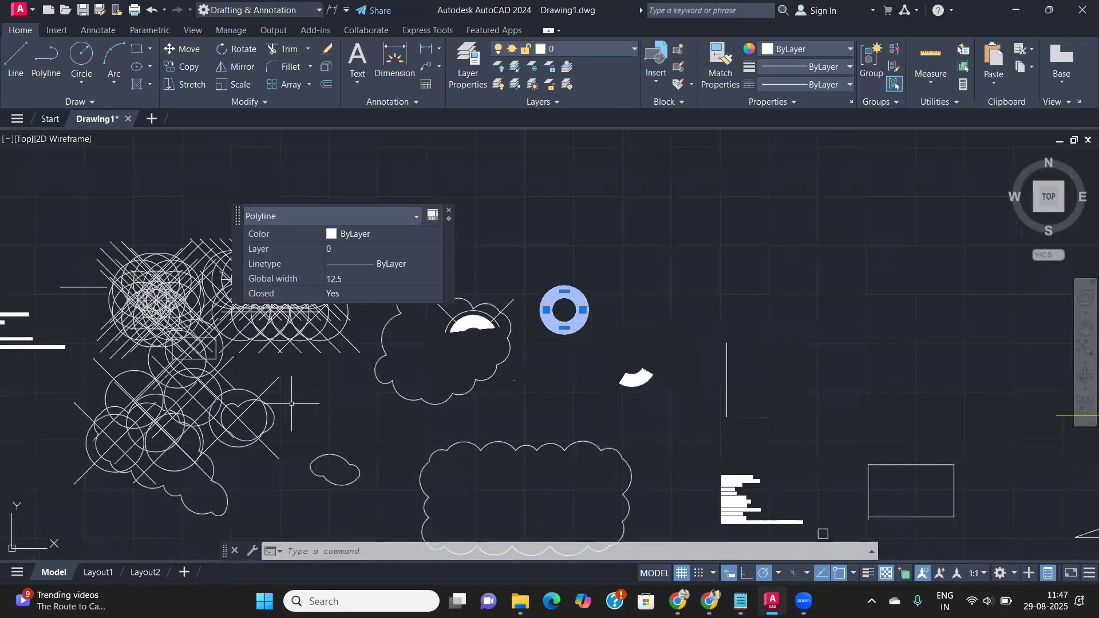
text(RE)
key(Return)
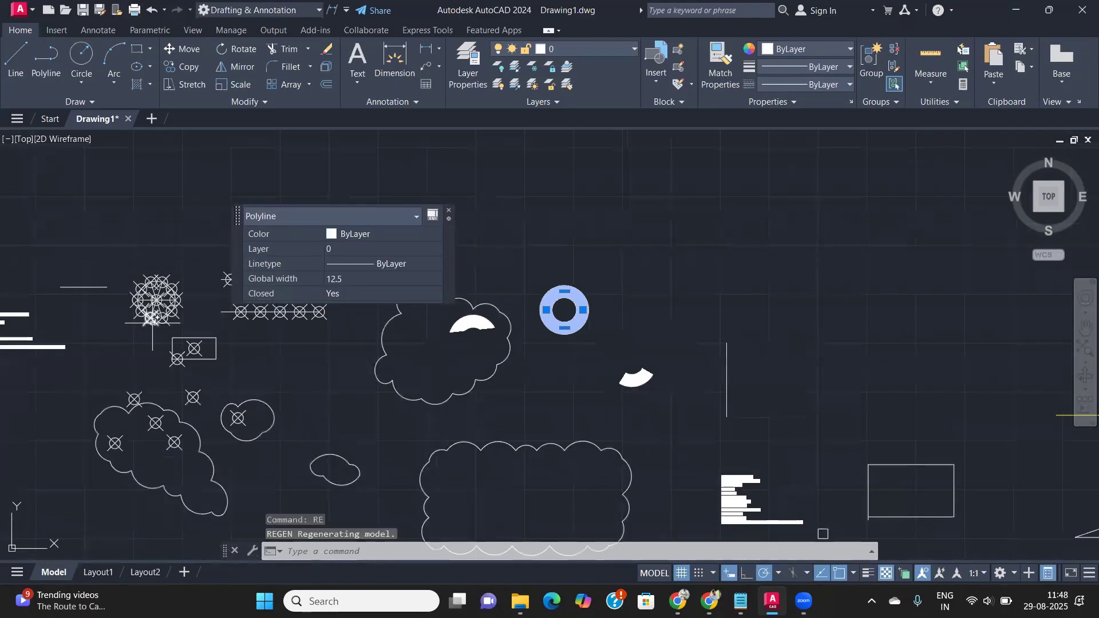
scroll(188, 359, up, 5)
- Inspect the circle-and-cross symbol and the point symbol inside the rectangle
click(255, 359)
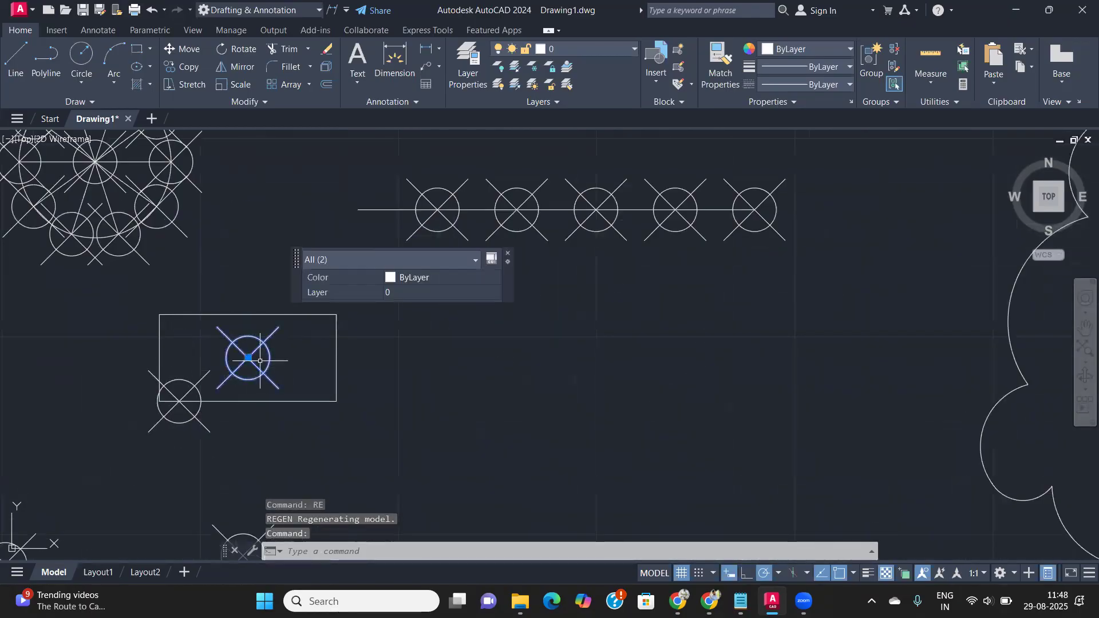
key(Escape)
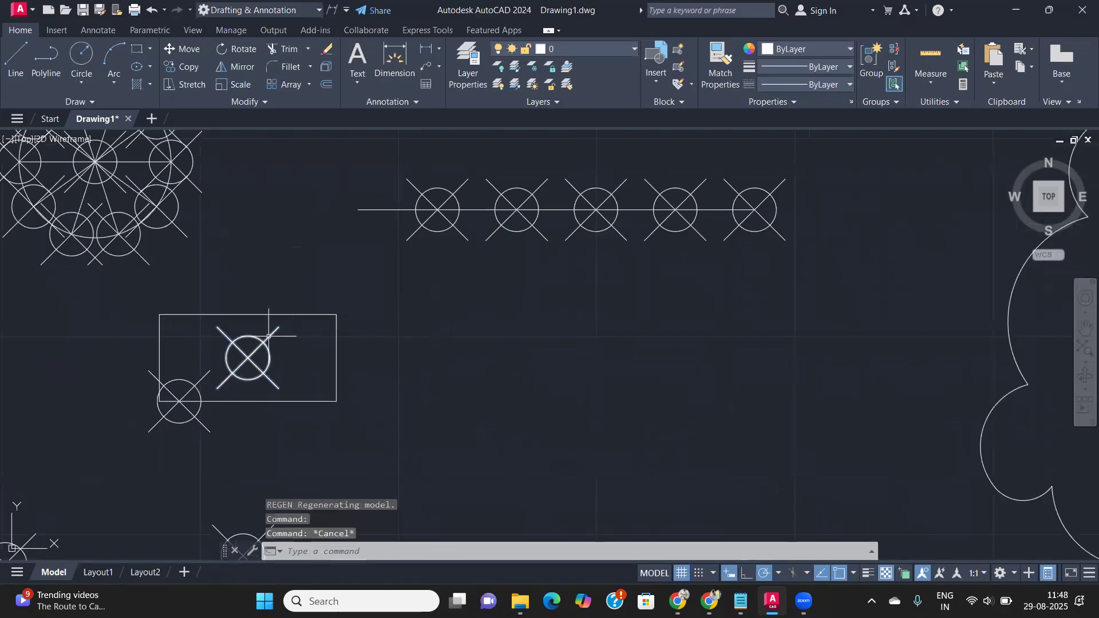
click(264, 363)
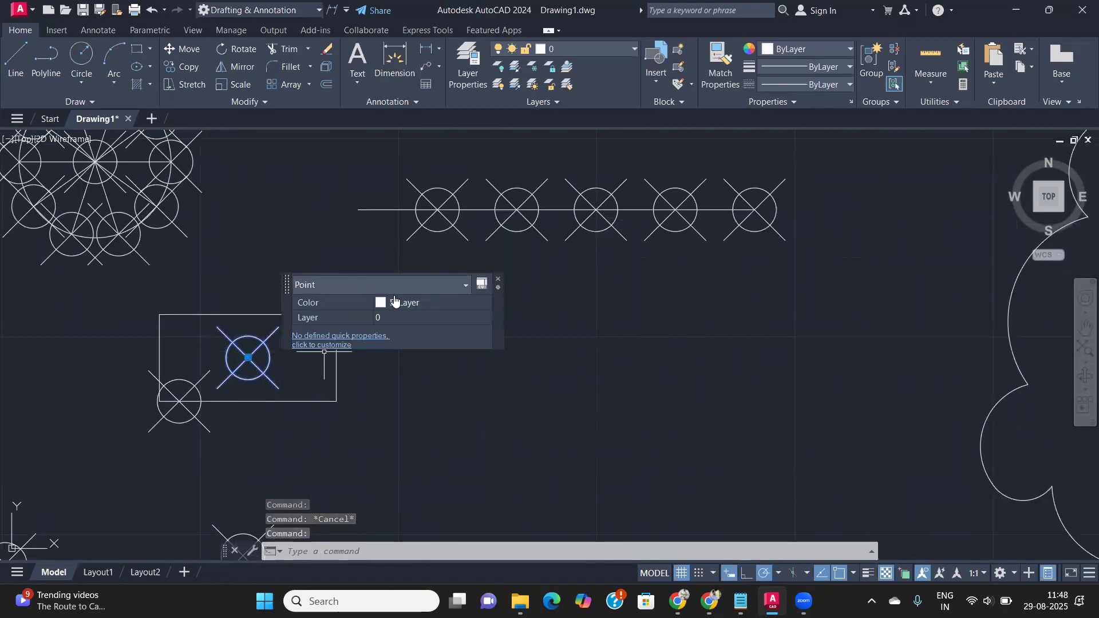
click(498, 280)
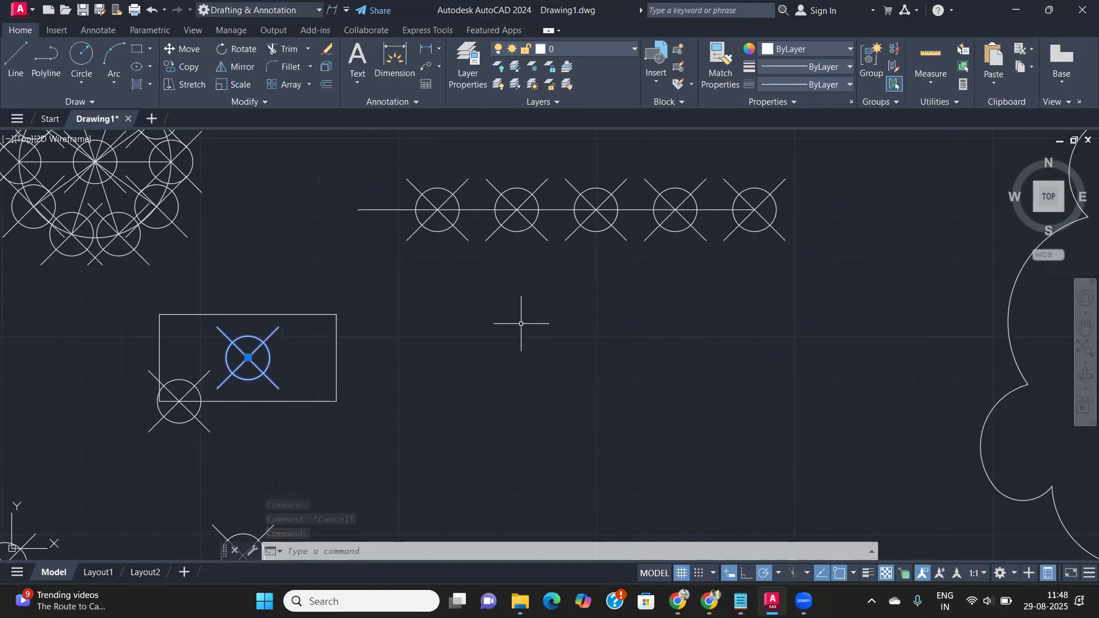
- Bring the circle and rectangles into view and select the horizontal line
scroll(520, 324, down, 5)
middle_drag(616, 341, 231, 321)
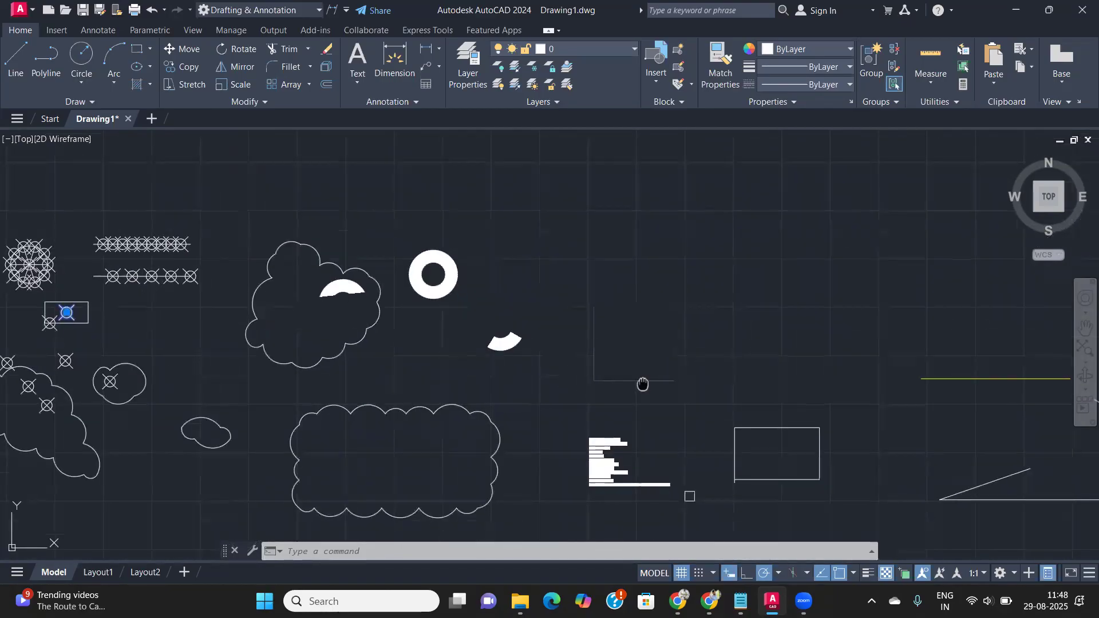
middle_drag(642, 384, 192, 287)
scroll(538, 321, up, 4)
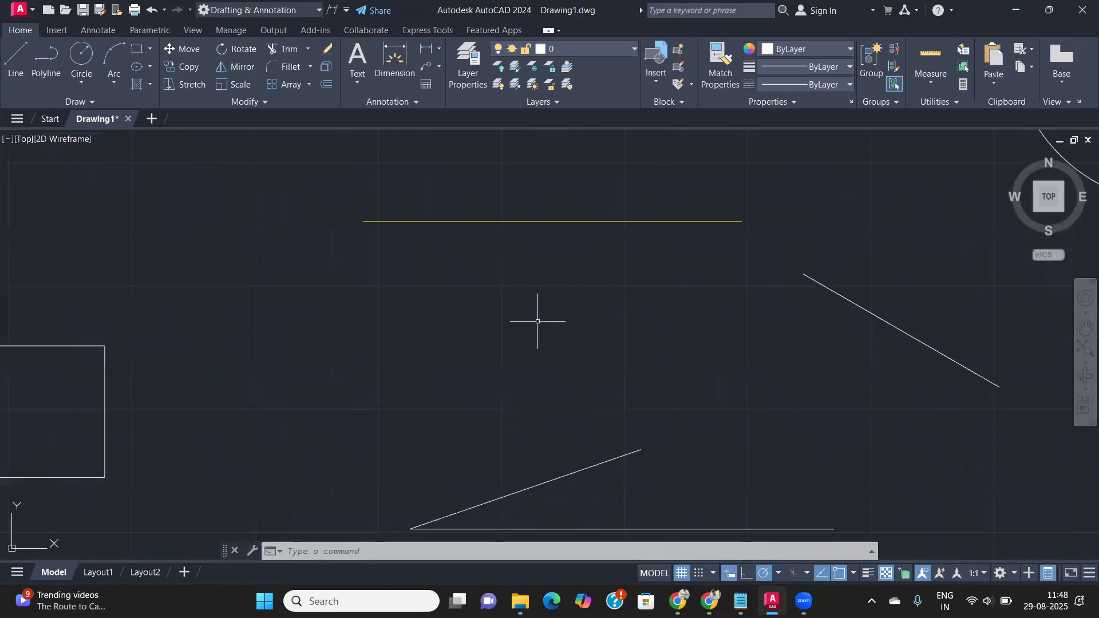
middle_drag(556, 295, 262, 361)
click(264, 345)
click(189, 242)
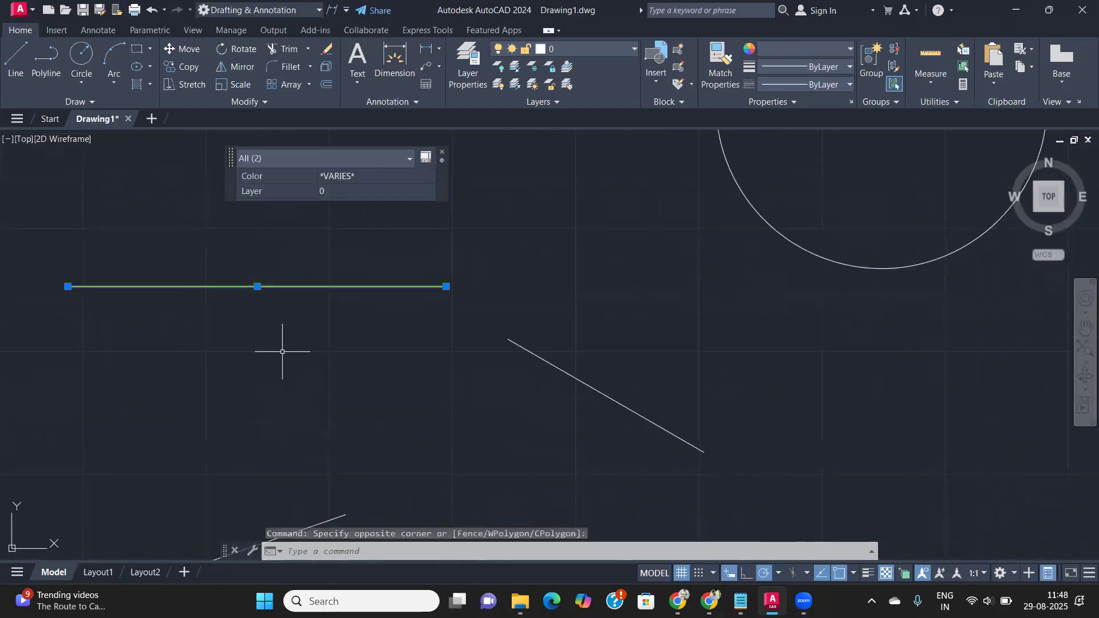
key(Escape)
- Window-select the central shapes and confirm twelve objects: ten lines, one circle, one polyline
scroll(282, 352, down, 5)
click(892, 528)
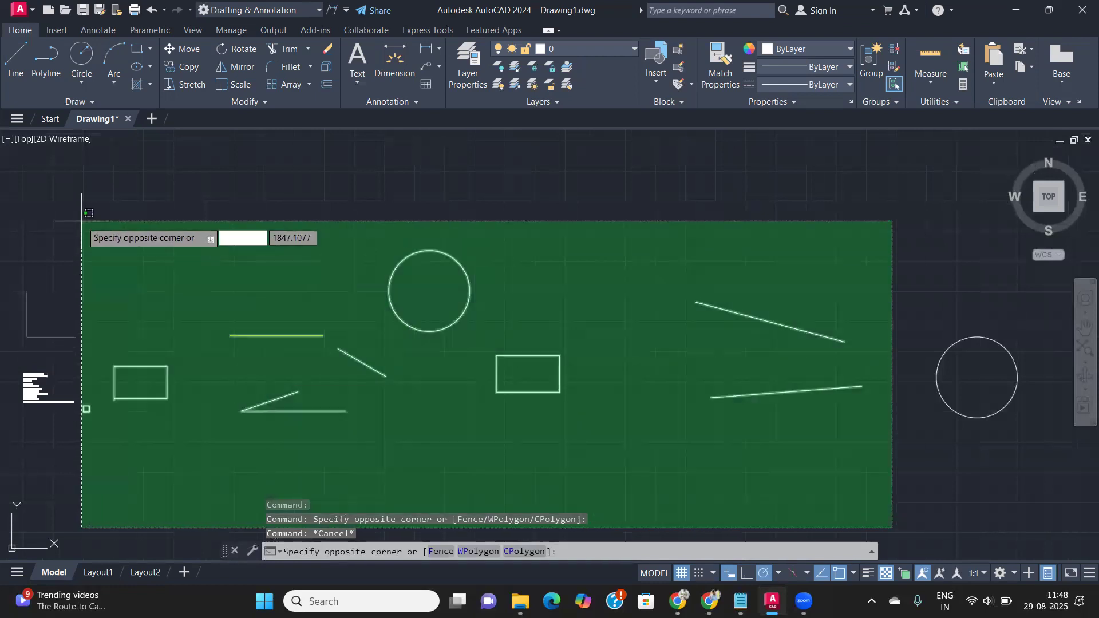
click(82, 221)
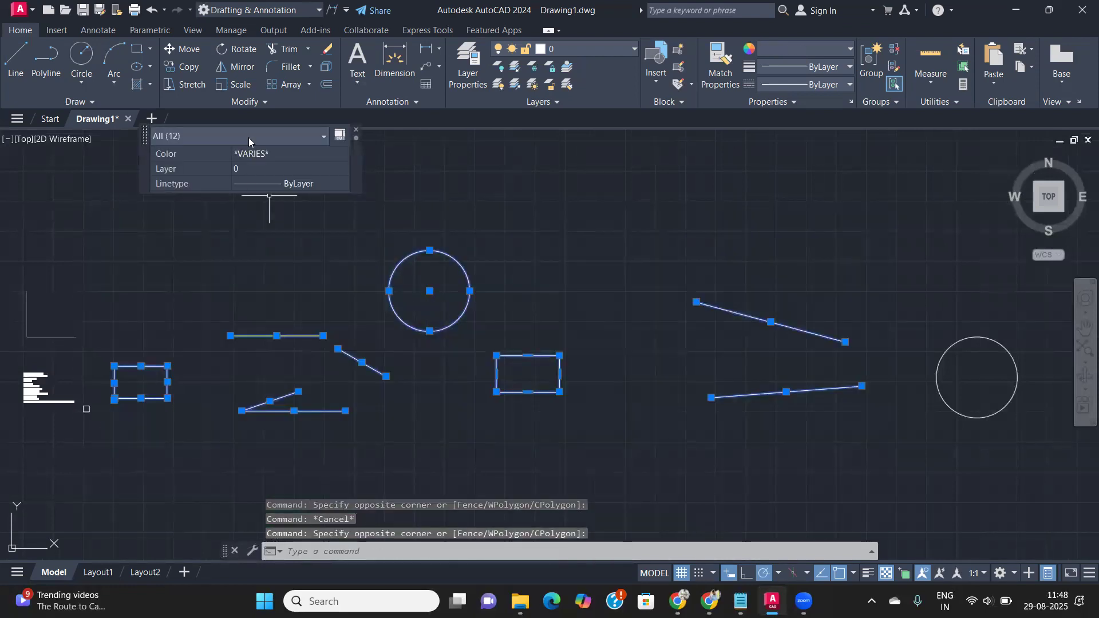
click(248, 137)
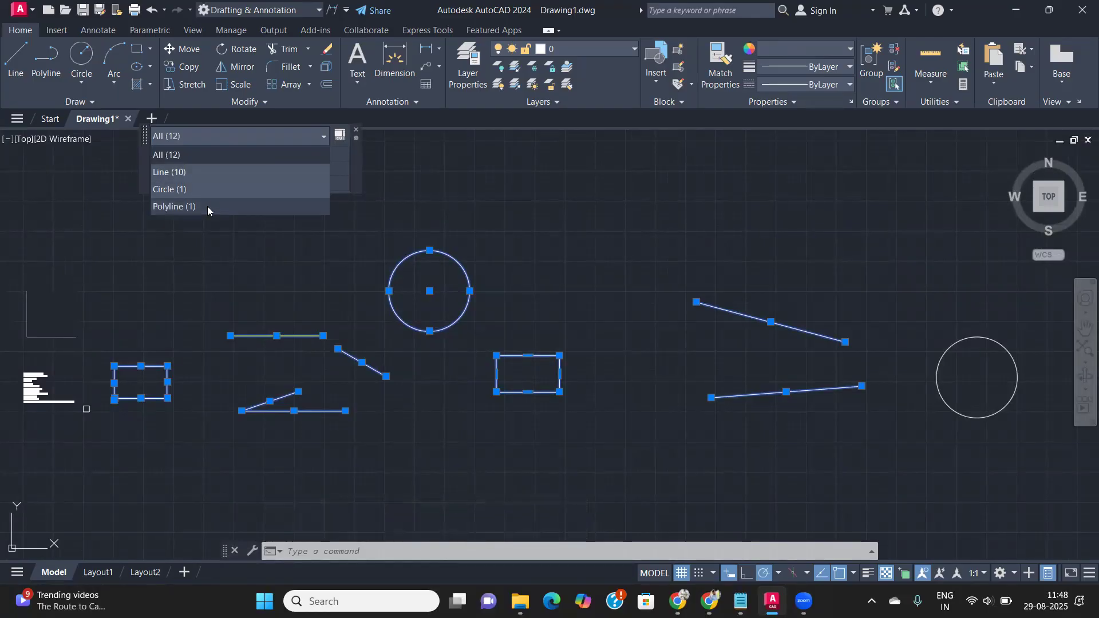
click(245, 242)
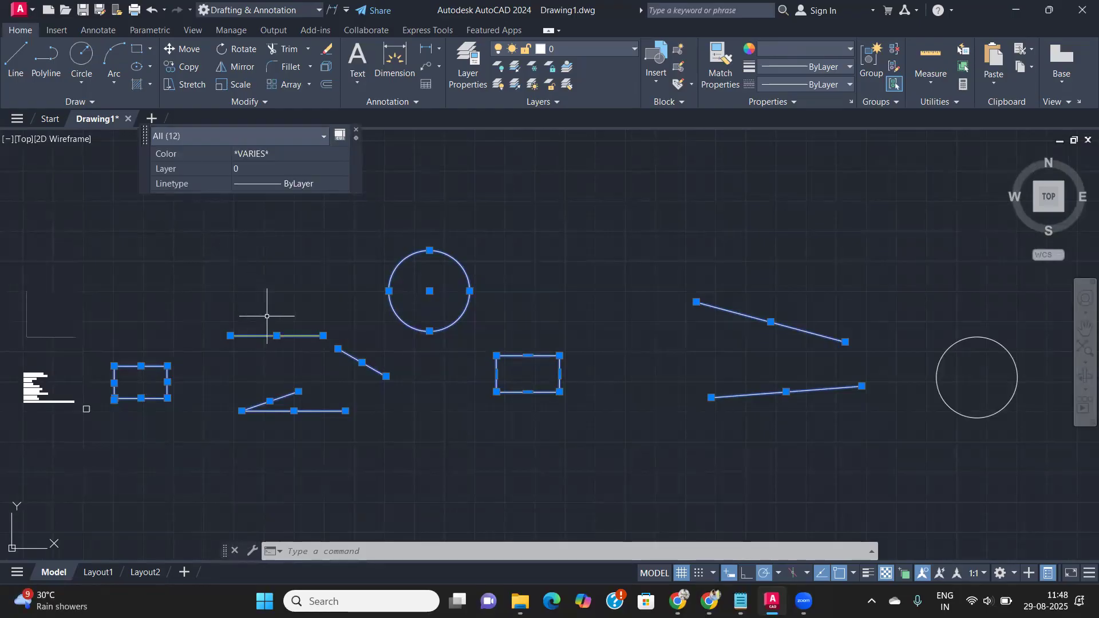
click(356, 133)
scroll(458, 341, down, 2)
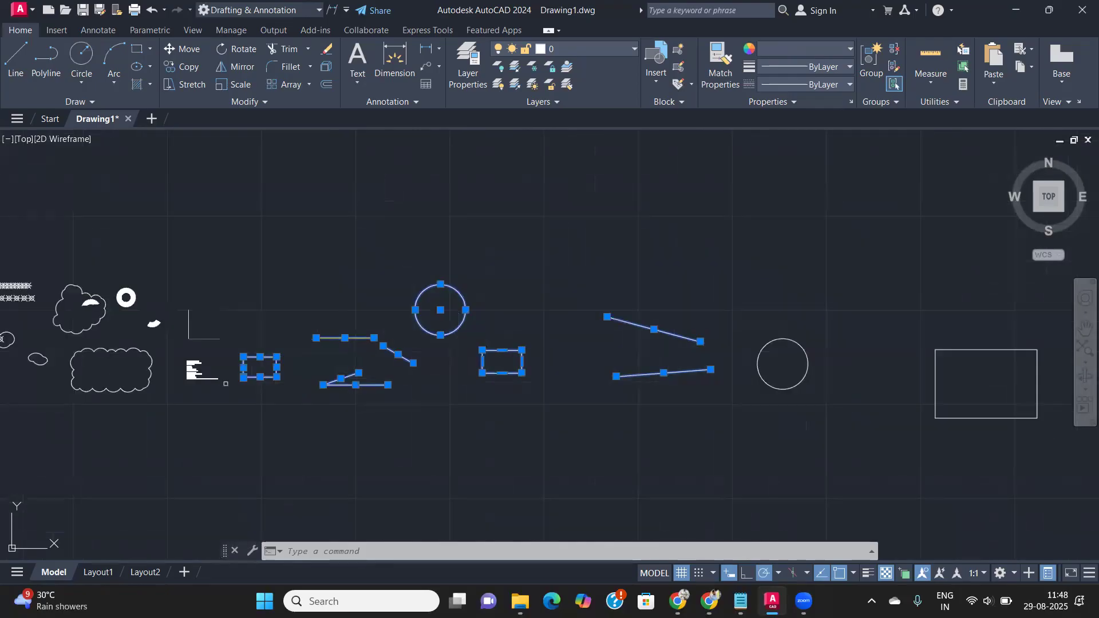
- Deselect the twelve objects and pan the right rectangle to the centre
key(Escape)
scroll(553, 403, up, 5)
mouse_move(543, 407)
middle_down()
mouse_move(316, 356)
mouse_move(294, 331)
middle_up()
middle_drag(631, 429, 292, 414)
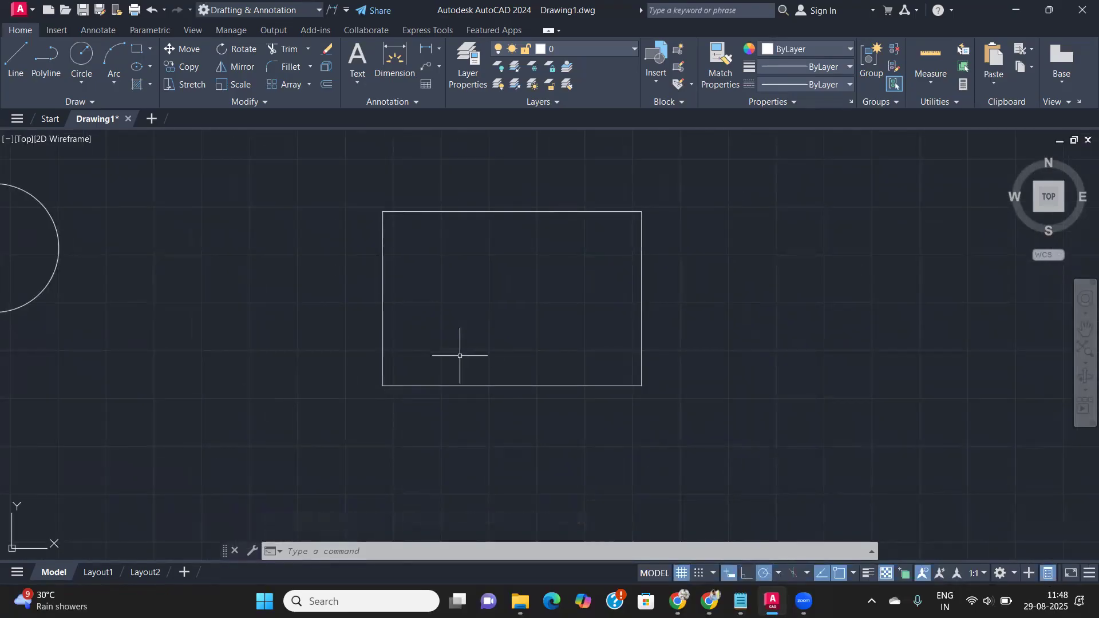
- Select all four rectangle lines, turning off the Quick Properties display
click(483, 434)
click(344, 367)
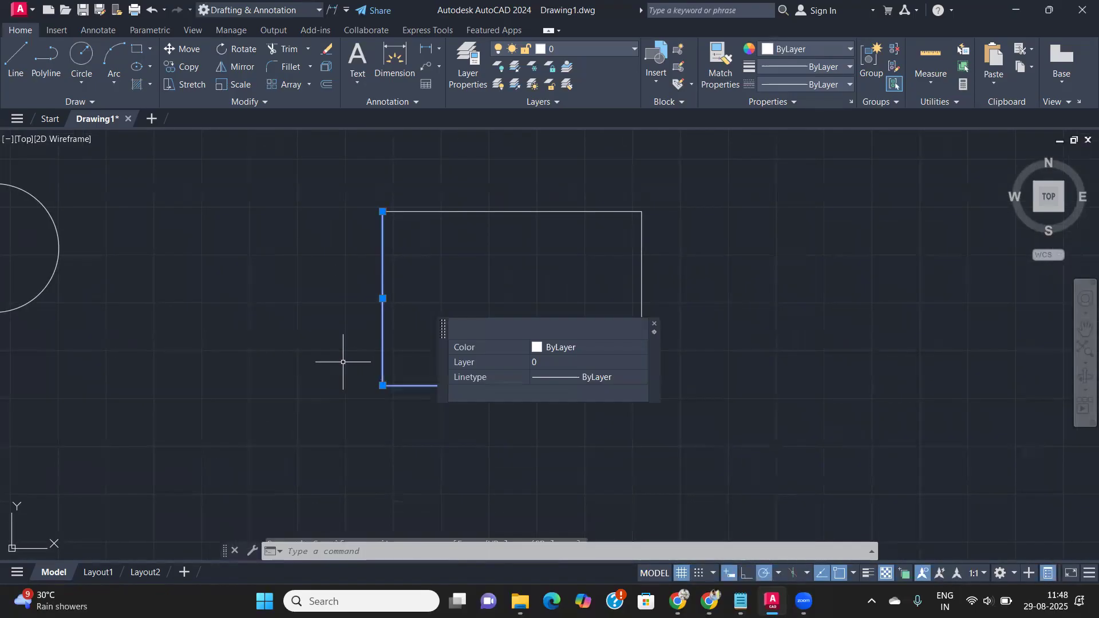
click(654, 323)
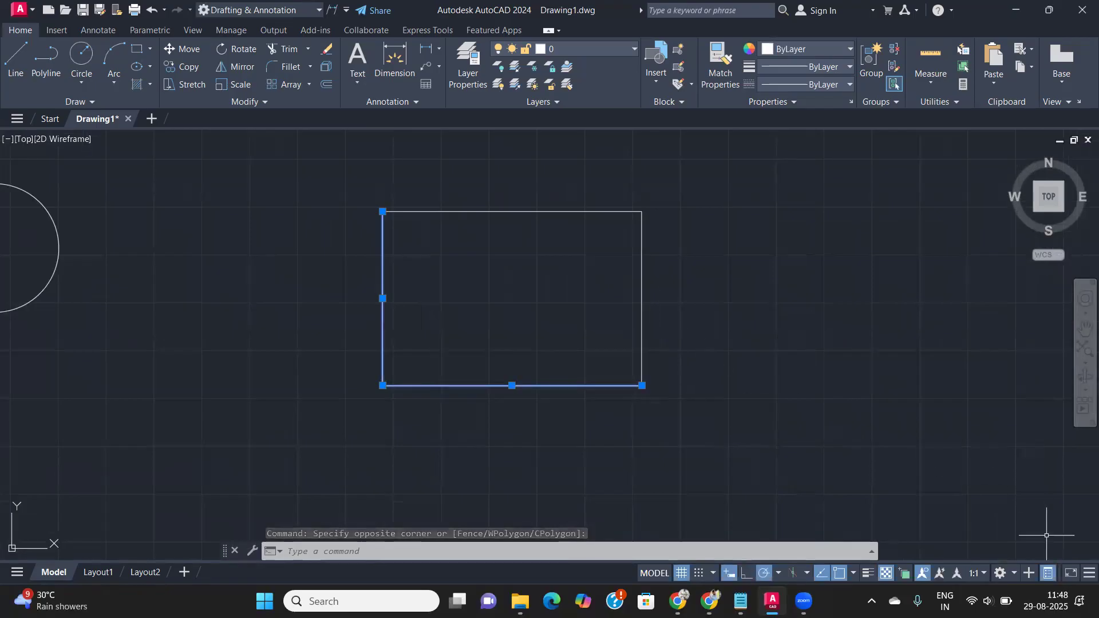
click(1053, 577)
click(704, 383)
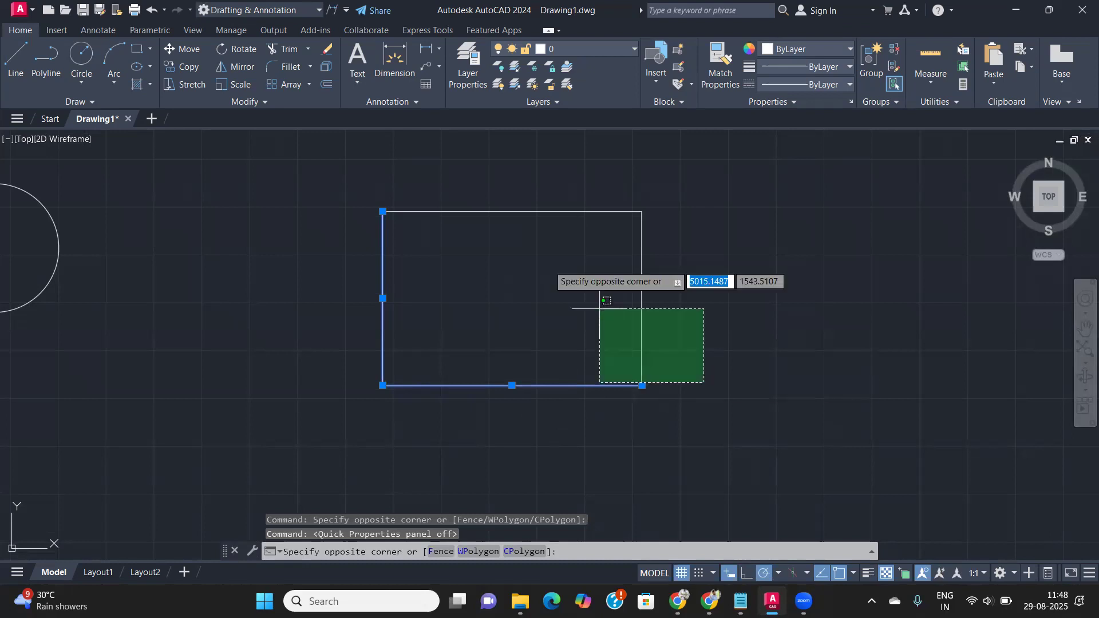
click(512, 194)
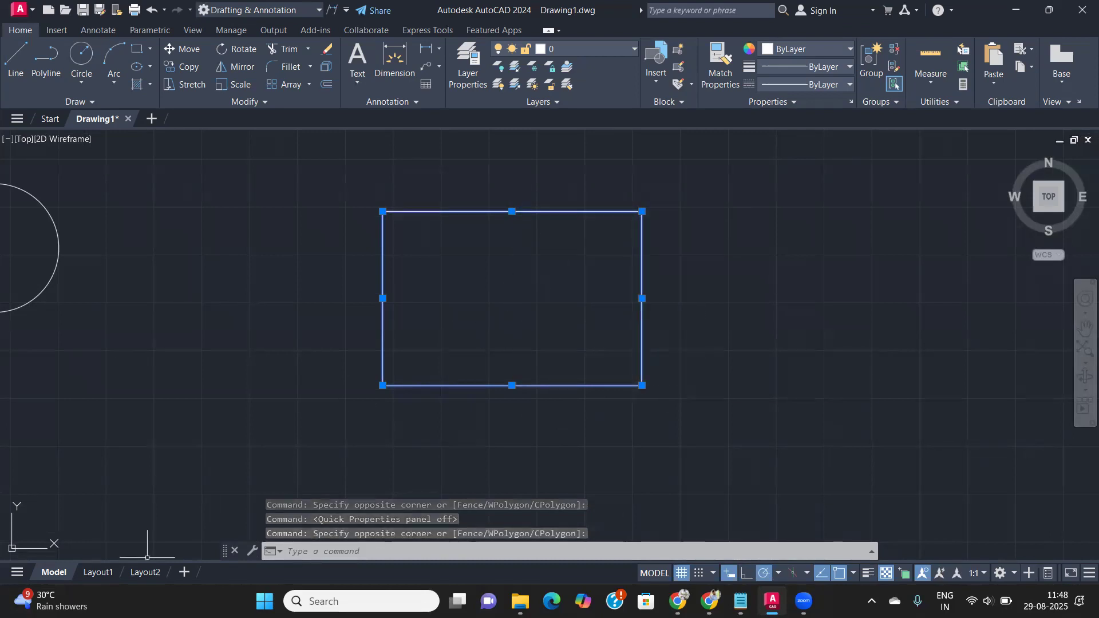
- Deselect the rectangle and zoom out so the circle and lines show beside it
scroll(572, 287, down, 2)
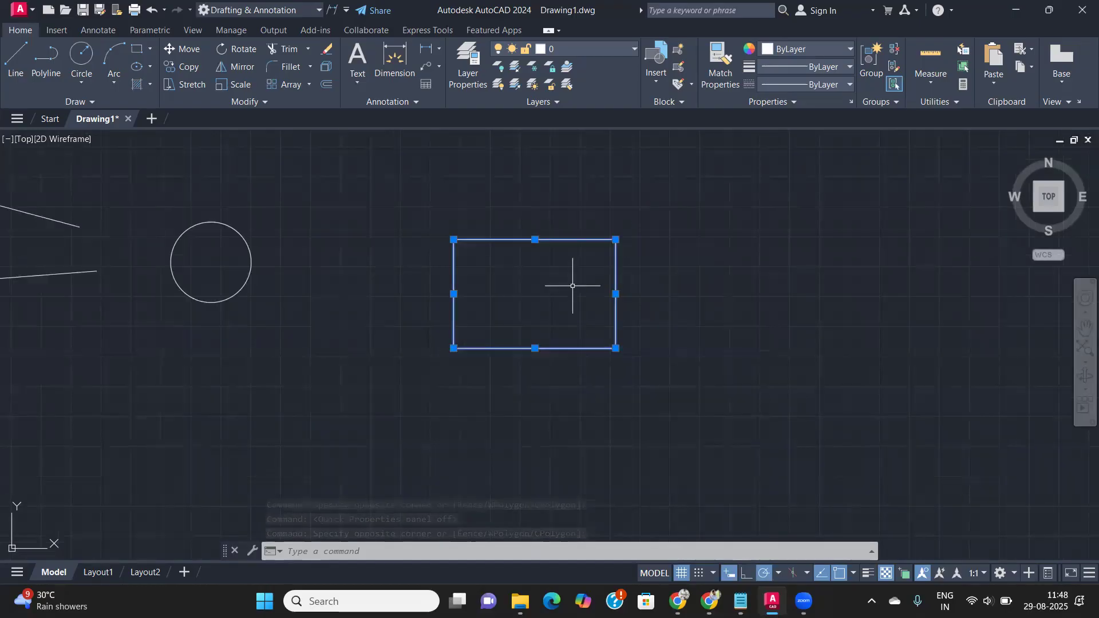
mouse_move(567, 282)
middle_down()
mouse_move(307, 328)
mouse_move(392, 327)
mouse_move(441, 294)
middle_up()
scroll(370, 332, up, 2)
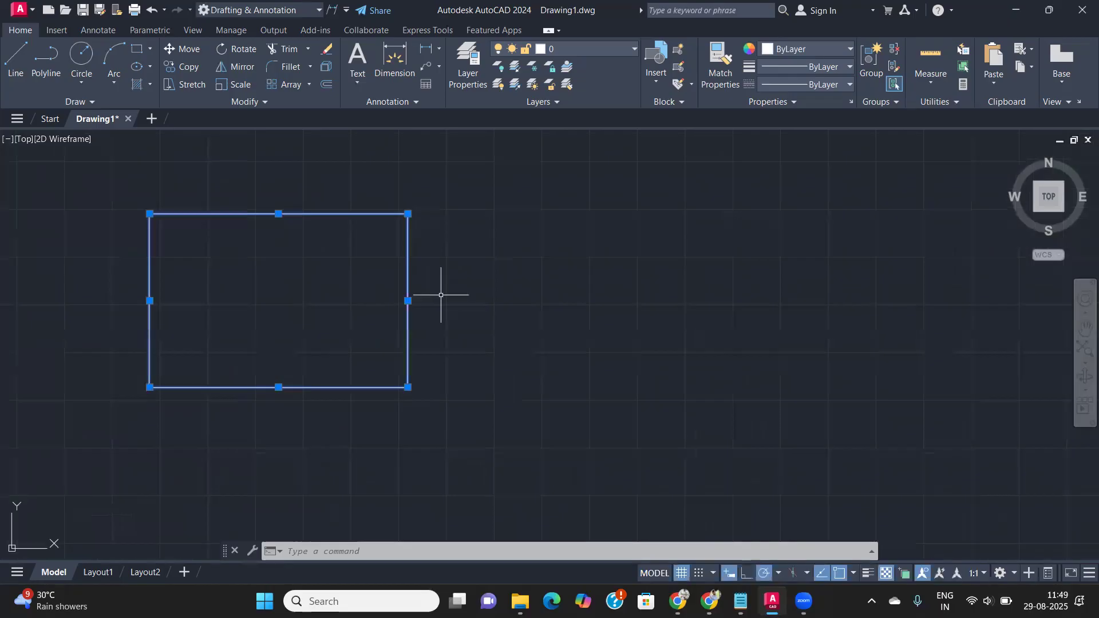
key(Escape)
scroll(479, 338, down, 2)
middle_drag(480, 338, 443, 333)
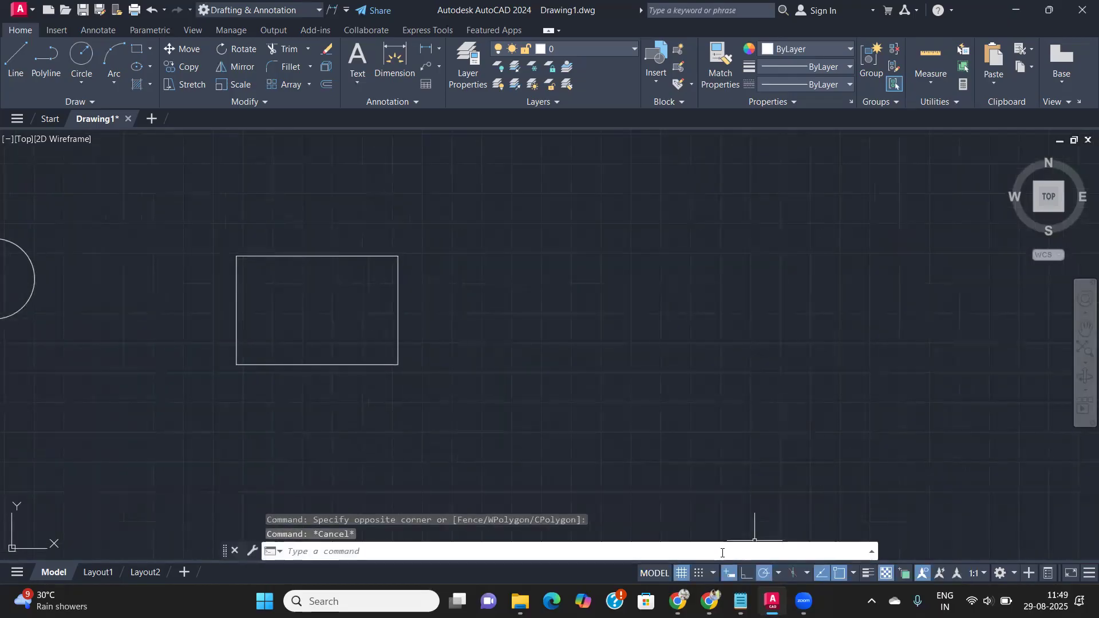
scroll(329, 435, down, 2)
middle_drag(336, 434, 461, 414)
- Tick Allow selection cycling on the Selection Cycling page of Drafting Settings (DS) and confirm
text(DS)
key(Return)
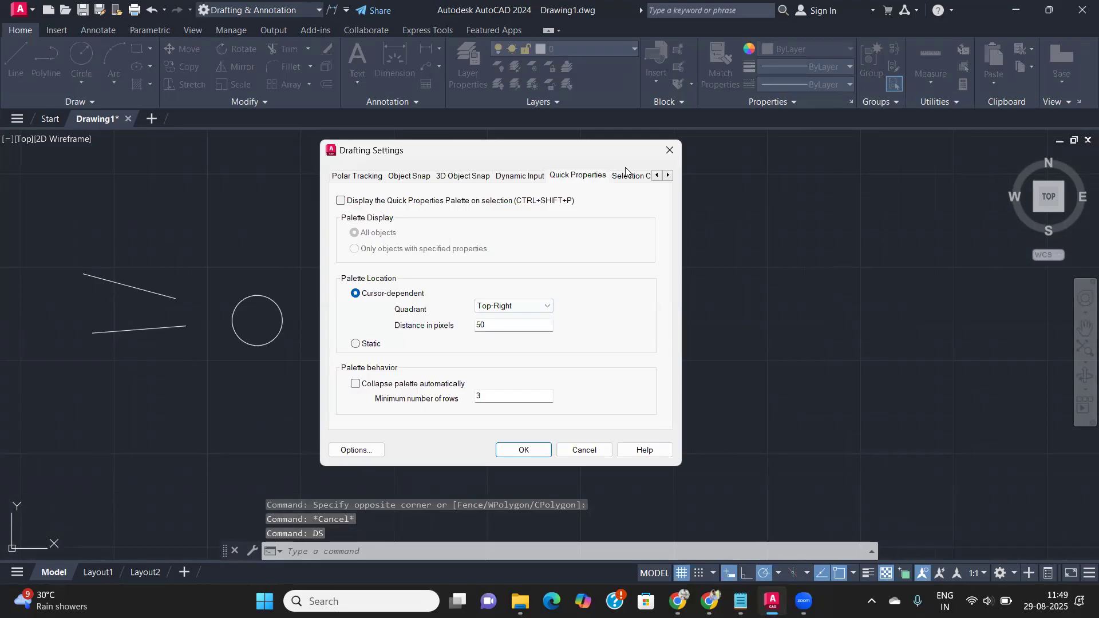
click(668, 175)
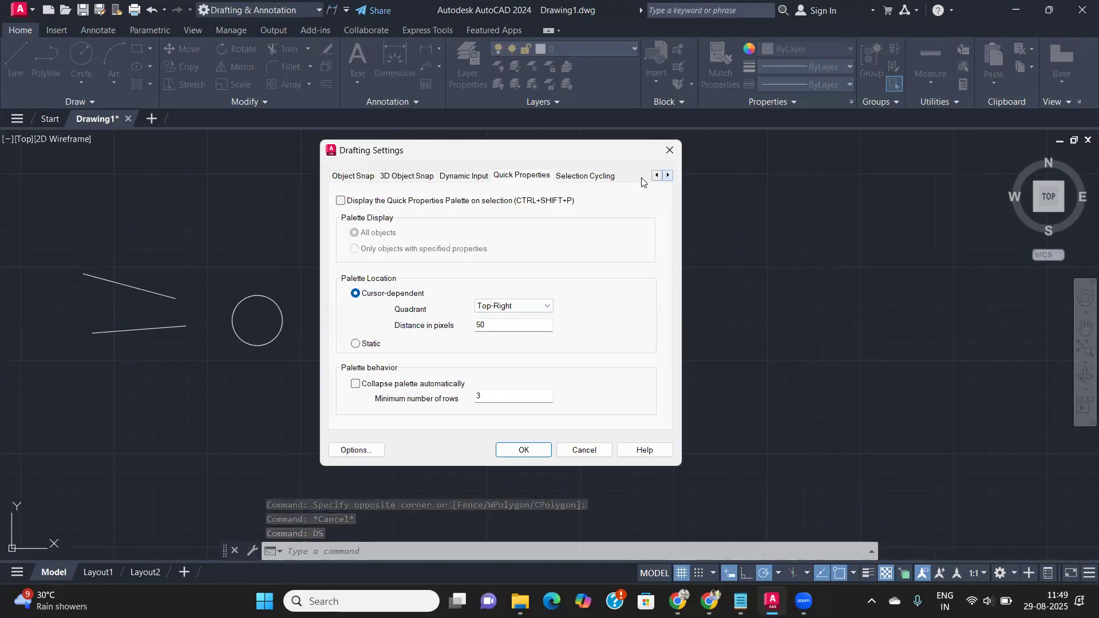
click(606, 177)
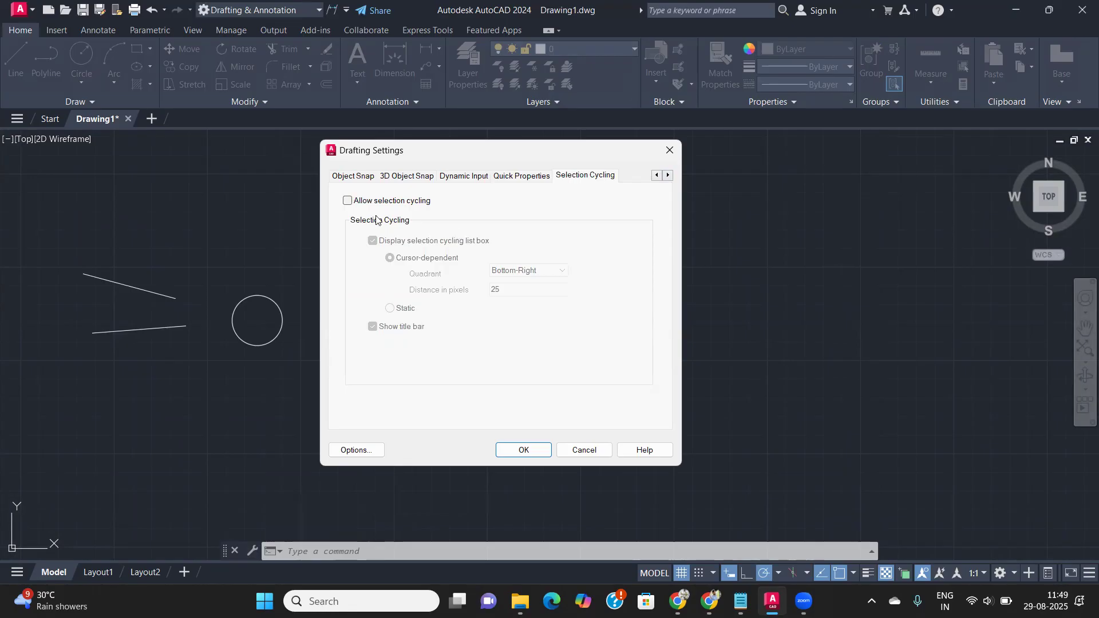
click(348, 204)
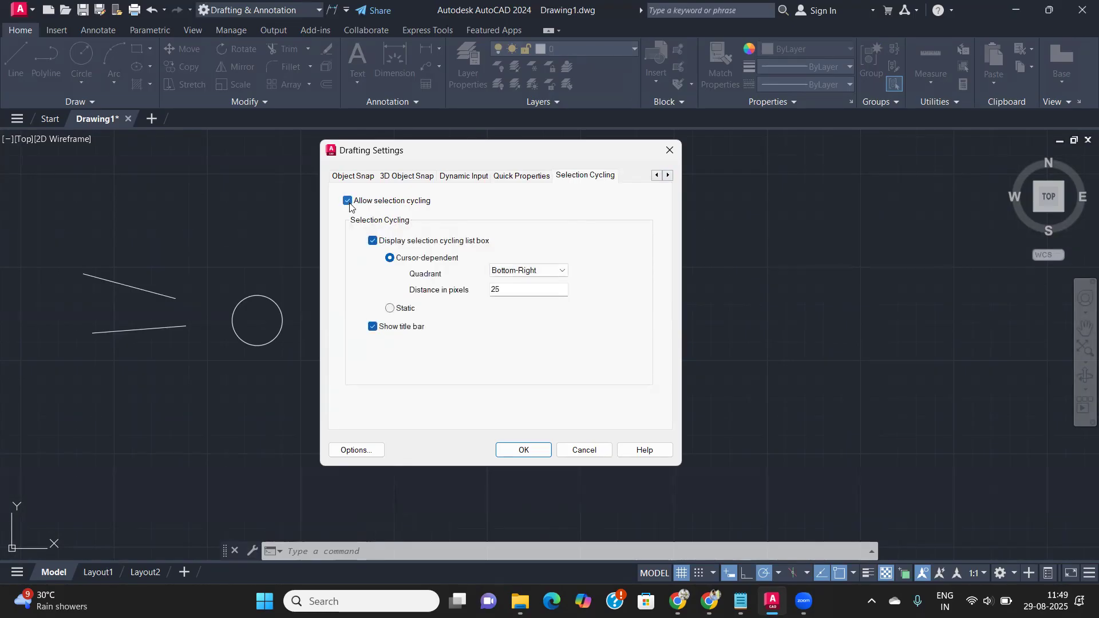
click(349, 203)
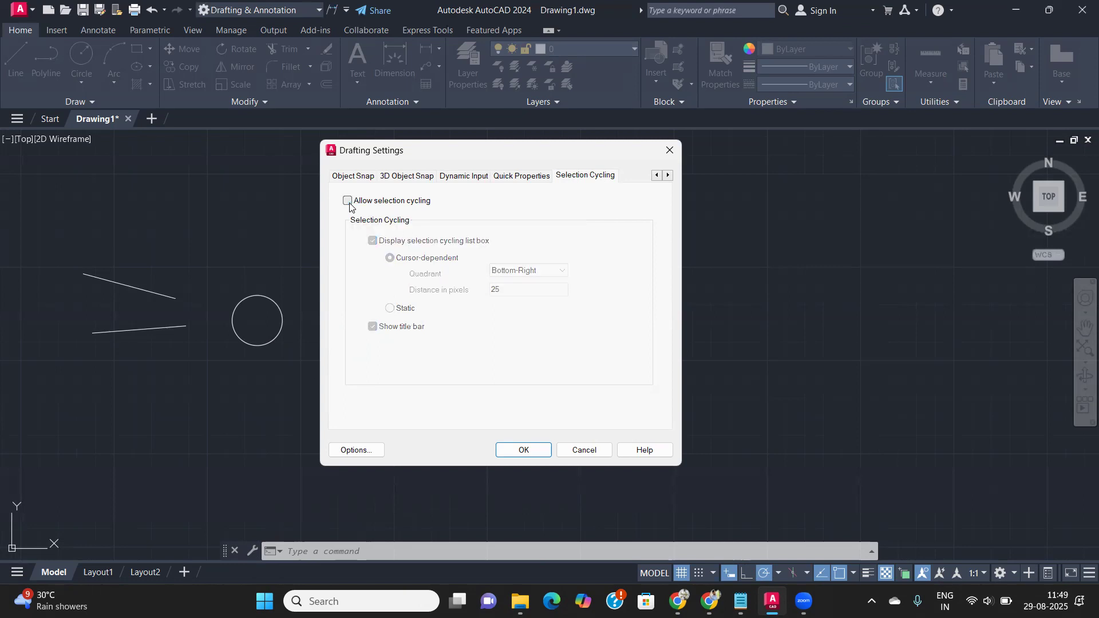
click(349, 203)
click(523, 449)
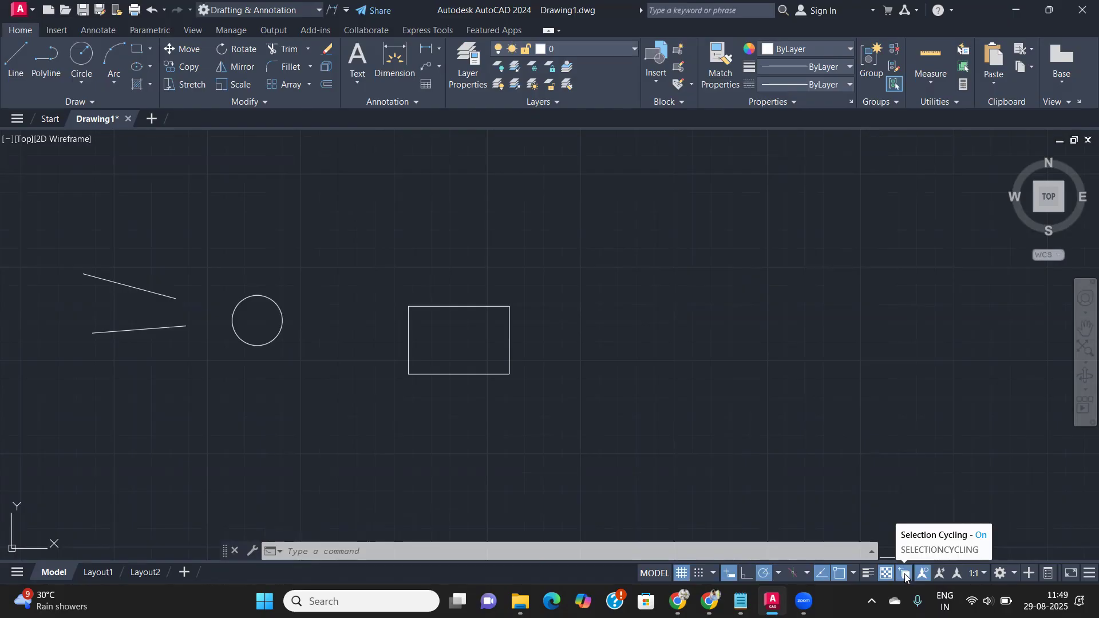
- Review the status-bar drawing-aid list, then toggle Selection Cycling off from the status bar
click(1082, 576)
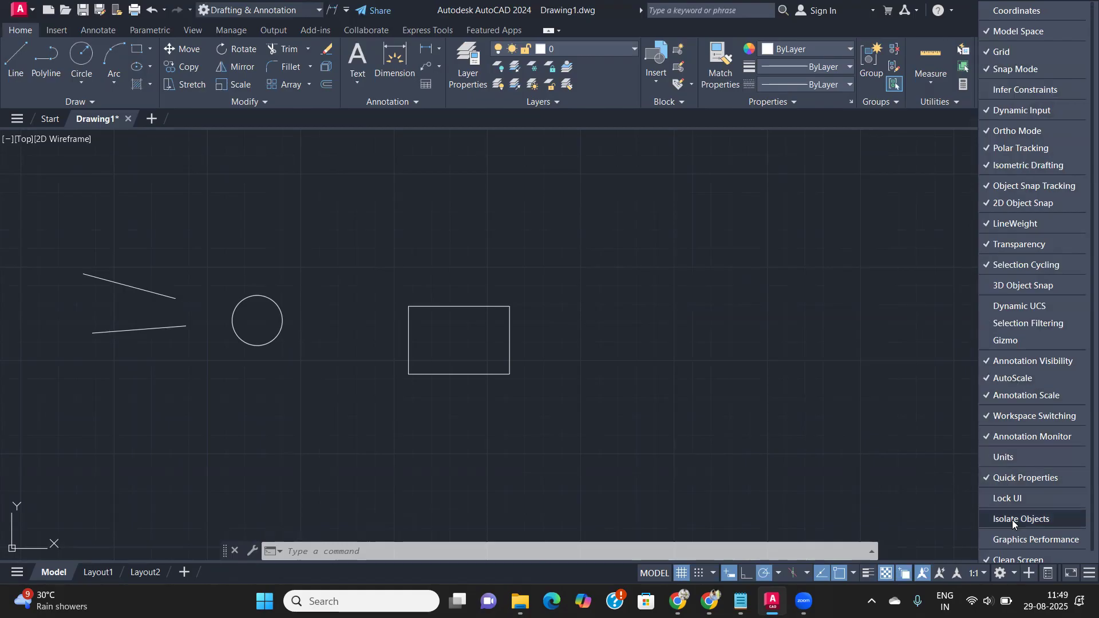
scroll(1015, 529, down, 1)
scroll(1045, 272, up, 1)
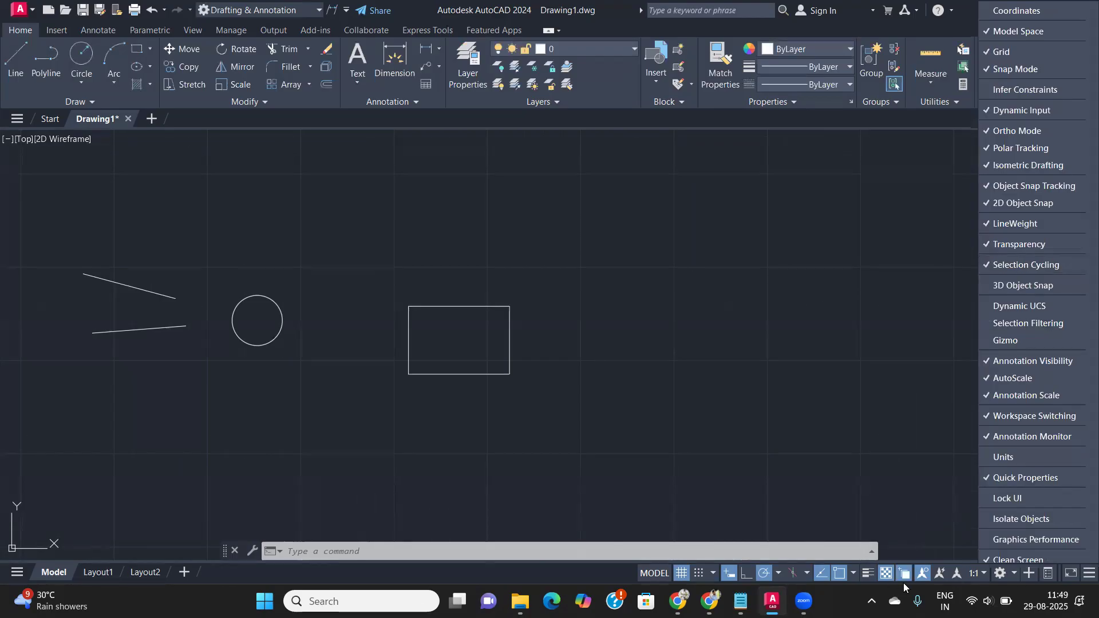
click(804, 415)
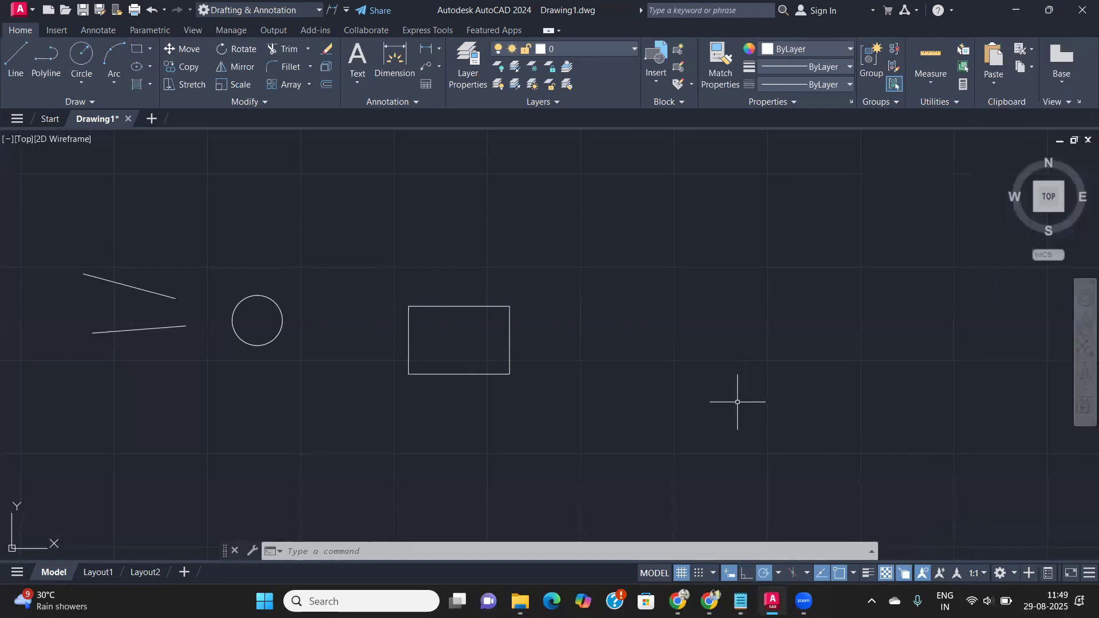
click(907, 577)
scroll(439, 401, up, 2)
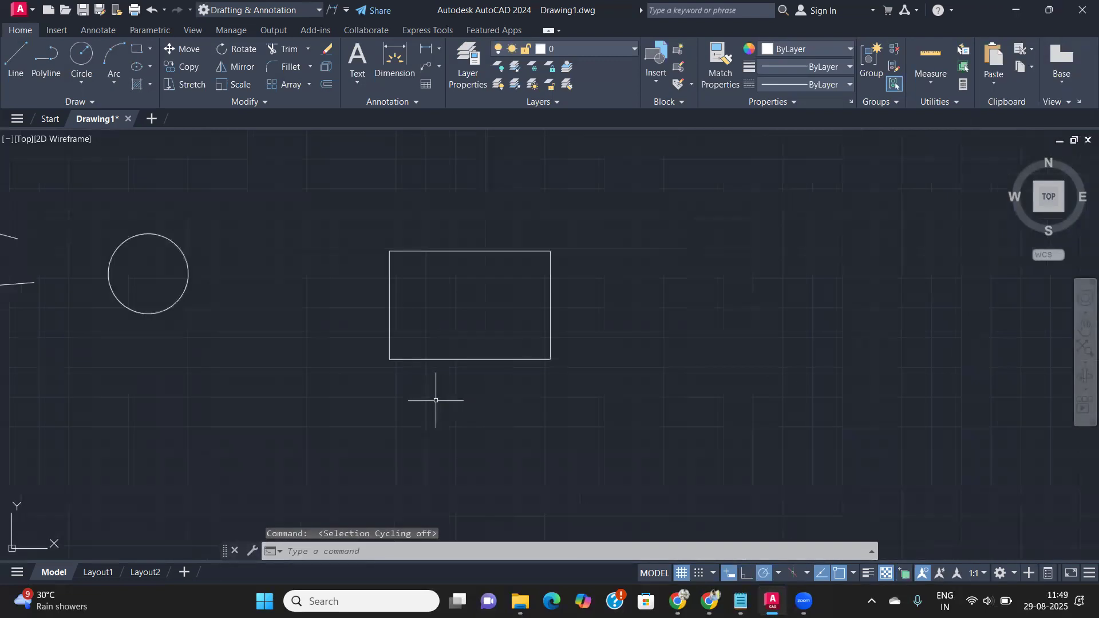
- Draw a line from the rectangle's lower-left corner to its bottom-edge midpoint, then reopen Drafting Settings
text(l)
key(Return)
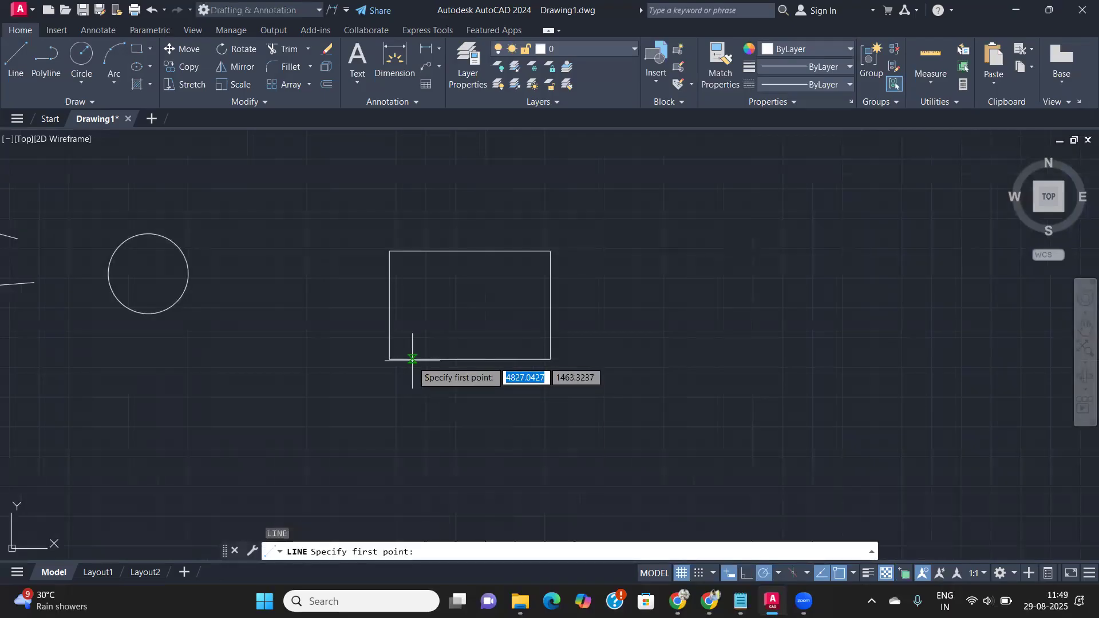
click(390, 359)
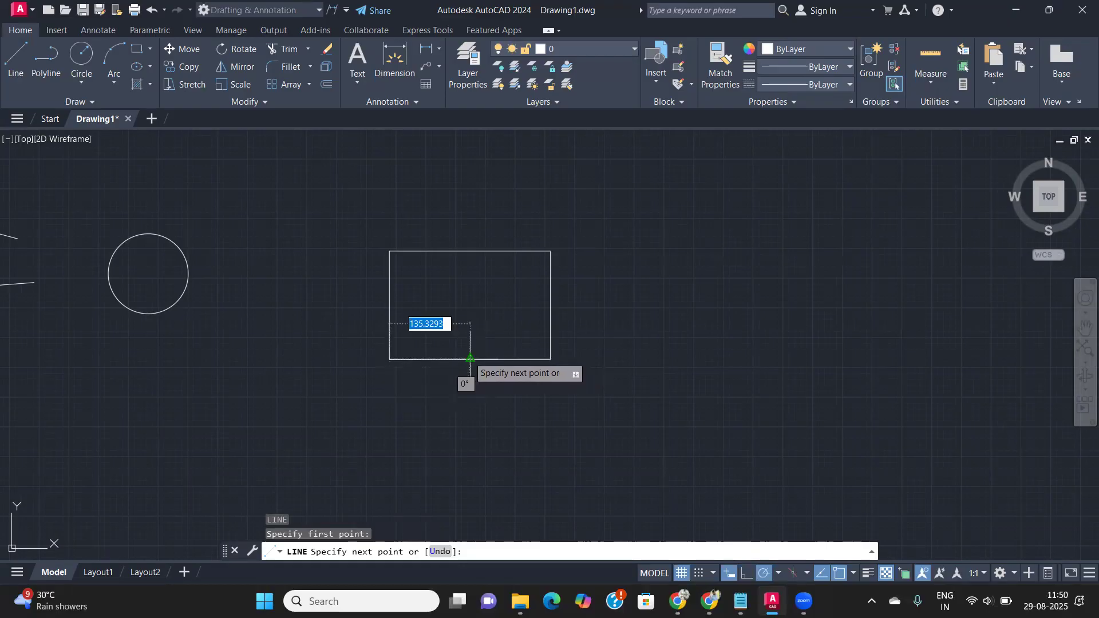
click(470, 359)
key(Return)
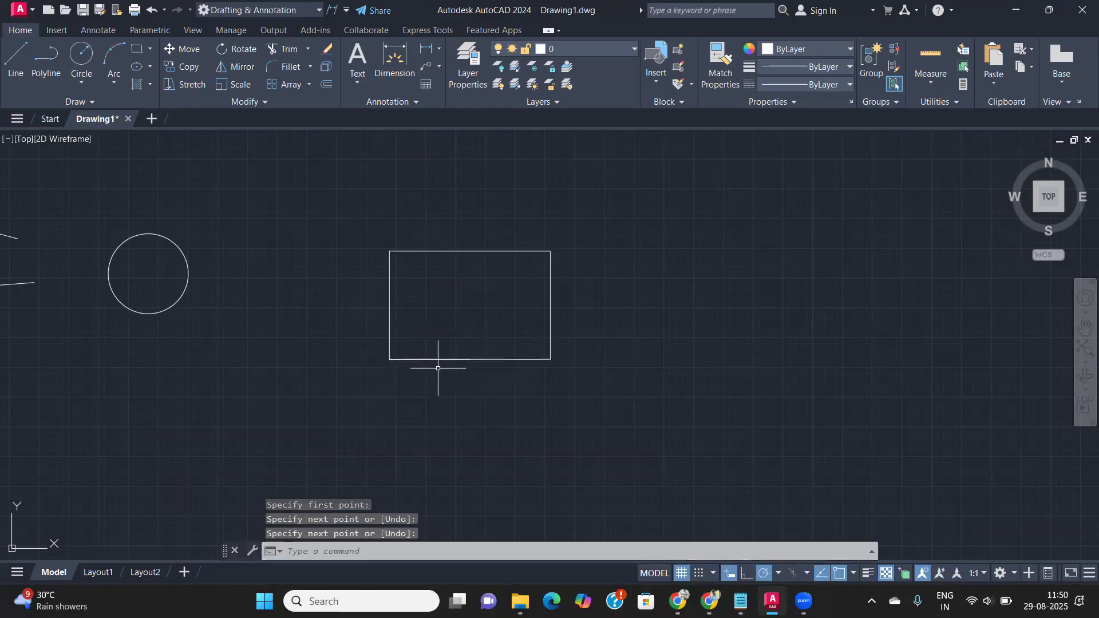
click(430, 360)
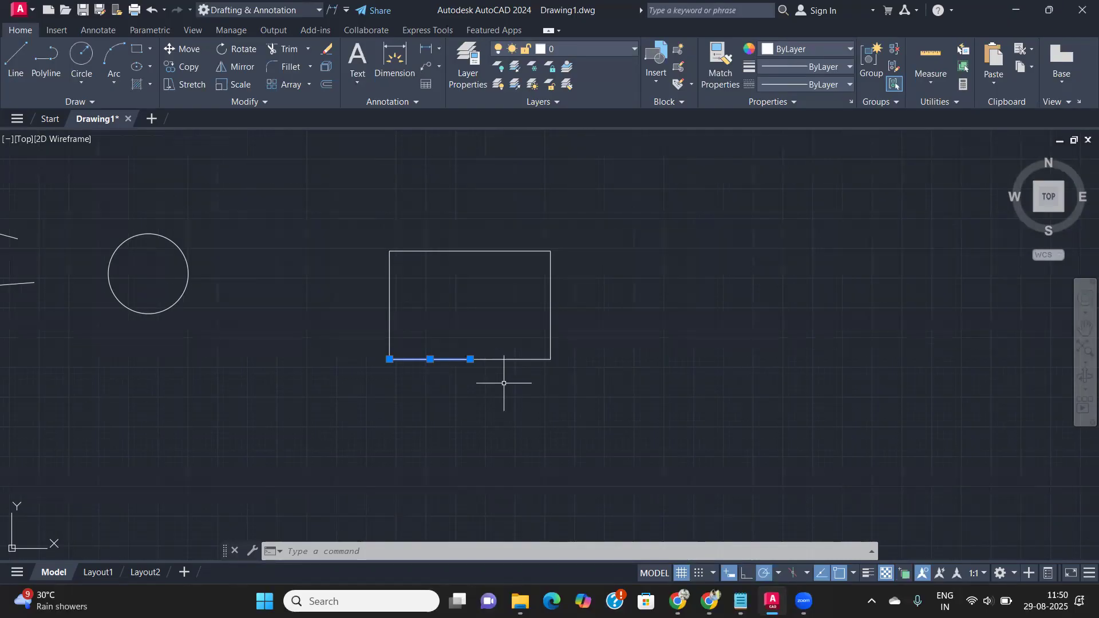
key(Escape)
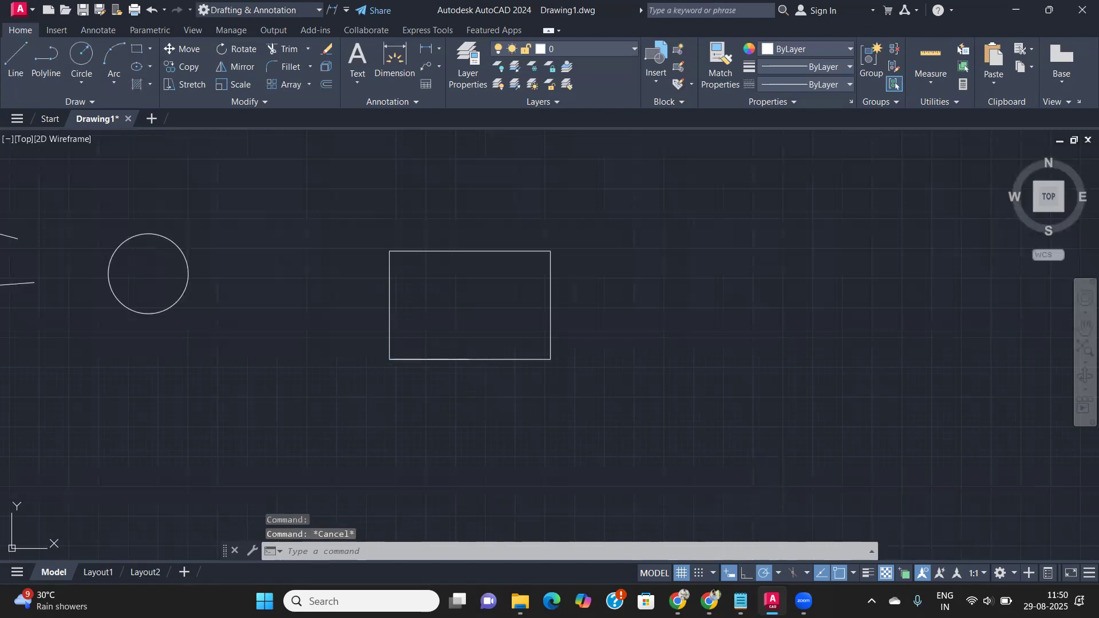
text(DS)
key(Return)
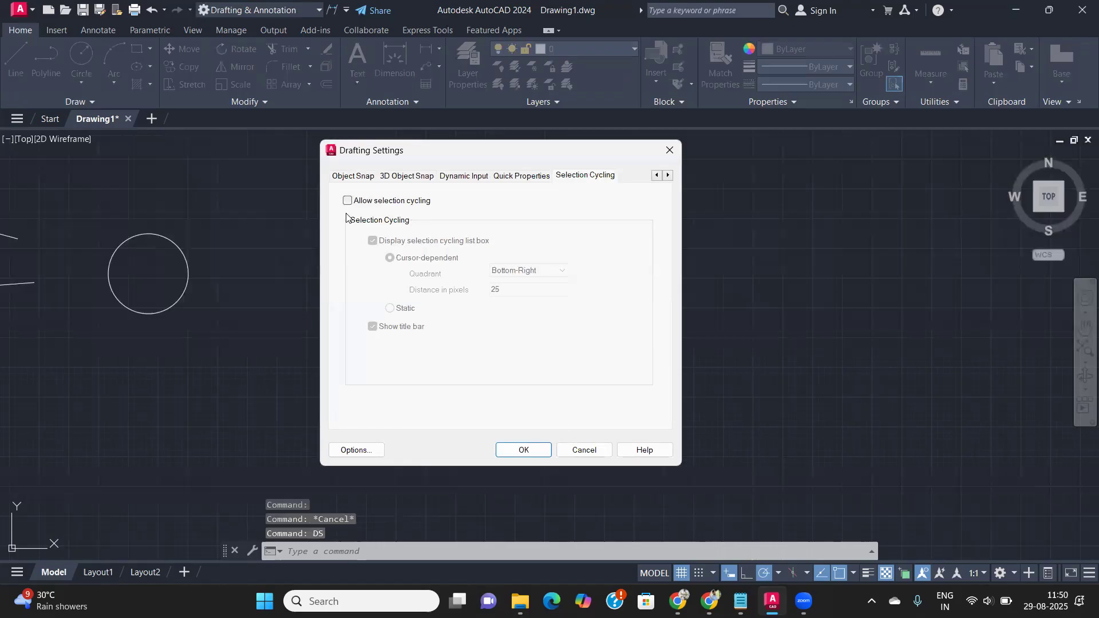
- Re-enable selection cycling, pick the full-width bottom line from the overlap list, and grab its midpoint
click(347, 200)
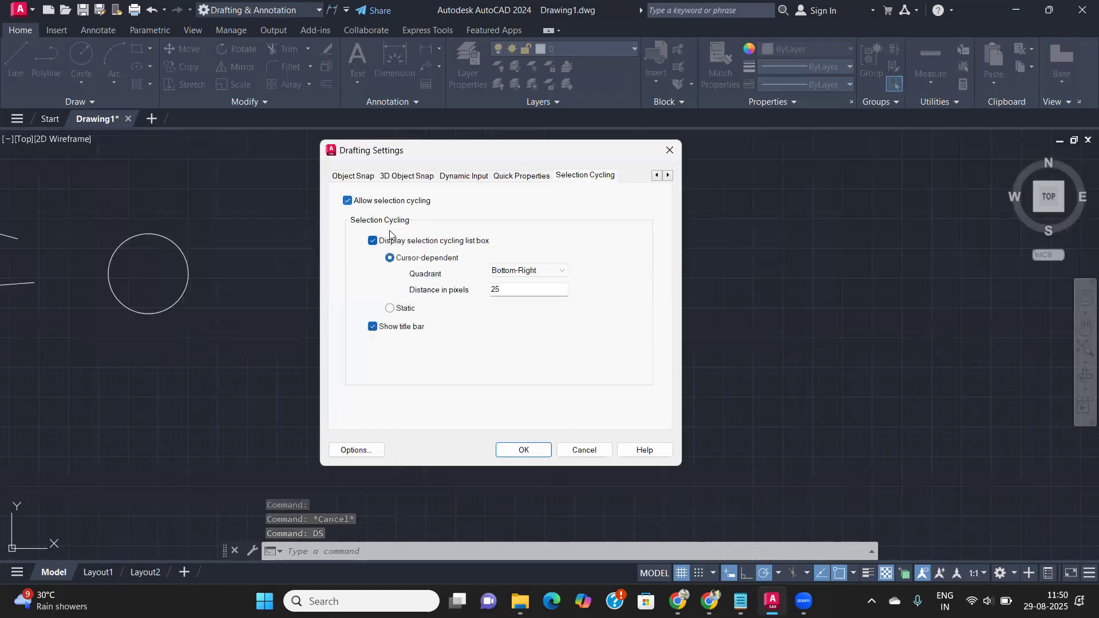
click(524, 450)
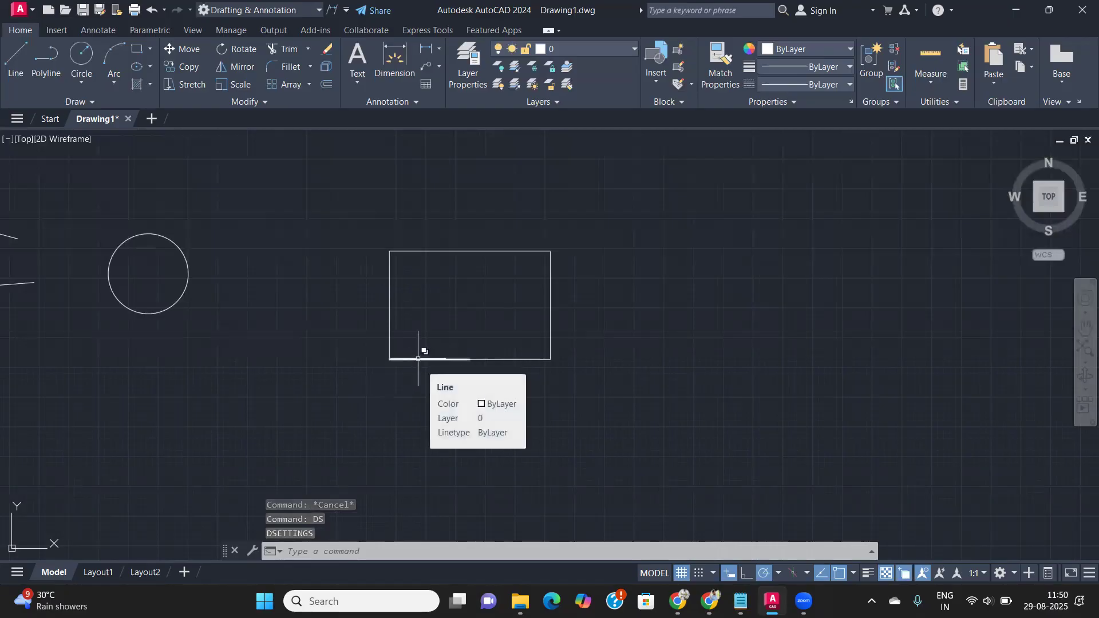
click(418, 359)
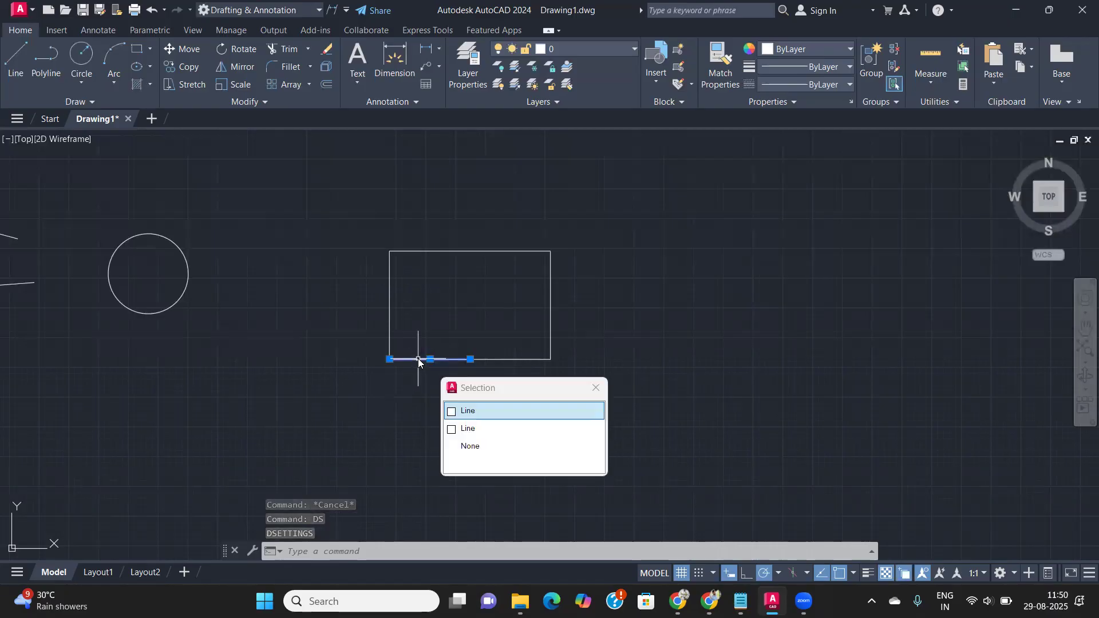
click(469, 429)
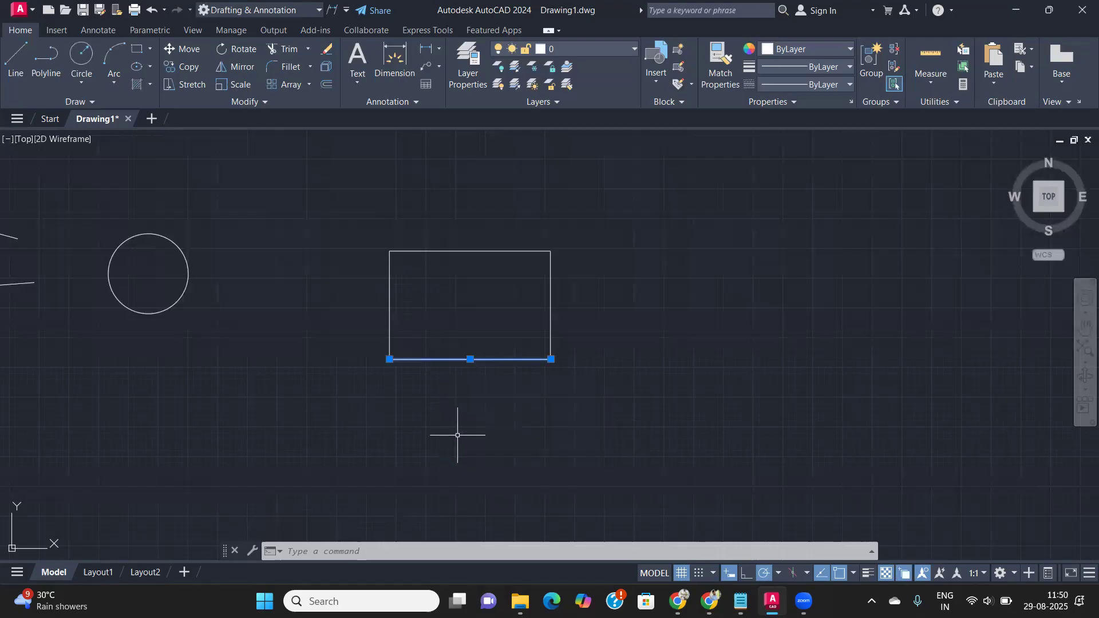
click(470, 359)
- Drop the full-width line below the rectangle, leaving the half-length line on its bottom edge
click(470, 452)
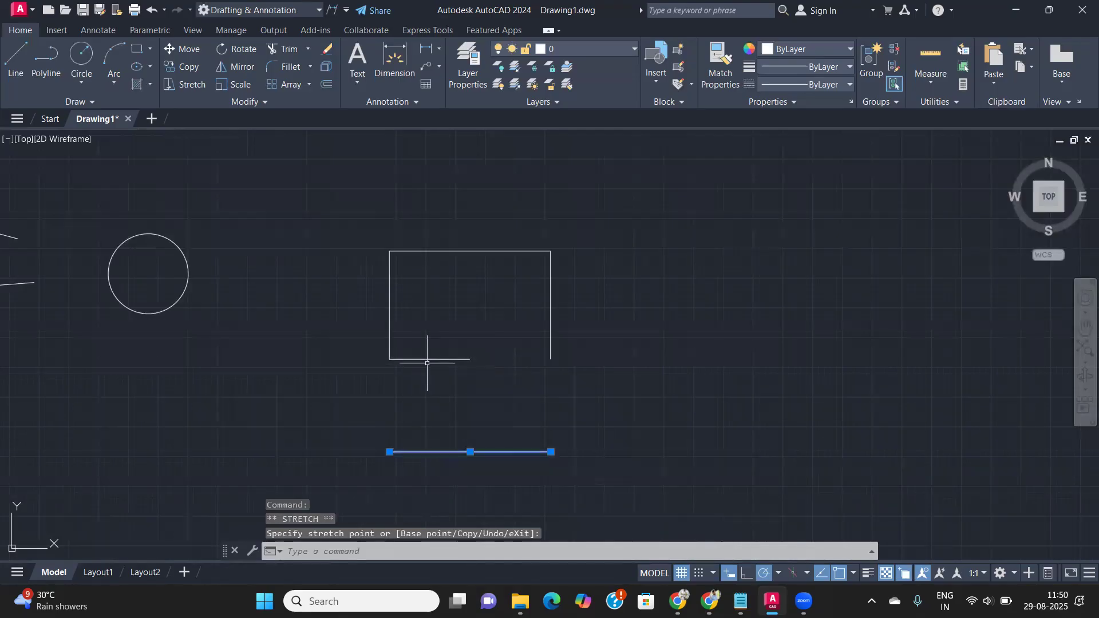
scroll(427, 363, down, 2)
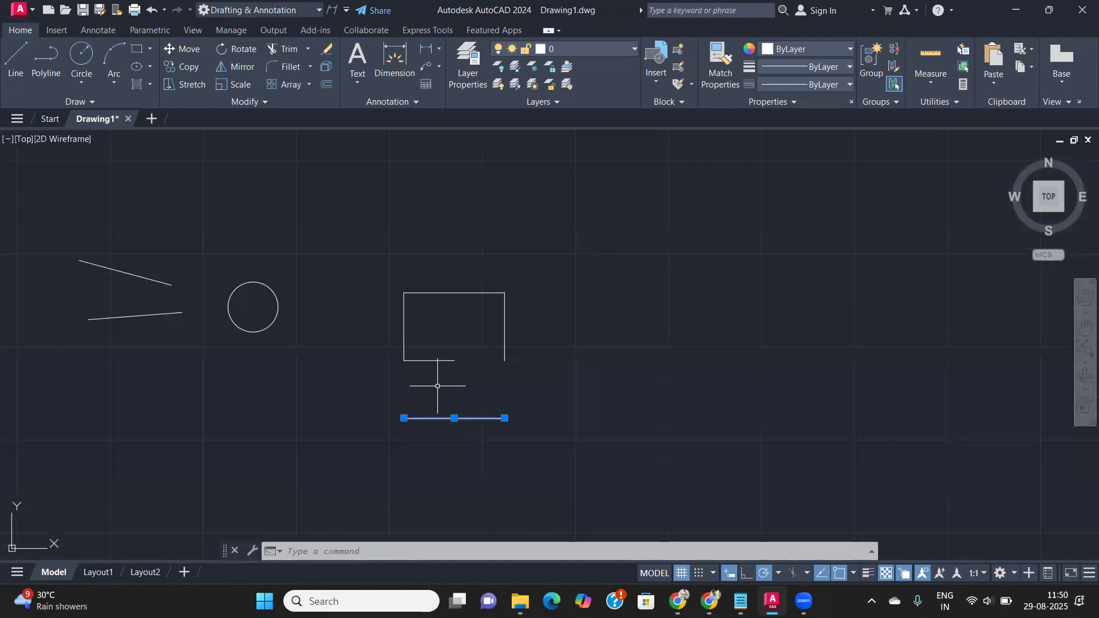
scroll(437, 386, down, 2)
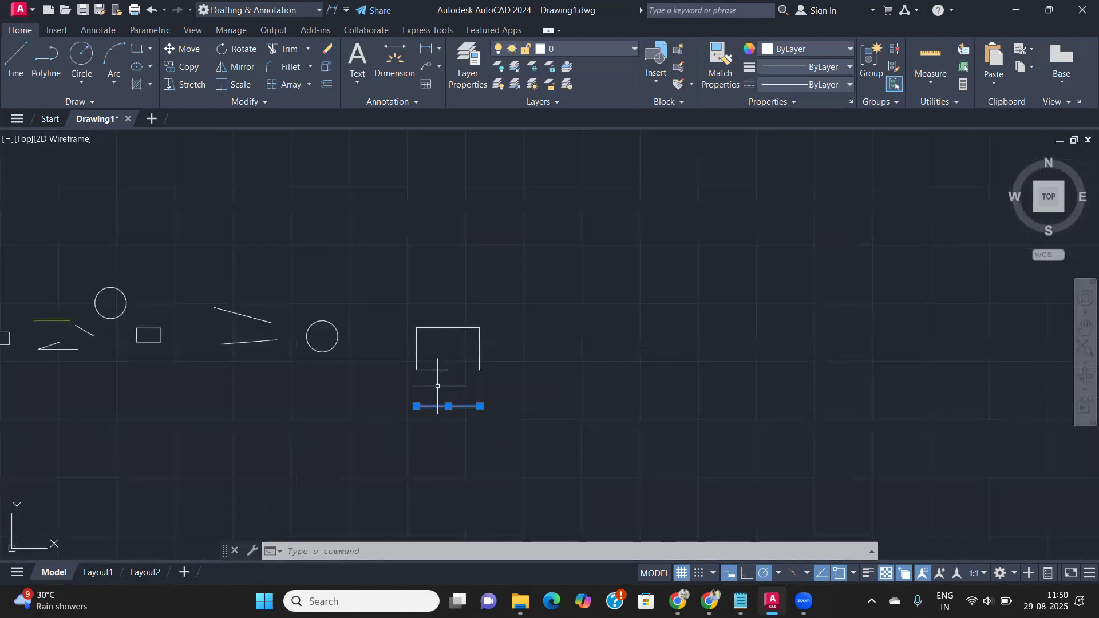
mouse_move(363, 392)
middle_down()
mouse_move(457, 349)
mouse_move(340, 408)
middle_up()
scroll(457, 349, up, 3)
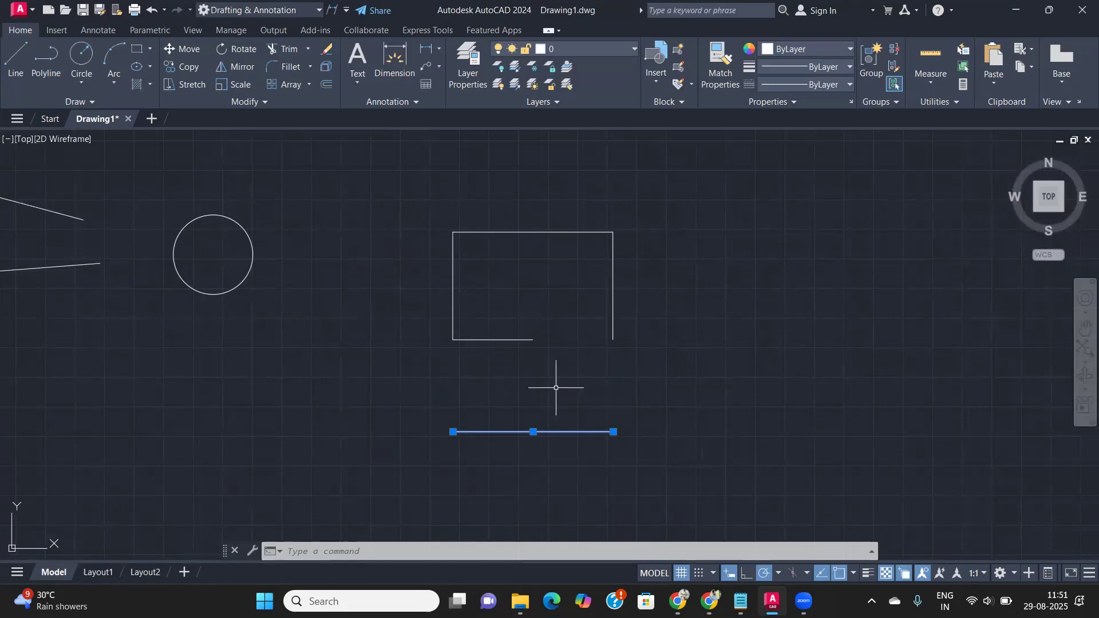
mouse_move(545, 368)
middle_down()
mouse_move(664, 404)
mouse_move(755, 401)
middle_up()
scroll(355, 398, down, 3)
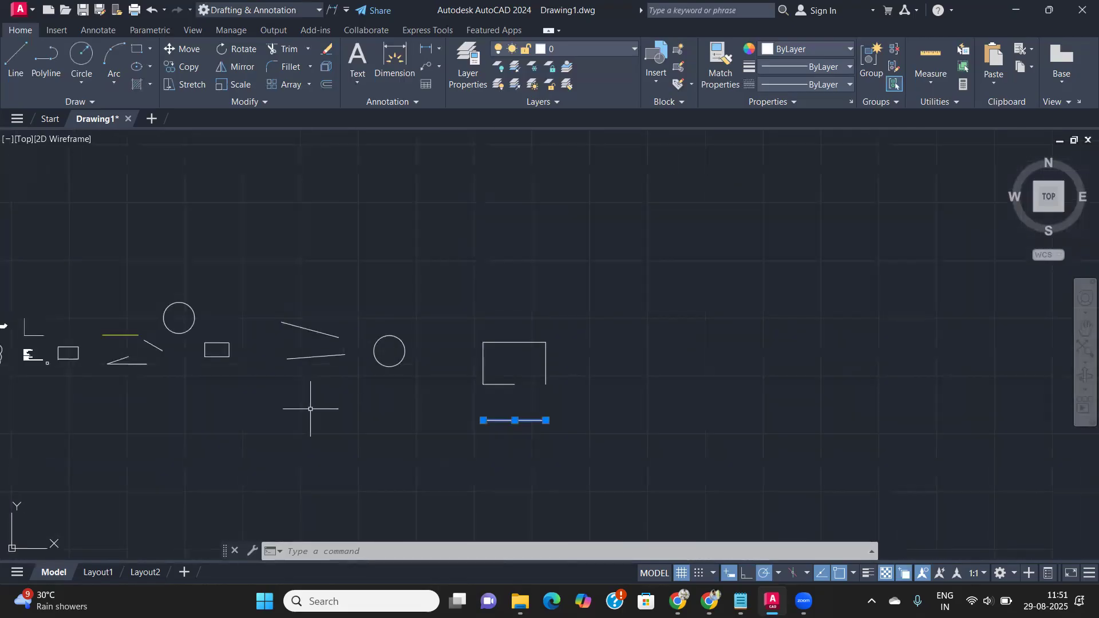
middle_drag(311, 404, 490, 373)
scroll(452, 289, up, 5)
middle_drag(613, 356, 430, 397)
scroll(433, 399, up, 3)
scroll(469, 423, down, 2)
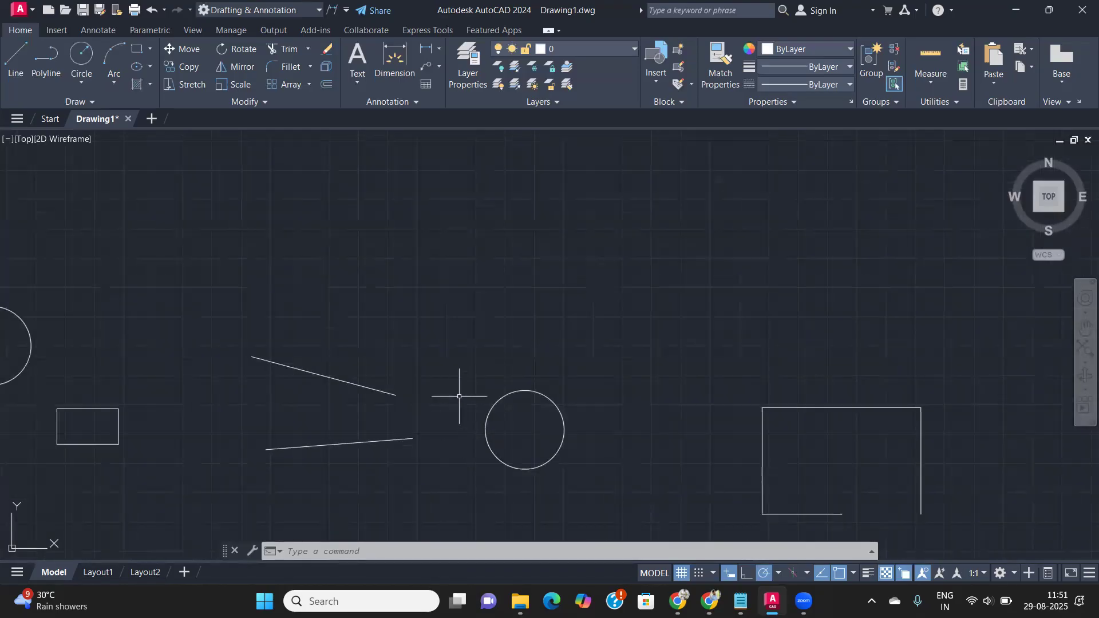
middle_drag(500, 424, 419, 361)
scroll(420, 362, up, 2)
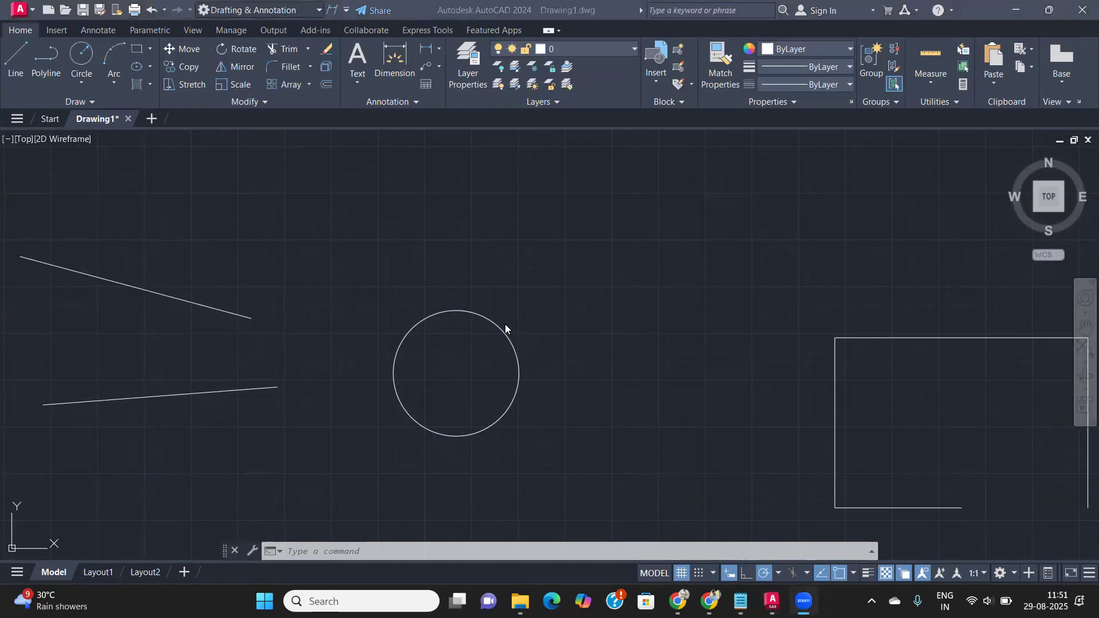
scroll(505, 324, down, 3)
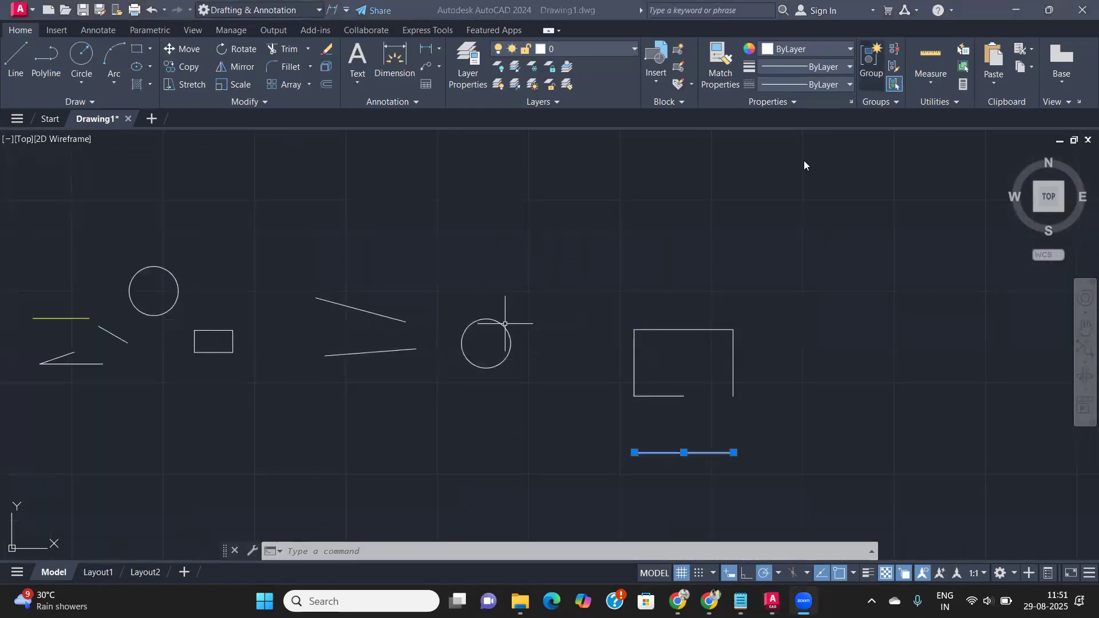